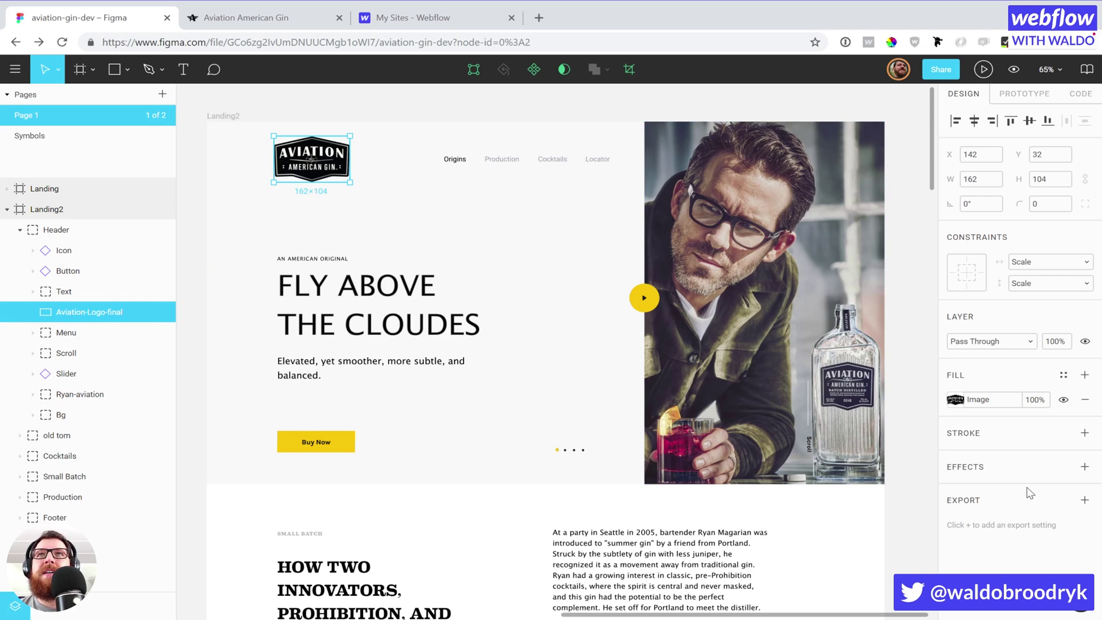
# Add an SVG export setting to the Aviation-Logo-final layer and export the logo.
pyautogui.click(1085, 500)
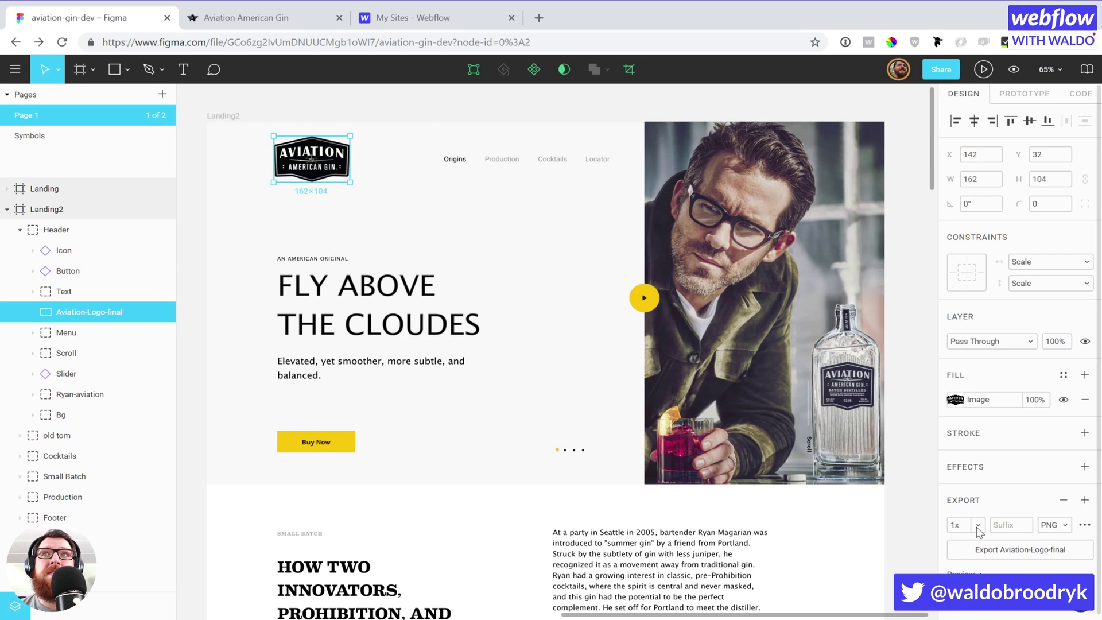
pyautogui.click(1055, 526)
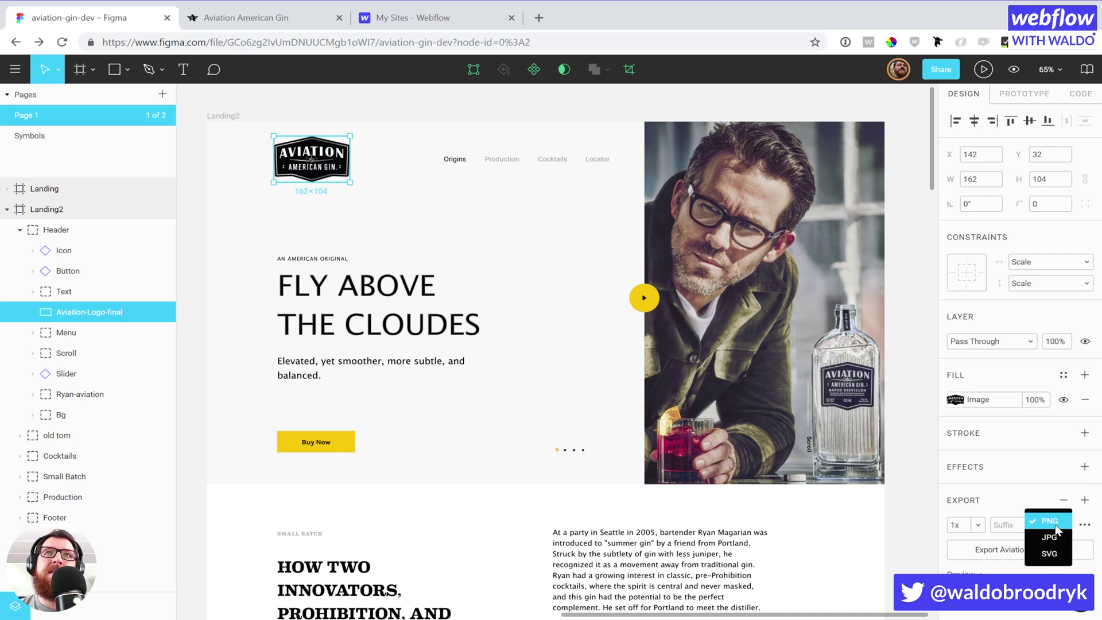
pyautogui.click(1047, 553)
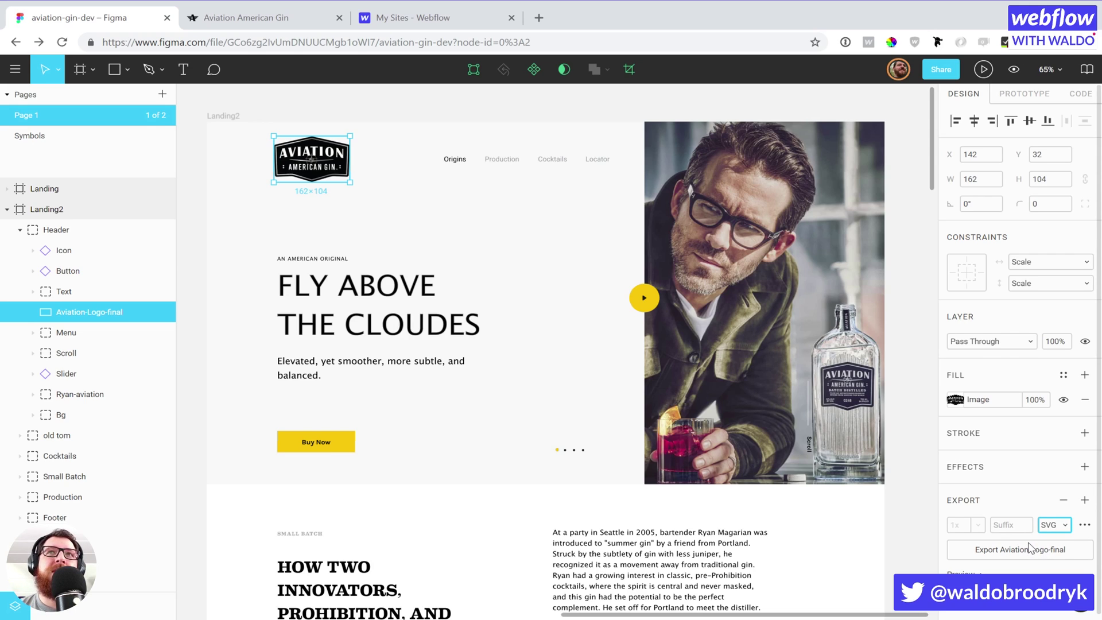
pyautogui.click(981, 571)
pyautogui.scroll(-1, 1009, 479)
pyautogui.scroll(-1, 1007, 476)
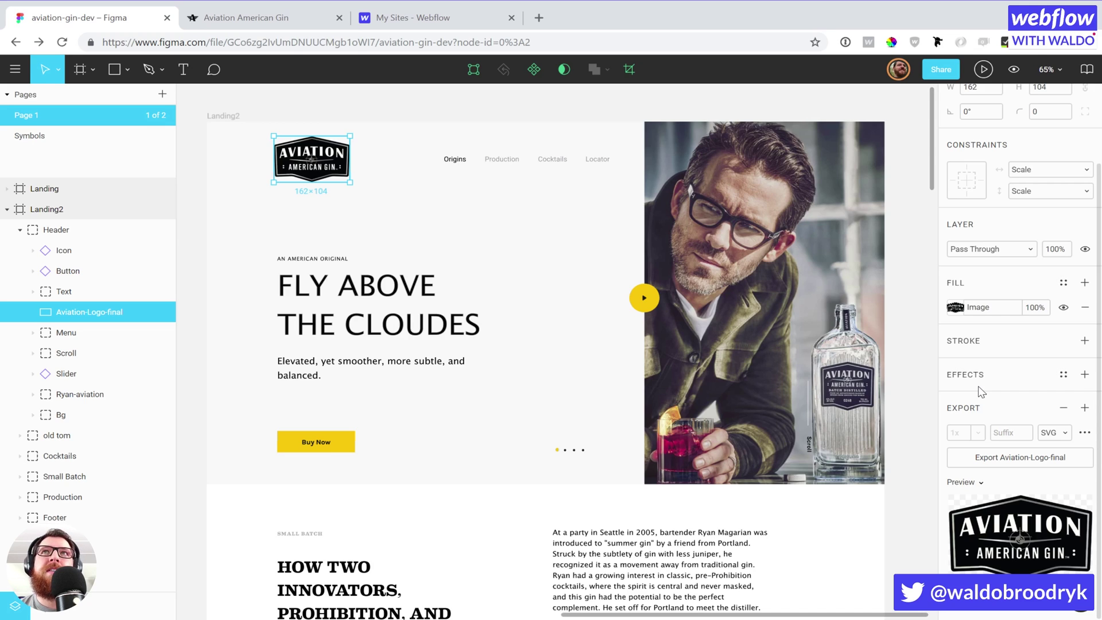
pyautogui.click(1000, 456)
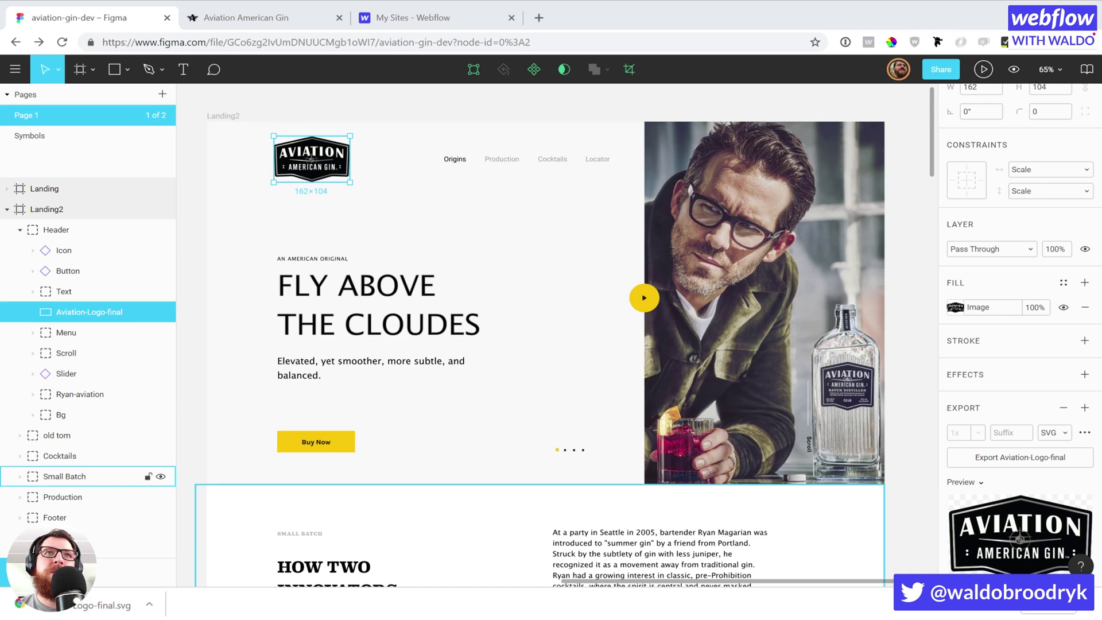
# Rename the header's portrait photo group as hero-section-rightside-image.
pyautogui.click(86, 394)
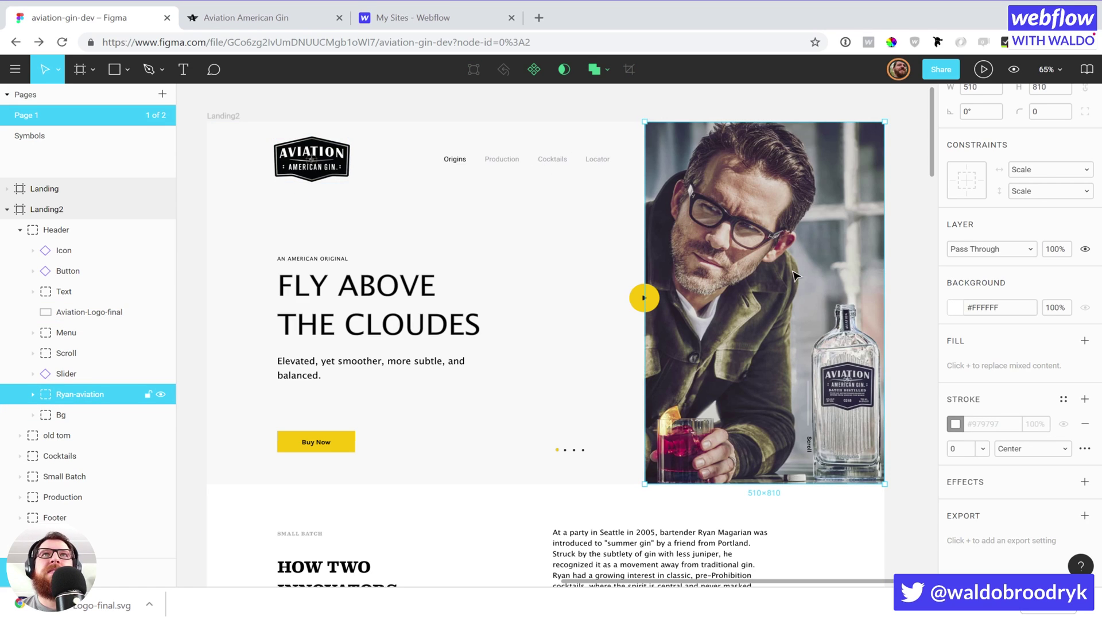
pyautogui.doubleClick(85, 394)
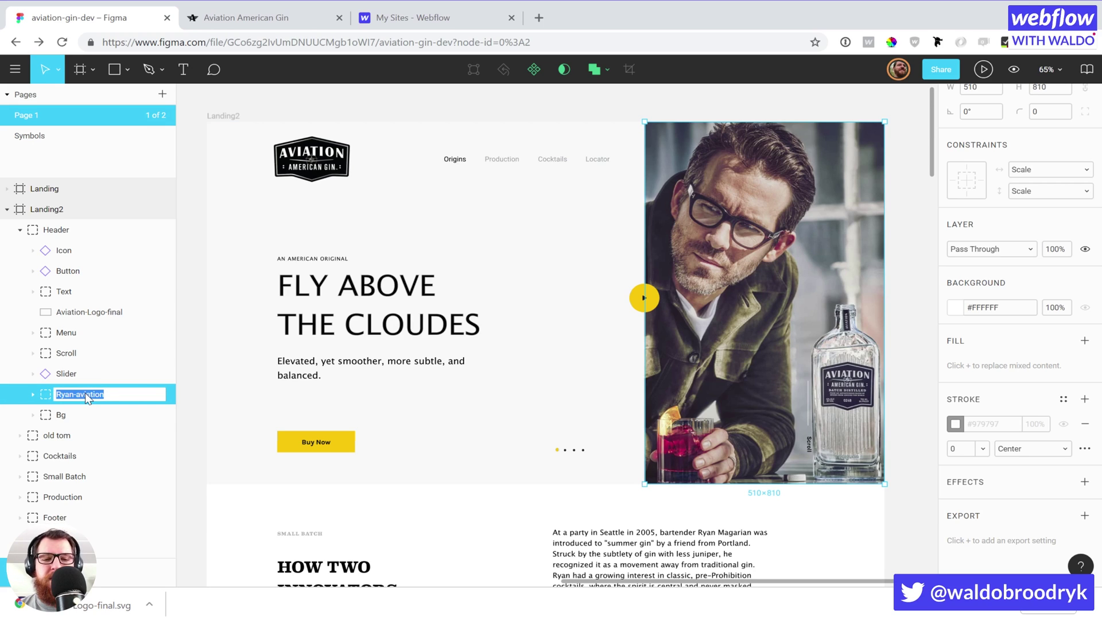
pyautogui.write('hero-section-rightsid...')
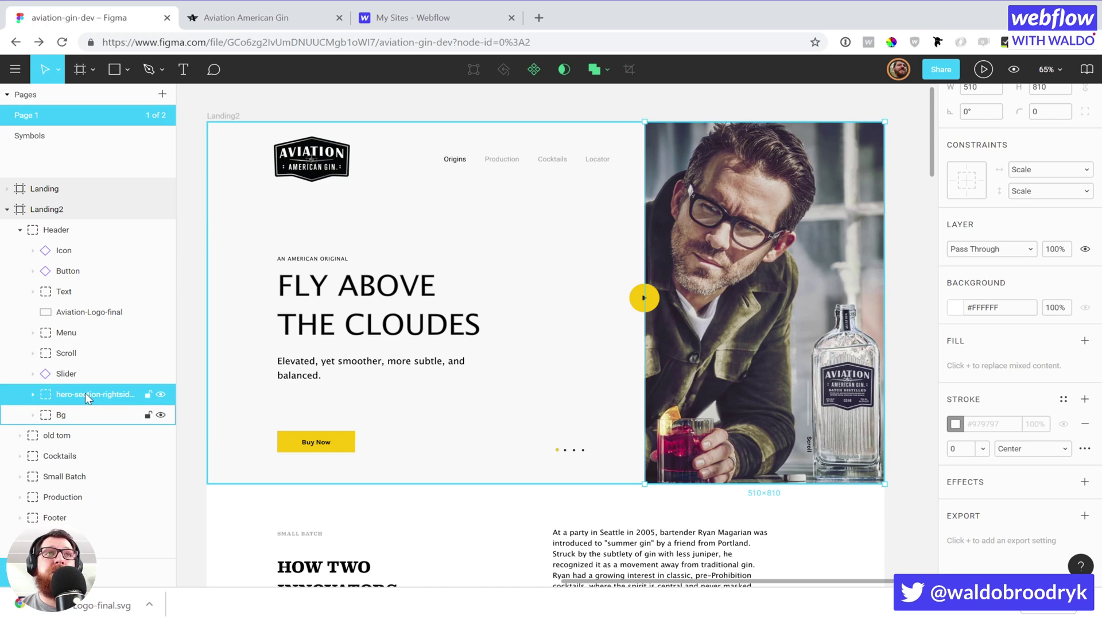
pyautogui.press('Return')
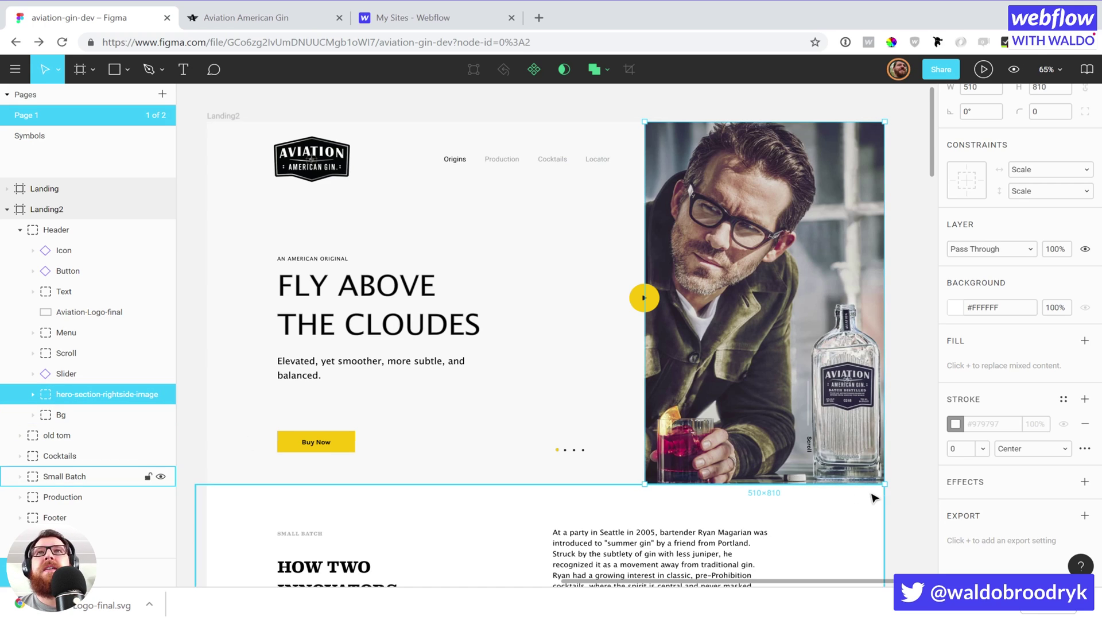
# Add an export setting to hero-section-rightside-image and export it as a JPG at 2x.
pyautogui.click(1084, 515)
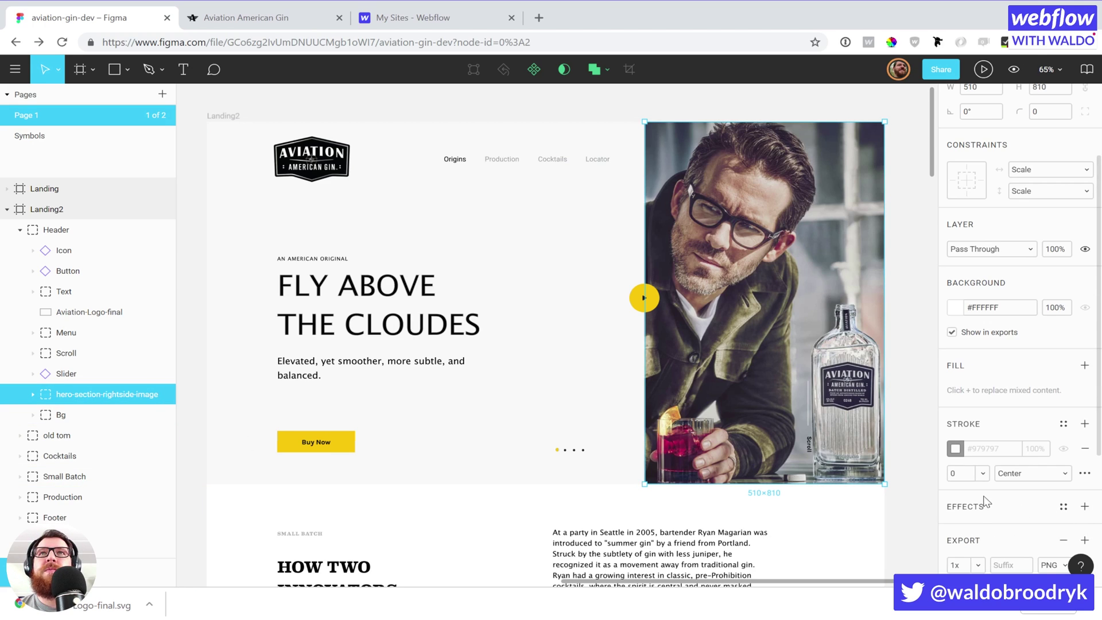
pyautogui.scroll(-4, 983, 494)
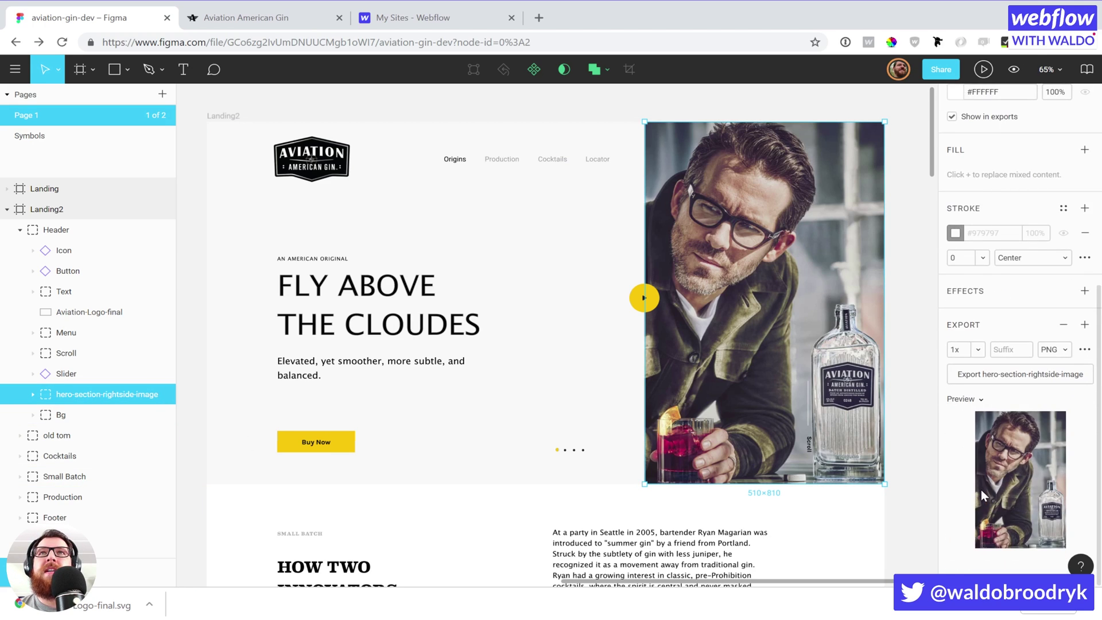
pyautogui.click(1048, 350)
pyautogui.click(1047, 362)
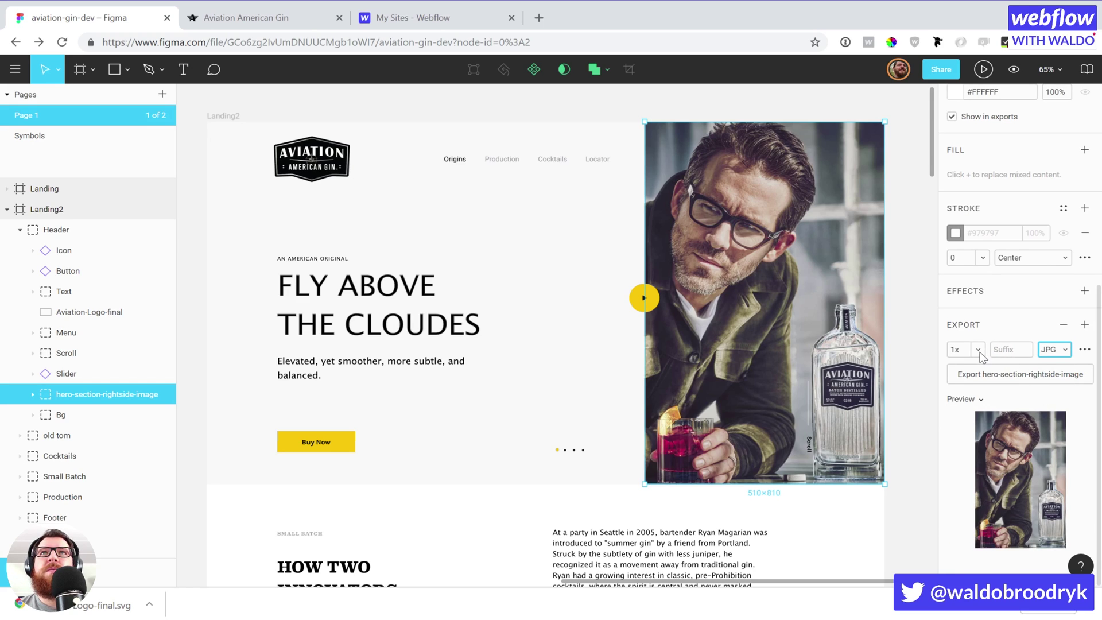
pyautogui.click(978, 351)
pyautogui.click(956, 382)
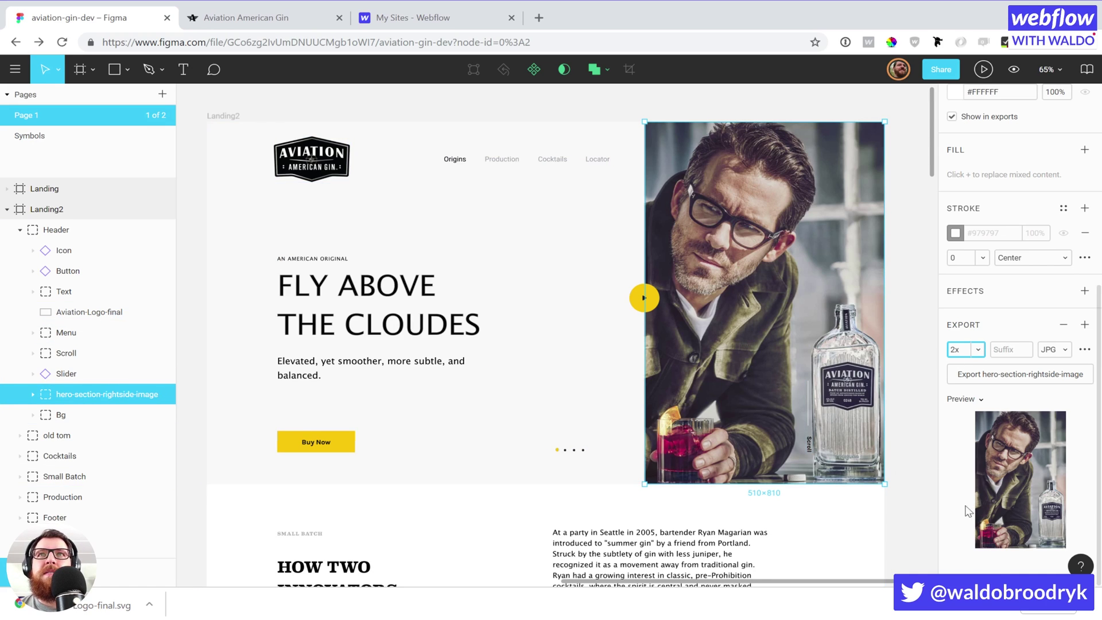
pyautogui.click(1032, 374)
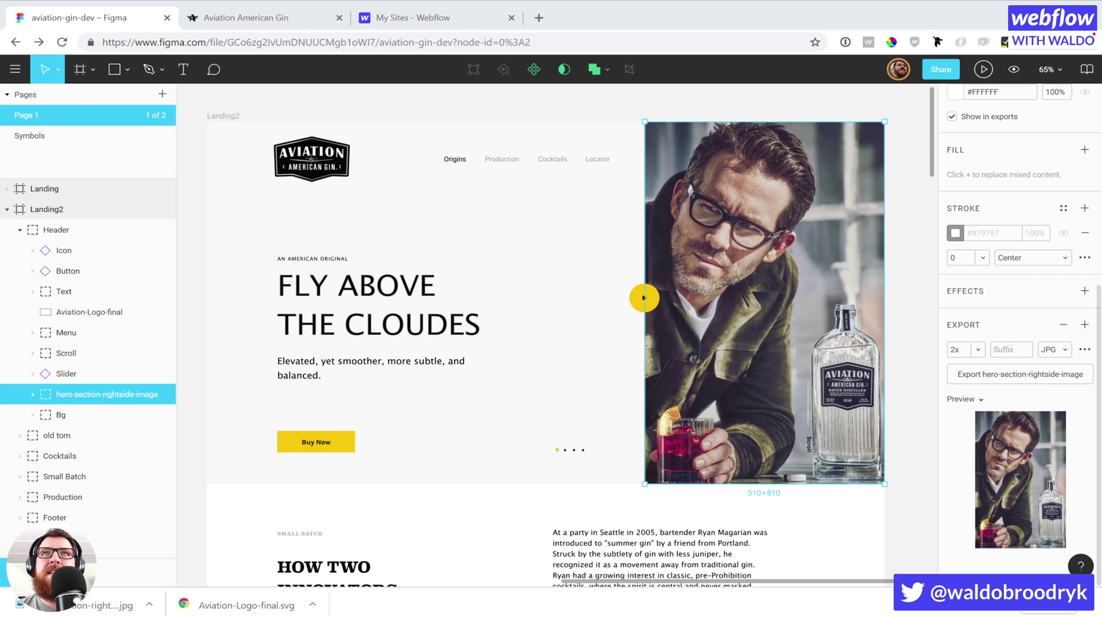
# Export hero-section-rightside-image again as a JPG at 1x and open the newest downloaded image.
pyautogui.click(978, 349)
pyautogui.click(969, 324)
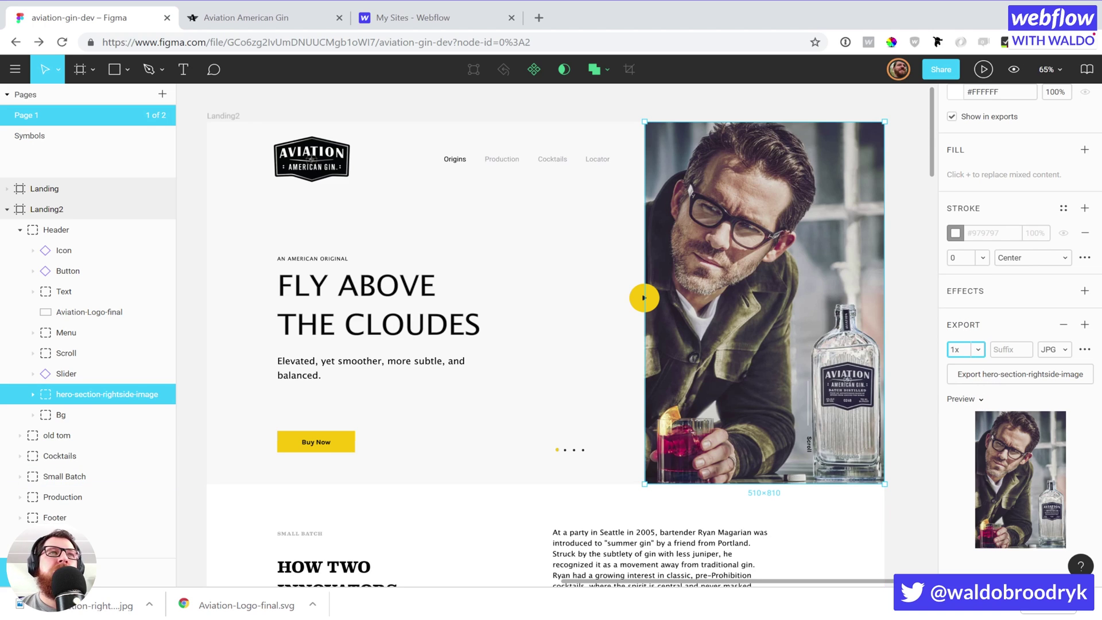
pyautogui.click(1005, 374)
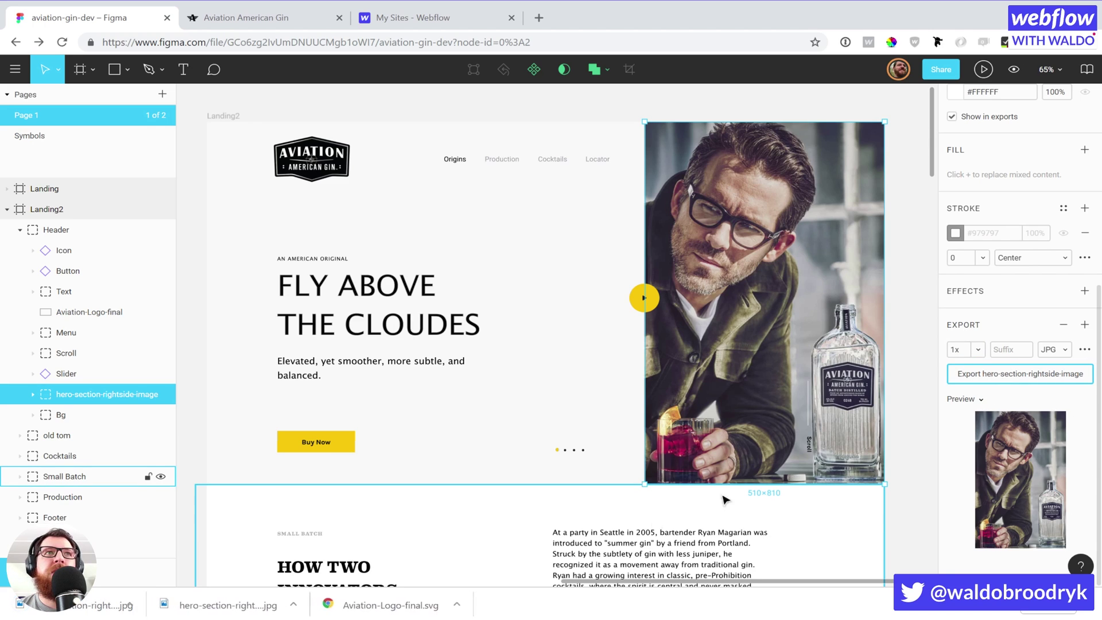
pyautogui.click(109, 605)
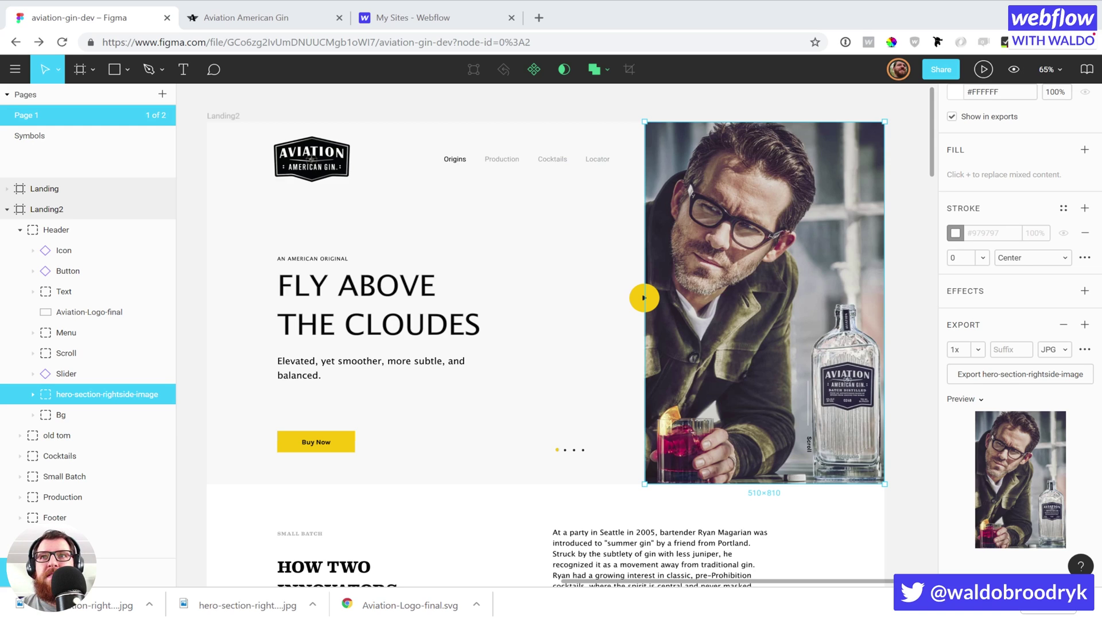
# Select the Small Batch section containing the airplane and expand its group to show its layers.
pyautogui.scroll(-3, 551, 333)
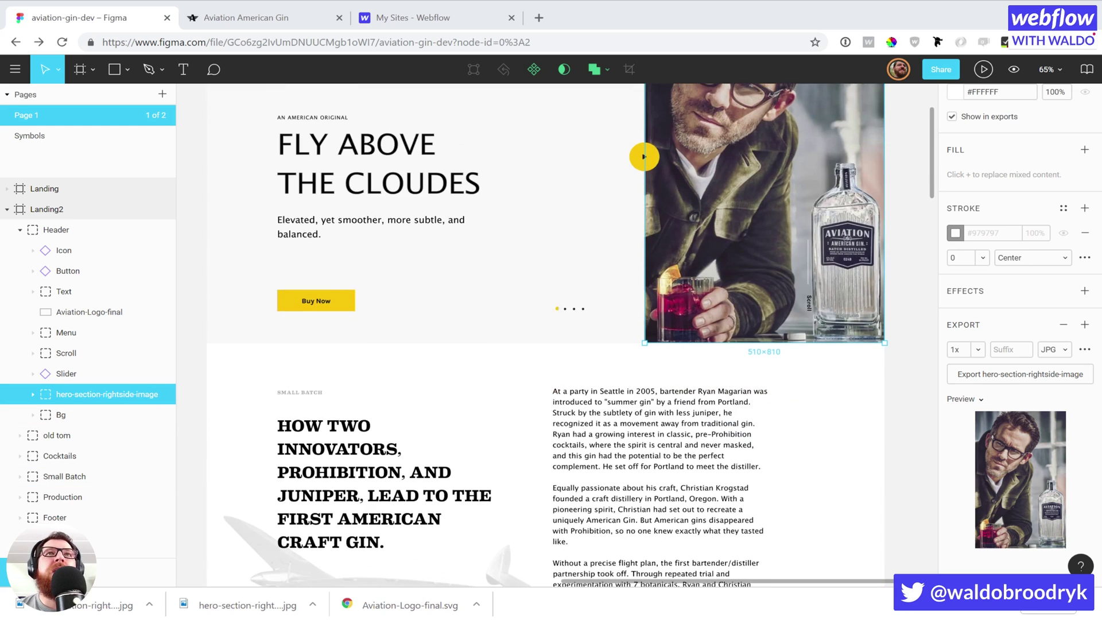
pyautogui.scroll(-3, 255, 471)
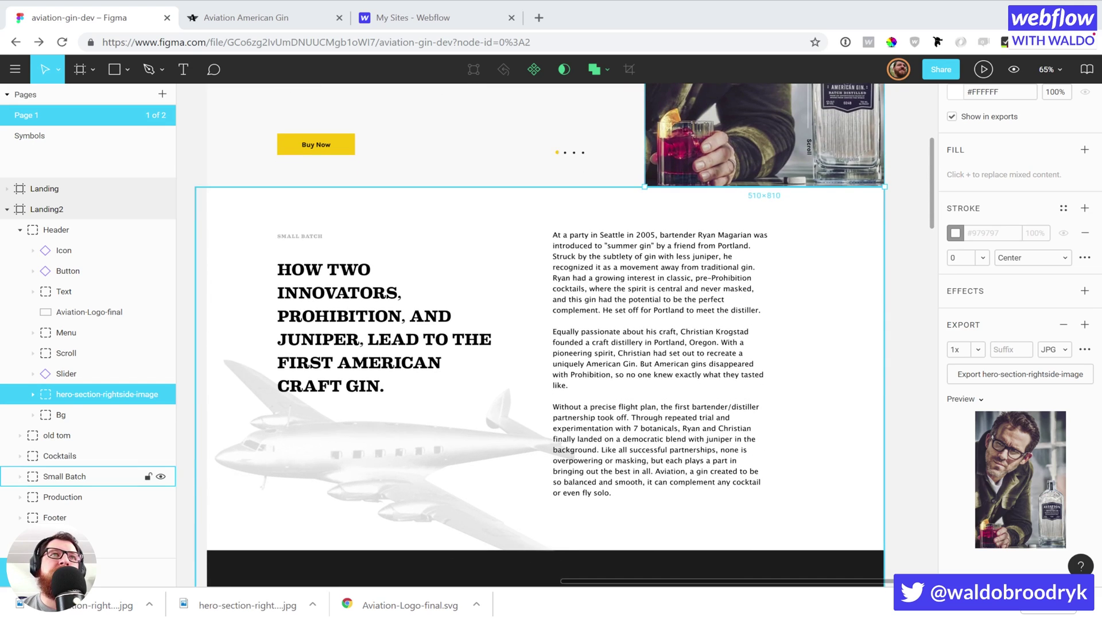
pyautogui.click(255, 471)
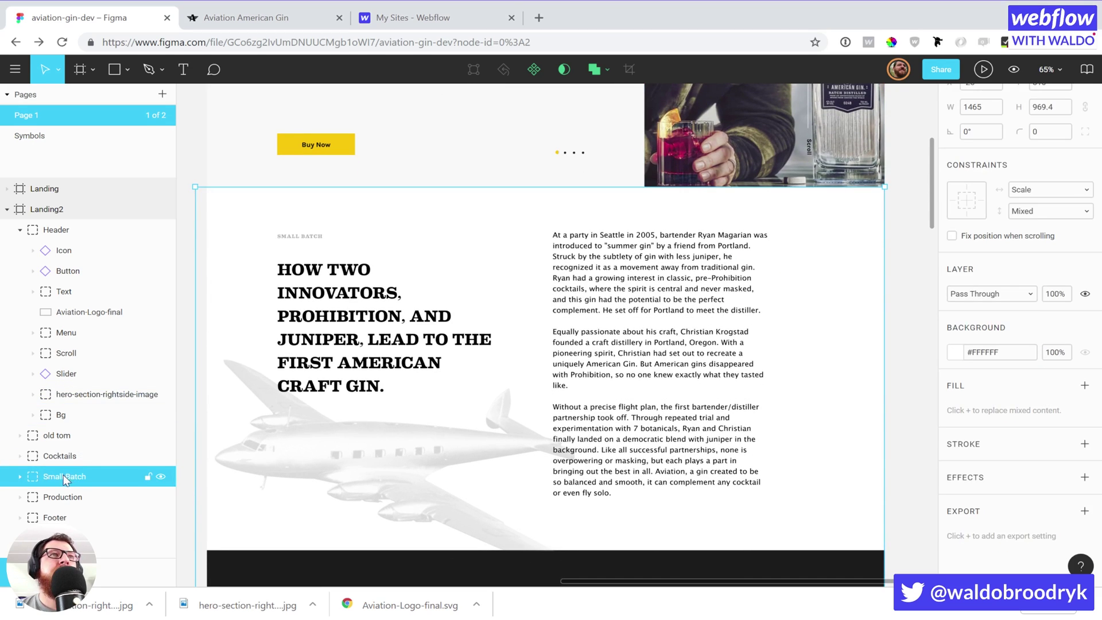
pyautogui.click(21, 477)
pyautogui.scroll(-3, 74, 467)
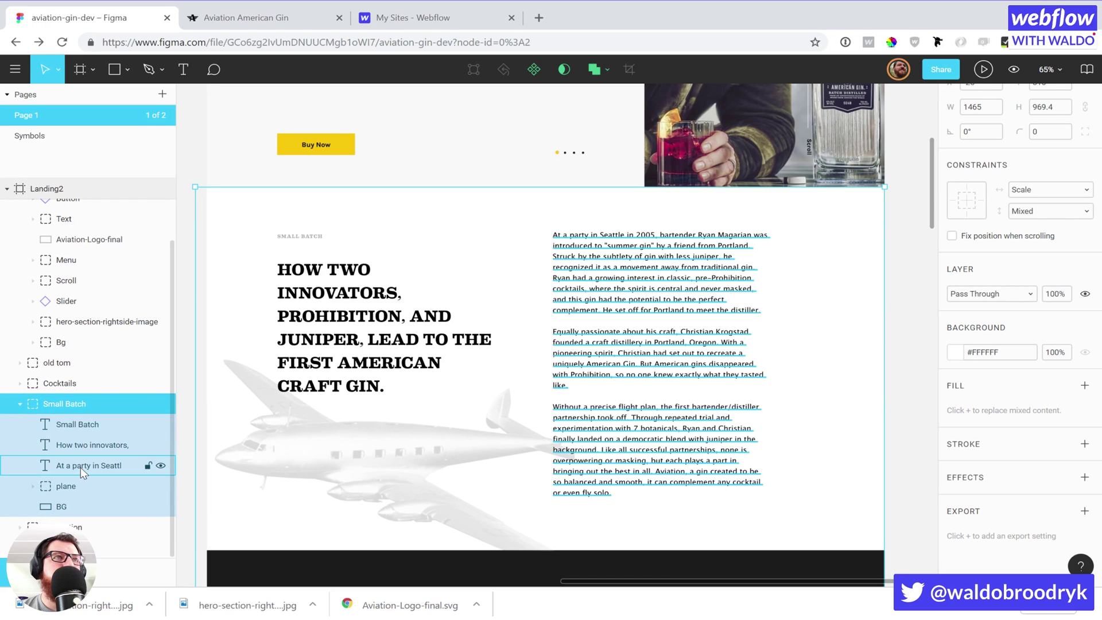
# Rename the BG layer in the Small Batch group as airplan-small-batch-background.
pyautogui.click(72, 505)
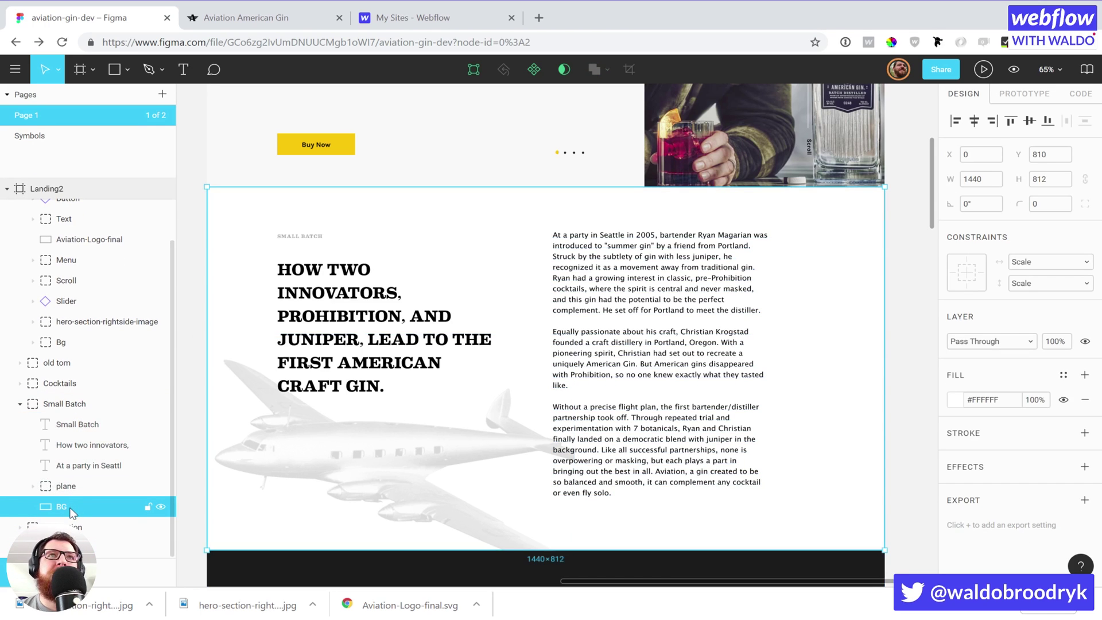
pyautogui.doubleClick(62, 507)
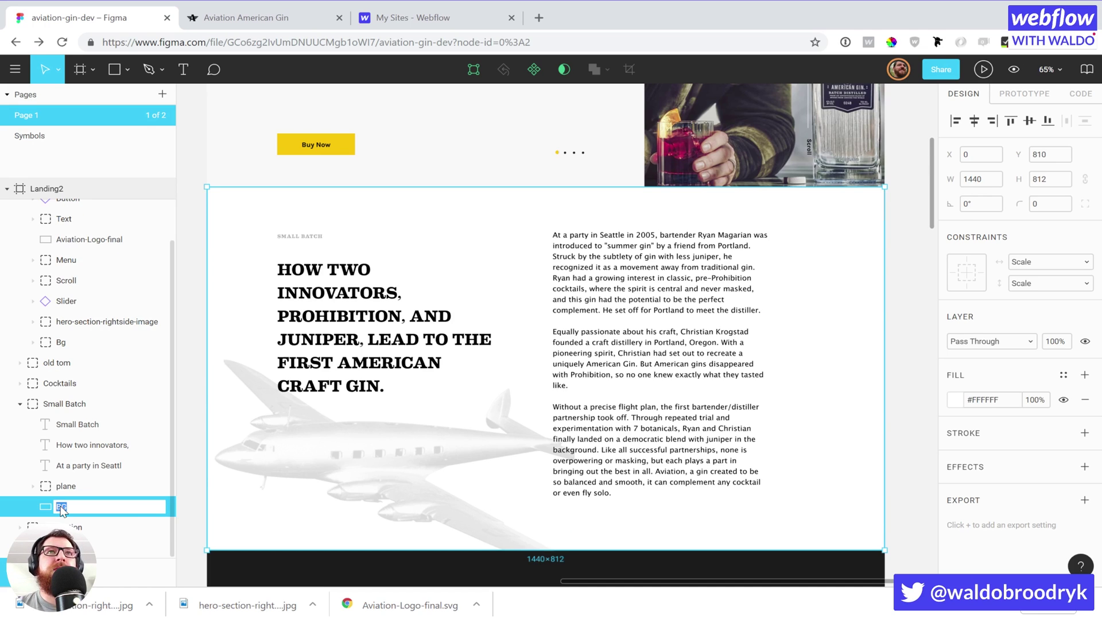
pyautogui.write('air')
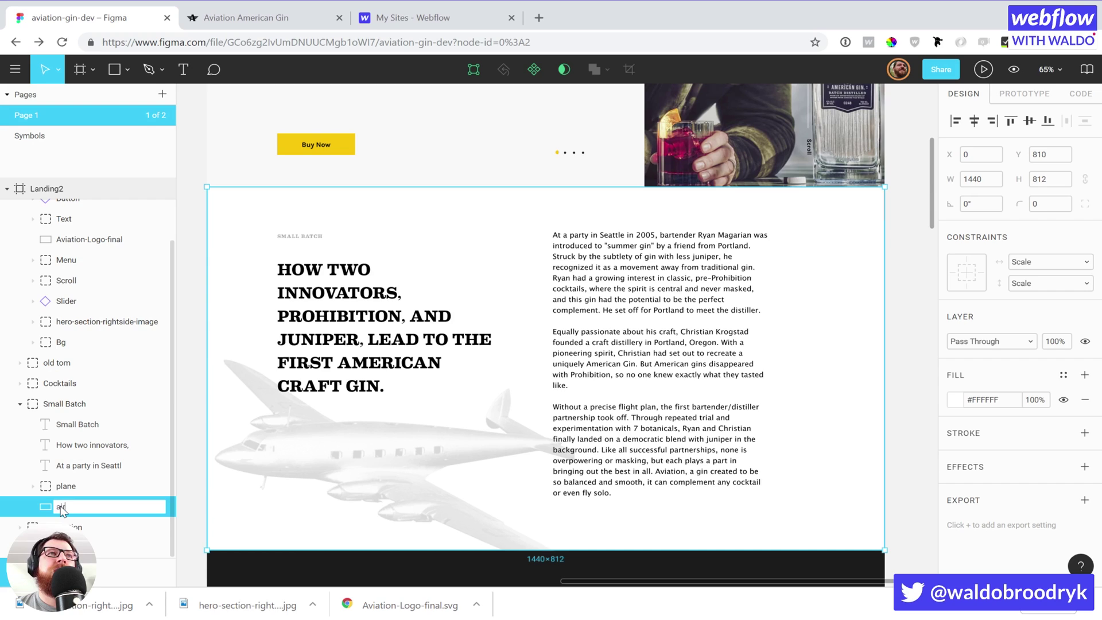
pyautogui.write('plan-sma')
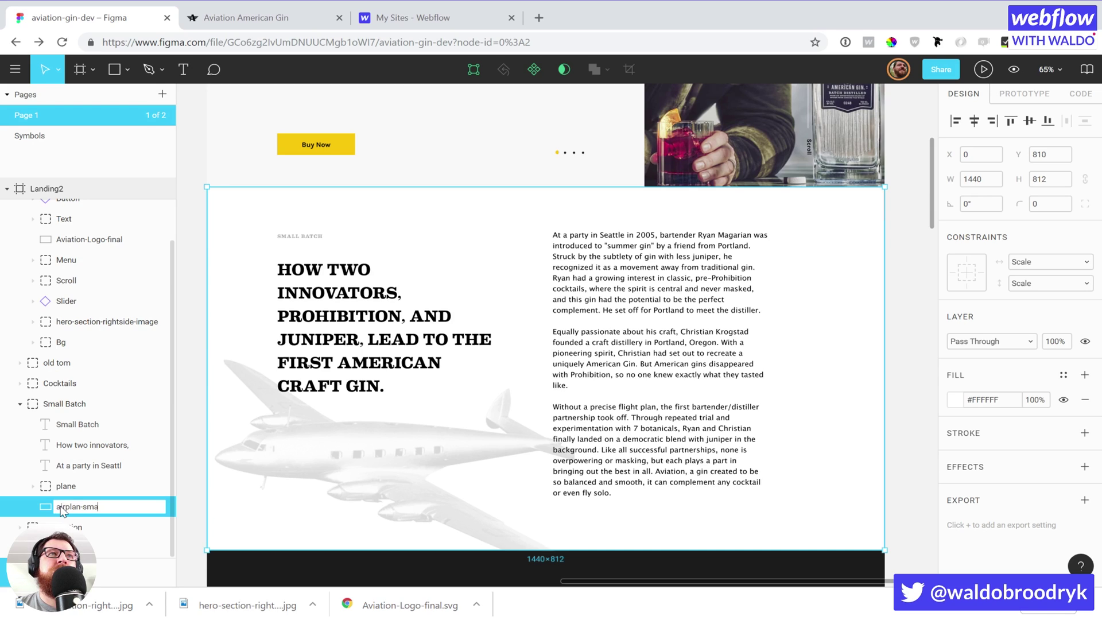
pyautogui.write('ll-batch-bagco')
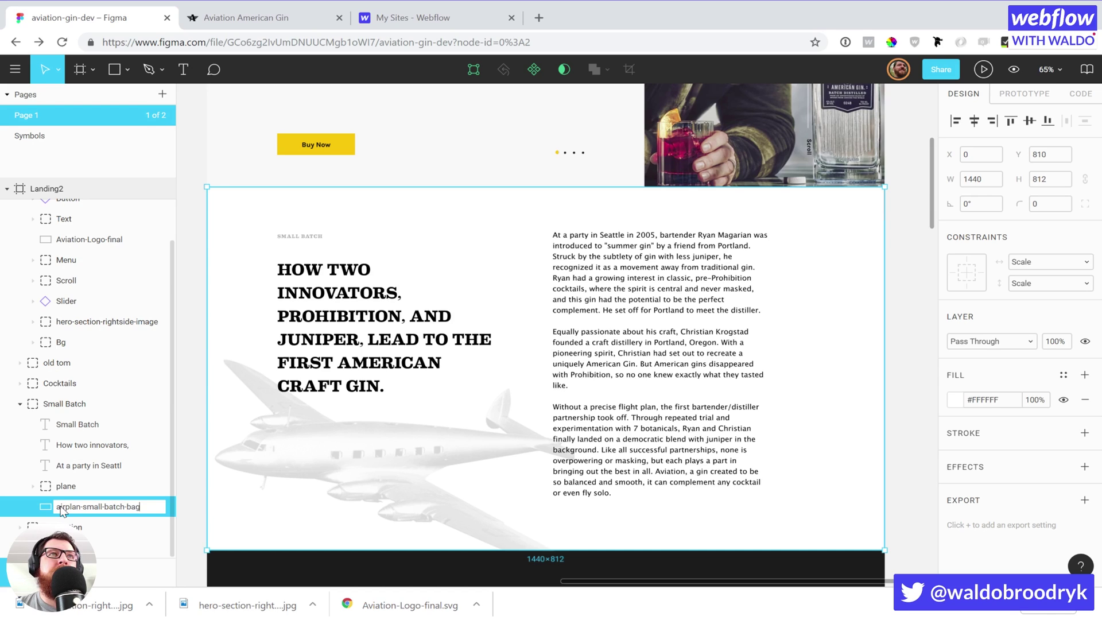
pyautogui.press('BackSpace')
pyautogui.press('BackSpace')
pyautogui.press('BackSpace')
pyautogui.write('ckgrou')
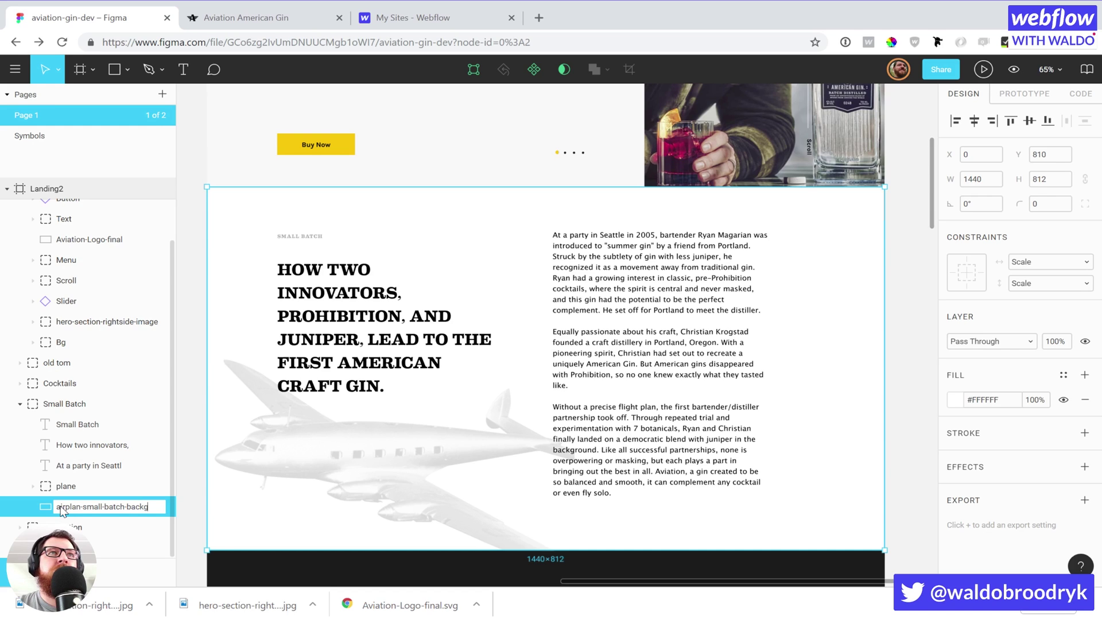
pyautogui.write('nd')
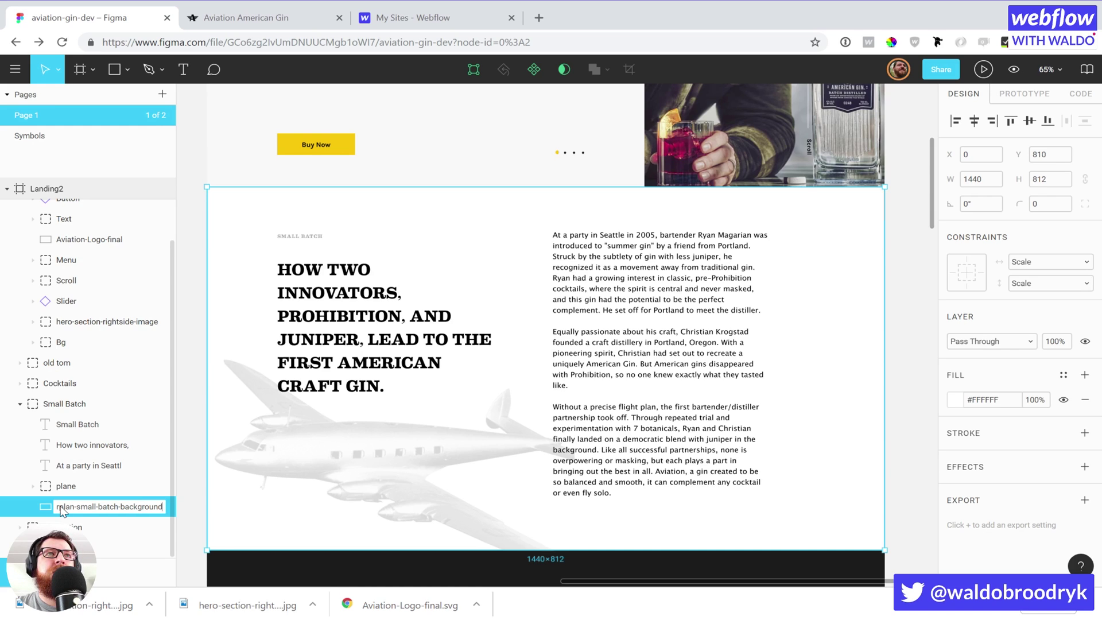
pyautogui.press('Return')
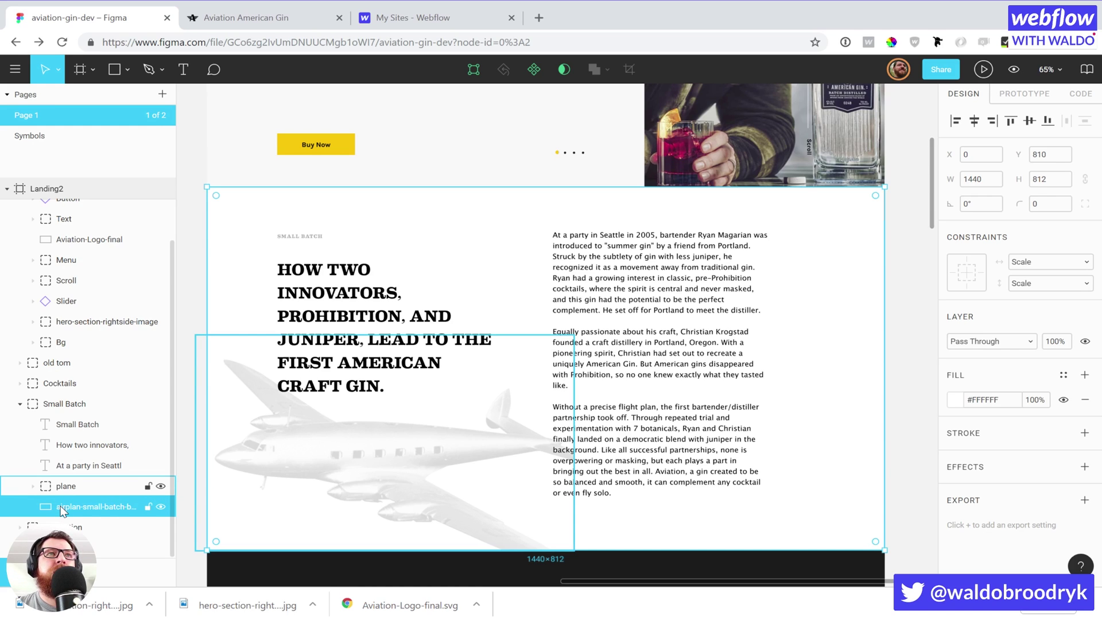
# Add an export setting to airplan-small-batch-background and set its format to JPG.
pyautogui.click(1084, 499)
pyautogui.scroll(-2, 1010, 476)
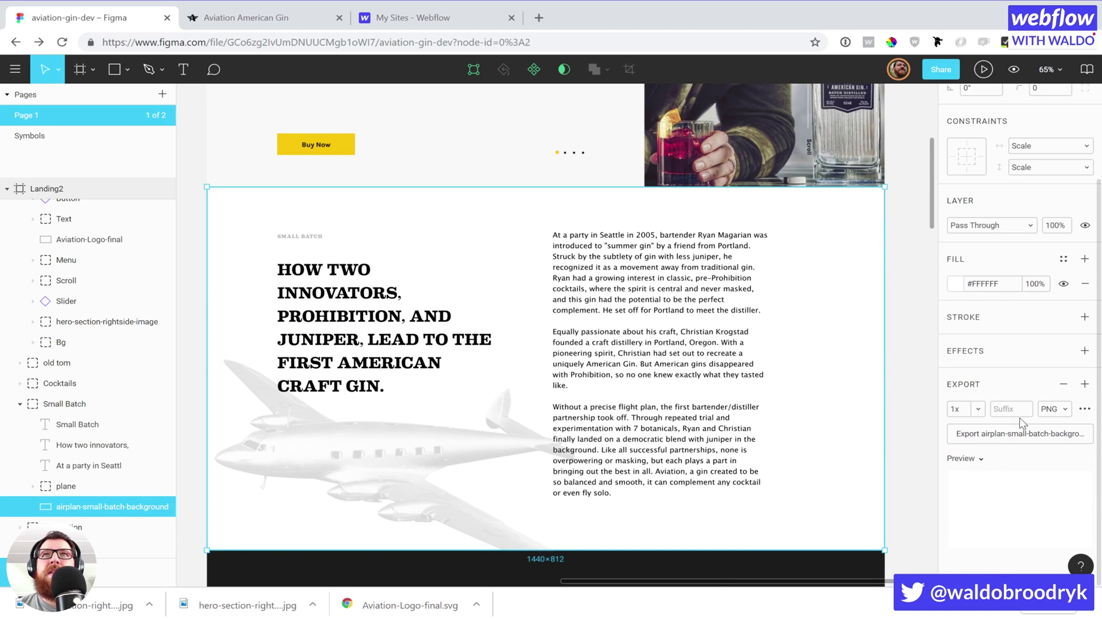
pyautogui.click(973, 462)
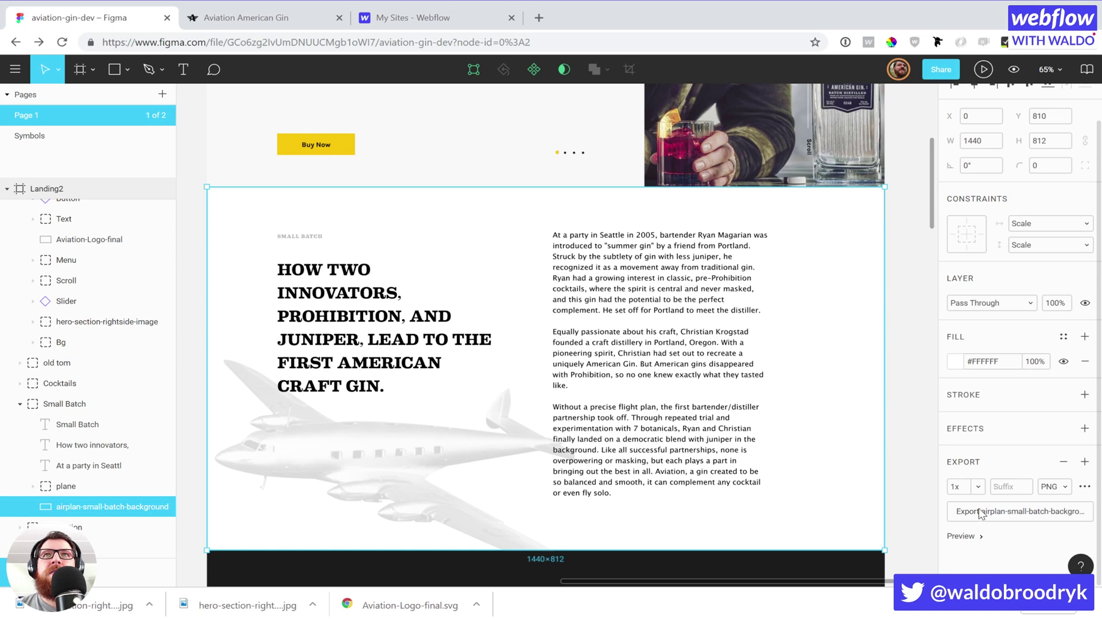
pyautogui.click(977, 535)
pyautogui.click(1053, 409)
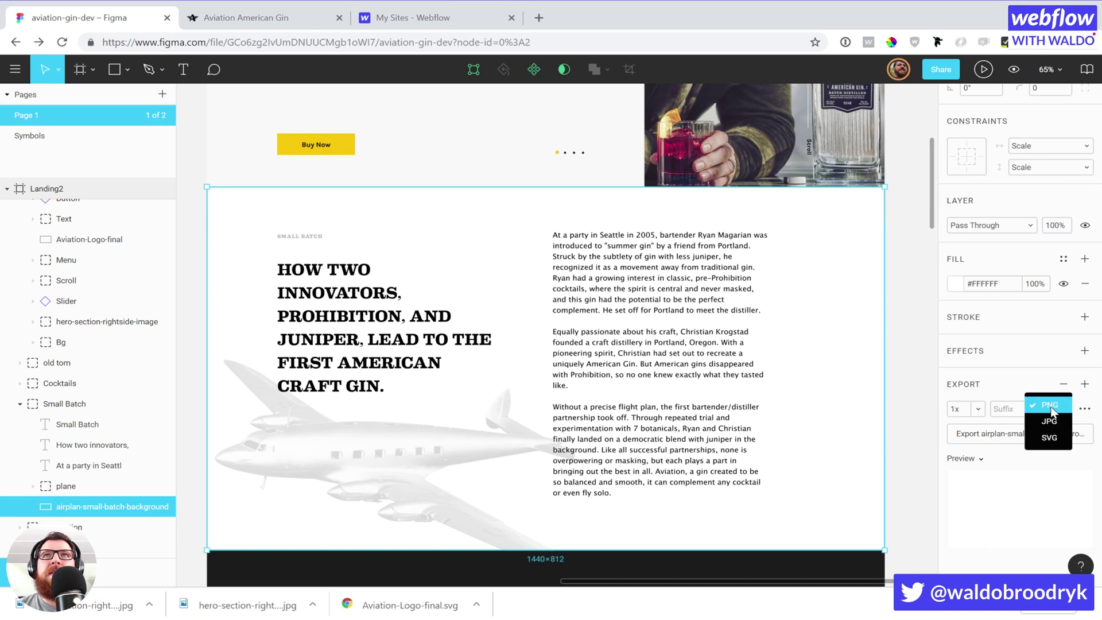
pyautogui.click(1052, 422)
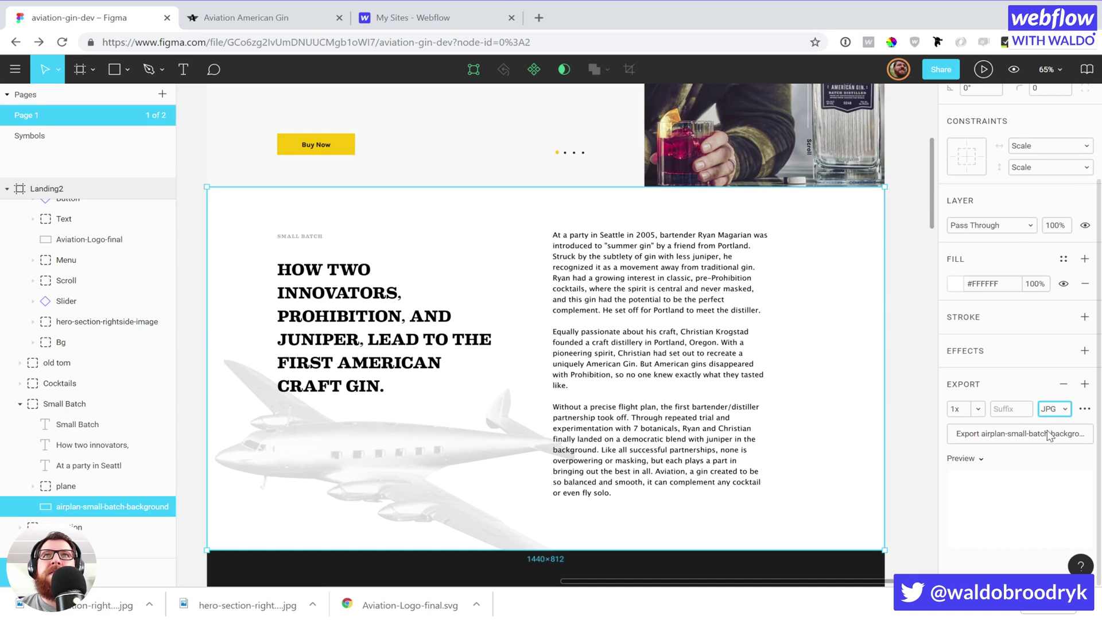
# Expand the plane group in the Small Batch section to check its layers and rename the group as airplane.
pyautogui.click(402, 469)
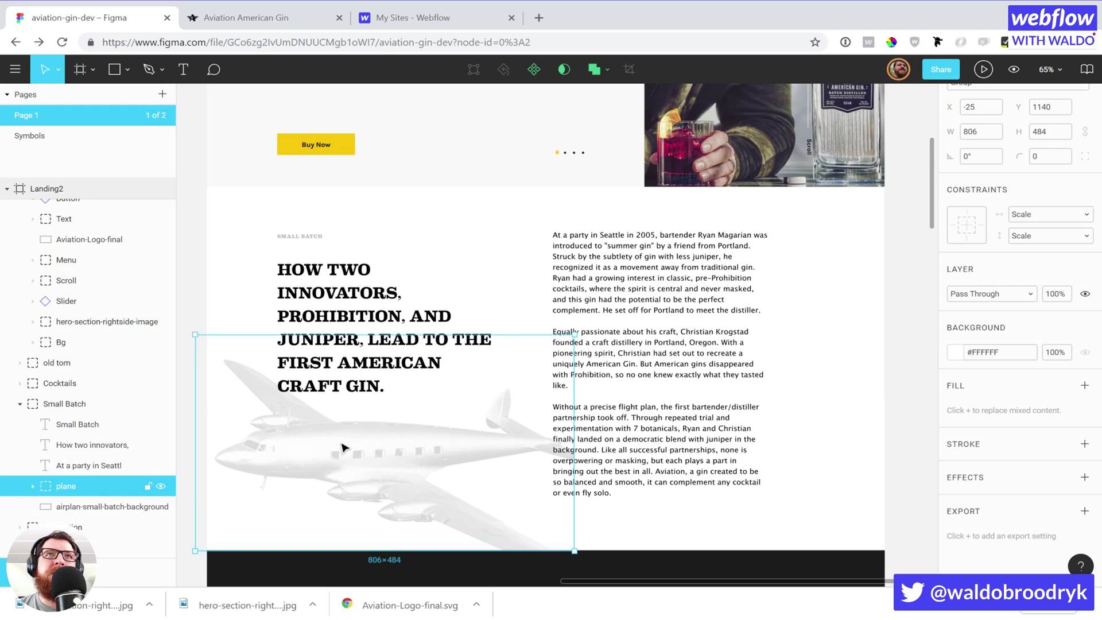
pyautogui.click(33, 486)
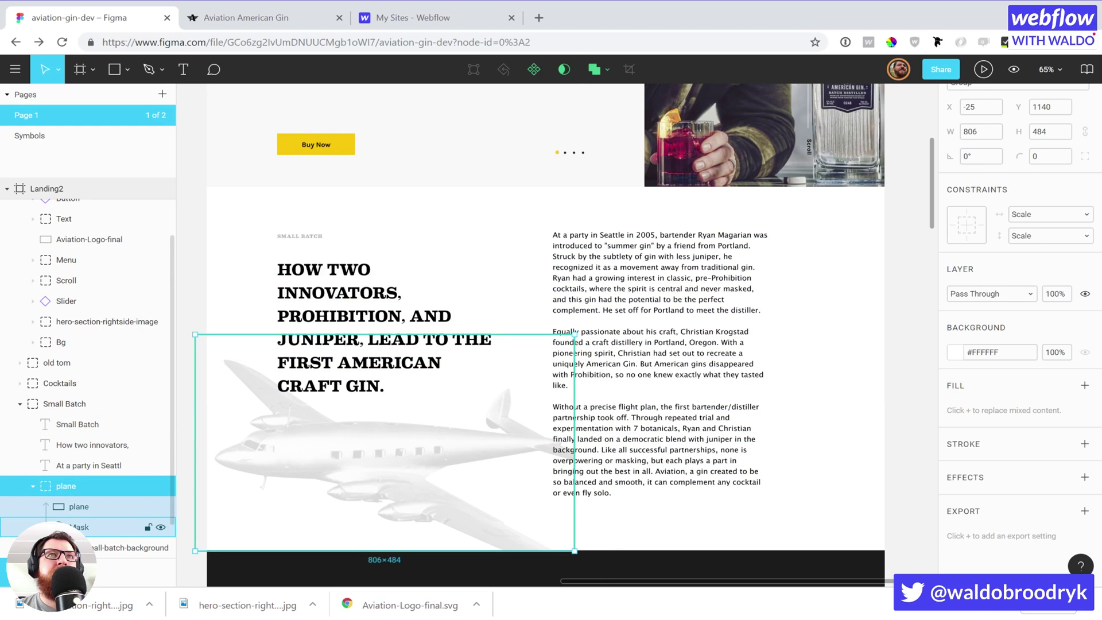
pyautogui.click(81, 527)
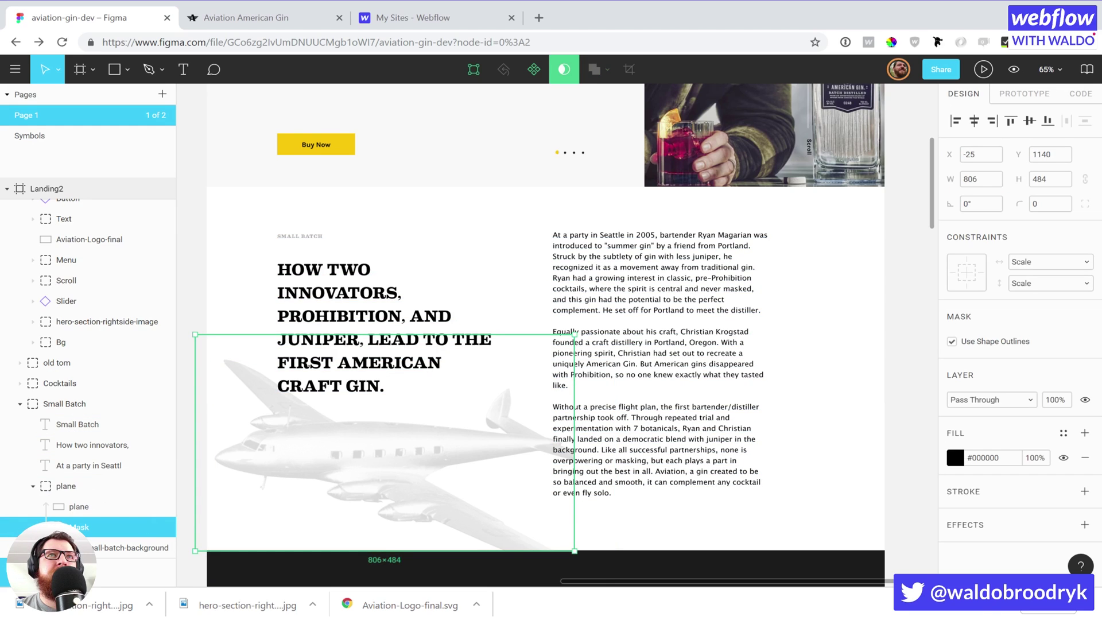
pyautogui.click(76, 506)
pyautogui.click(69, 487)
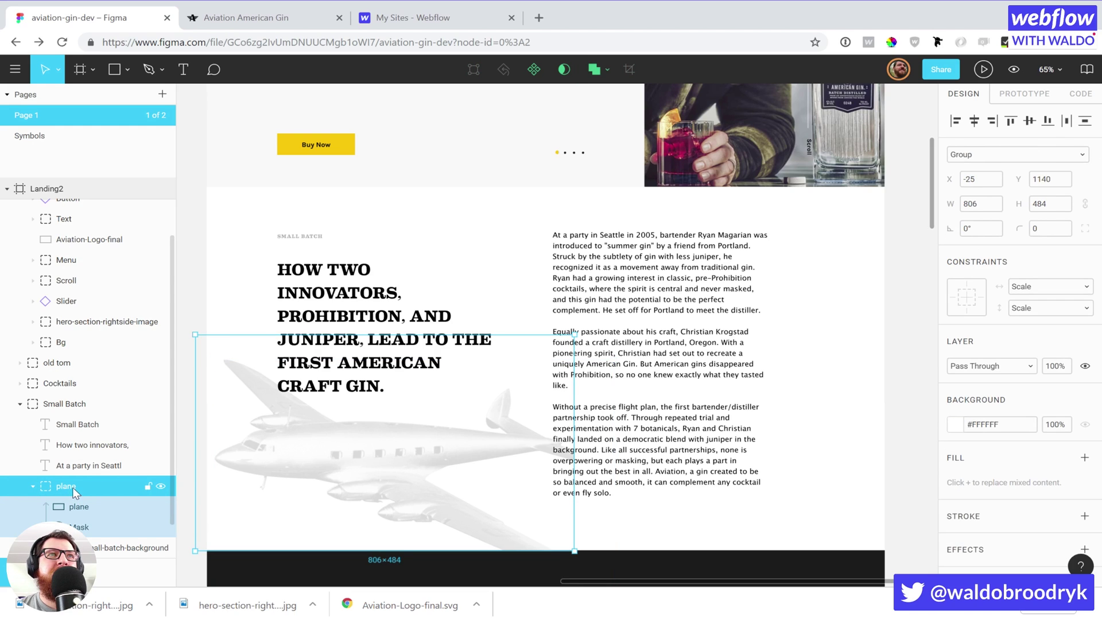
pyautogui.doubleClick(74, 489)
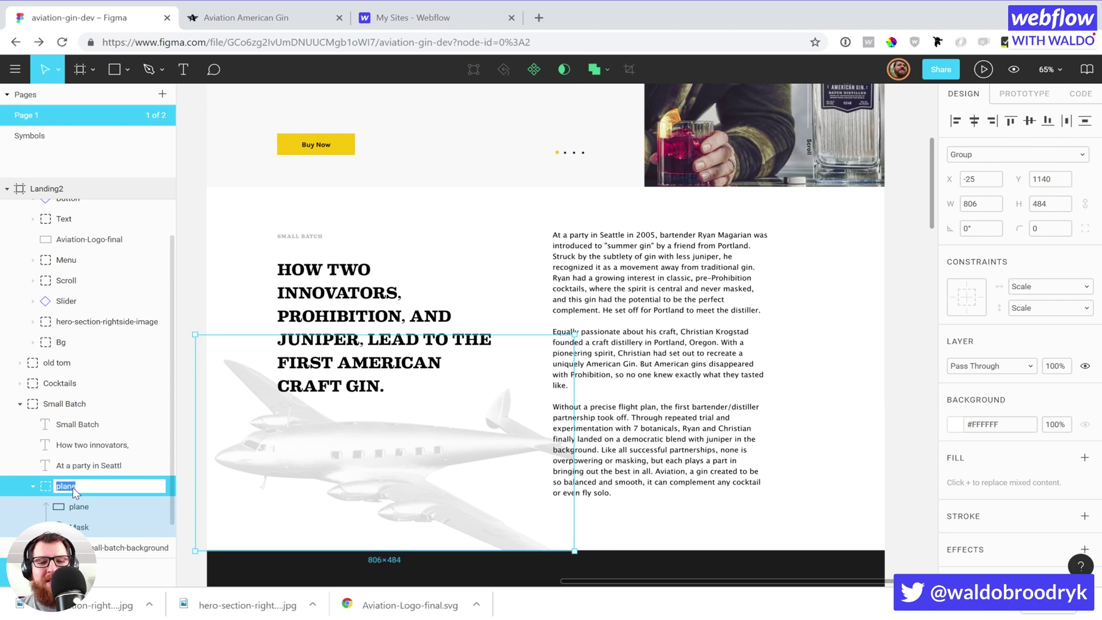
pyautogui.write('airplane')
pyautogui.press('Return')
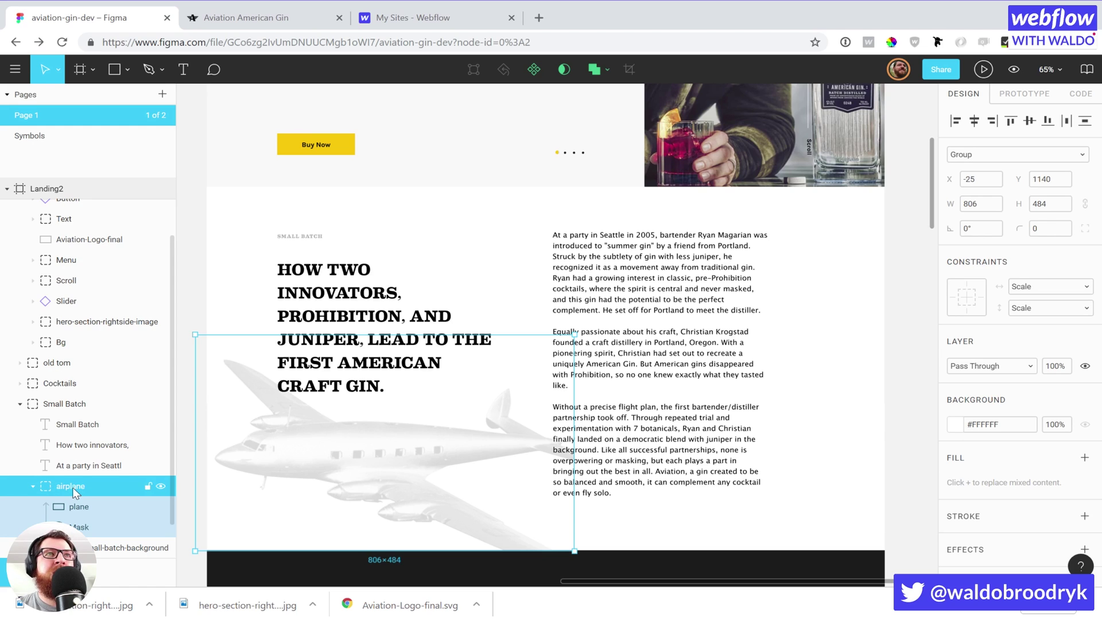
# Add an export setting to the airplane group.
pyautogui.scroll(-2, 1022, 402)
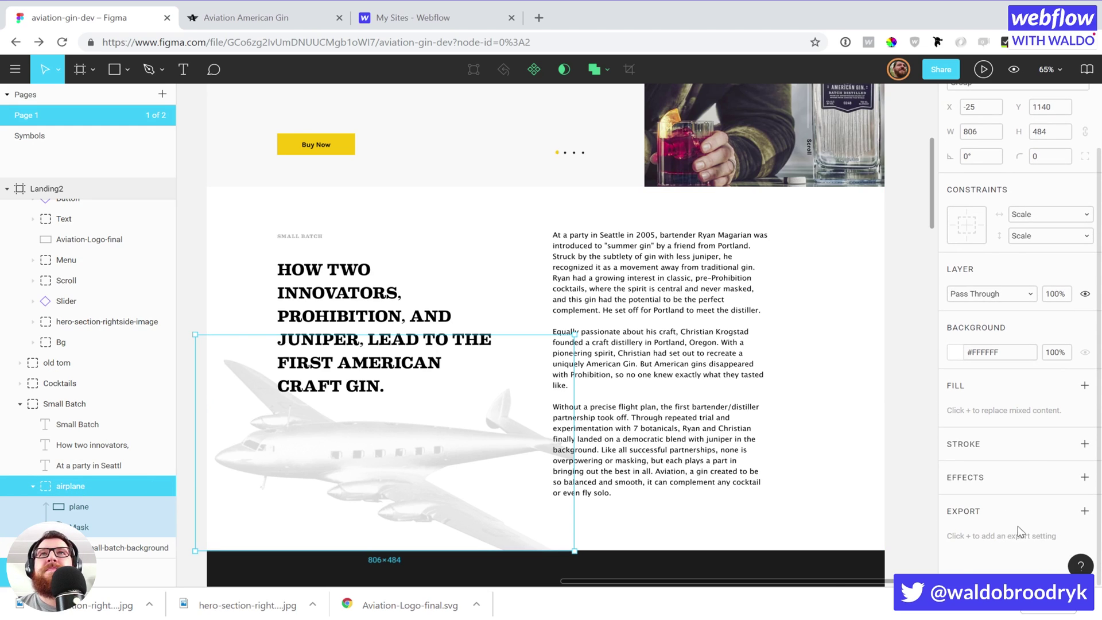
pyautogui.click(1085, 512)
pyautogui.scroll(-3, 1087, 516)
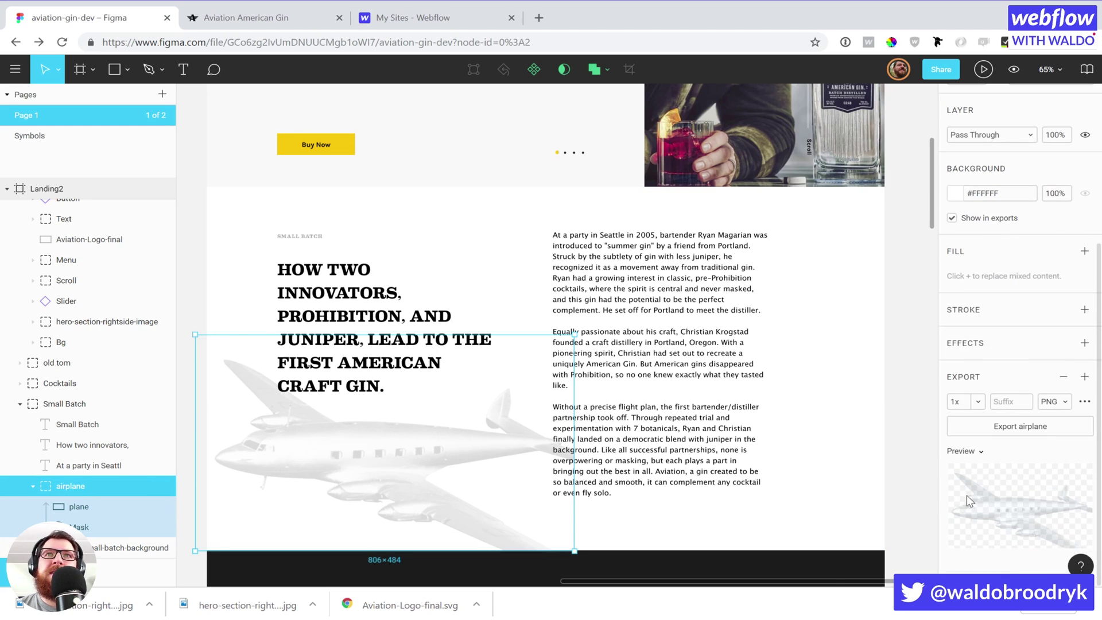
pyautogui.click(1050, 403)
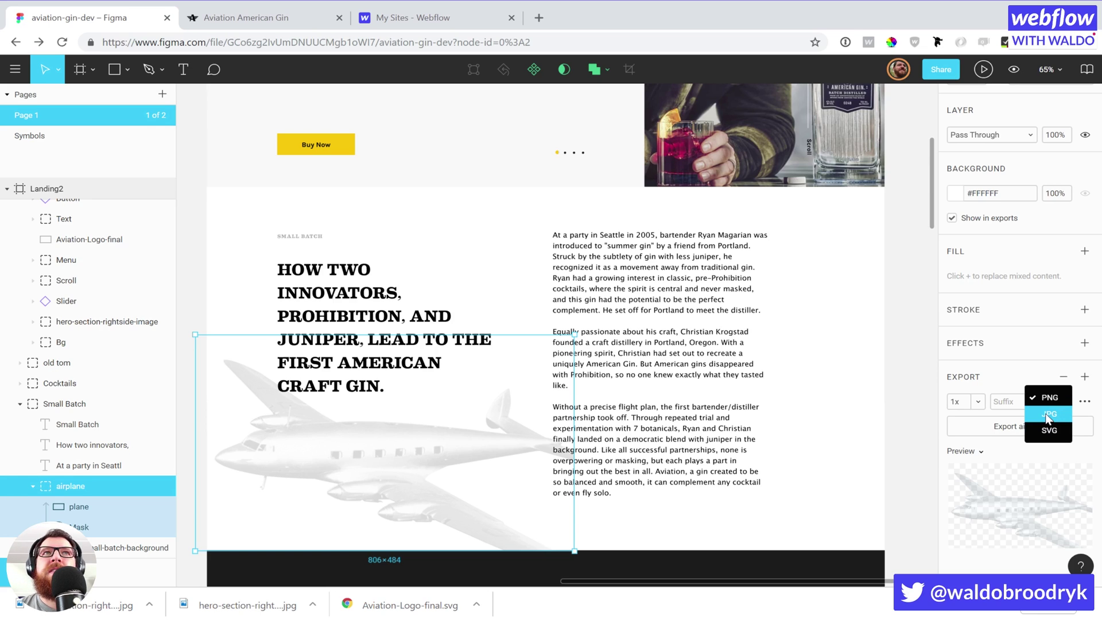
pyautogui.click(1047, 416)
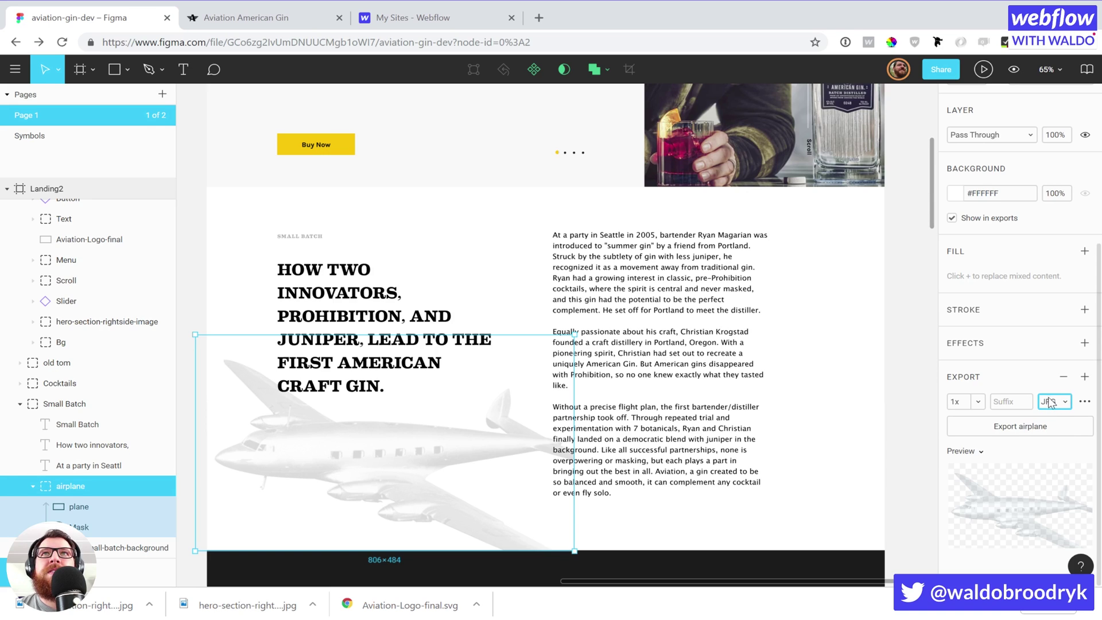
pyautogui.click(1053, 402)
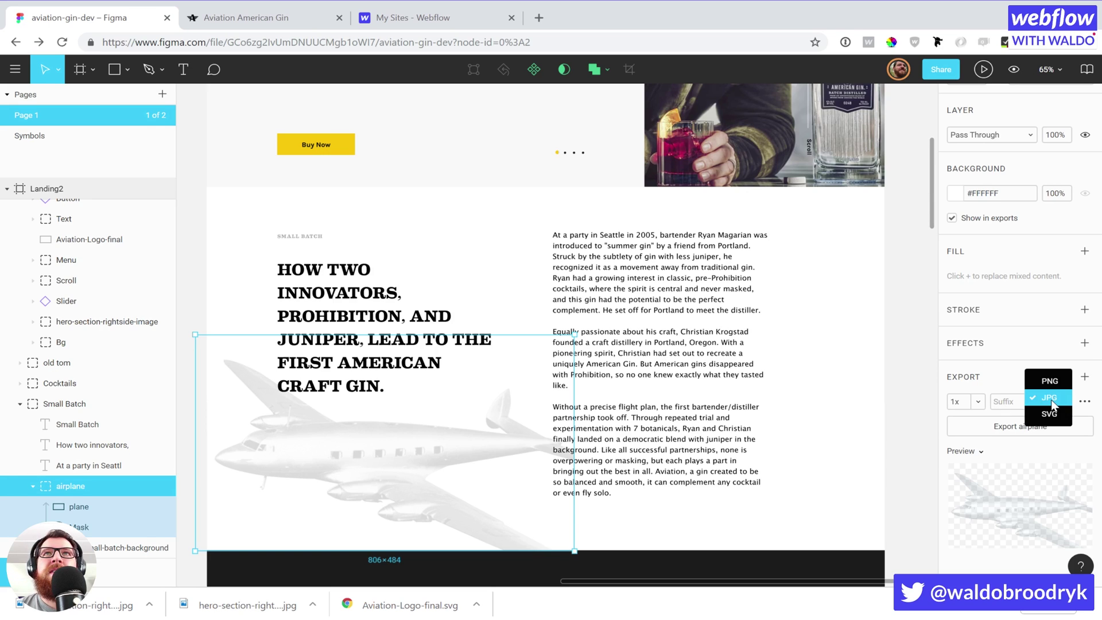
pyautogui.click(1053, 381)
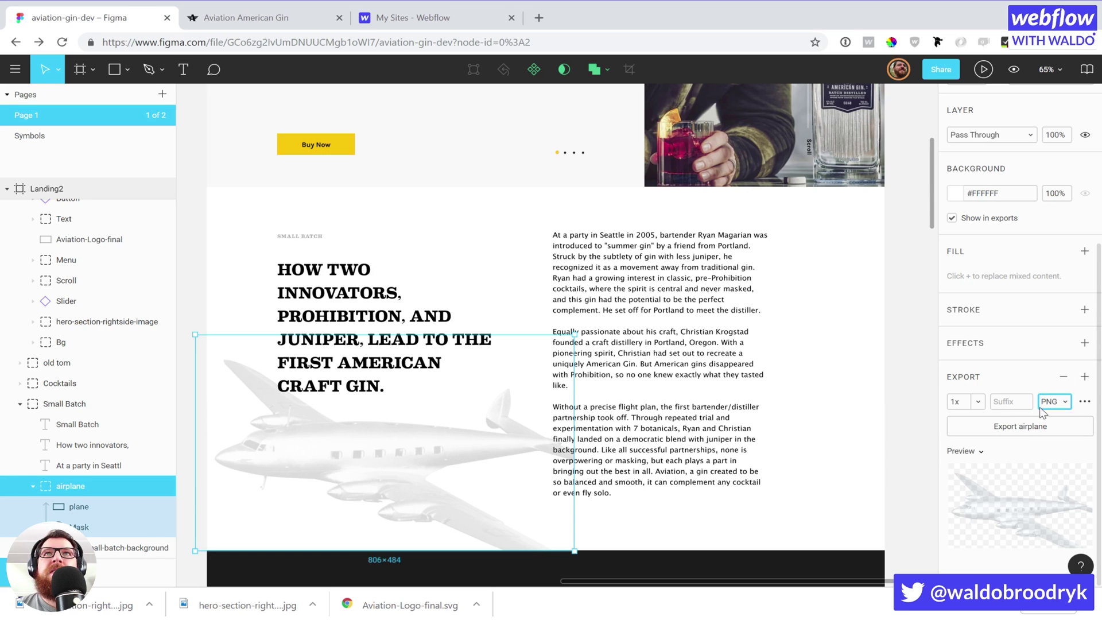
# Set the airplane group's export scale to 2x and export it as a PNG.
pyautogui.click(980, 405)
pyautogui.click(961, 433)
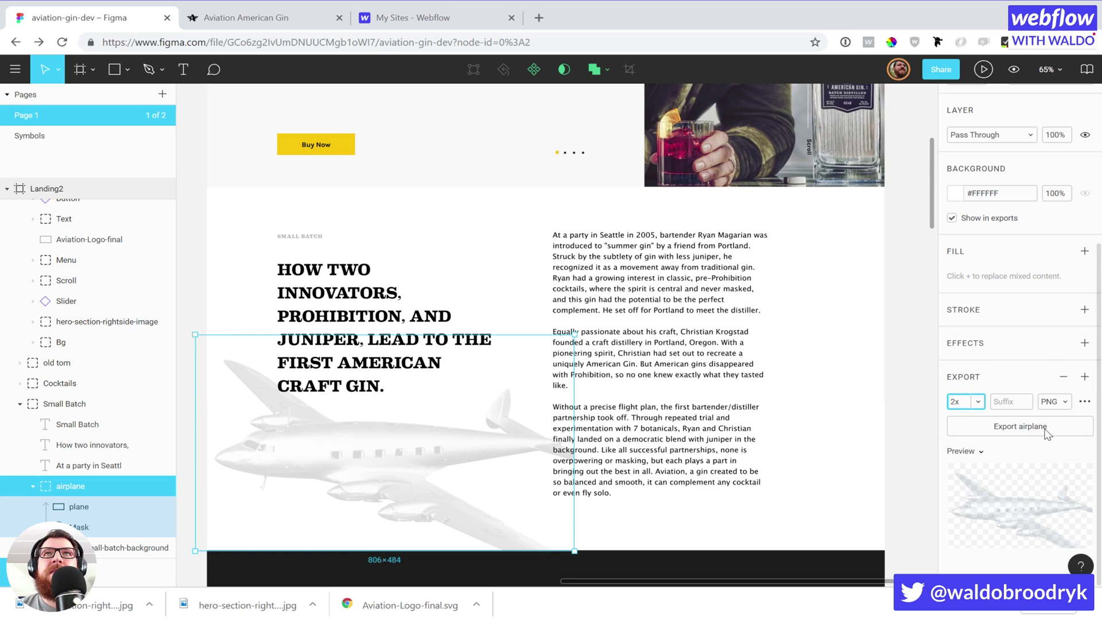
pyautogui.click(1045, 427)
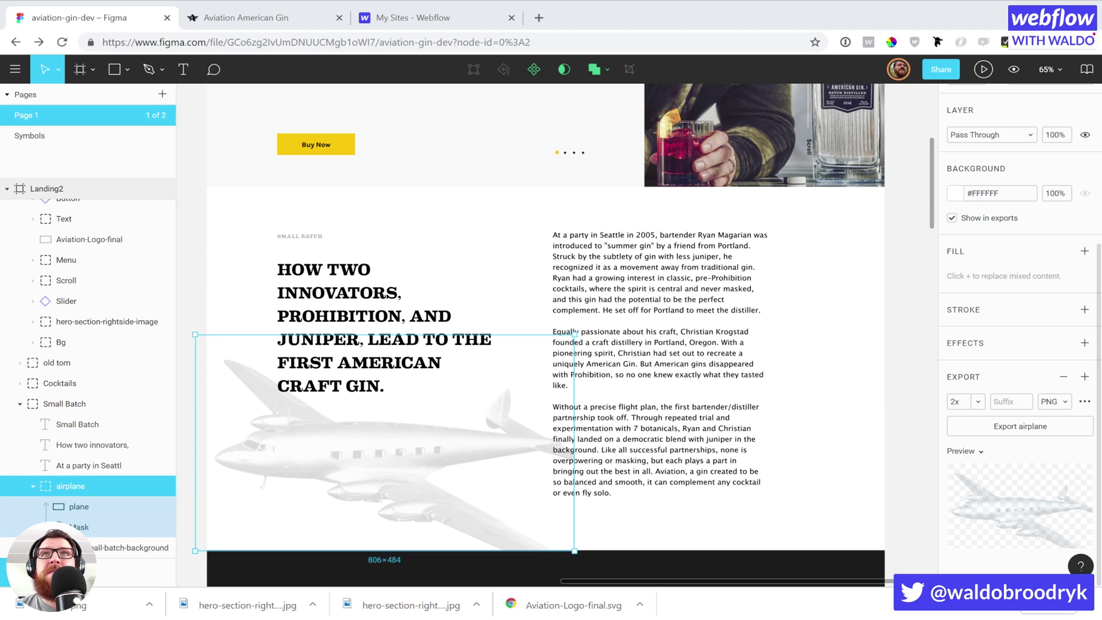
# Change the airplane group's export format to JPG and export it again at 2x.
pyautogui.click(1042, 404)
pyautogui.click(1047, 417)
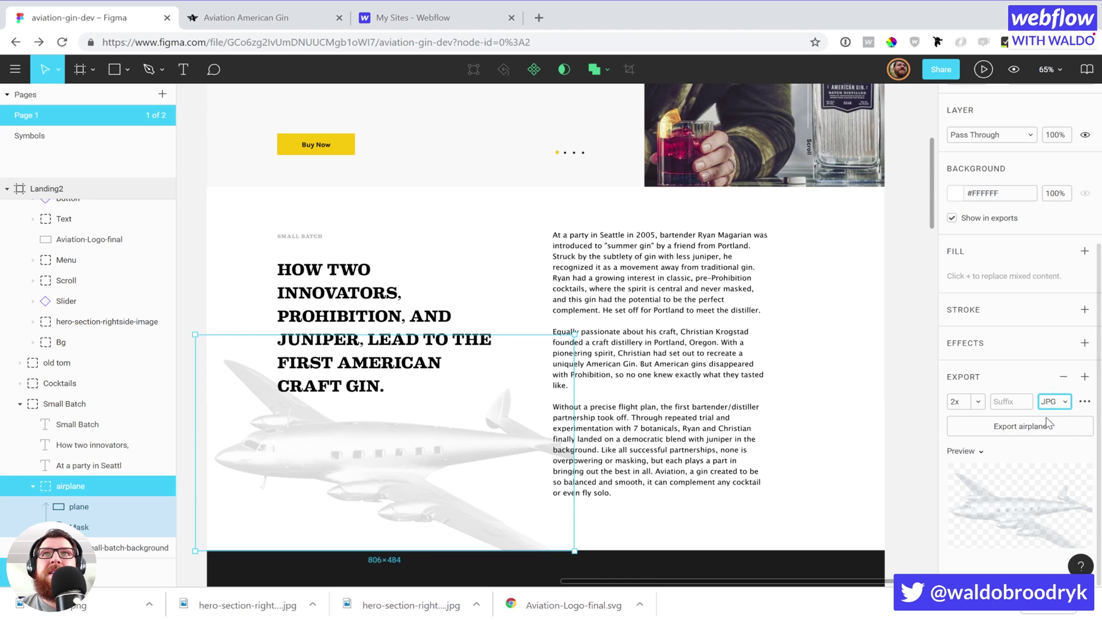
pyautogui.click(1038, 429)
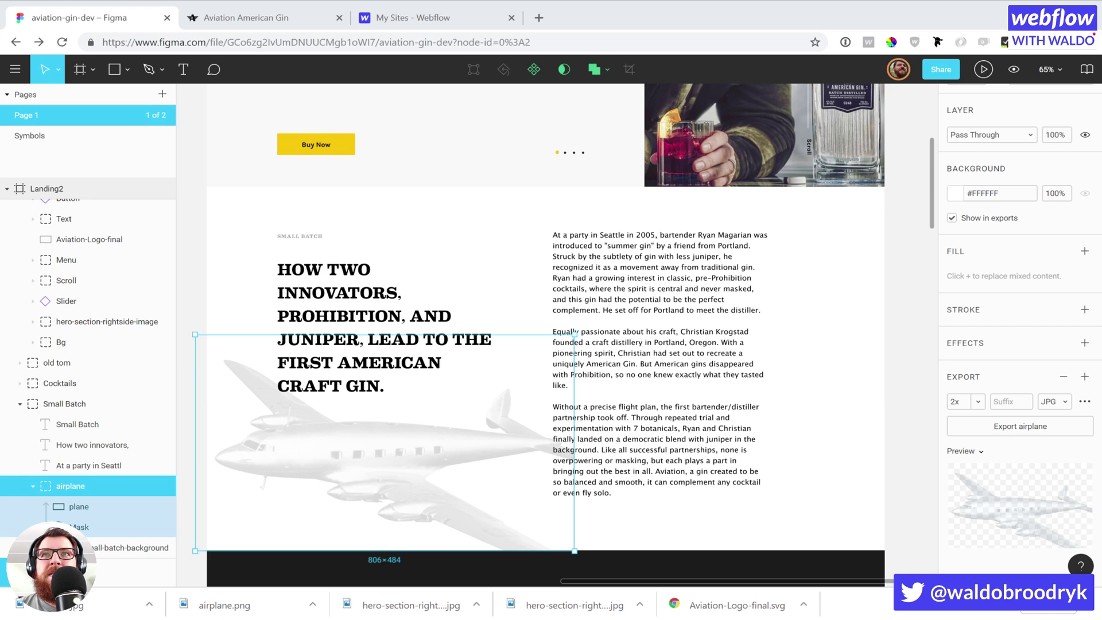
# Select the bottling photo group in the Production section and rename it as the-production.
pyautogui.scroll(-3, 660, 345)
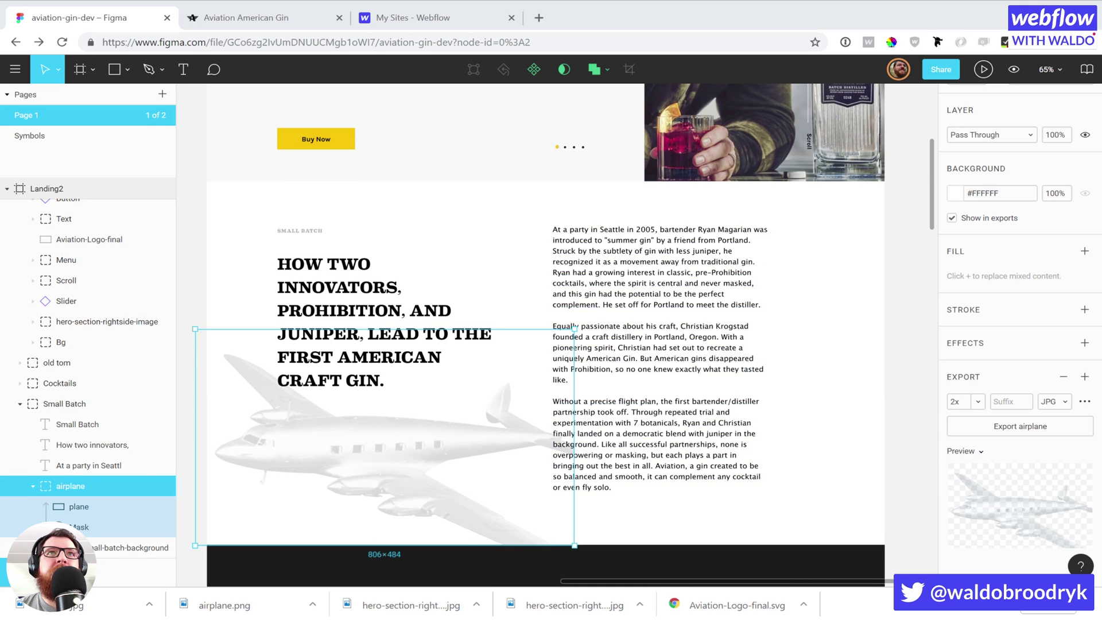
pyautogui.scroll(3, 551, 345)
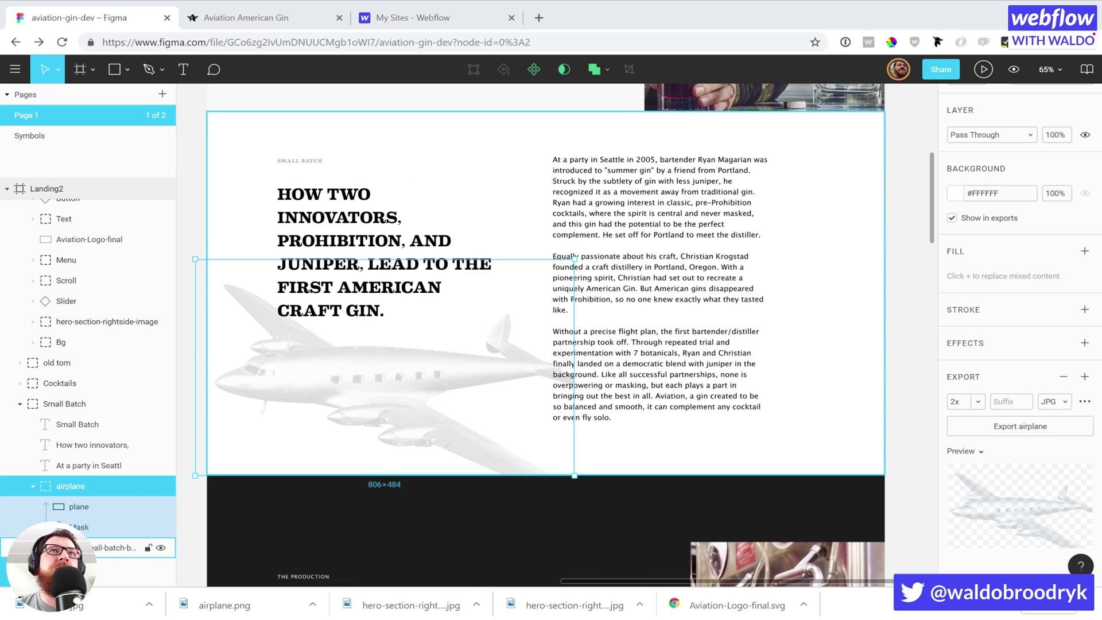
pyautogui.scroll(-1, 551, 344)
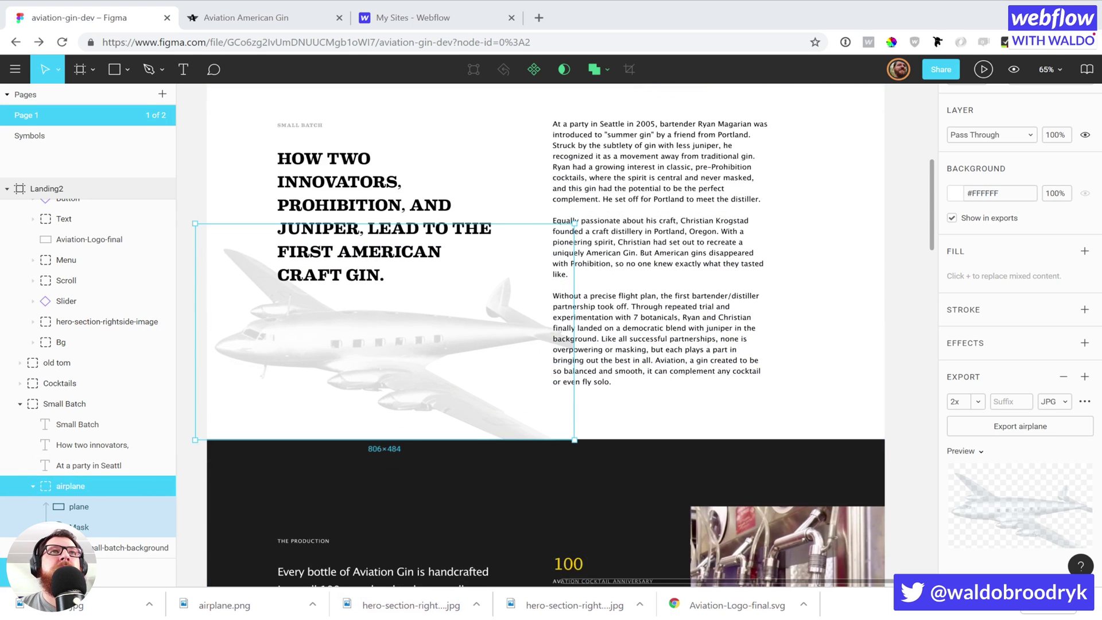
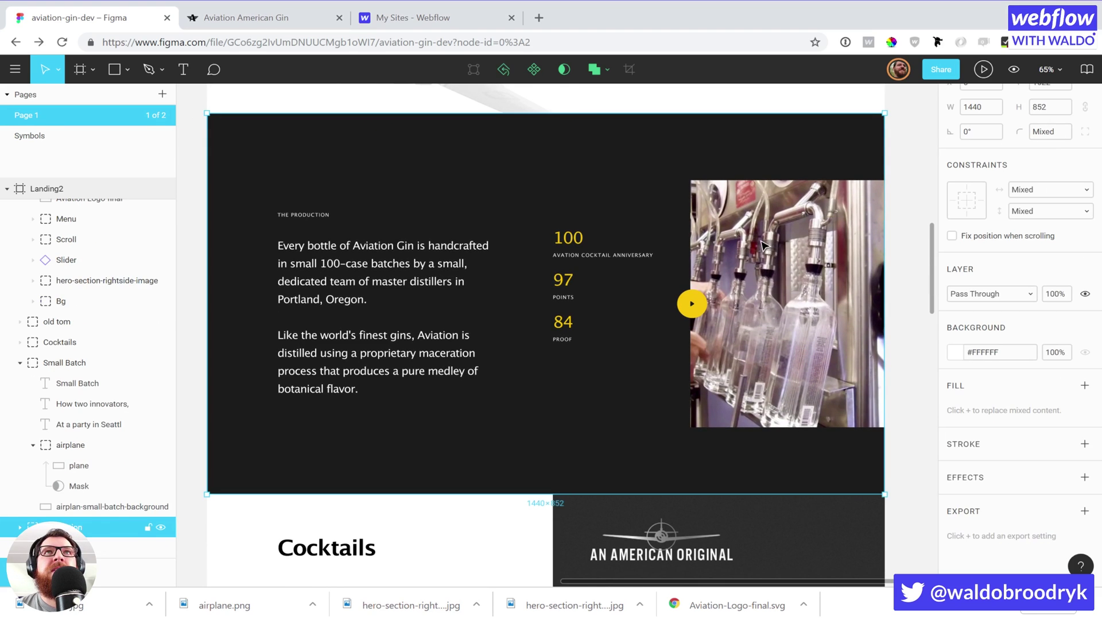
pyautogui.click(763, 246)
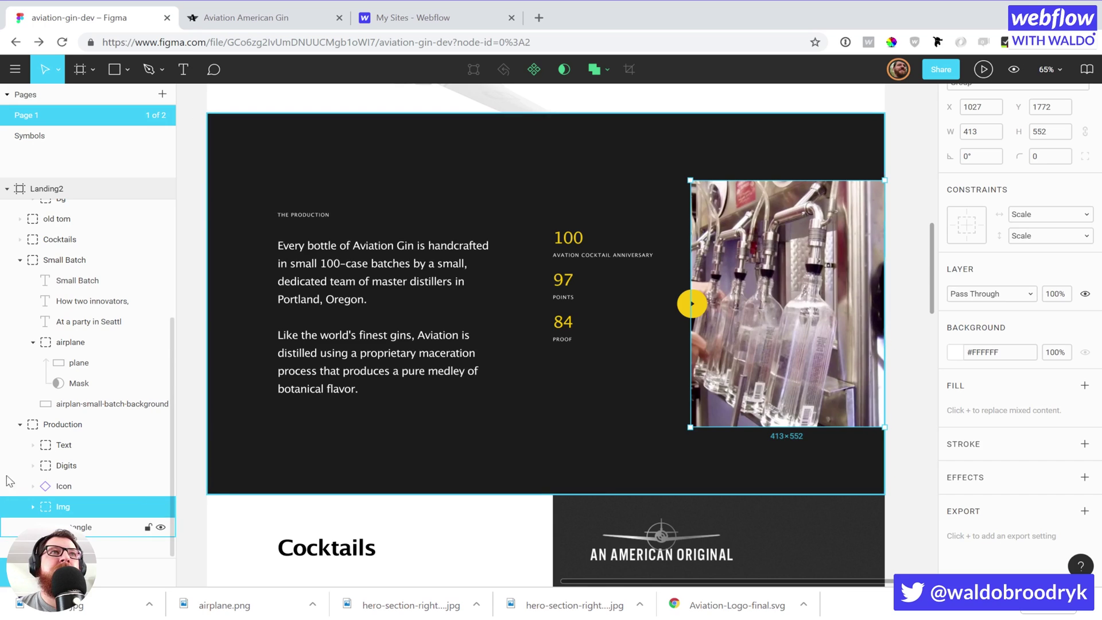
pyautogui.doubleClick(62, 507)
pyautogui.write('the productio')
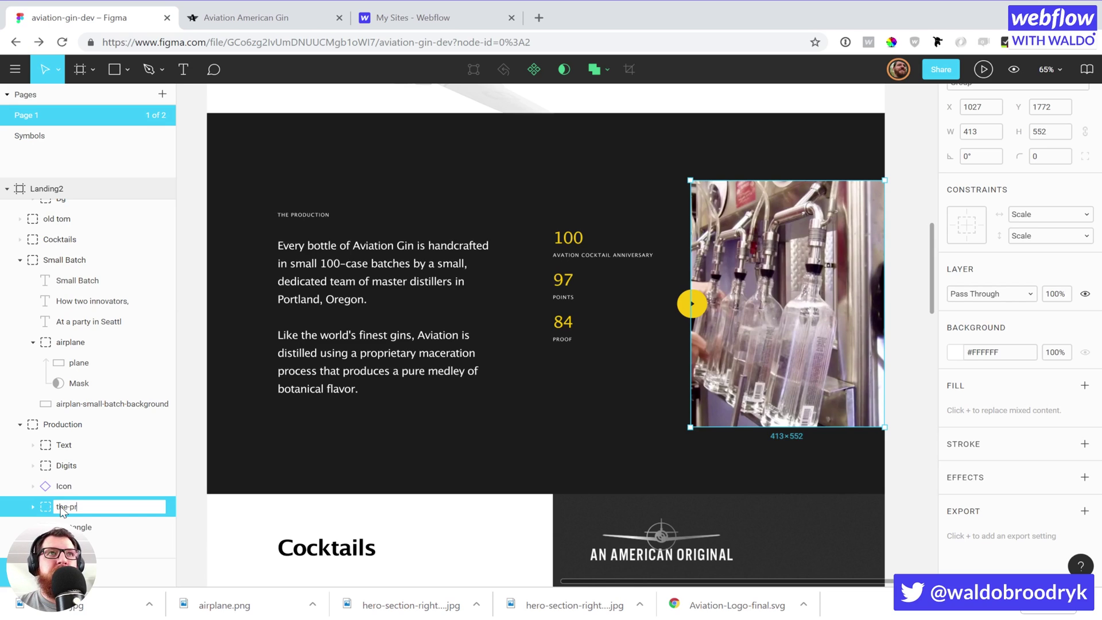
pyautogui.write('n')
pyautogui.press('Return')
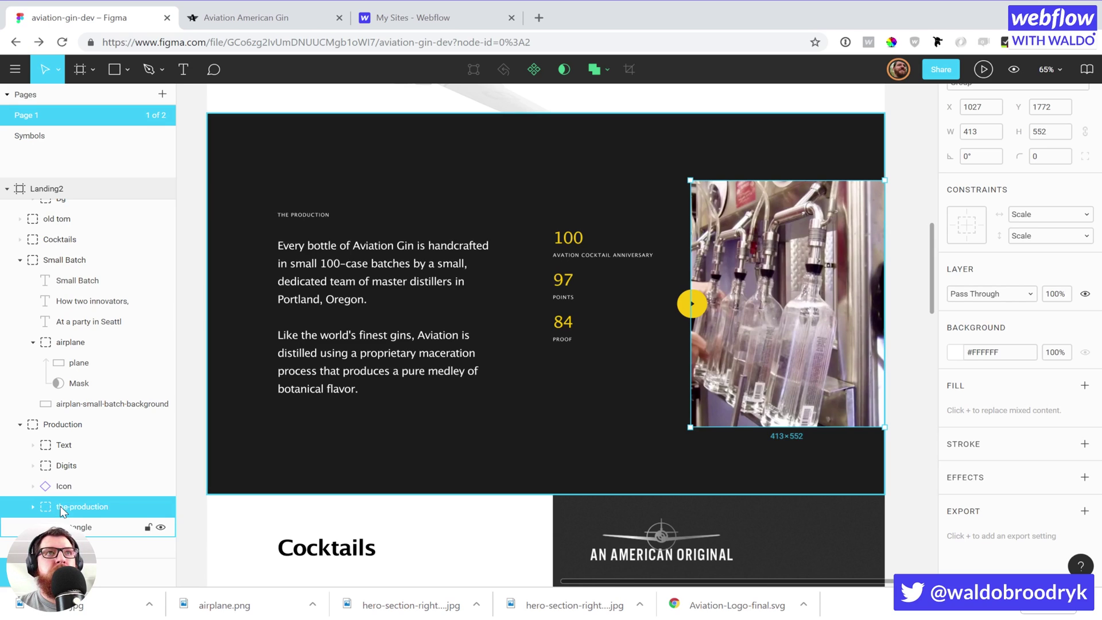
# Add an export setting to the-production and export it as a JPG at 2x.
pyautogui.click(1084, 510)
pyautogui.scroll(-3, 1067, 436)
pyautogui.click(1054, 349)
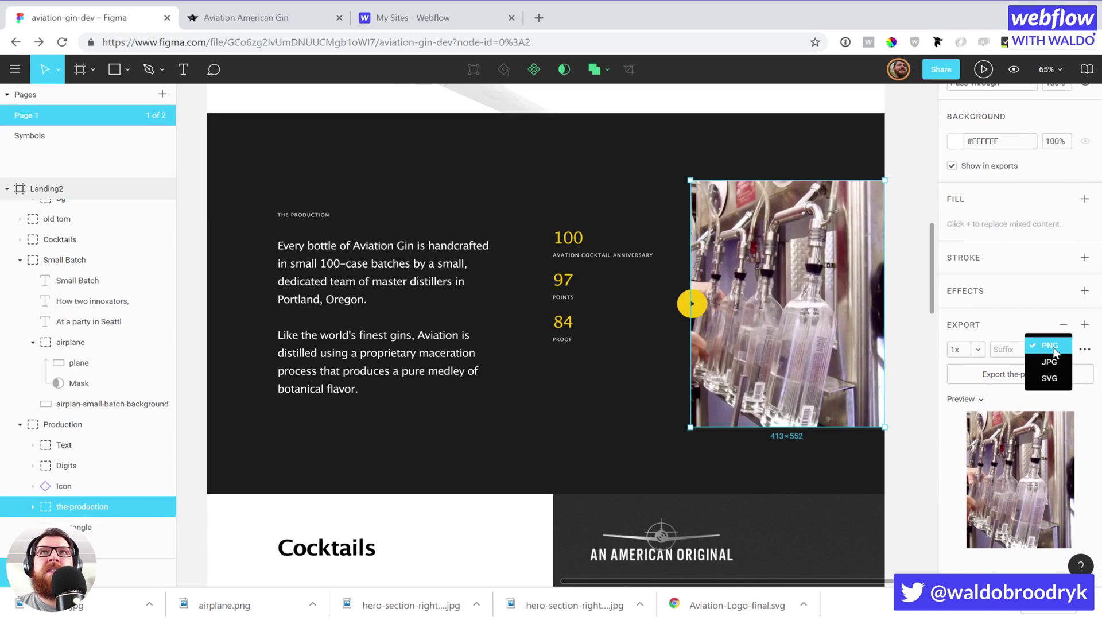
pyautogui.click(1049, 361)
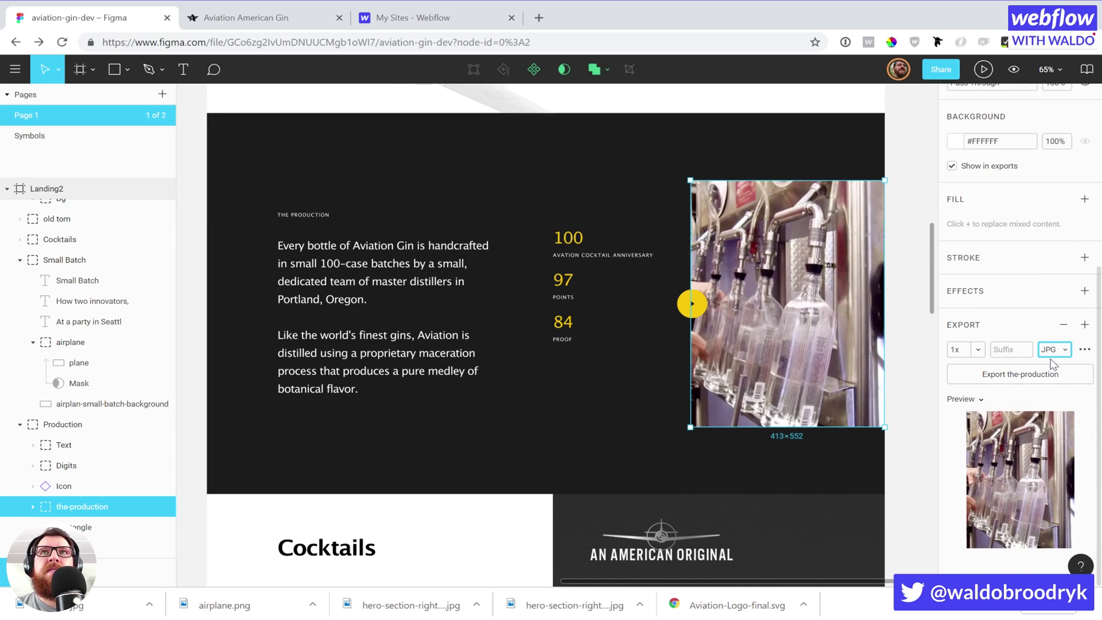
pyautogui.click(973, 348)
pyautogui.click(956, 383)
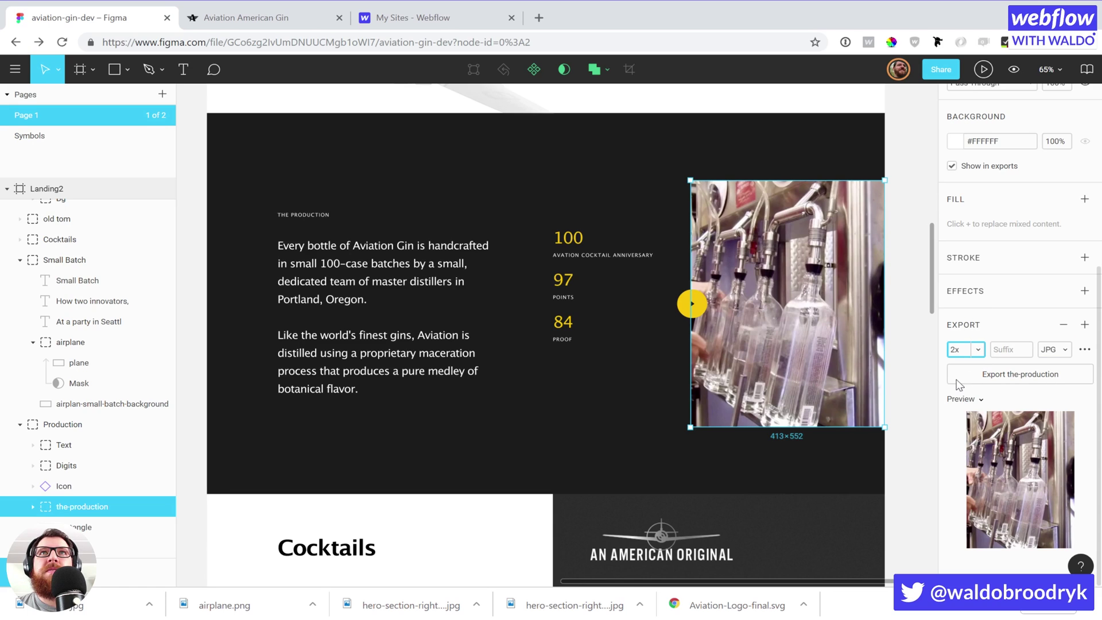
pyautogui.click(1004, 376)
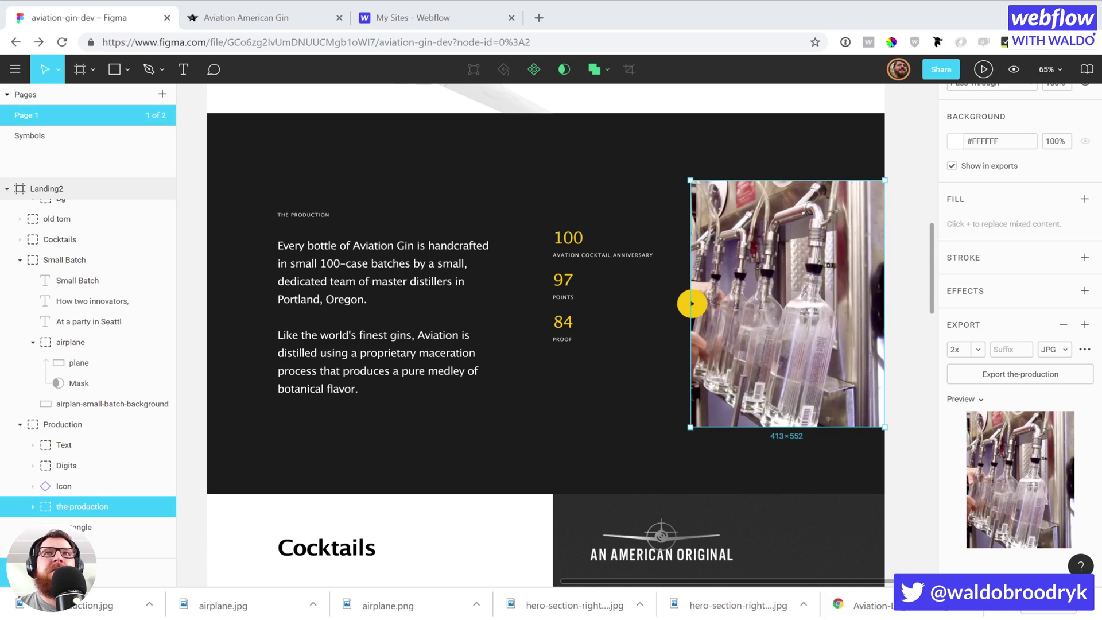
# Set the export scale of the-production to 1x and export the JPG again.
pyautogui.click(977, 349)
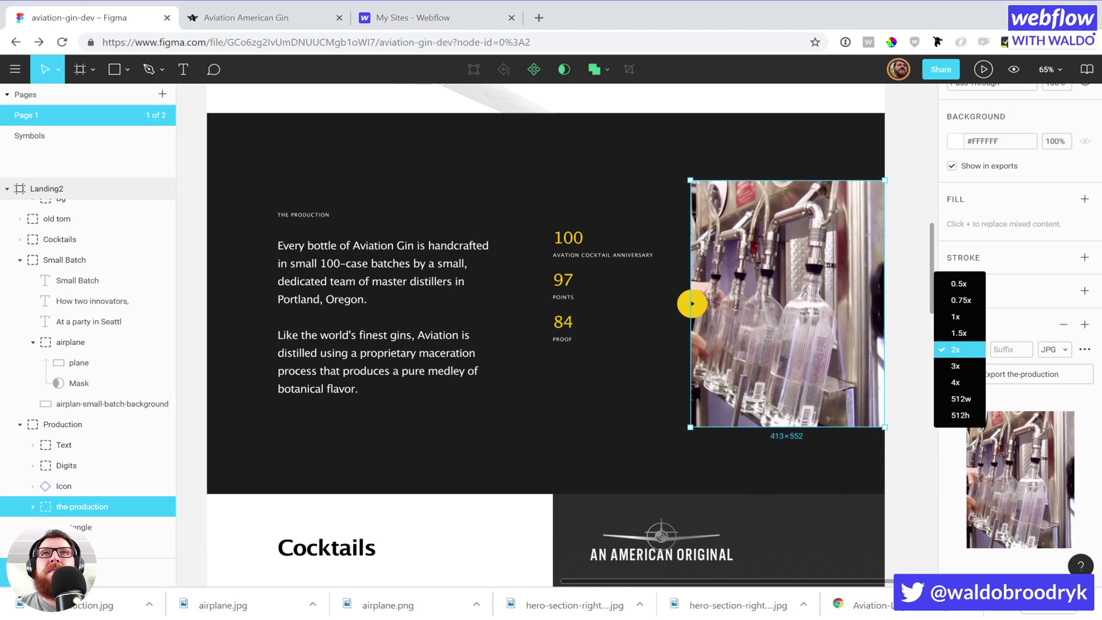
pyautogui.click(967, 319)
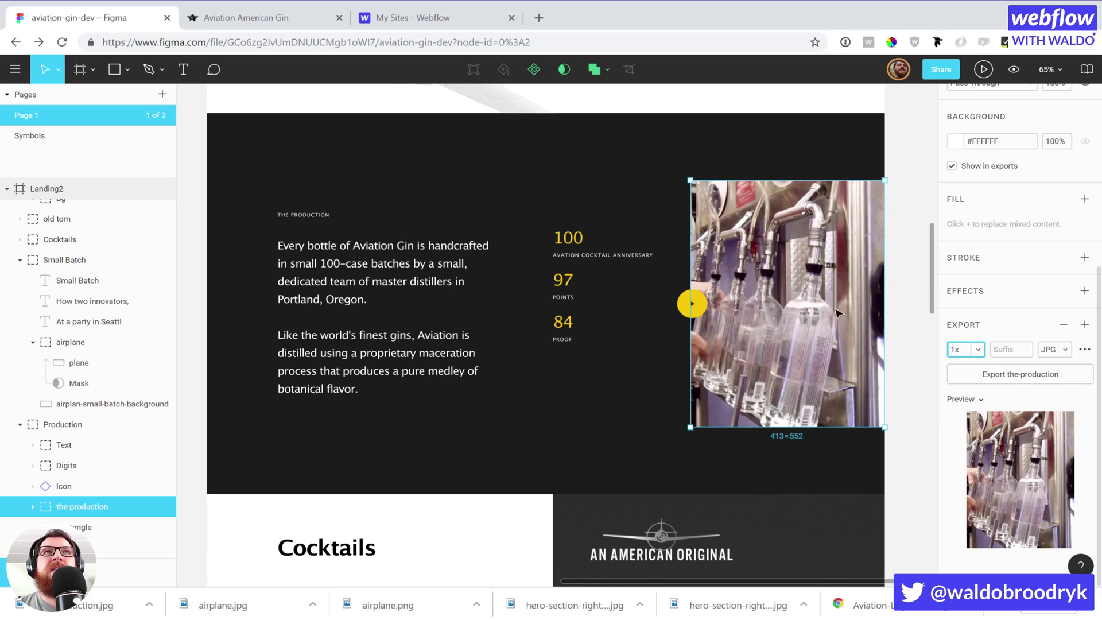
pyautogui.click(1038, 379)
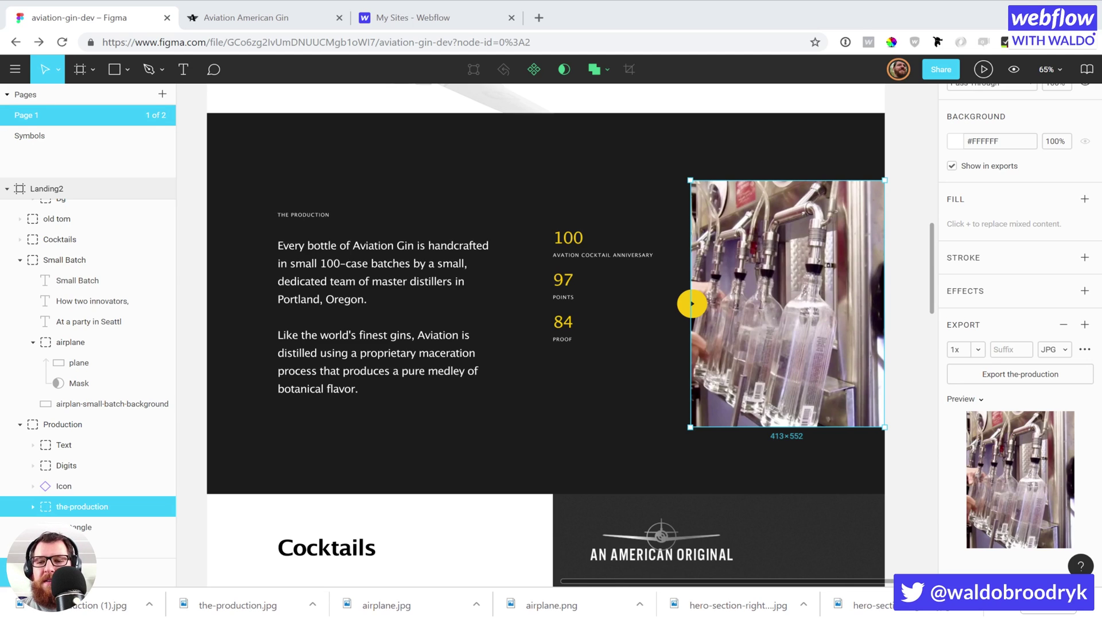
# Select the An American Original logo group in the Cocktails section, add an export setting and export it as SVG.
pyautogui.scroll(-5, 692, 304)
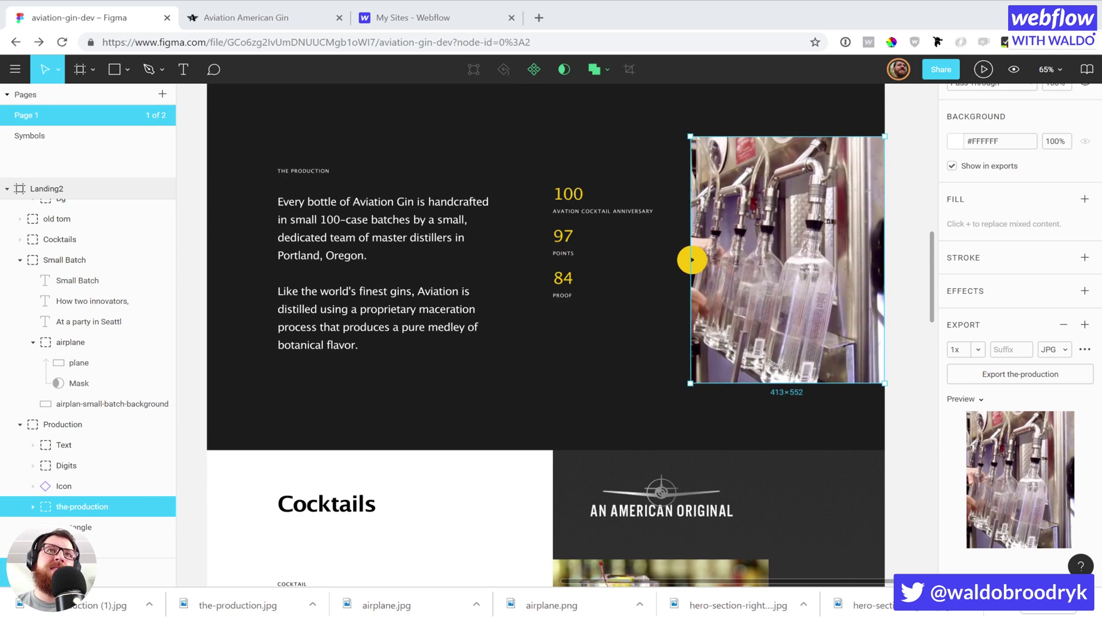
pyautogui.click(661, 300)
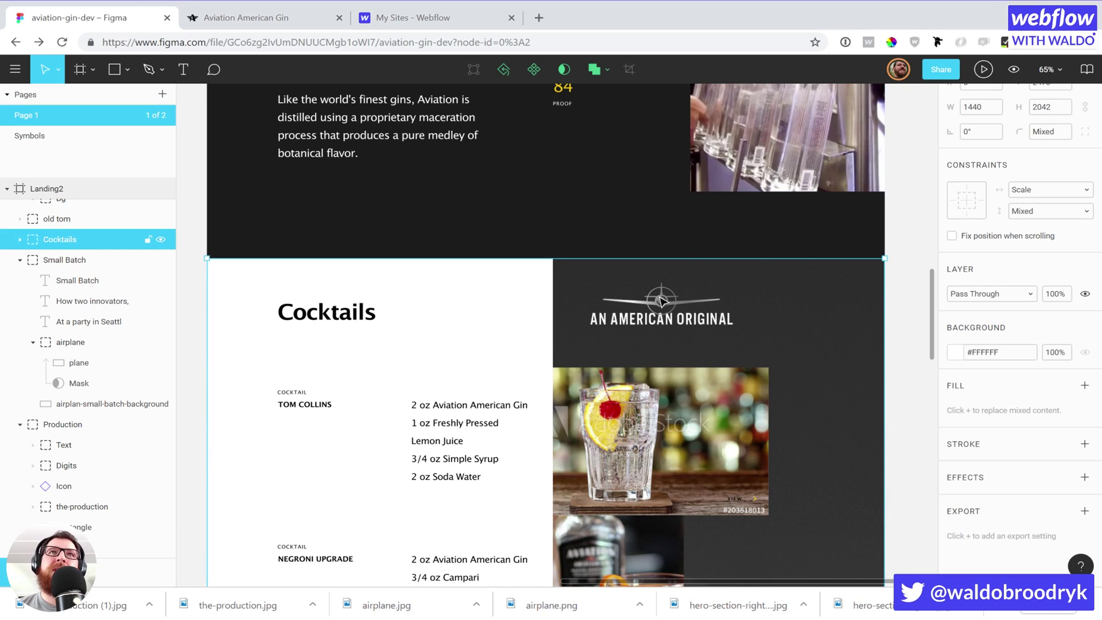
pyautogui.doubleClick(661, 299)
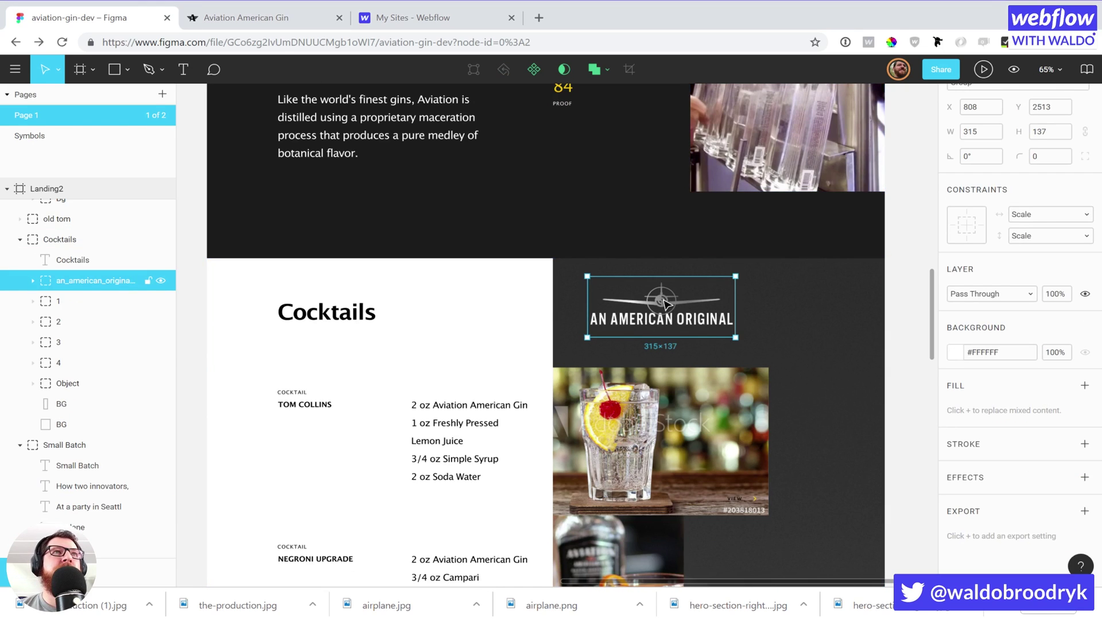
pyautogui.click(32, 281)
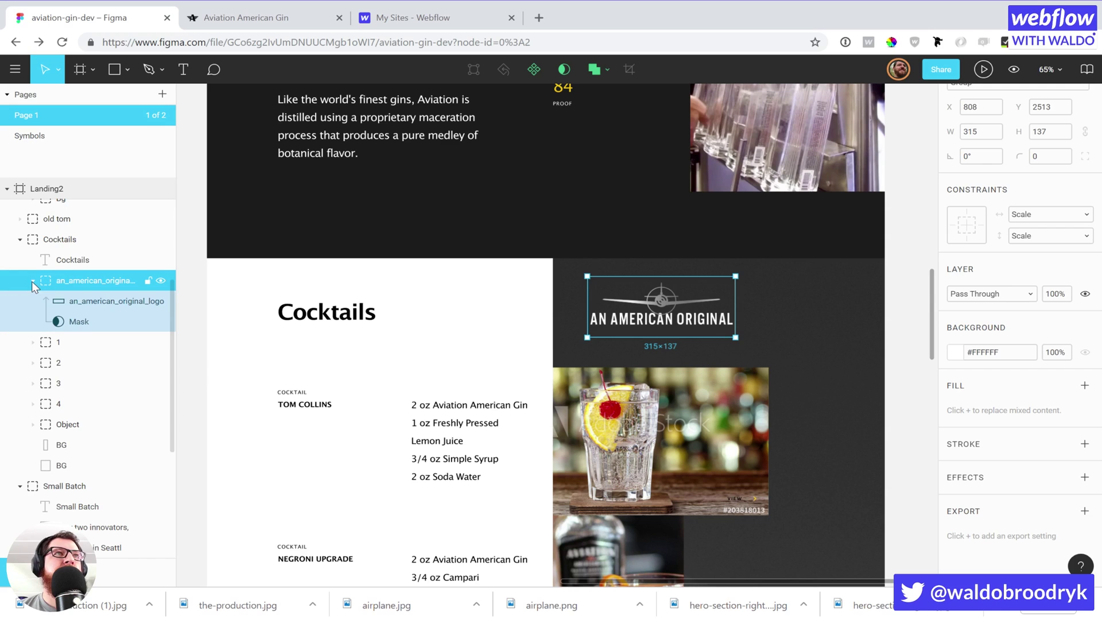
pyautogui.click(32, 281)
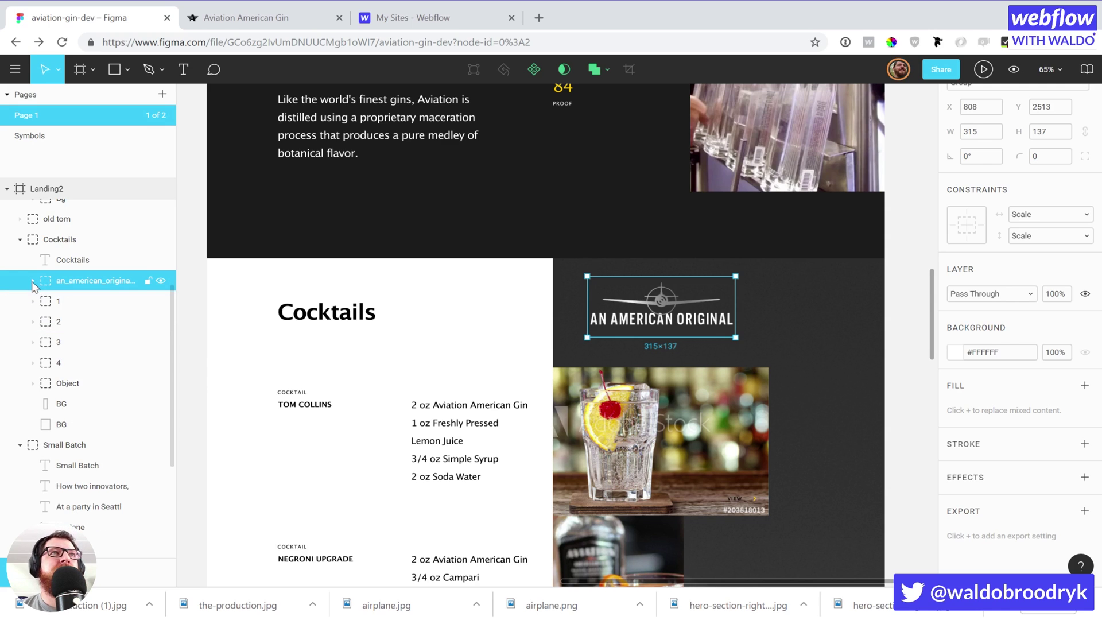
pyautogui.click(1084, 511)
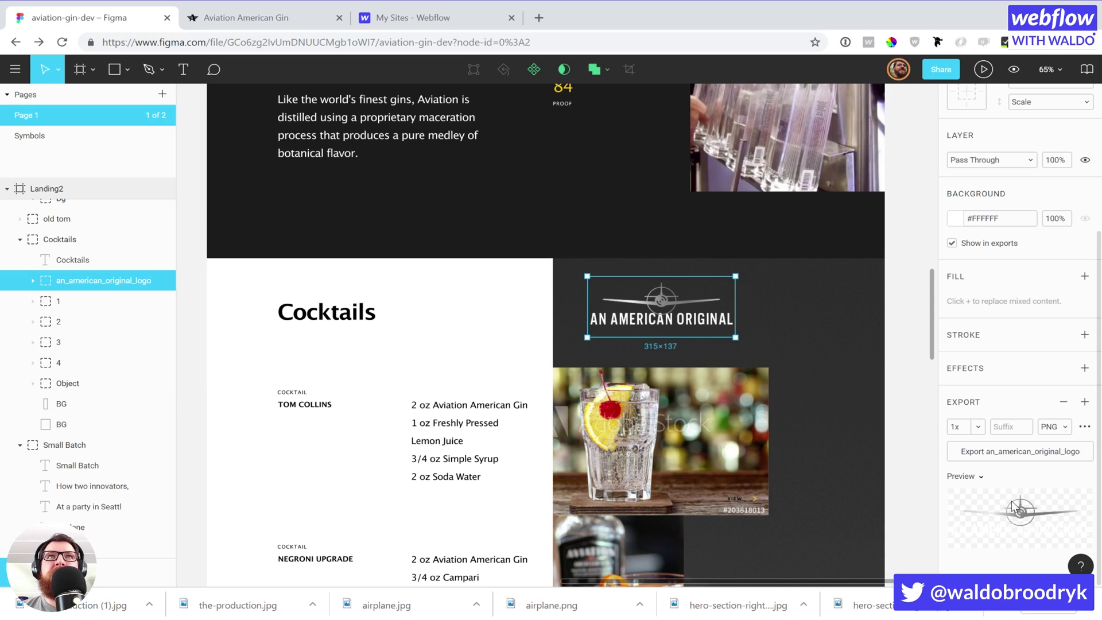
pyautogui.click(1054, 426)
pyautogui.click(1057, 457)
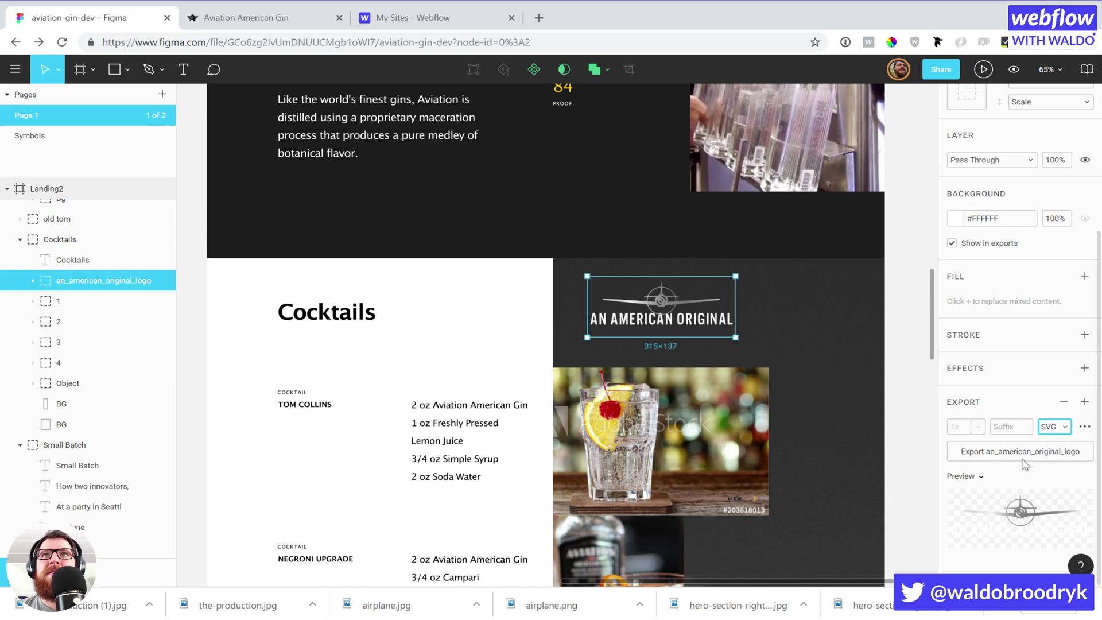
pyautogui.click(1029, 452)
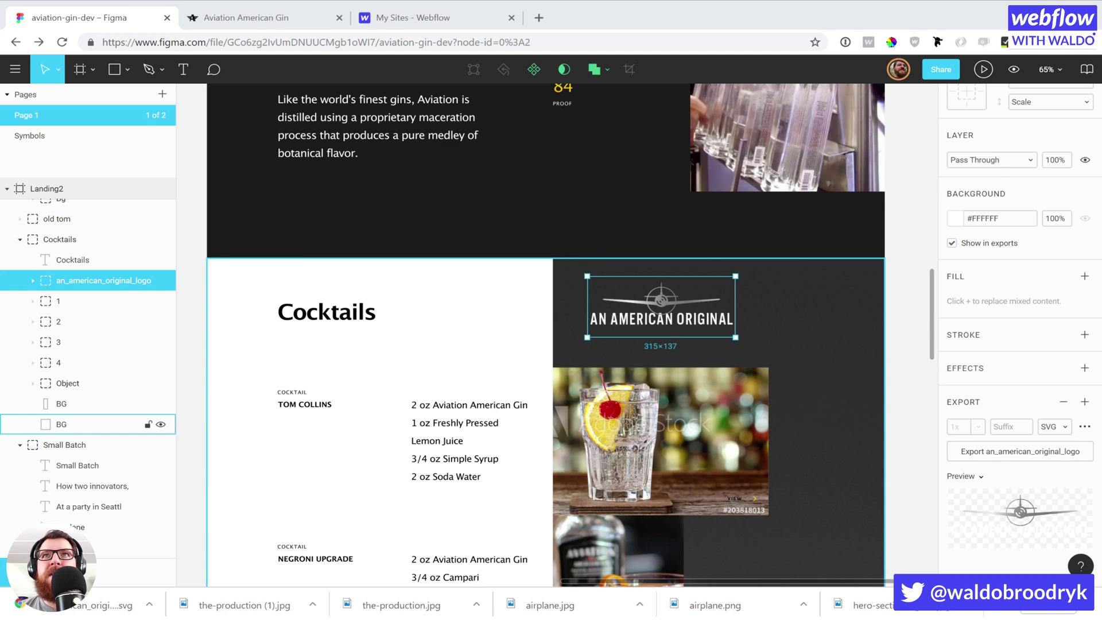
# Select the image group of the Tom Collins cocktail and rename it as tom-collins.
pyautogui.scroll(-3, 413, 345)
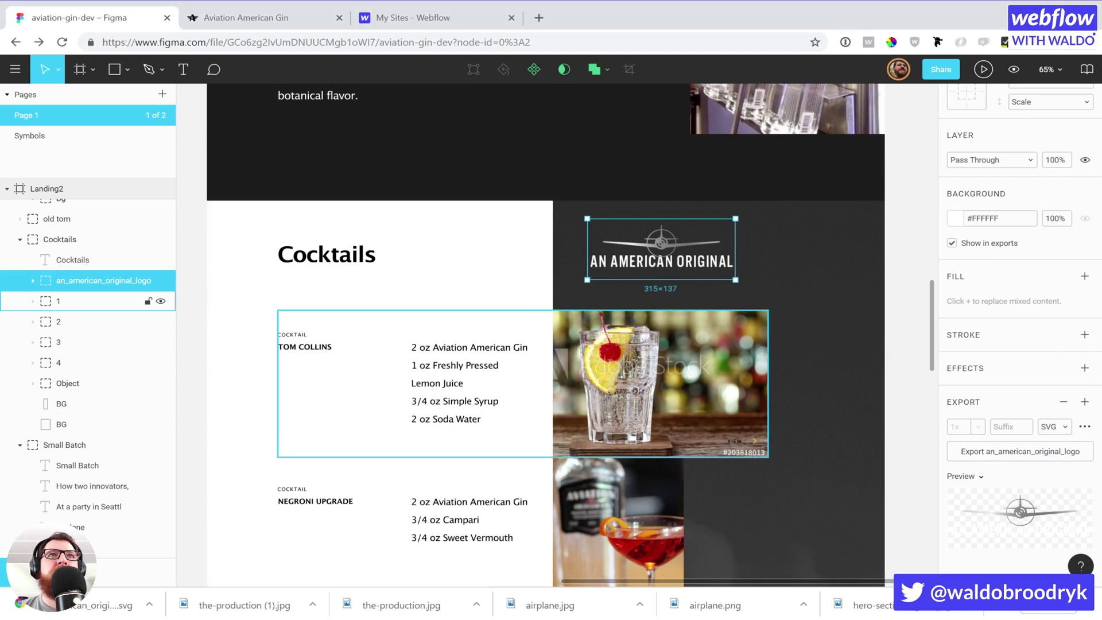
pyautogui.doubleClick(691, 376)
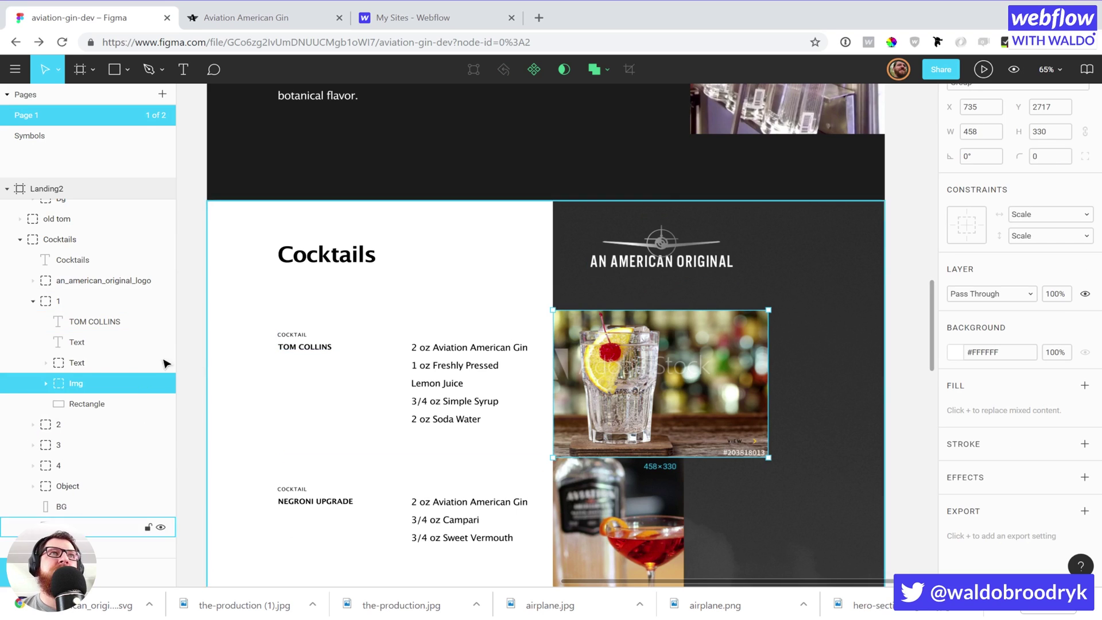
pyautogui.doubleClick(78, 384)
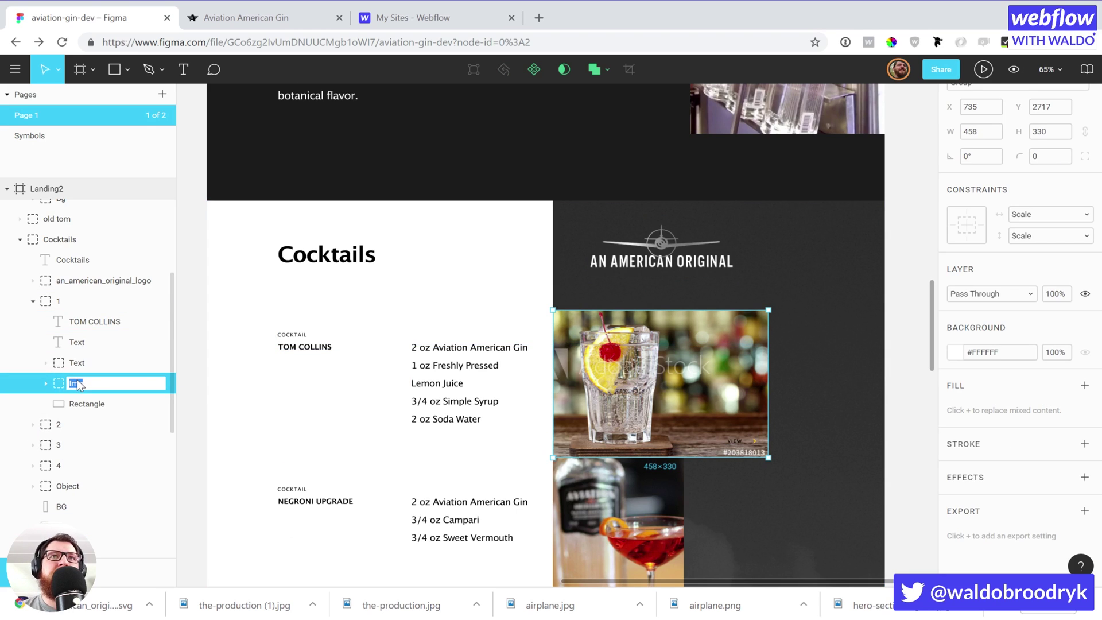
pyautogui.write('tom-collins')
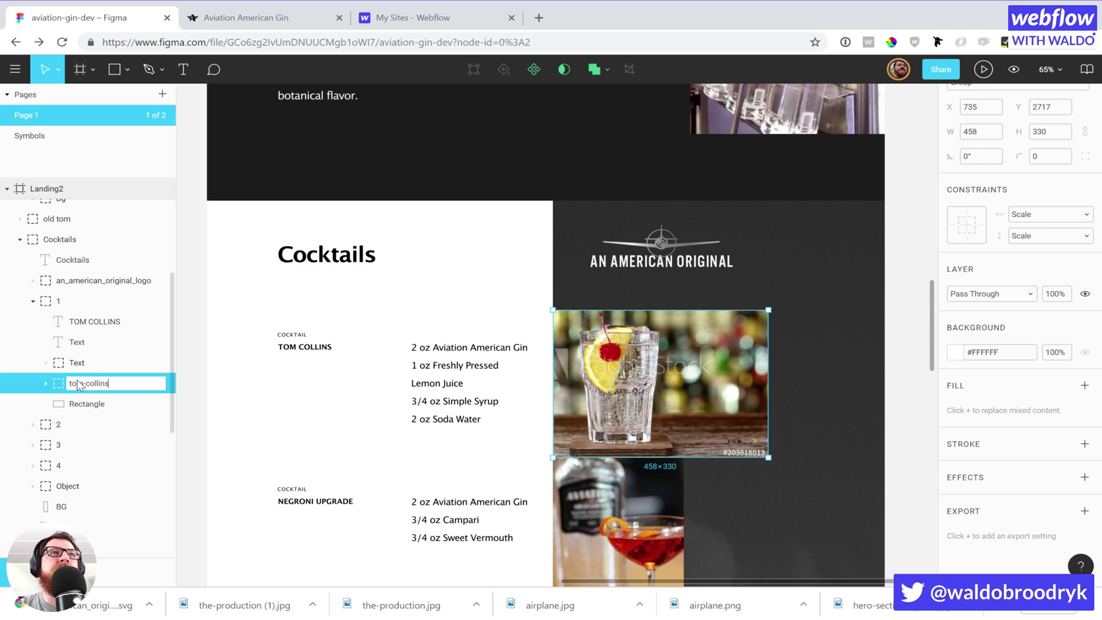
pyautogui.press('Return')
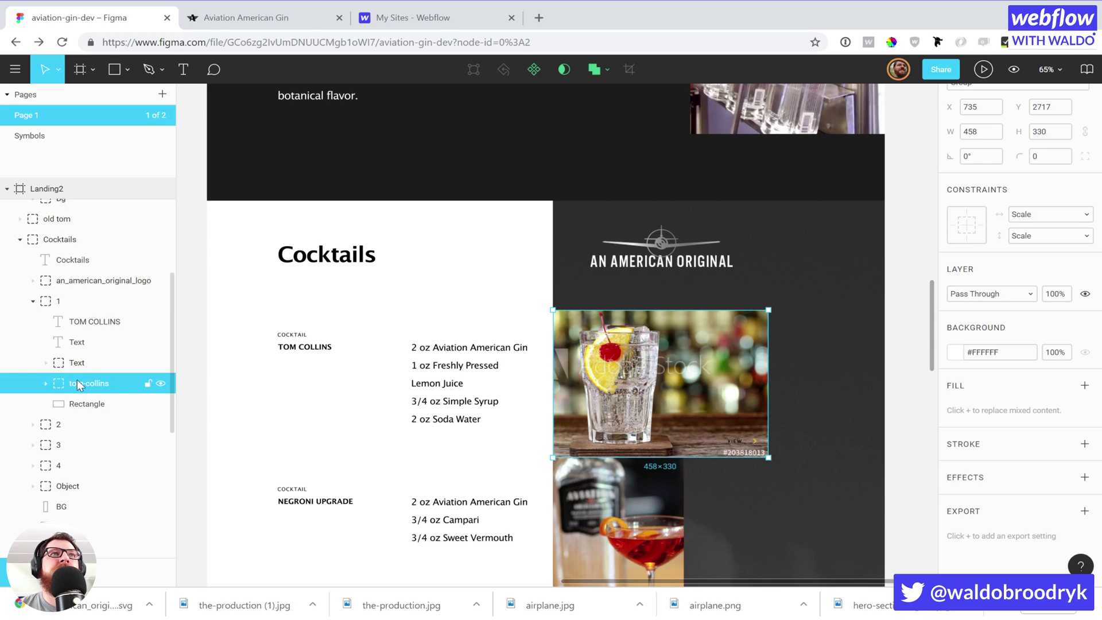
# Add an export setting to tom-collins and export it as a JPG at 1x.
pyautogui.click(1084, 511)
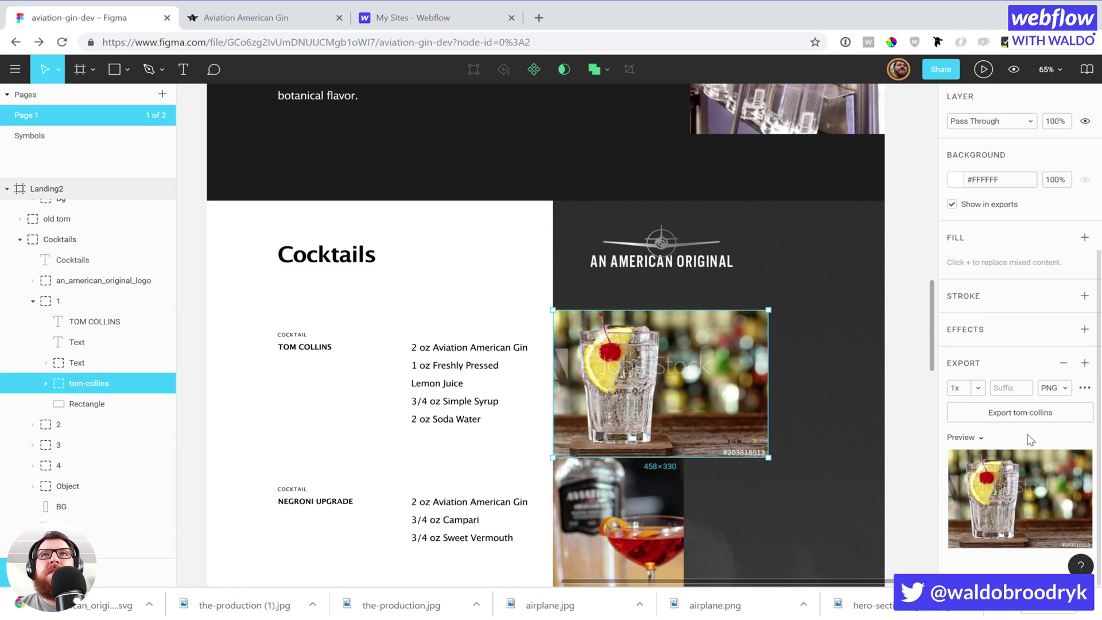
pyautogui.click(1052, 388)
pyautogui.click(1041, 403)
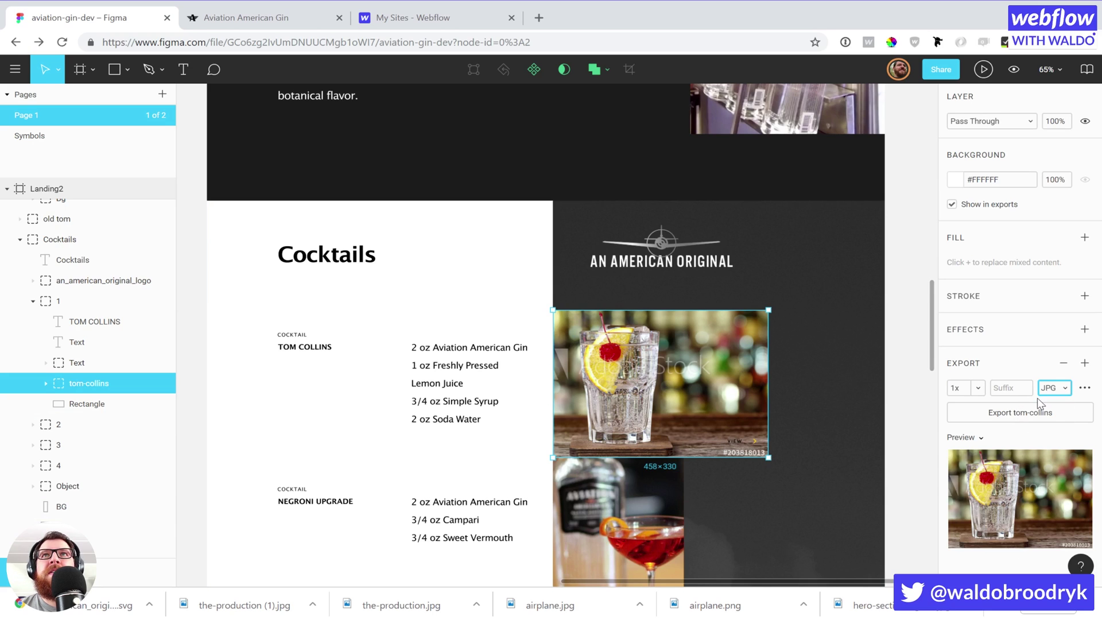
pyautogui.click(1013, 419)
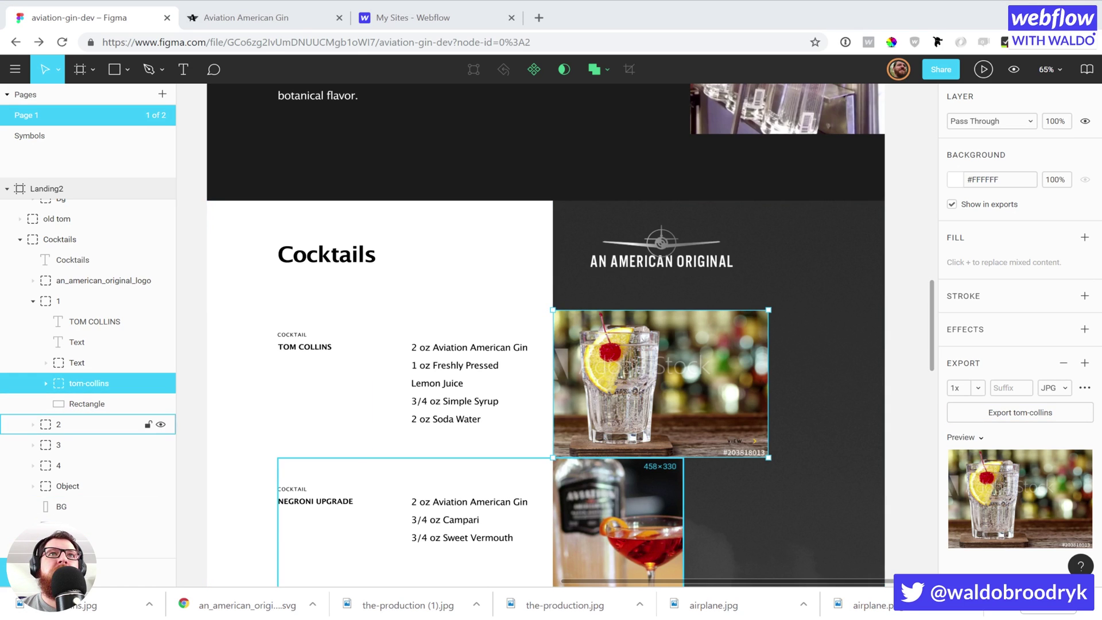
# Select the image group of the Negroni Upgrade cocktail and rename it as negroni-upgrade.
pyautogui.click(626, 516)
pyautogui.scroll(-3, 626, 516)
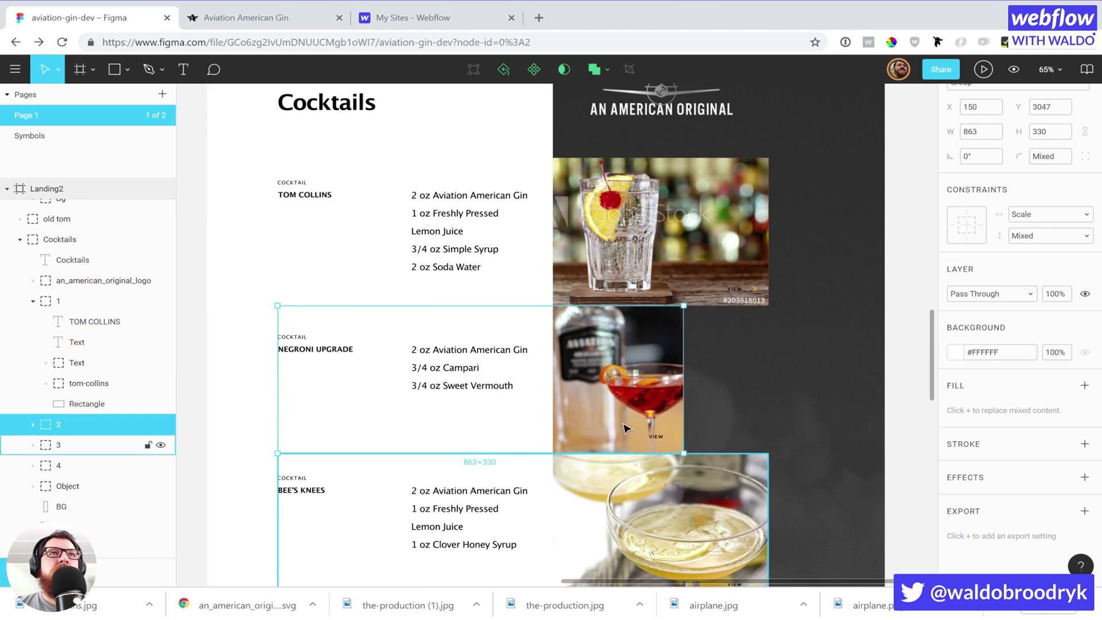
pyautogui.doubleClick(638, 389)
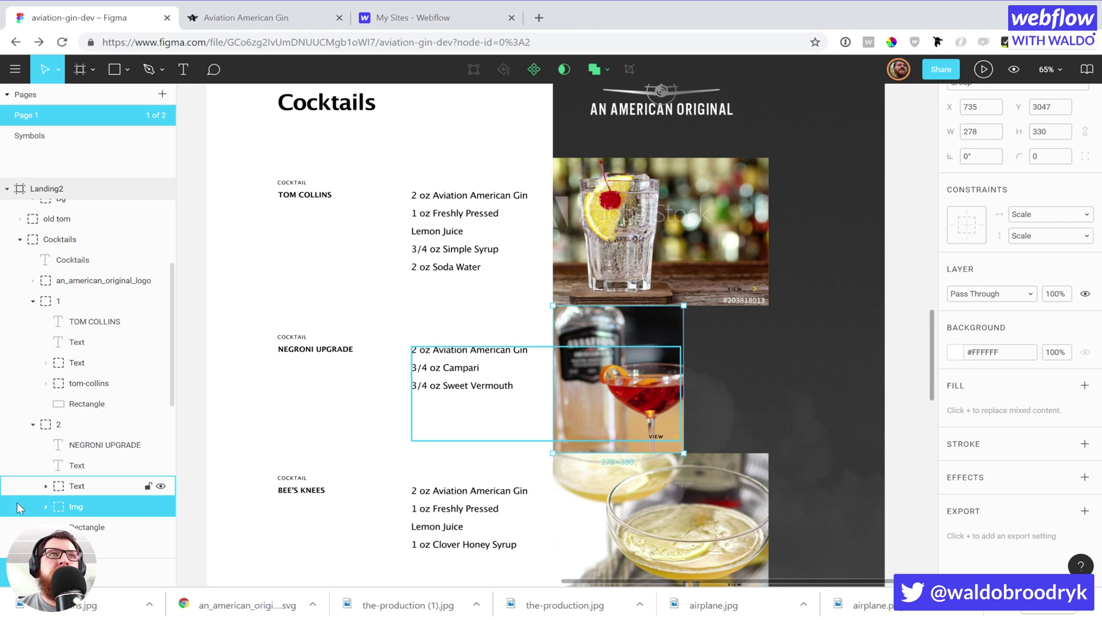
pyautogui.doubleClick(75, 507)
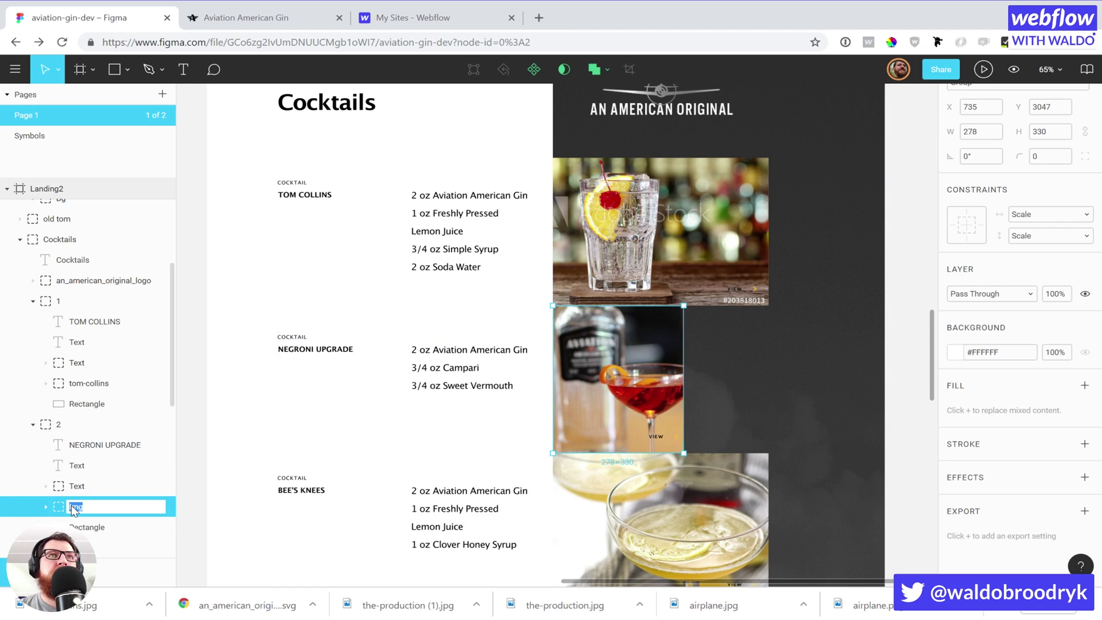
pyautogui.write('negroni-upgrade')
pyautogui.press('Return')
pyautogui.scroll(-1, 414, 507)
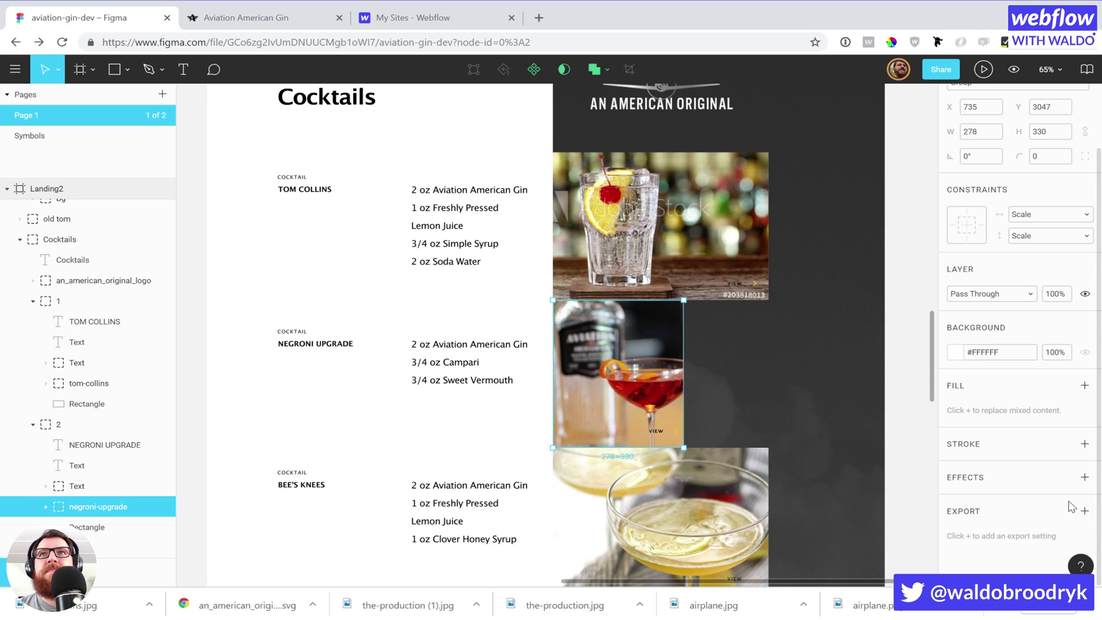
# Add an export setting to negroni-upgrade and export it as a JPG at 1x.
pyautogui.click(1084, 511)
pyautogui.scroll(-3, 1068, 505)
pyautogui.click(1058, 352)
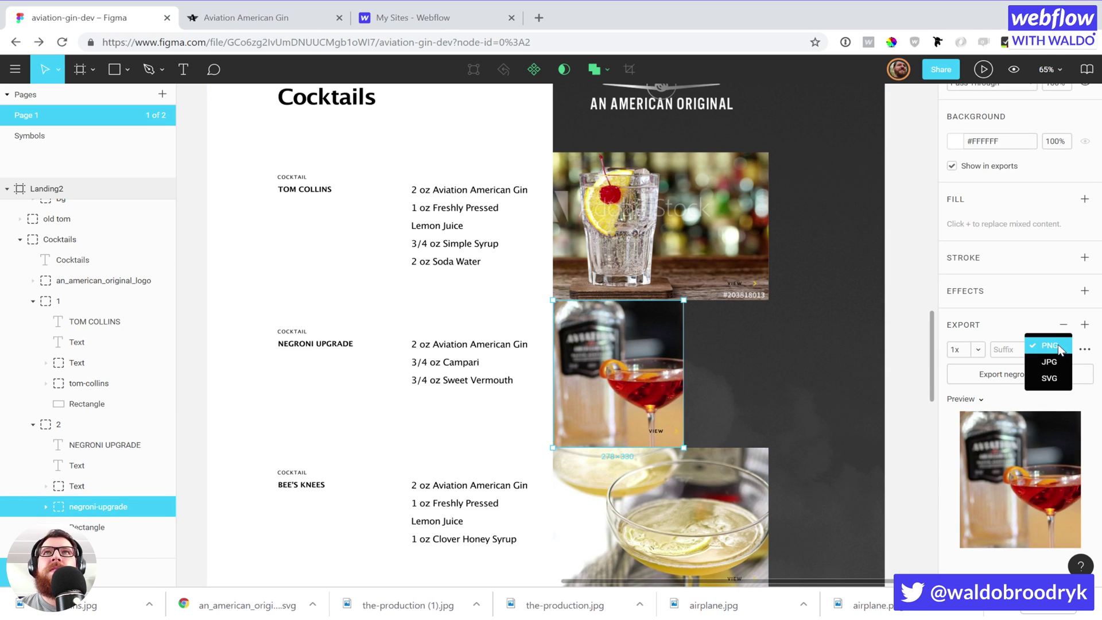
pyautogui.click(1055, 358)
pyautogui.click(1010, 375)
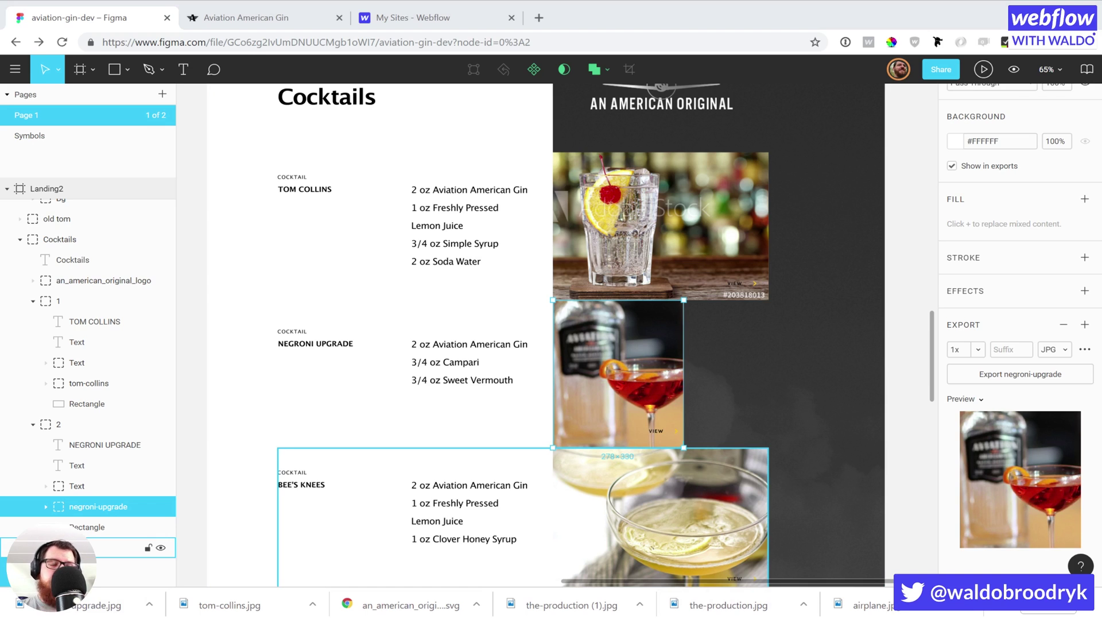
# Select the image group of the Bee's Knees cocktail and rename it as bees-knees.
pyautogui.click(115, 547)
pyautogui.click(666, 475)
pyautogui.scroll(-3, 666, 475)
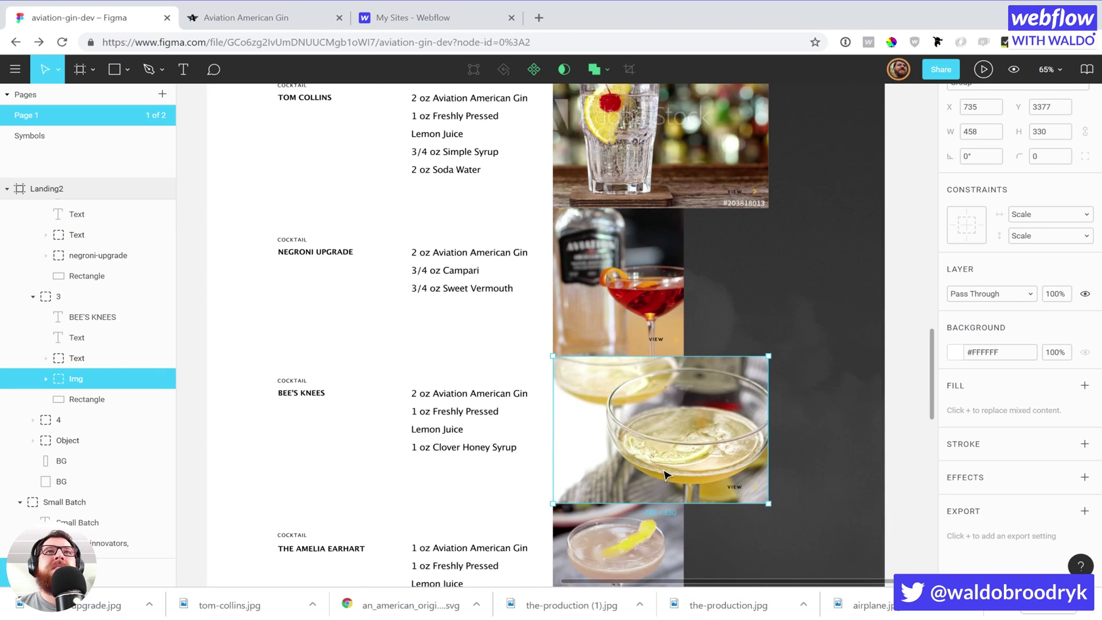
pyautogui.scroll(-1, 666, 475)
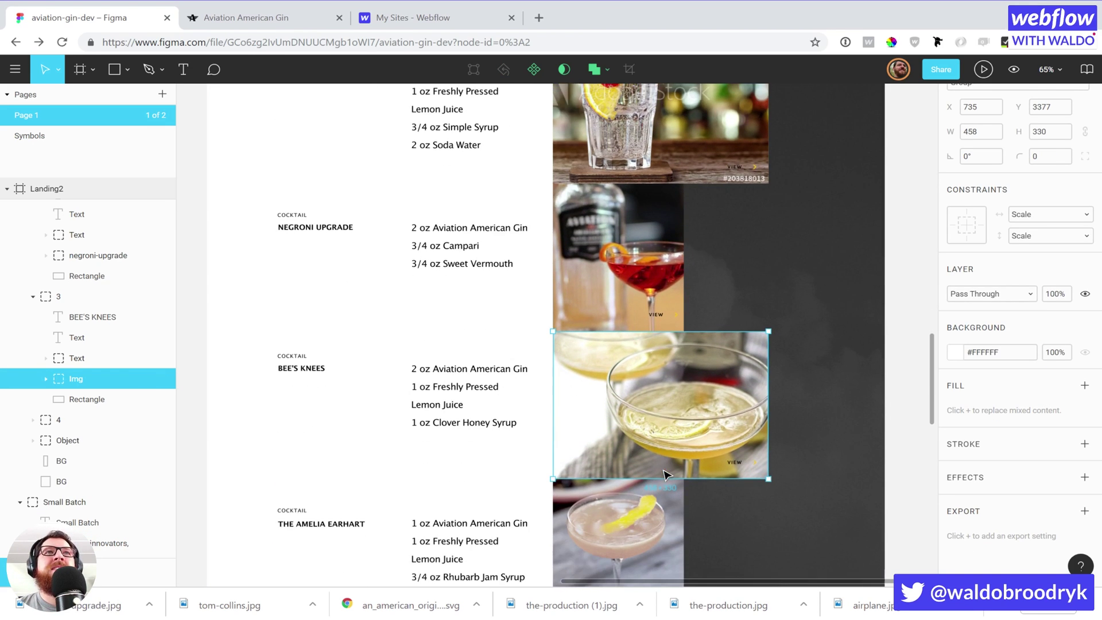
pyautogui.doubleClick(76, 380)
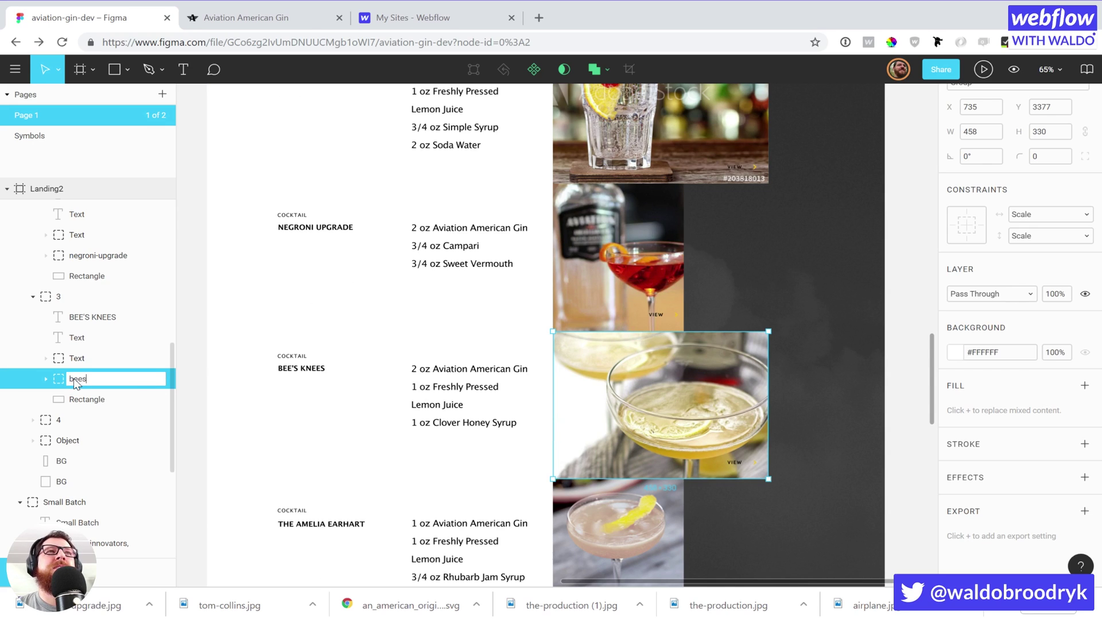
pyautogui.write('bees-knee')
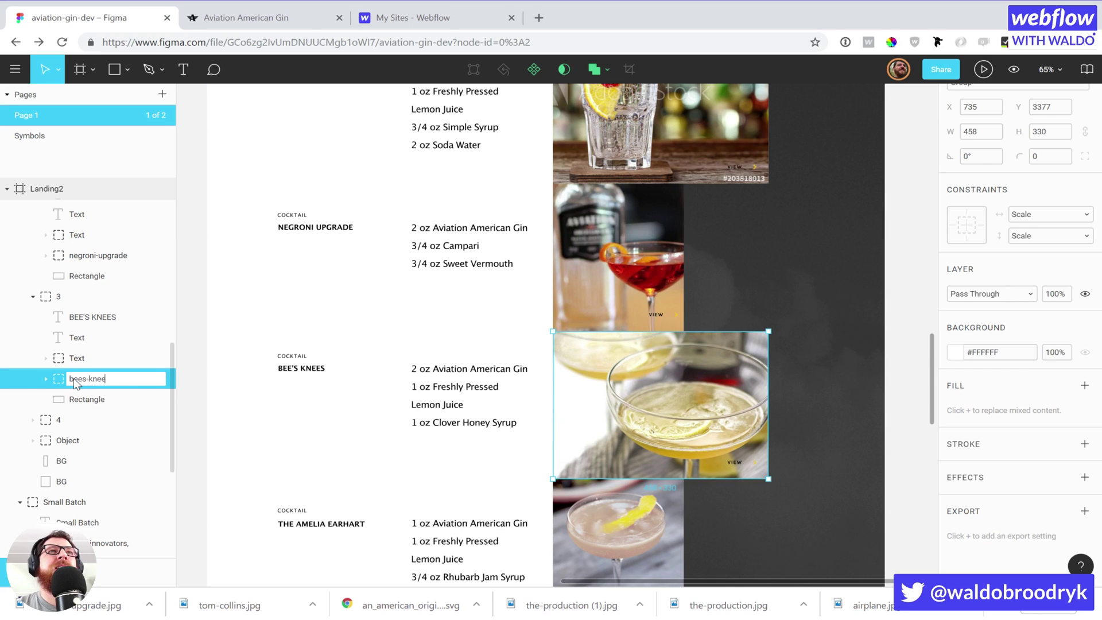
pyautogui.write('s')
pyautogui.press('Return')
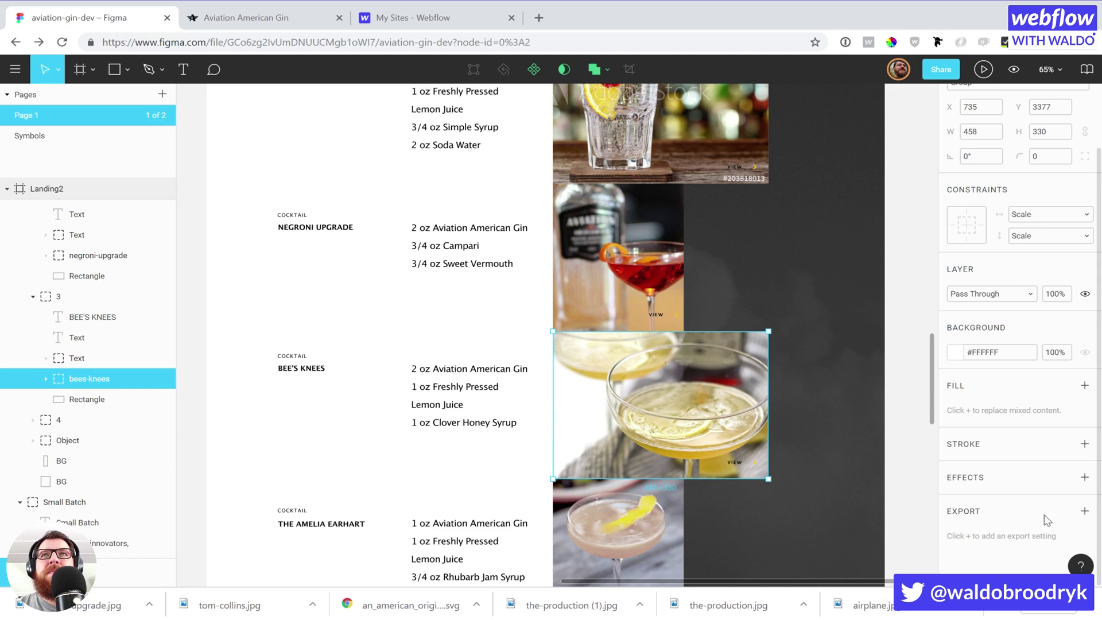
# Add an export setting to bees-knees and export it as a JPG at 1x.
pyautogui.click(1084, 511)
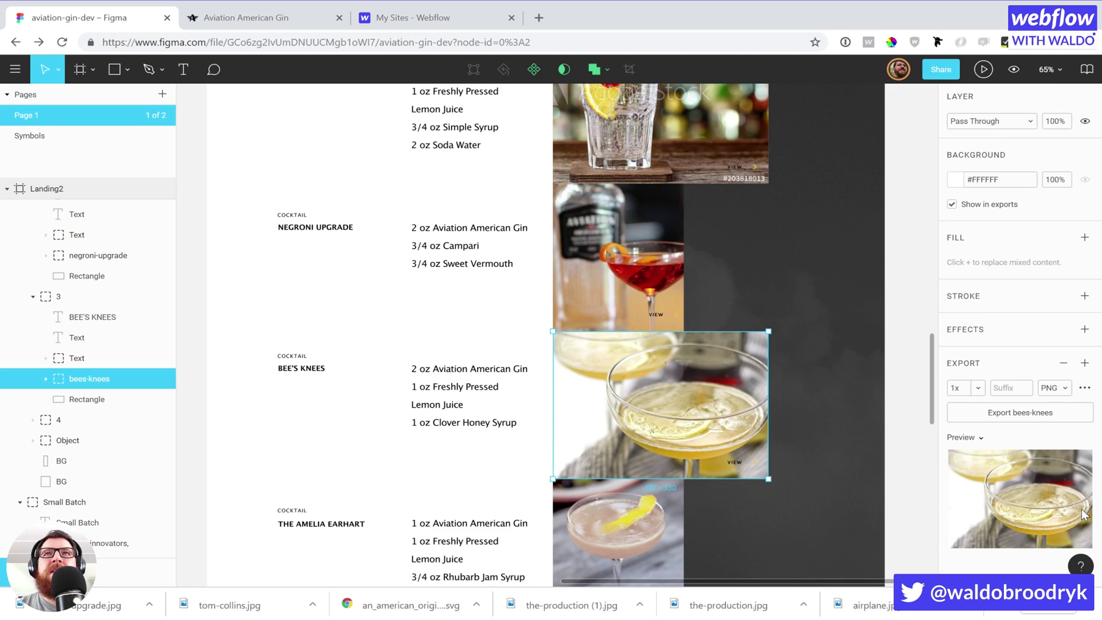
pyautogui.click(1047, 388)
pyautogui.click(1050, 402)
pyautogui.click(1036, 416)
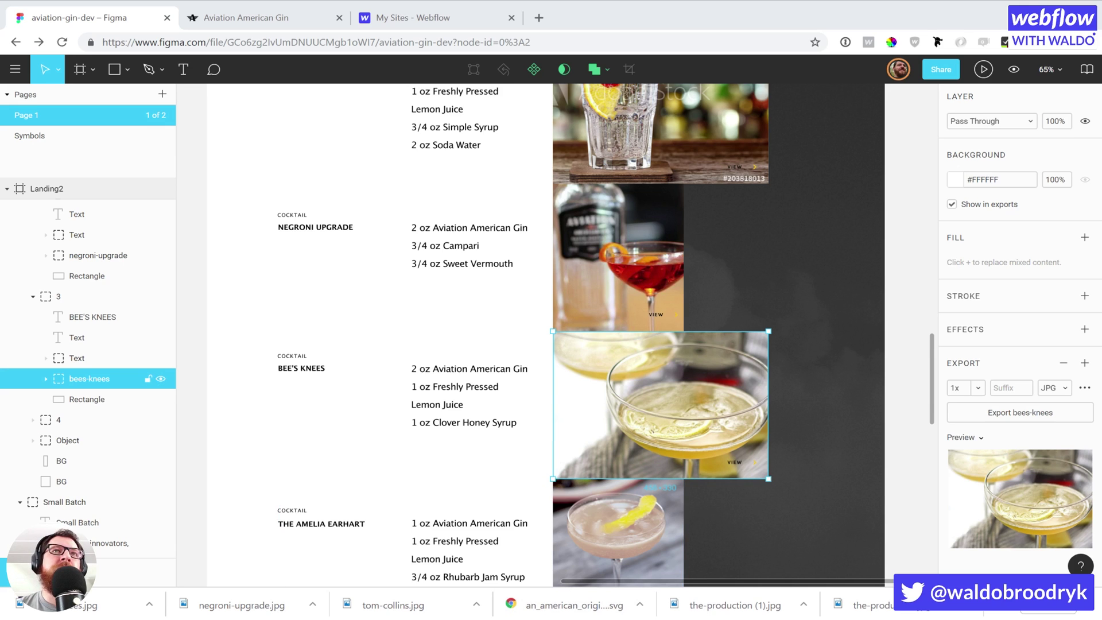
# Select the image group of The Amelia Earhart cocktail and rename it as The-Amelia-Earhardt.
pyautogui.scroll(-4, 545, 333)
pyautogui.scroll(-1, 545, 333)
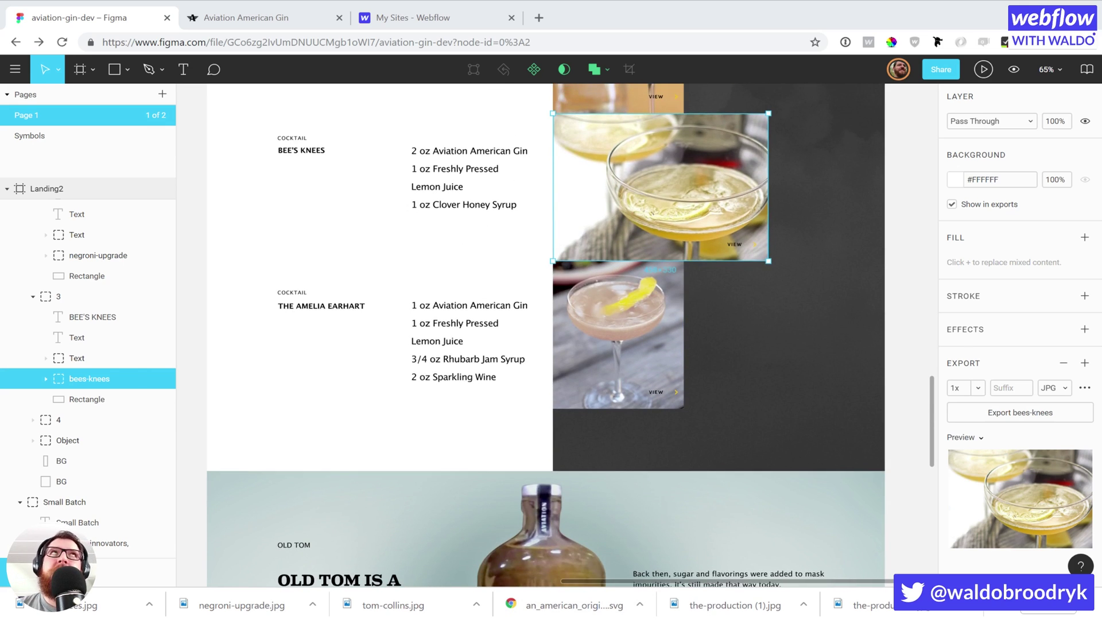
pyautogui.click(654, 346)
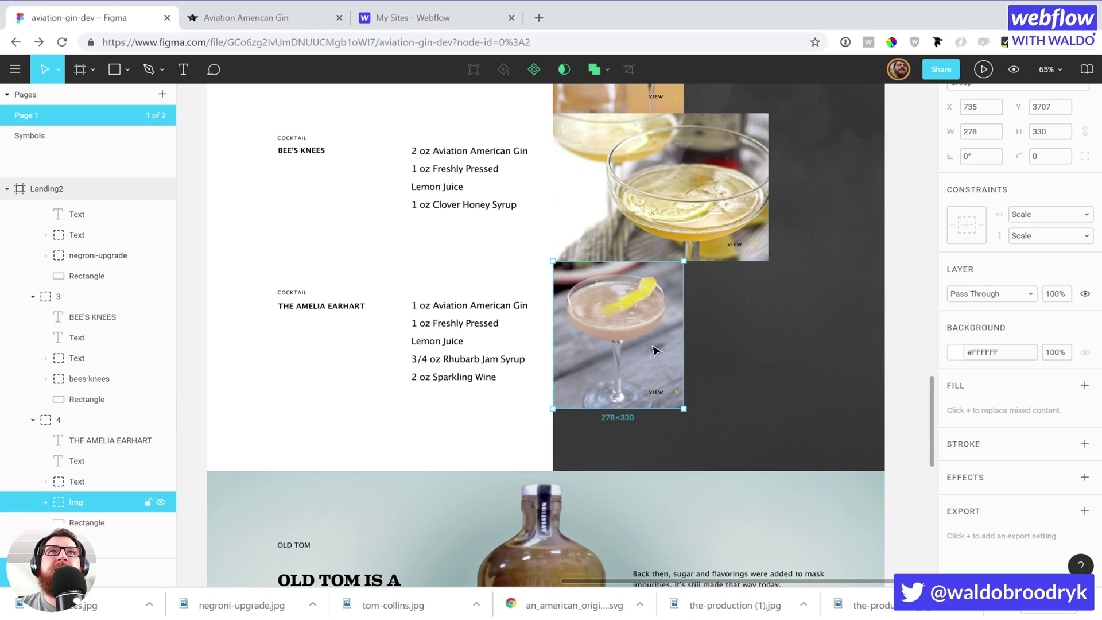
pyautogui.doubleClick(654, 347)
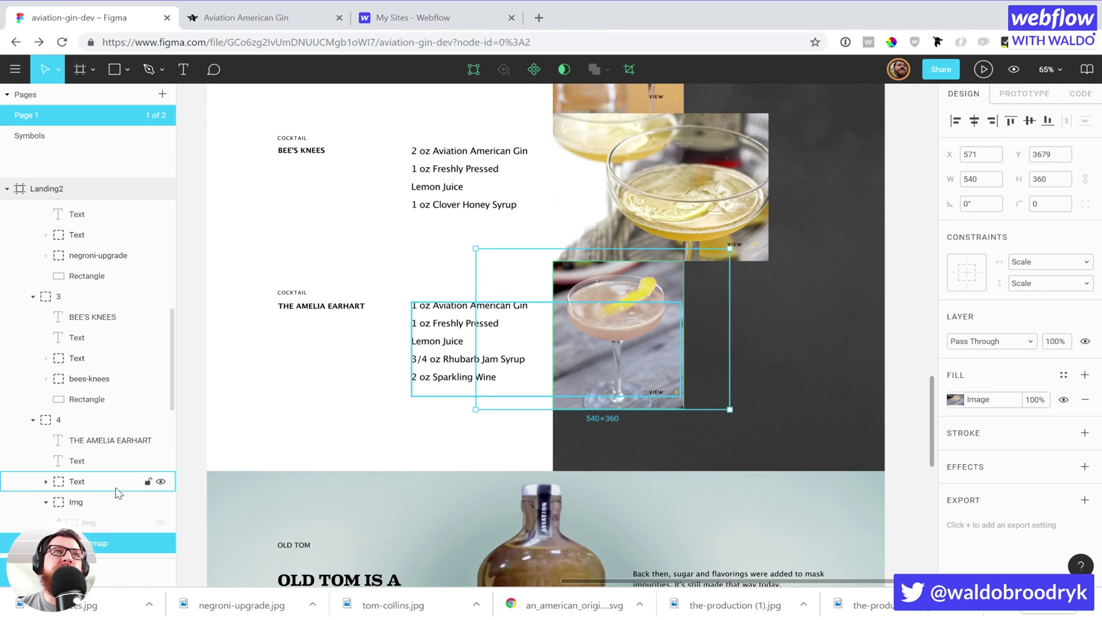
pyautogui.scroll(-3, 115, 488)
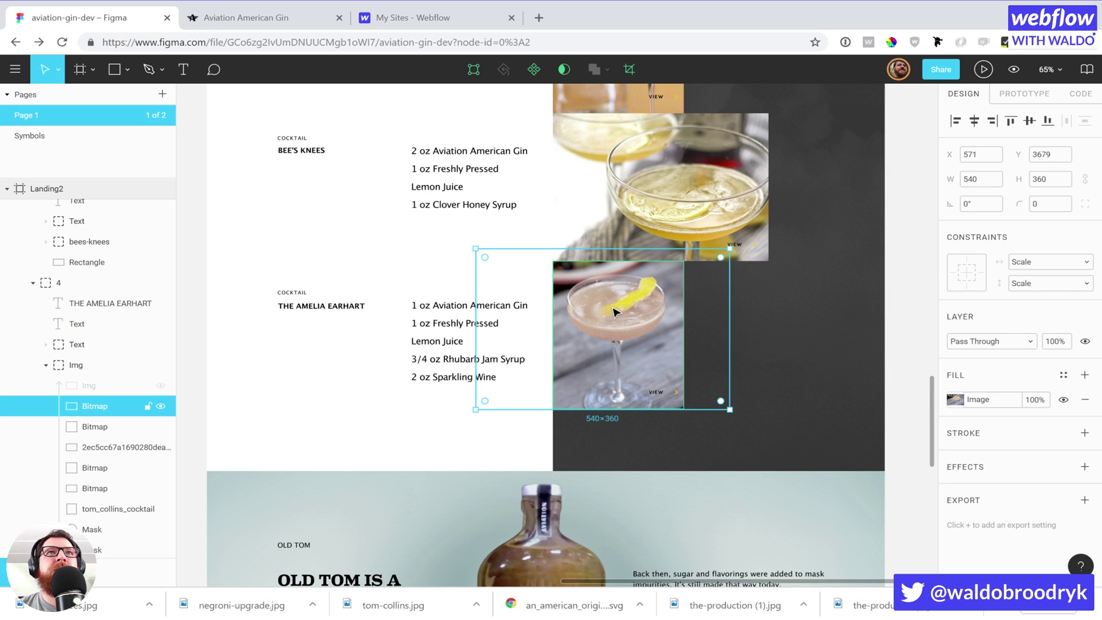
pyautogui.click(115, 362)
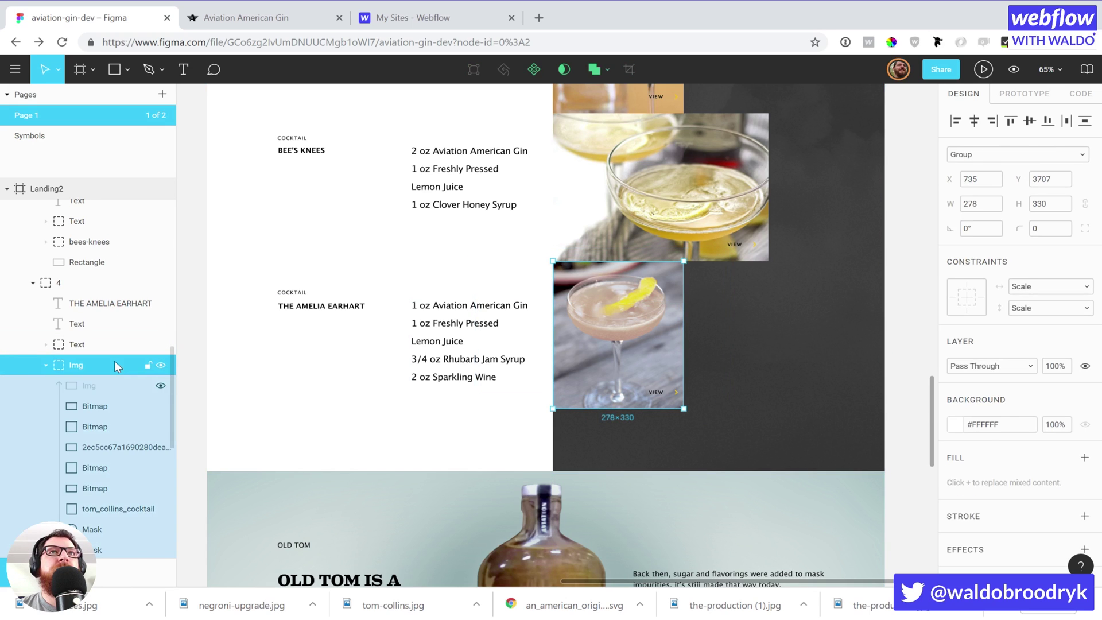
pyautogui.click(161, 366)
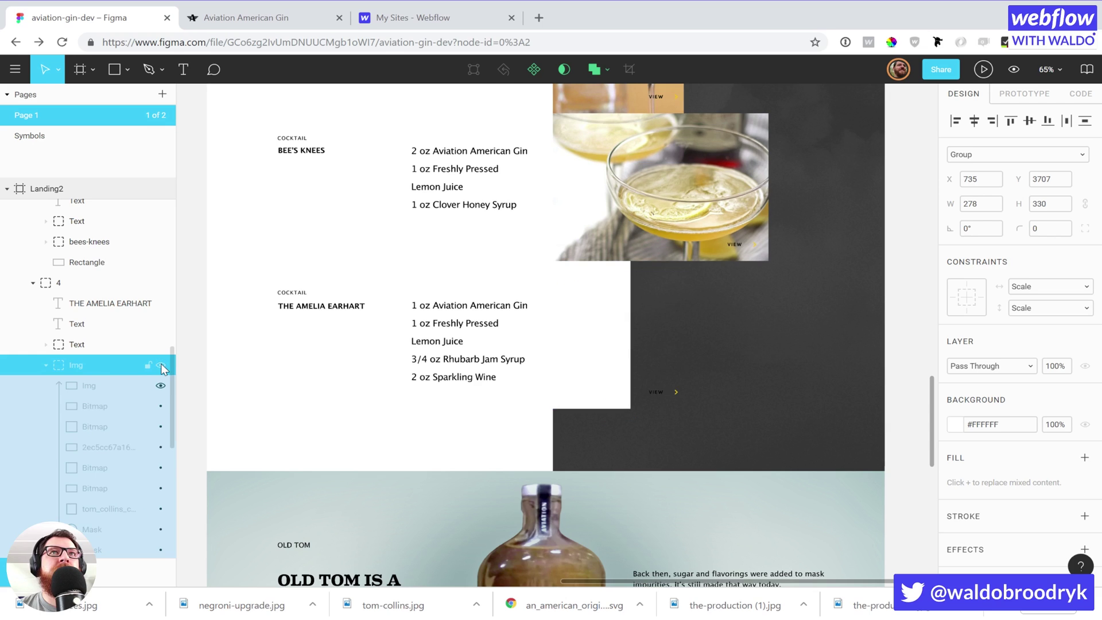
pyautogui.click(160, 366)
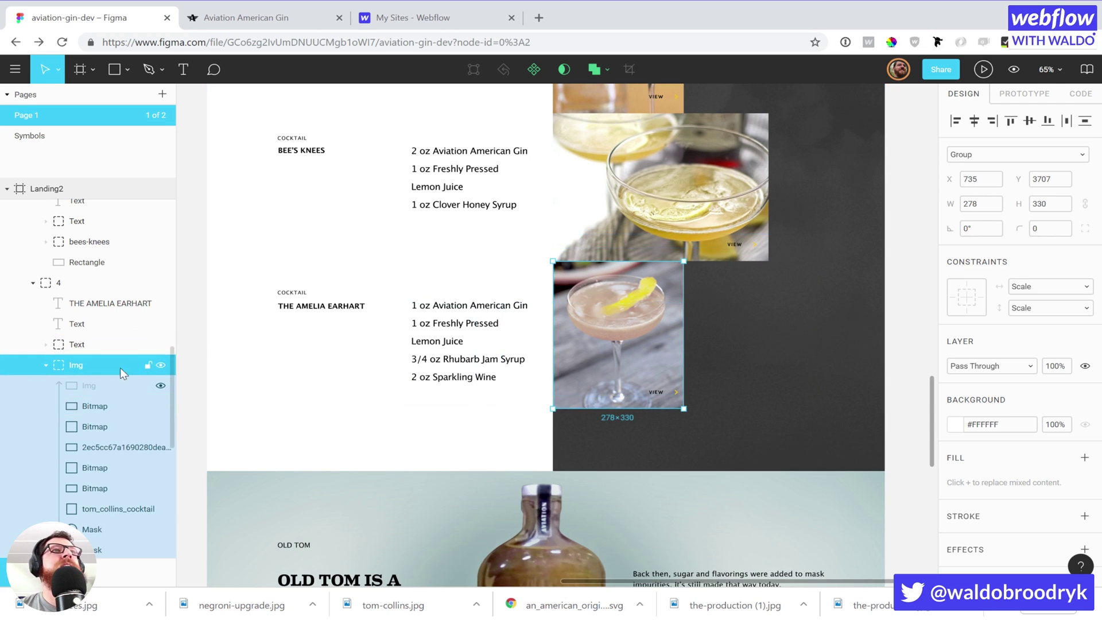
pyautogui.doubleClick(78, 364)
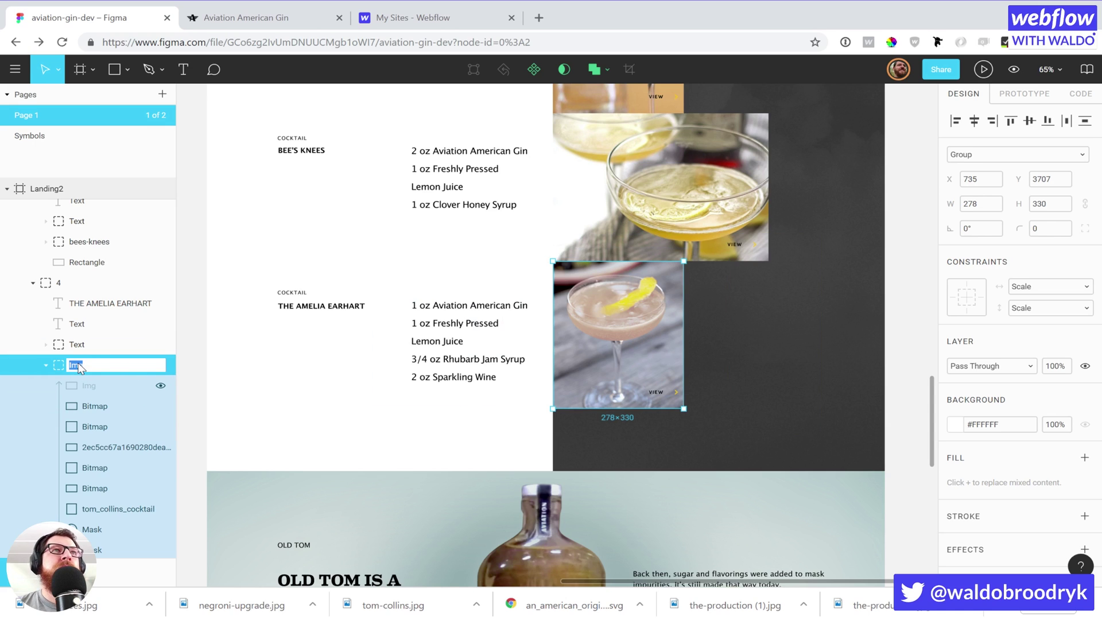
pyautogui.write('The-Amelia-Earhardt')
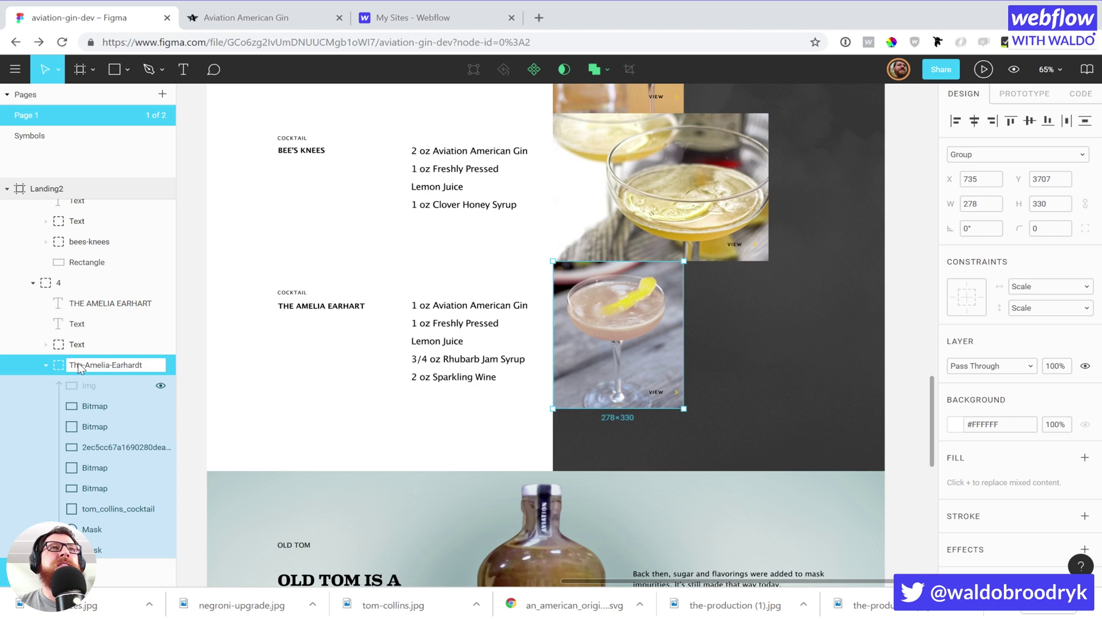
pyautogui.press('Return')
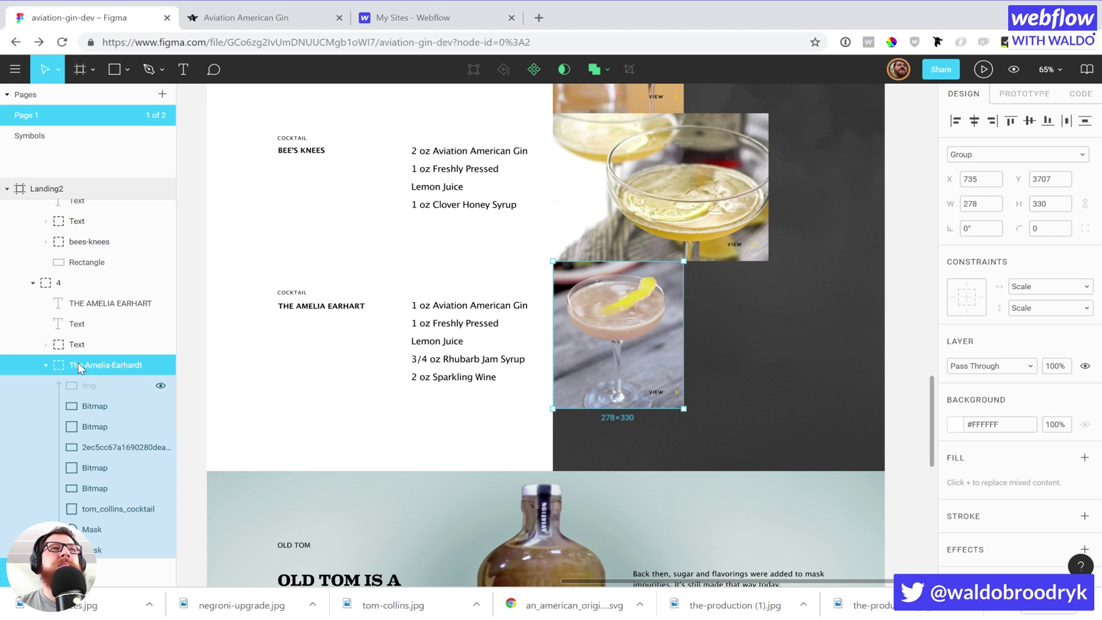
# Add an export setting to The-Amelia-Earhardt and export it as a JPG at 1x.
pyautogui.scroll(-2, 984, 504)
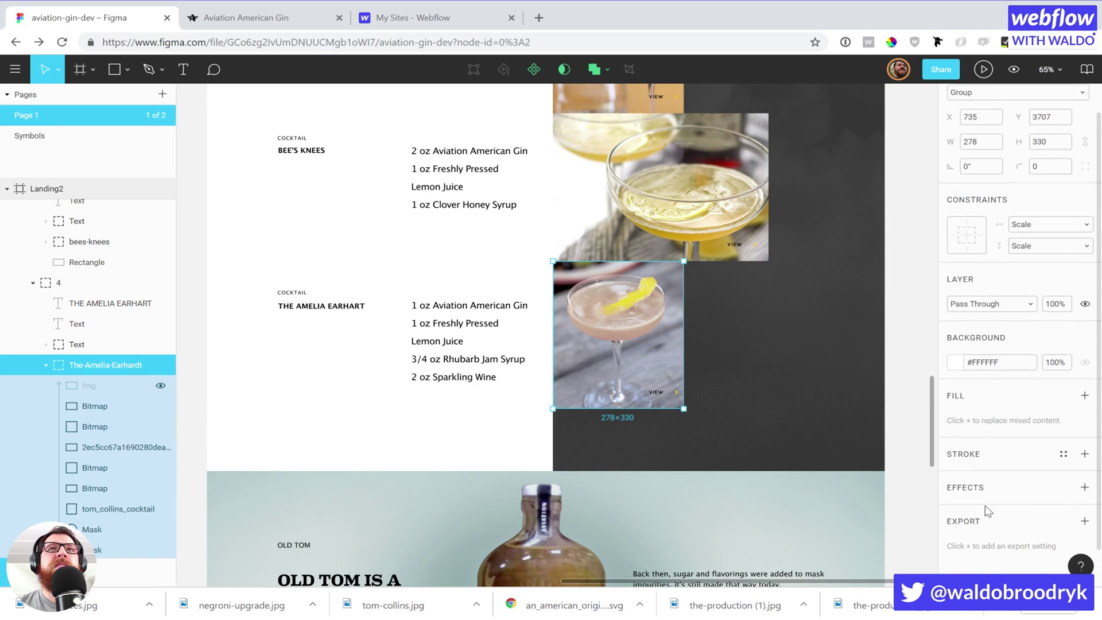
pyautogui.click(1084, 510)
pyautogui.scroll(-5, 1046, 524)
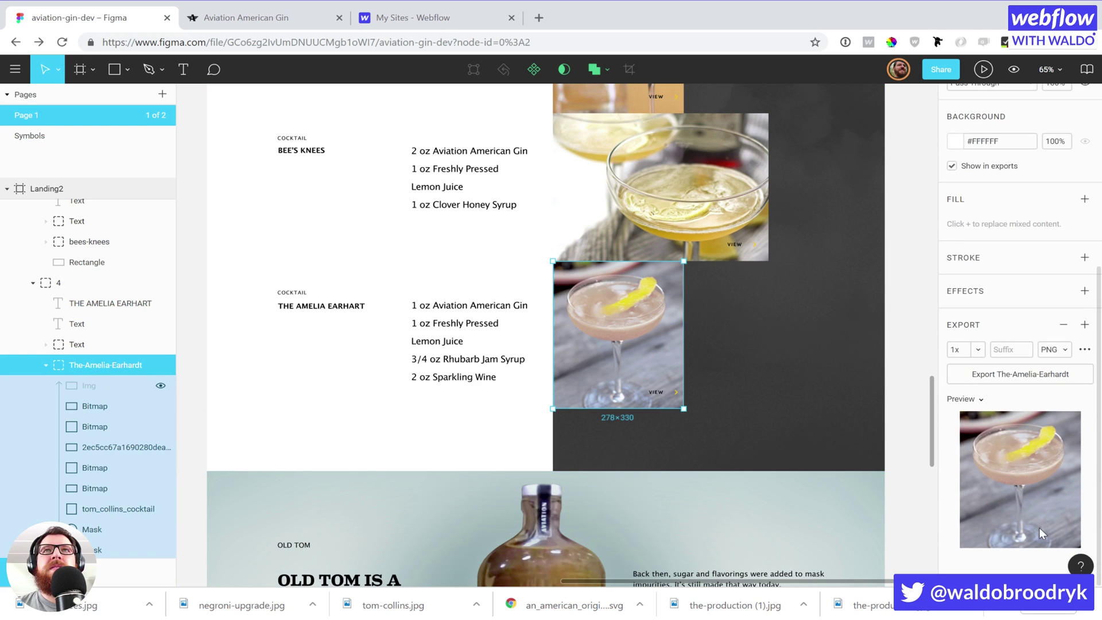
pyautogui.click(1051, 349)
pyautogui.click(1050, 361)
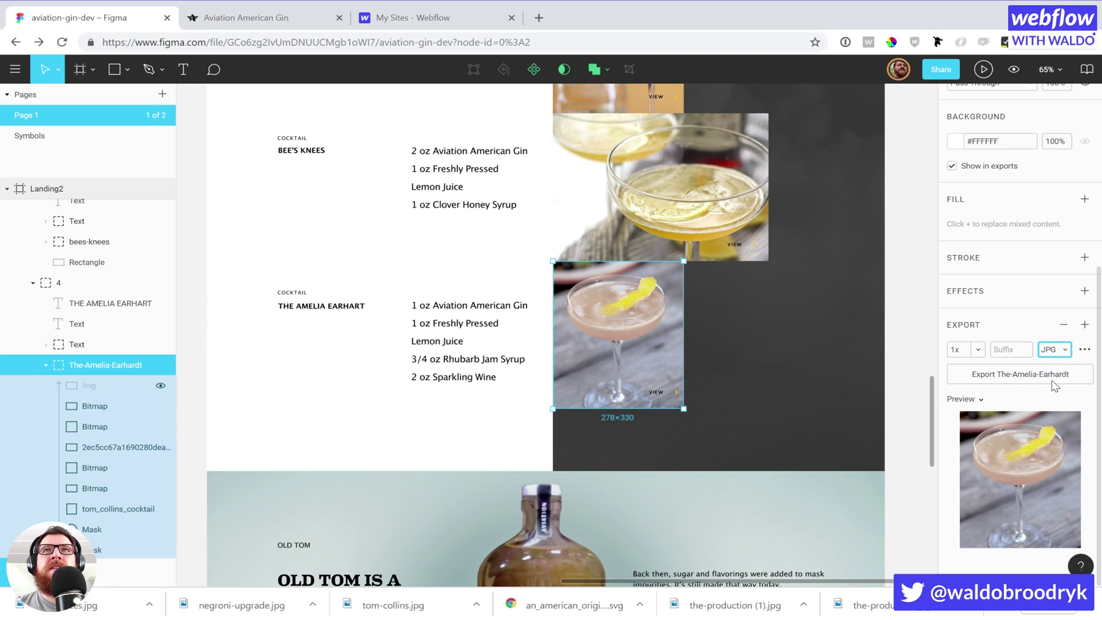
pyautogui.click(1028, 379)
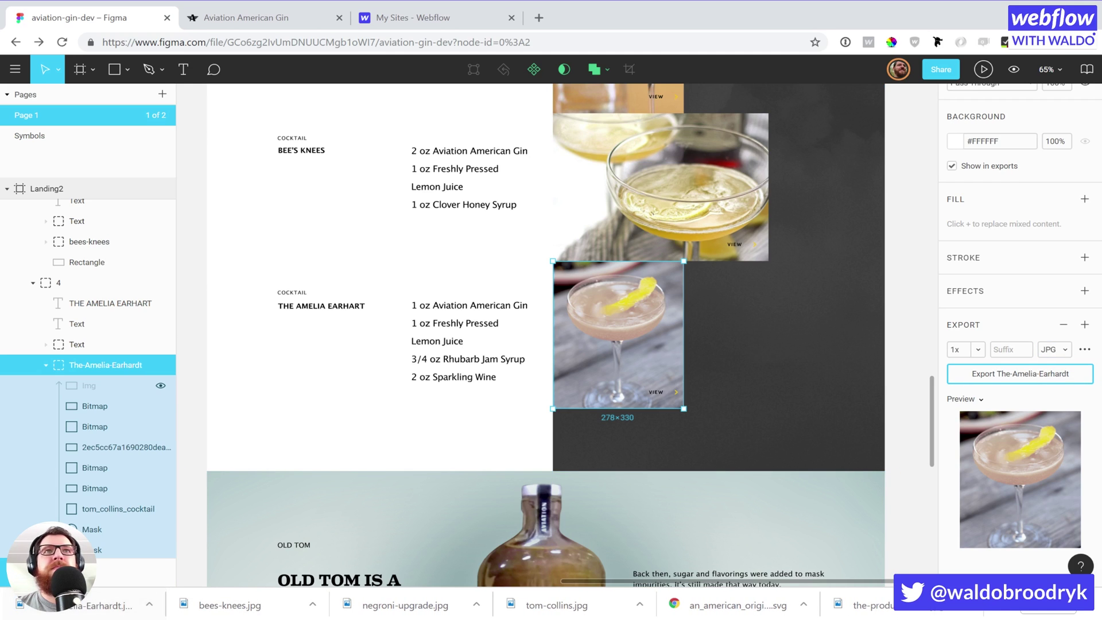
# Select the background screenshot image inside the old tom group and rename it as old-tom-bg.
pyautogui.scroll(-5, 546, 335)
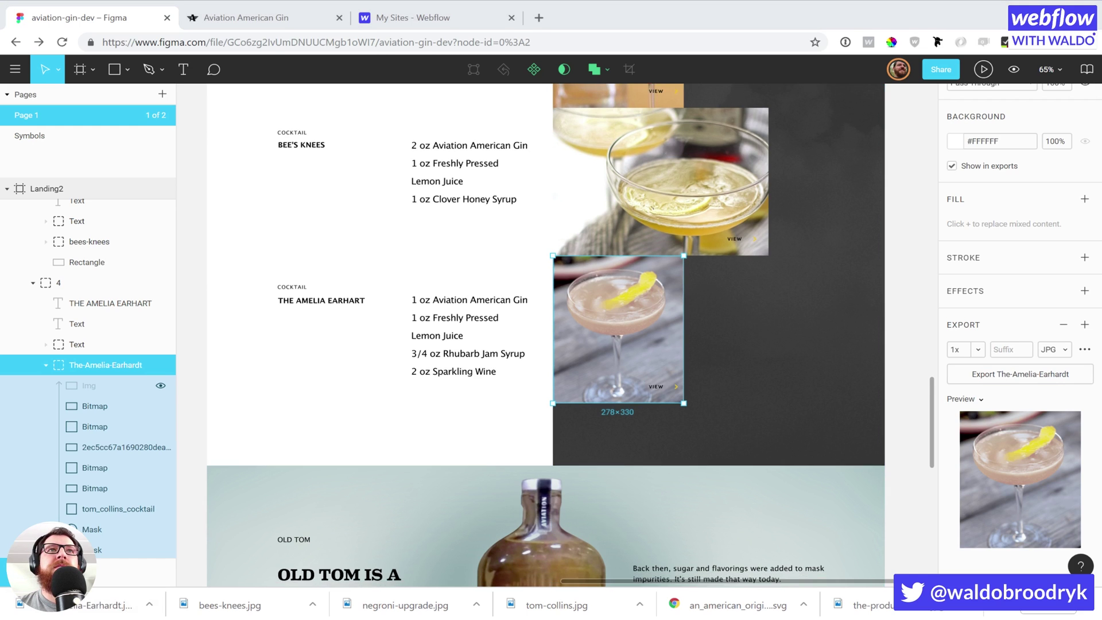
pyautogui.scroll(-2, 545, 334)
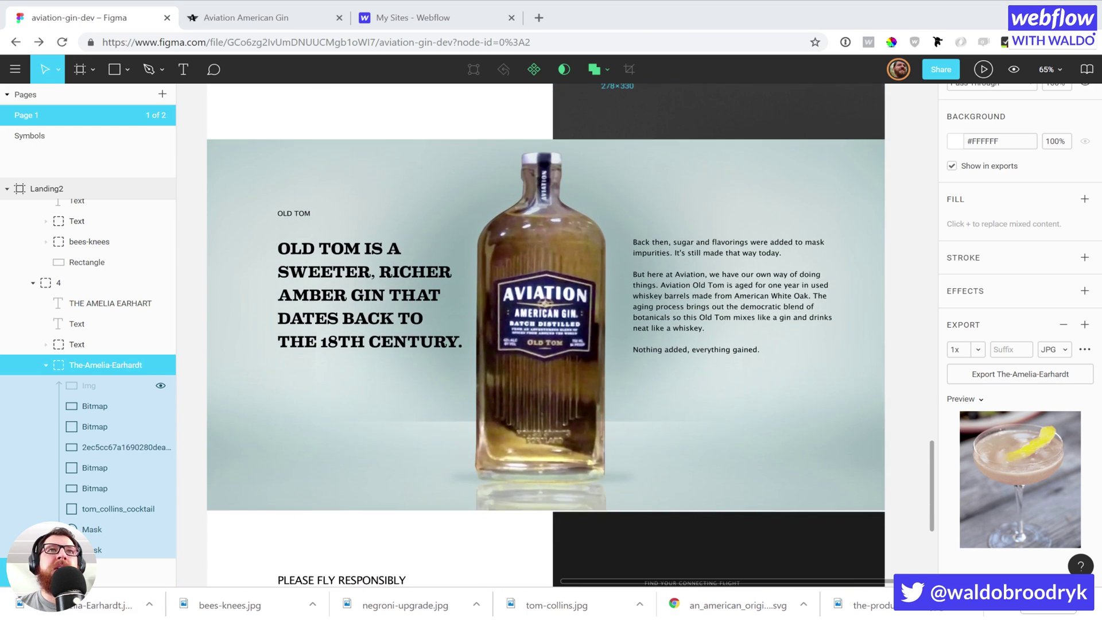
pyautogui.click(542, 186)
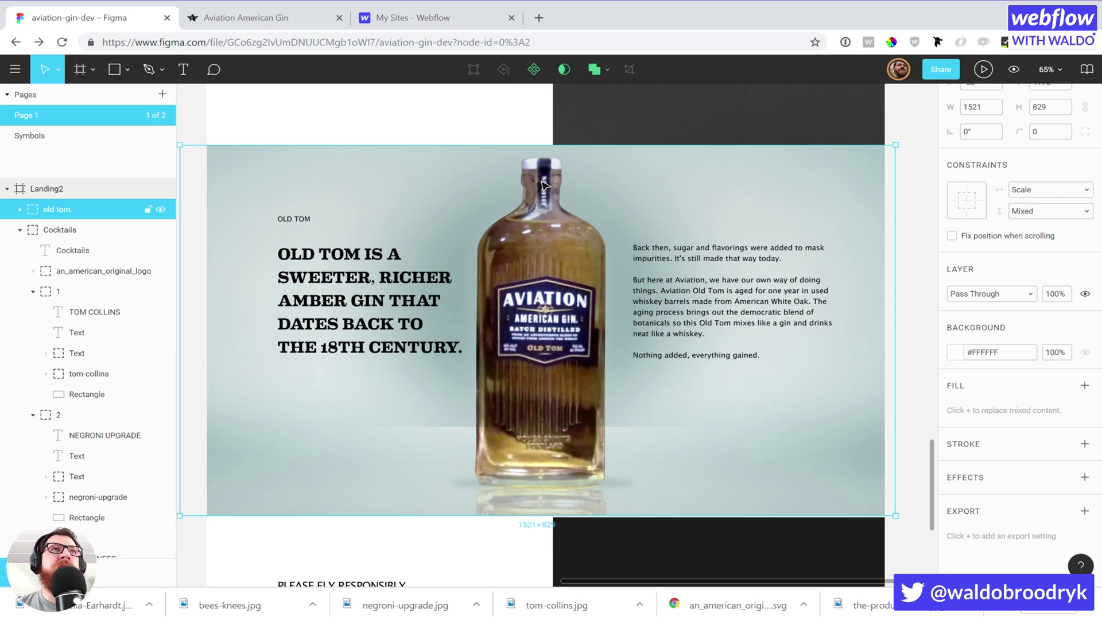
pyautogui.click(20, 210)
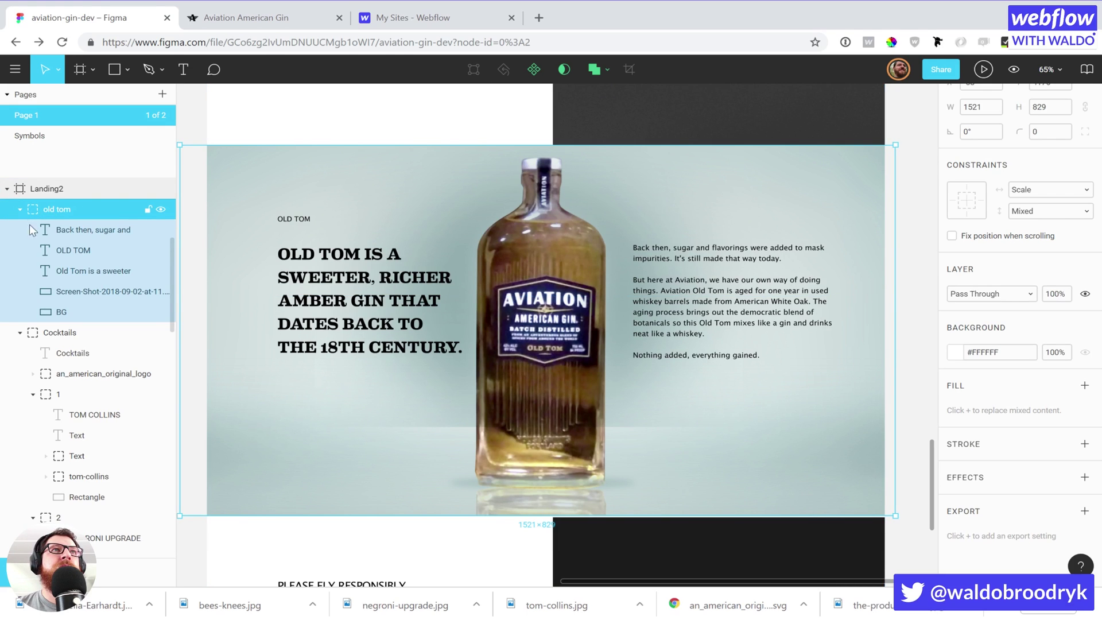
pyautogui.click(155, 317)
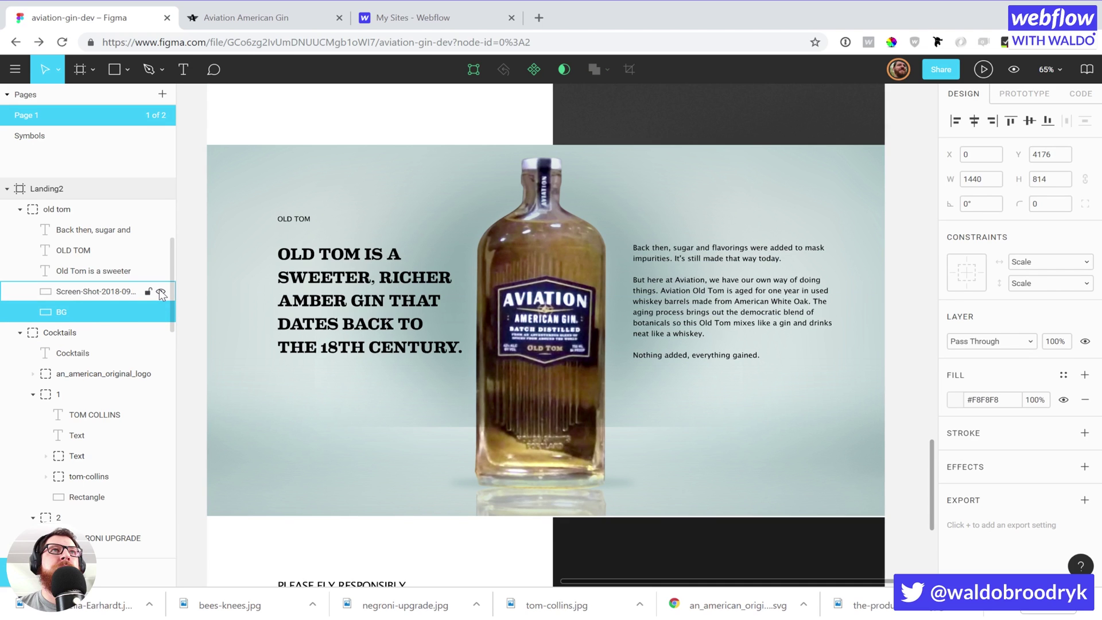
pyautogui.click(160, 292)
pyautogui.click(161, 292)
pyautogui.click(84, 290)
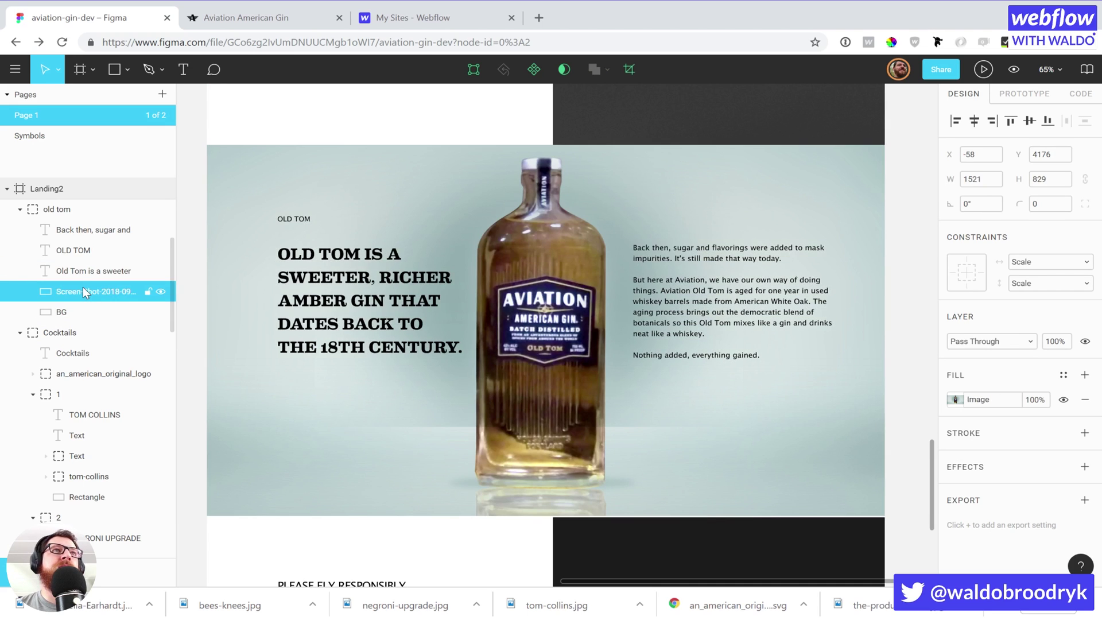
pyautogui.doubleClick(83, 291)
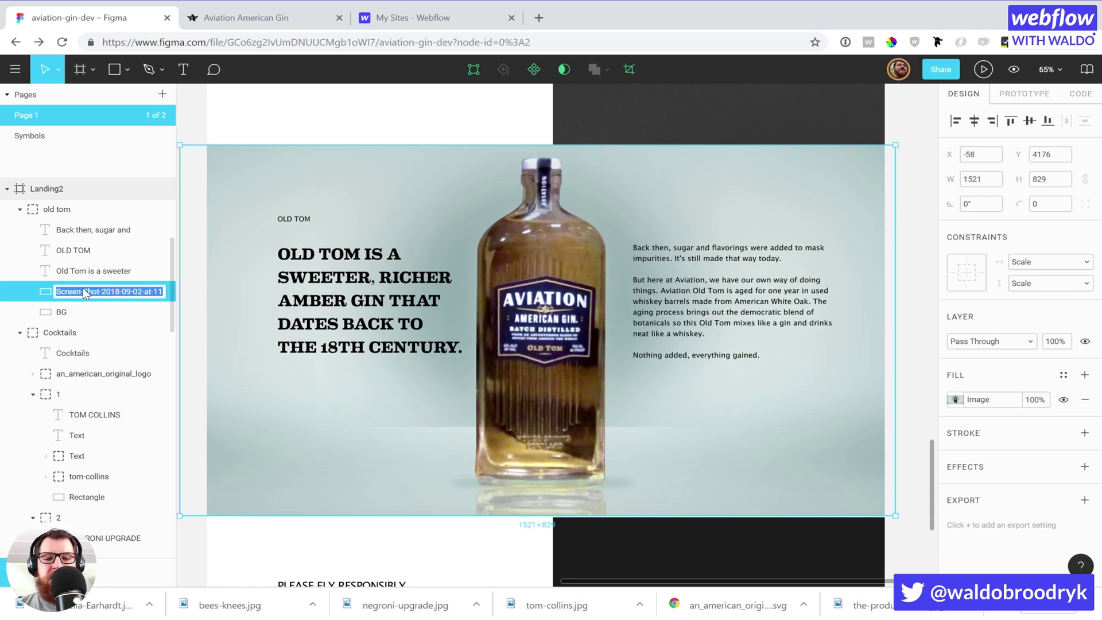
pyautogui.write('old-tom-bg')
pyautogui.press('Return')
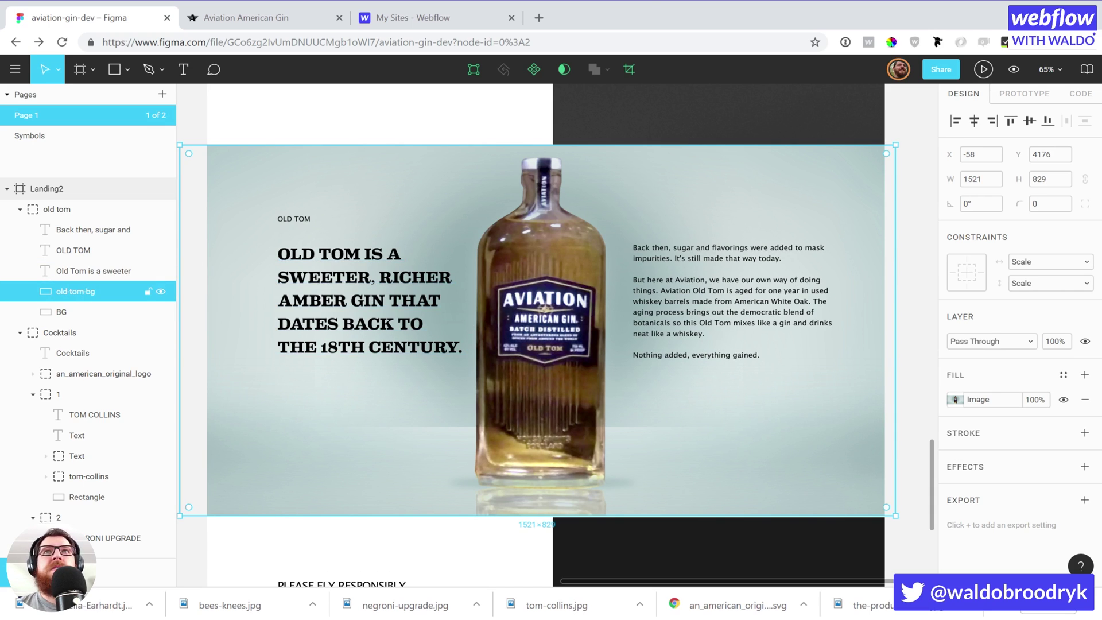
# Add an export setting to old-tom-bg and export it as a JPG at 1x.
pyautogui.click(1084, 500)
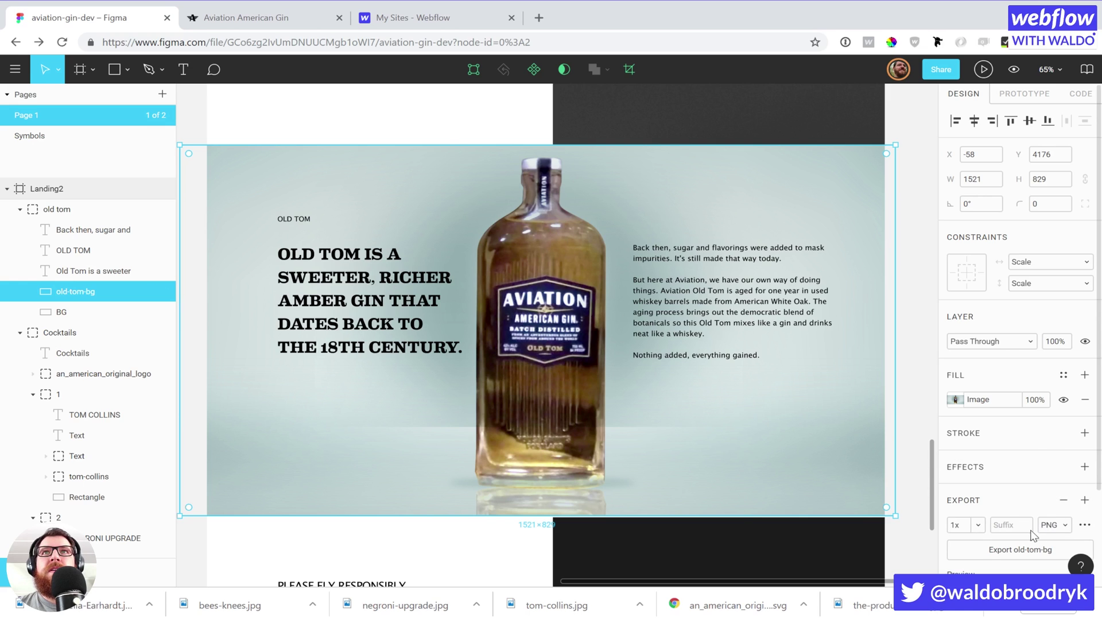
pyautogui.click(1052, 525)
pyautogui.click(1045, 535)
pyautogui.click(1014, 551)
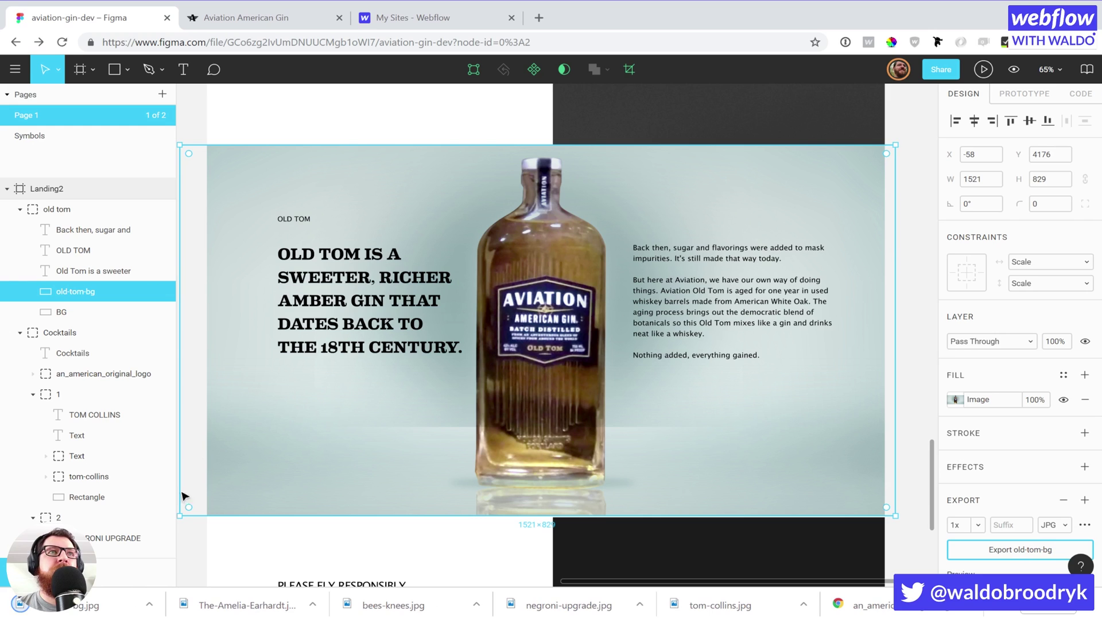
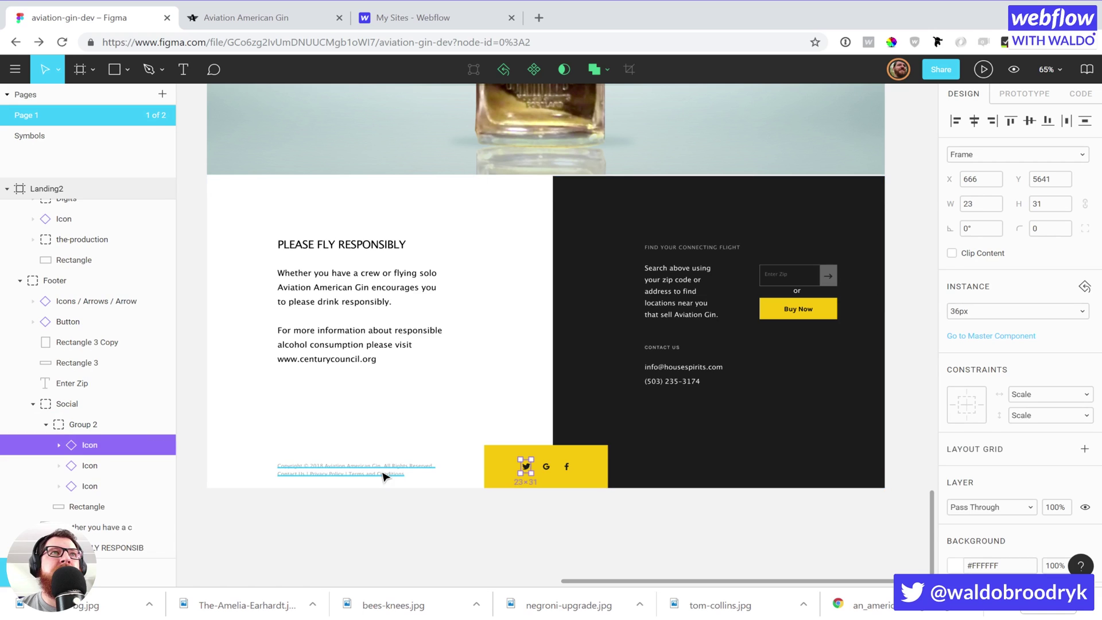
# Rename the three social icons in the footer as twitter, Google and Facebook.
pyautogui.click(59, 445)
pyautogui.click(58, 446)
pyautogui.doubleClick(89, 445)
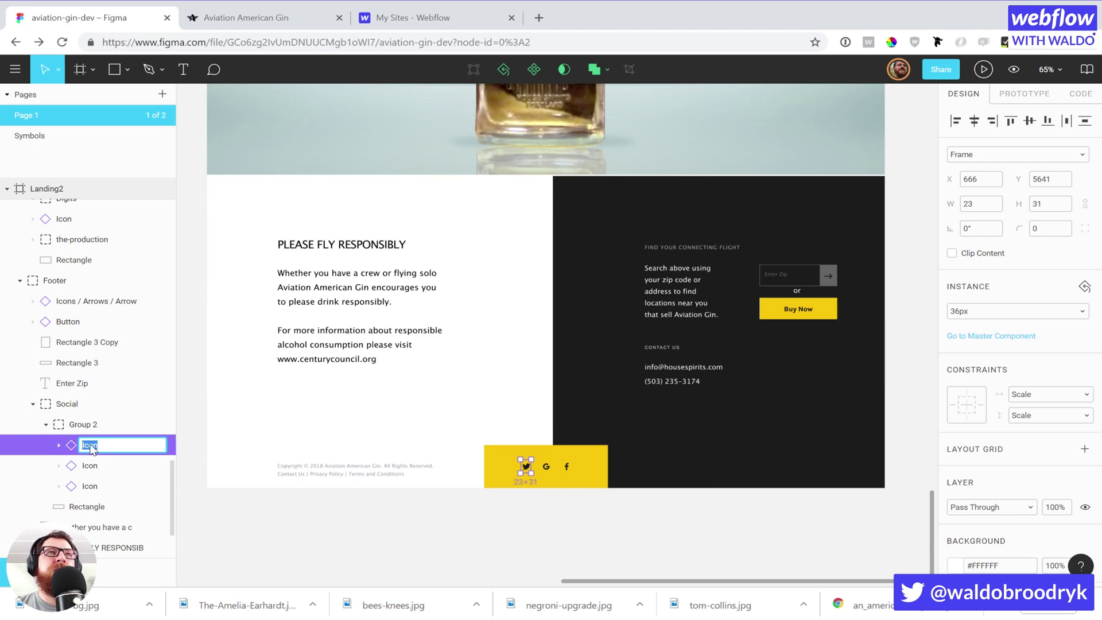
pyautogui.write('twitter')
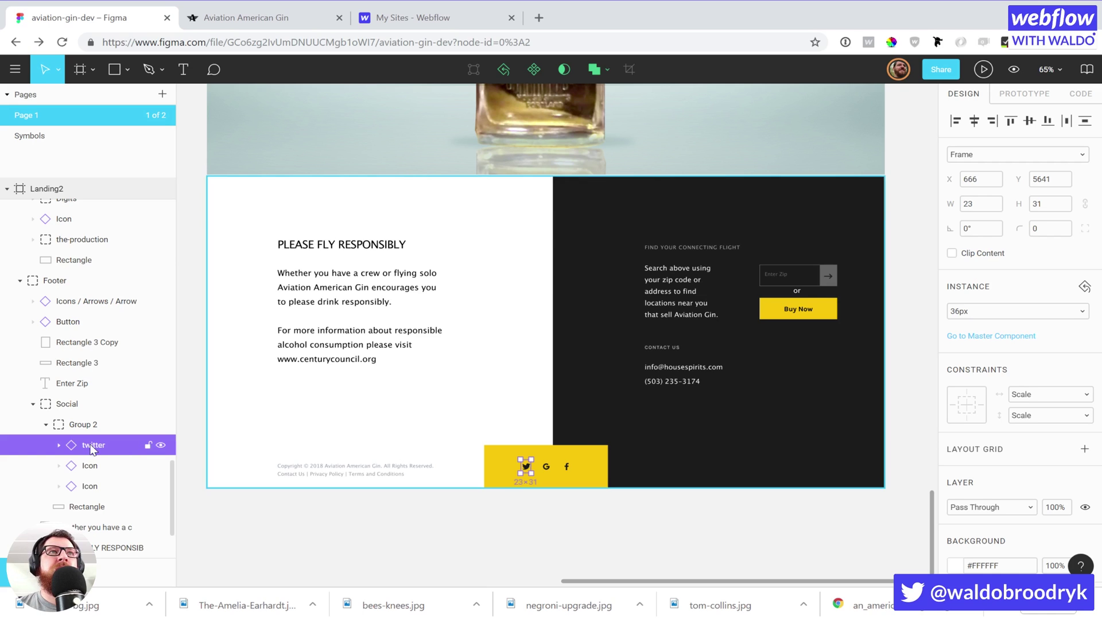
pyautogui.doubleClick(92, 465)
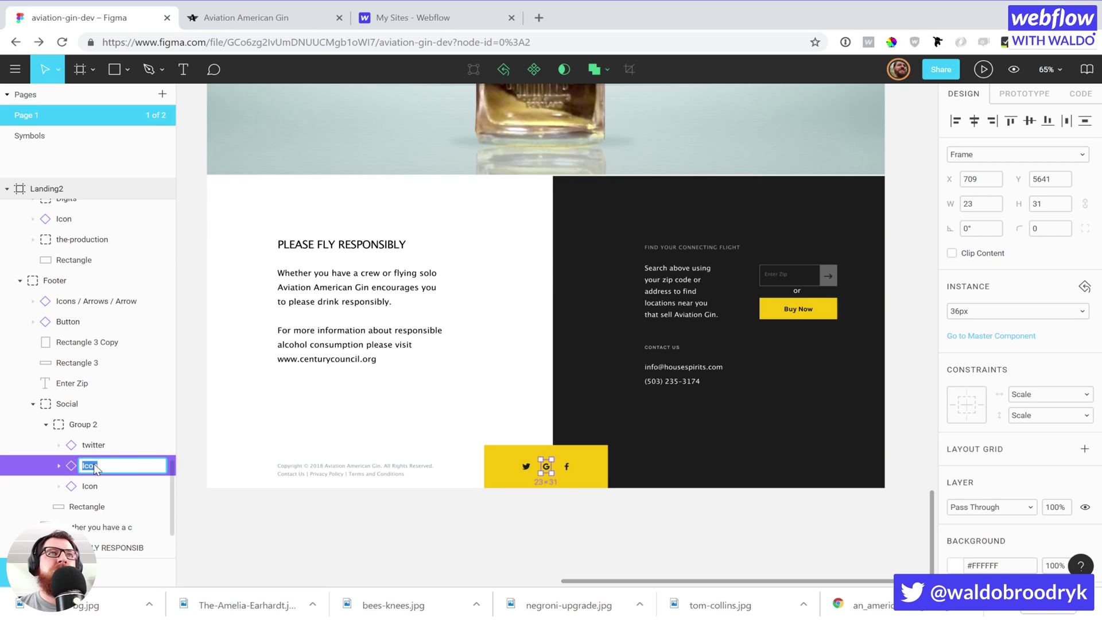
pyautogui.write('Google')
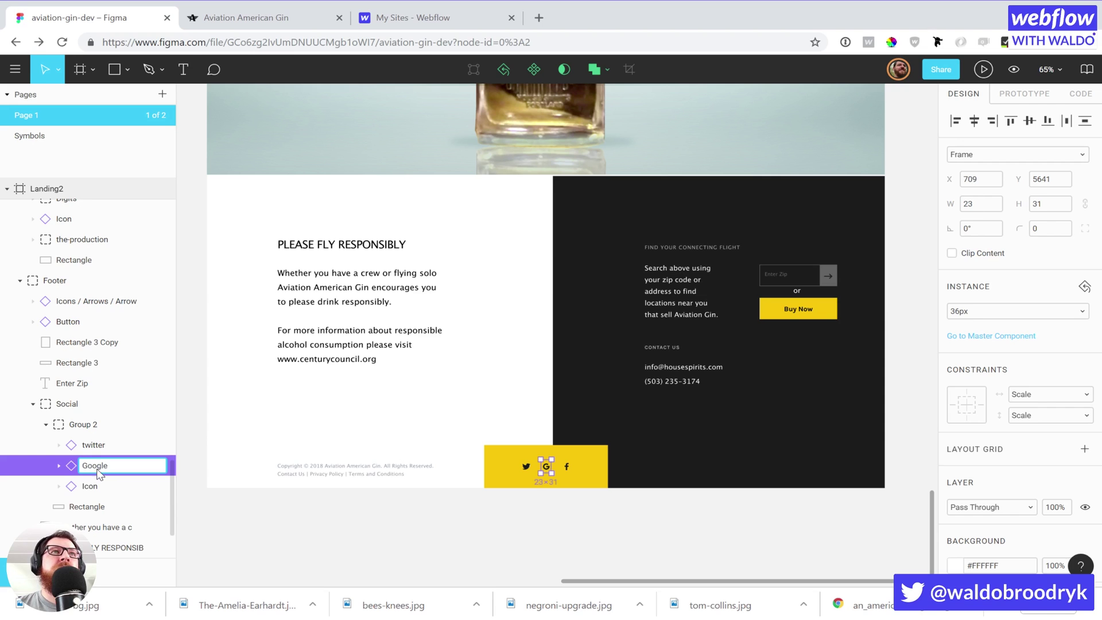
pyautogui.doubleClick(92, 486)
pyautogui.write('Facebook')
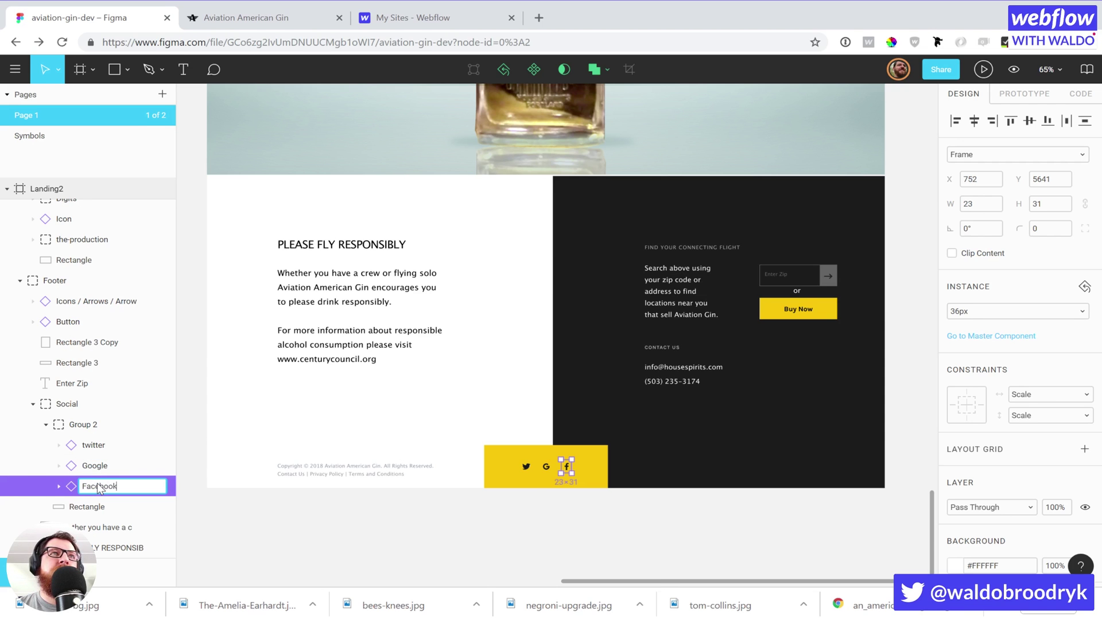
pyautogui.press('Return')
# Select the twitter icon in the footer's Social group and add an export setting to it.
pyautogui.scroll(4, 96, 491)
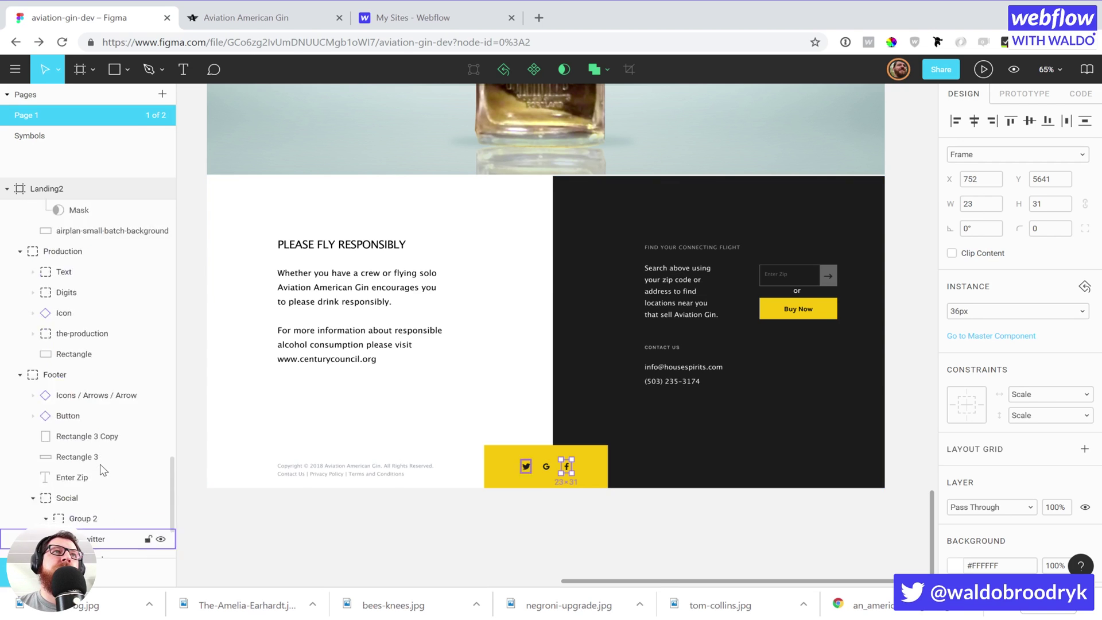
pyautogui.scroll(-7, 92, 497)
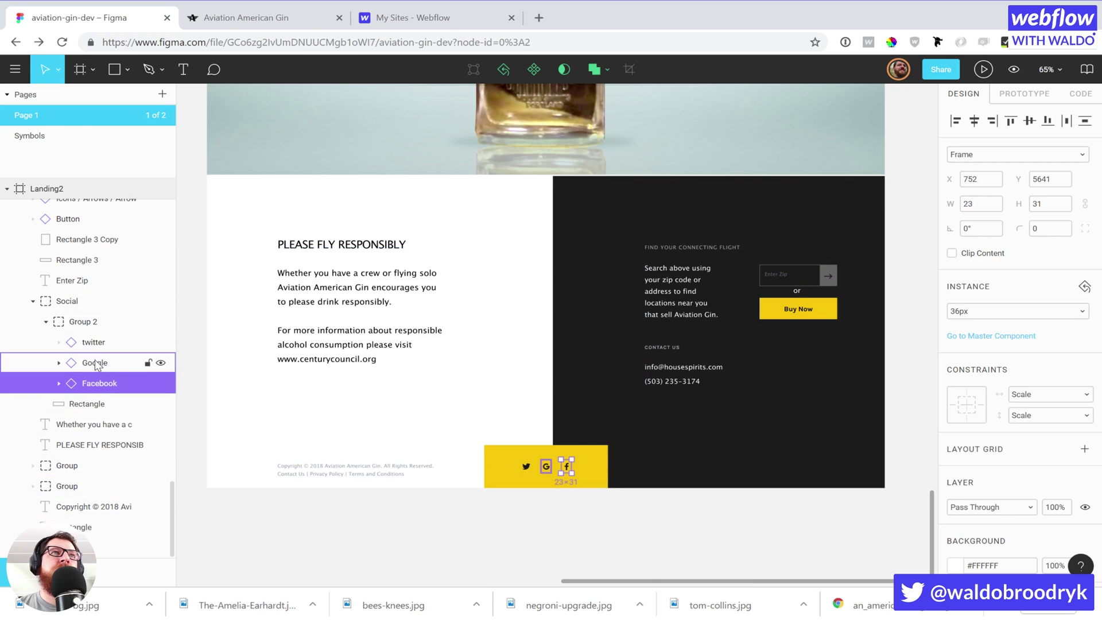
pyautogui.click(137, 341)
pyautogui.scroll(-4, 1049, 443)
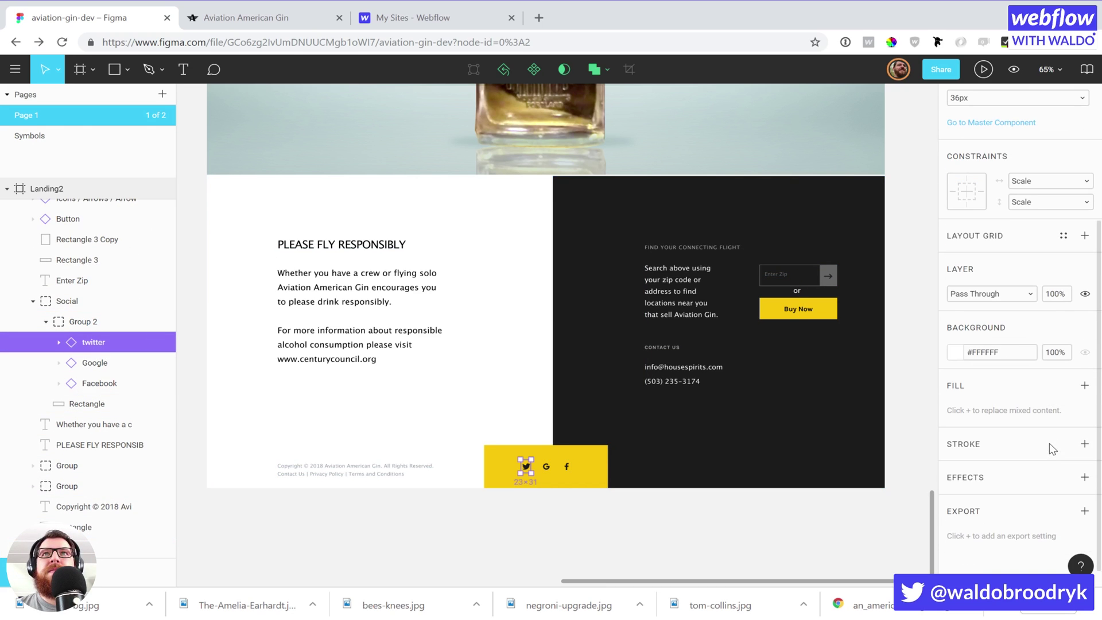
pyautogui.click(1083, 510)
pyautogui.scroll(-4, 1085, 518)
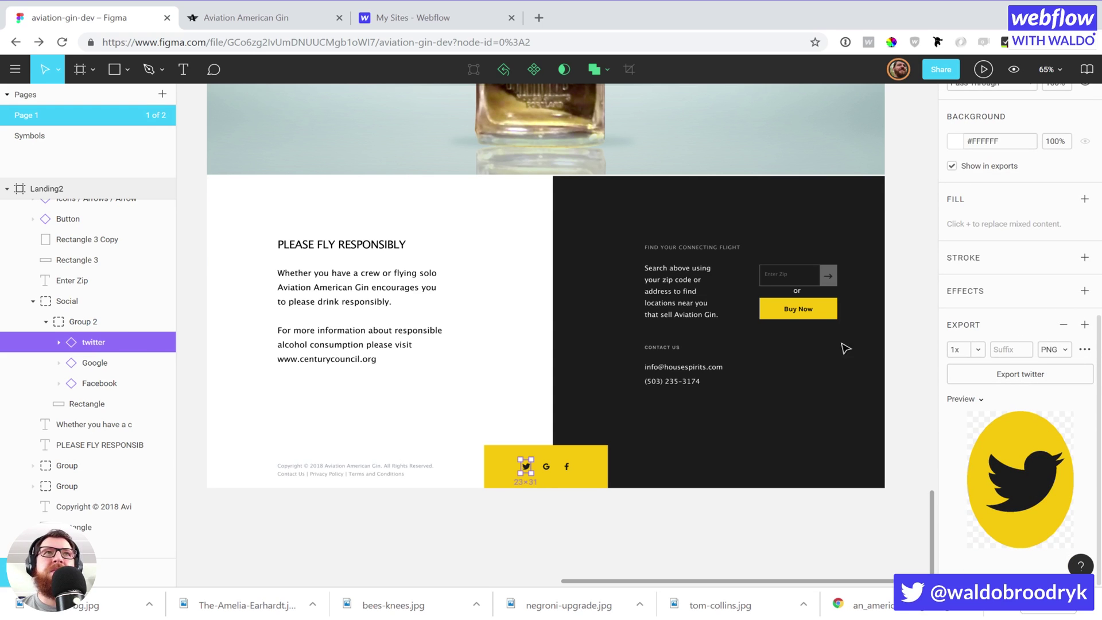
# Try hiding the BG group inside the twitter icon, and make the group visible again.
pyautogui.click(60, 342)
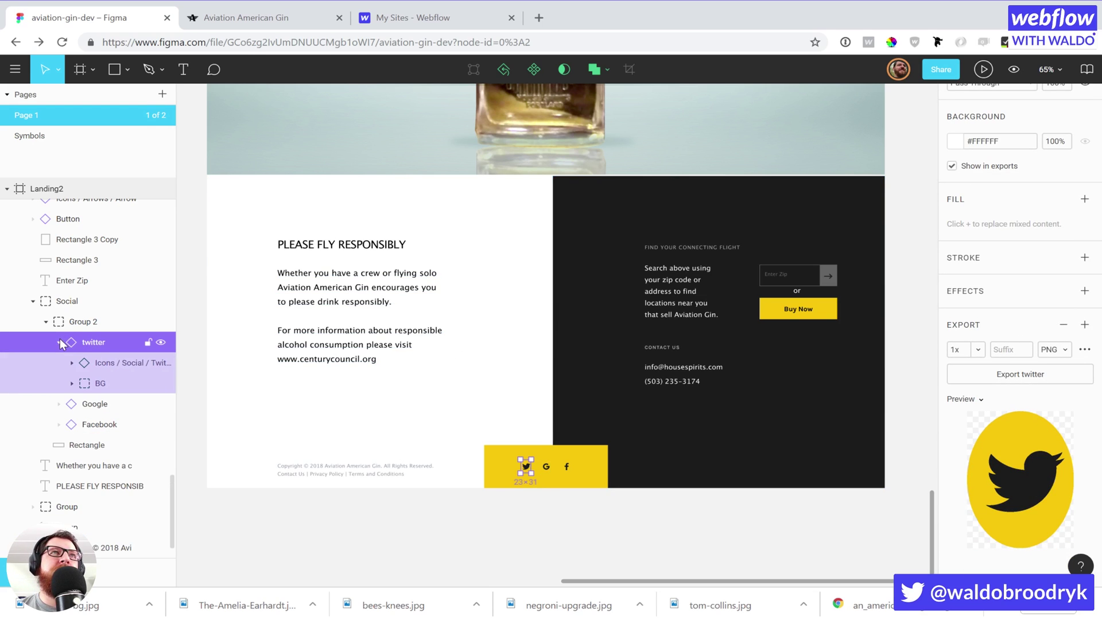
pyautogui.click(103, 363)
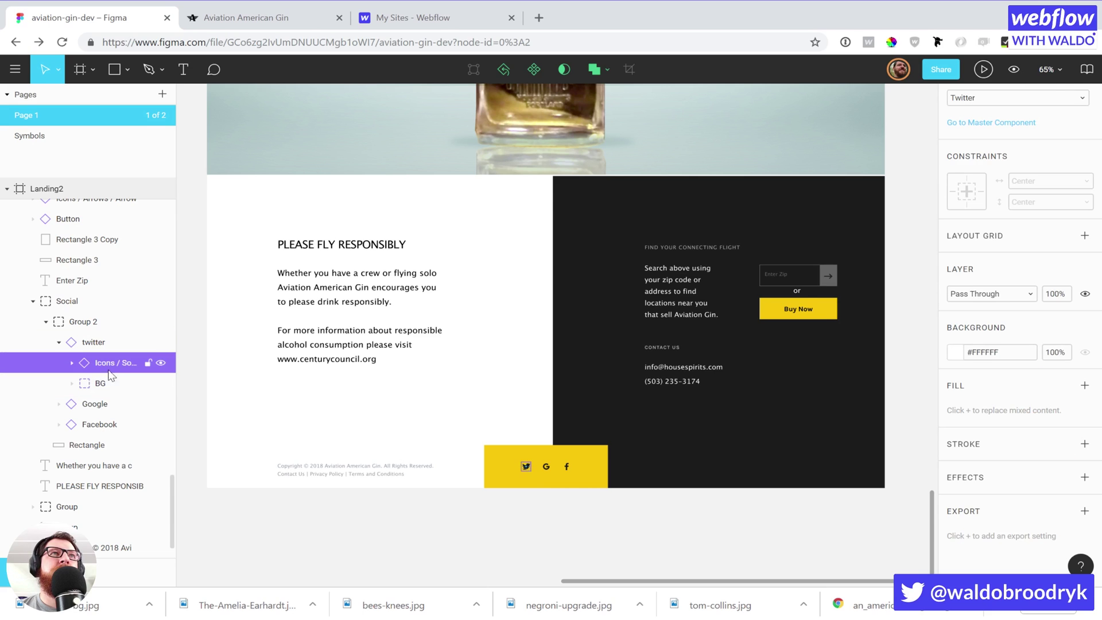
pyautogui.click(72, 384)
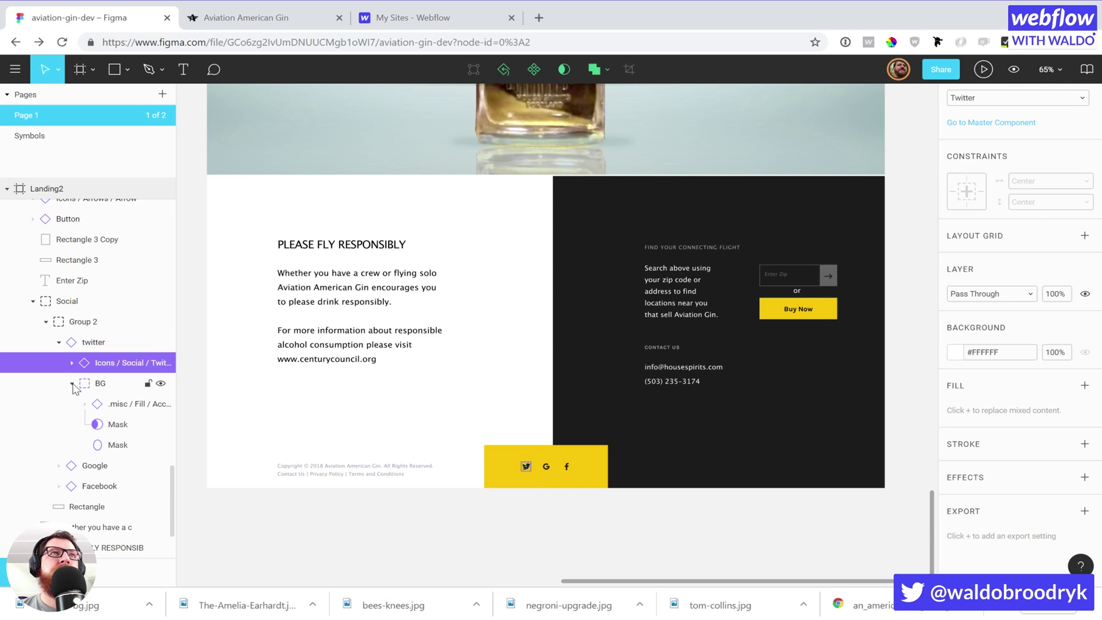
pyautogui.click(104, 385)
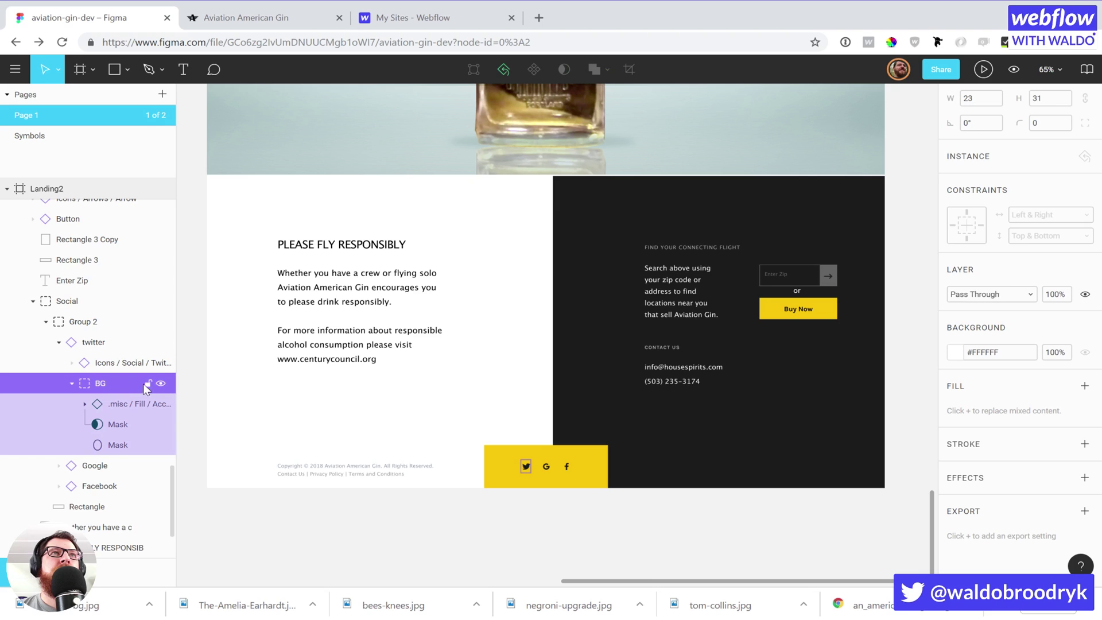
pyautogui.click(161, 384)
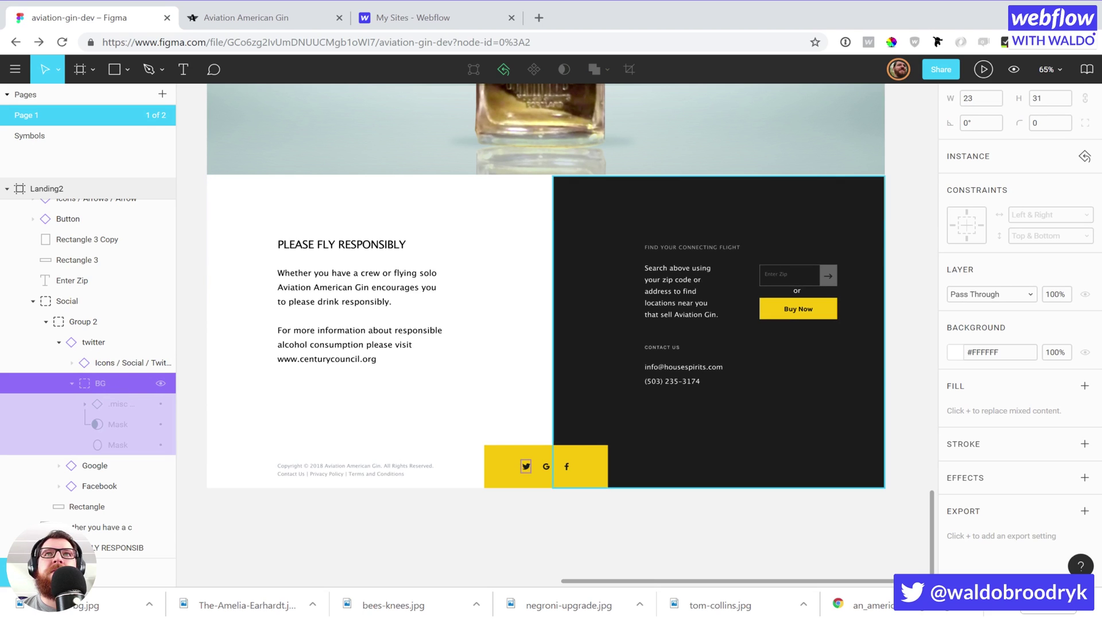
pyautogui.click(94, 343)
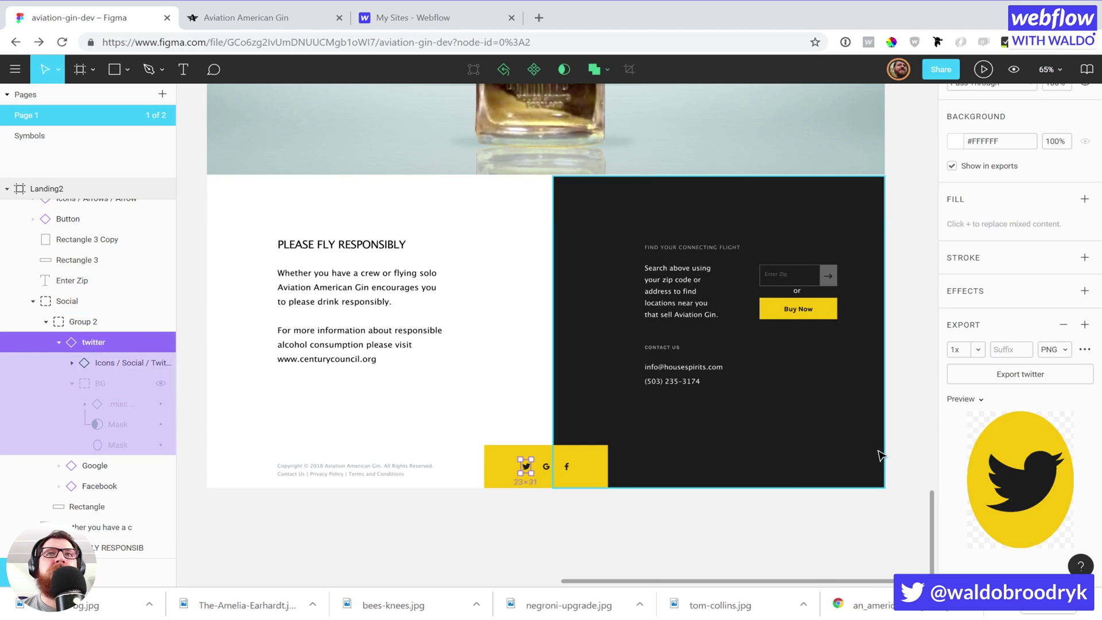
pyautogui.click(161, 384)
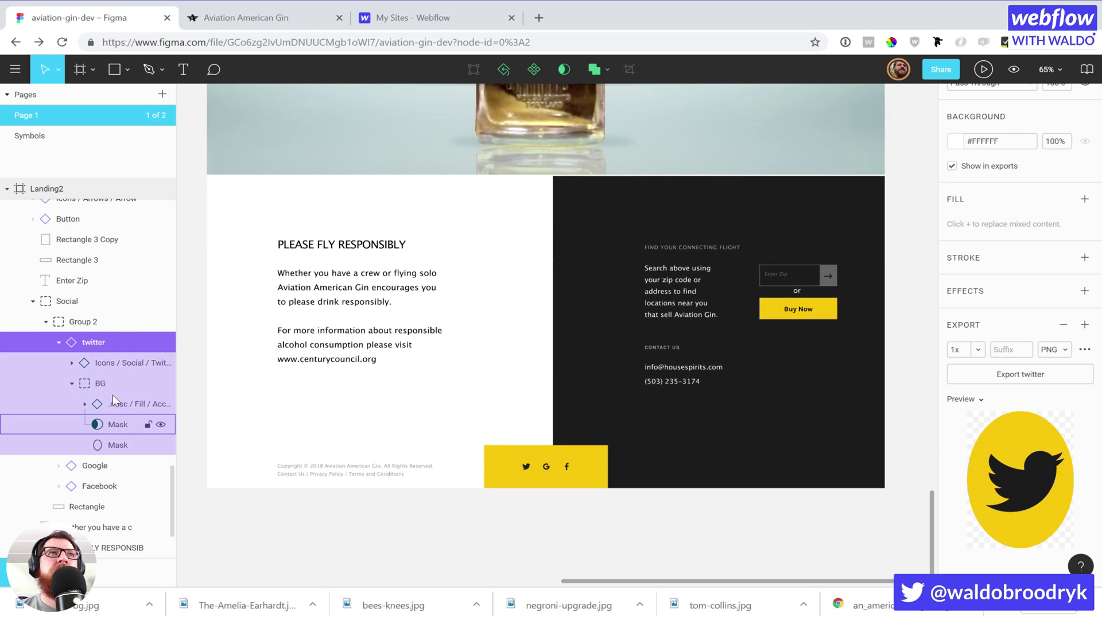
# Select the bird-shaped Shape layer nested inside the twitter icon and add an export setting with SVG format.
pyautogui.click(71, 363)
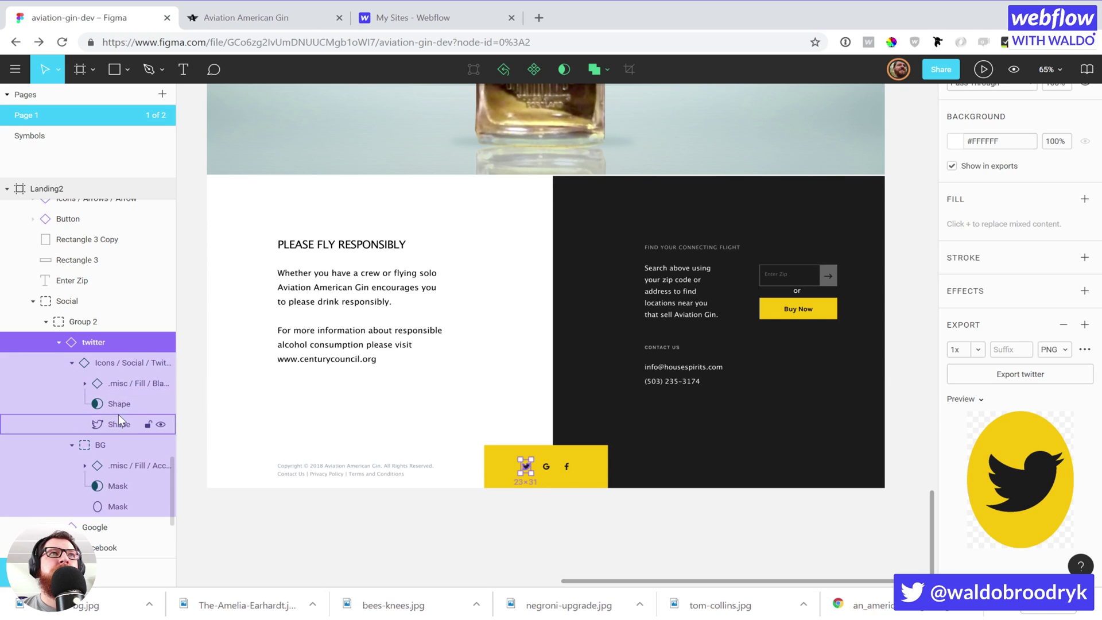
pyautogui.click(160, 403)
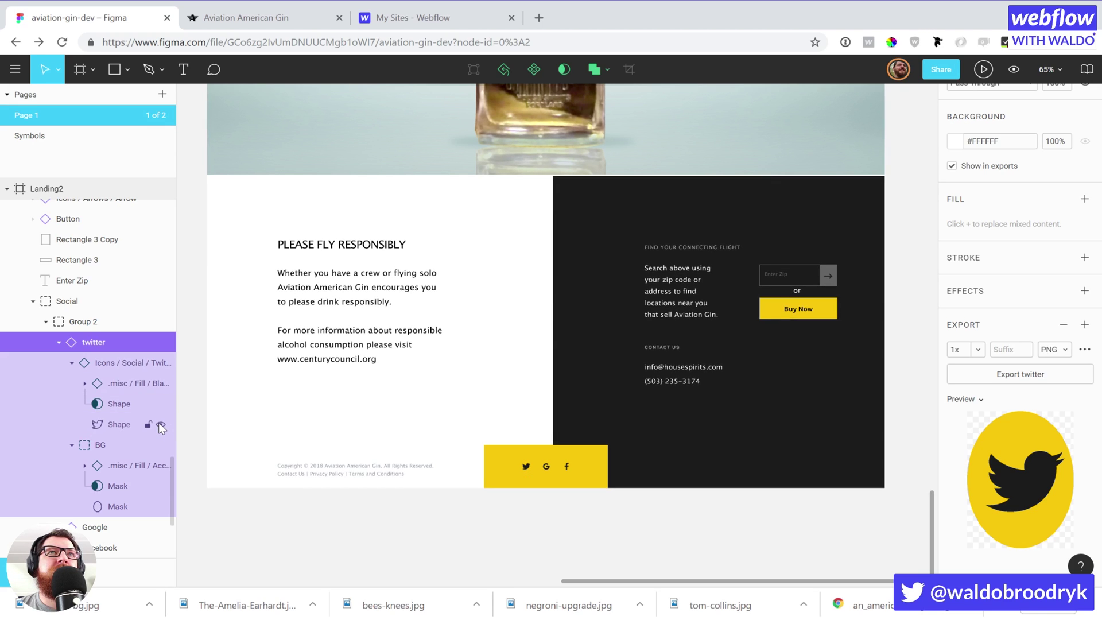
pyautogui.click(122, 425)
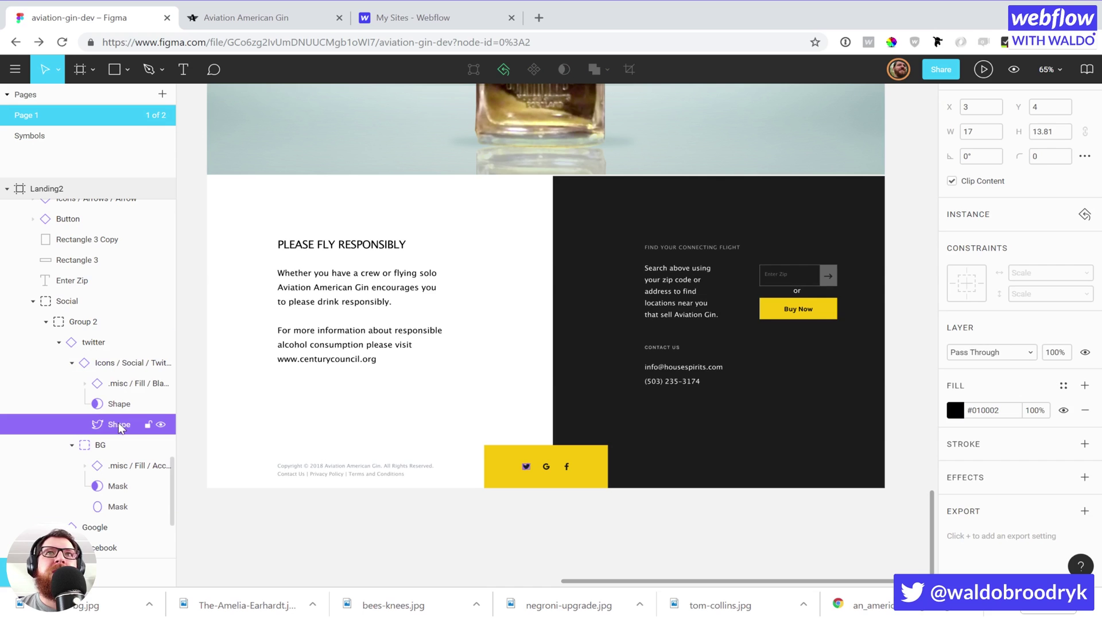
pyautogui.click(1083, 511)
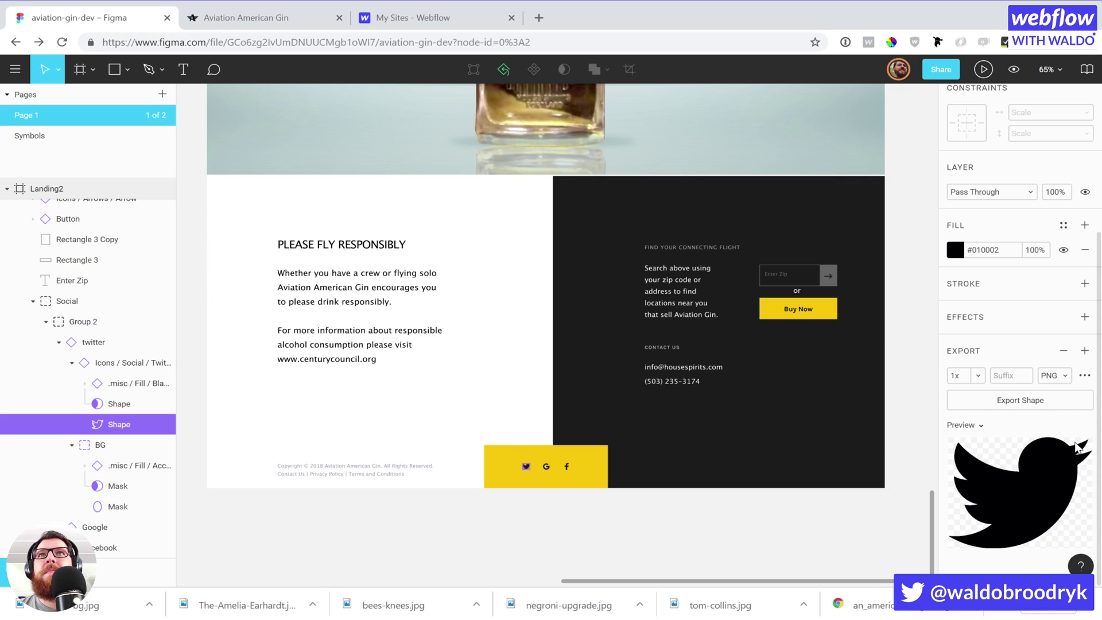
pyautogui.click(1068, 375)
pyautogui.click(1035, 406)
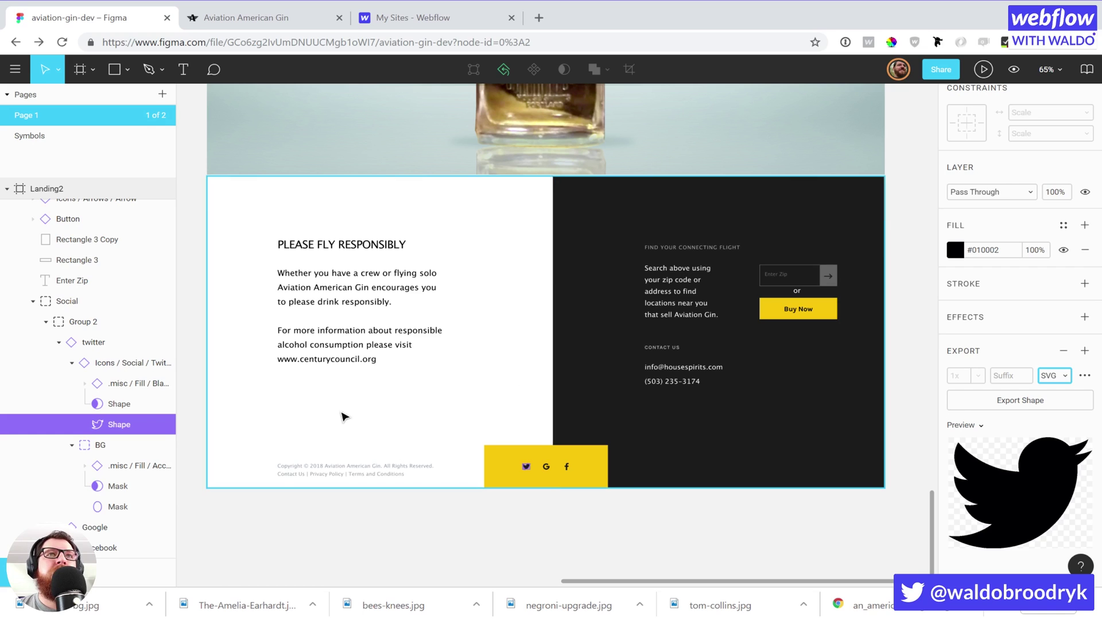
# Rename the bird shape as twitter and export it as an SVG.
pyautogui.doubleClick(116, 428)
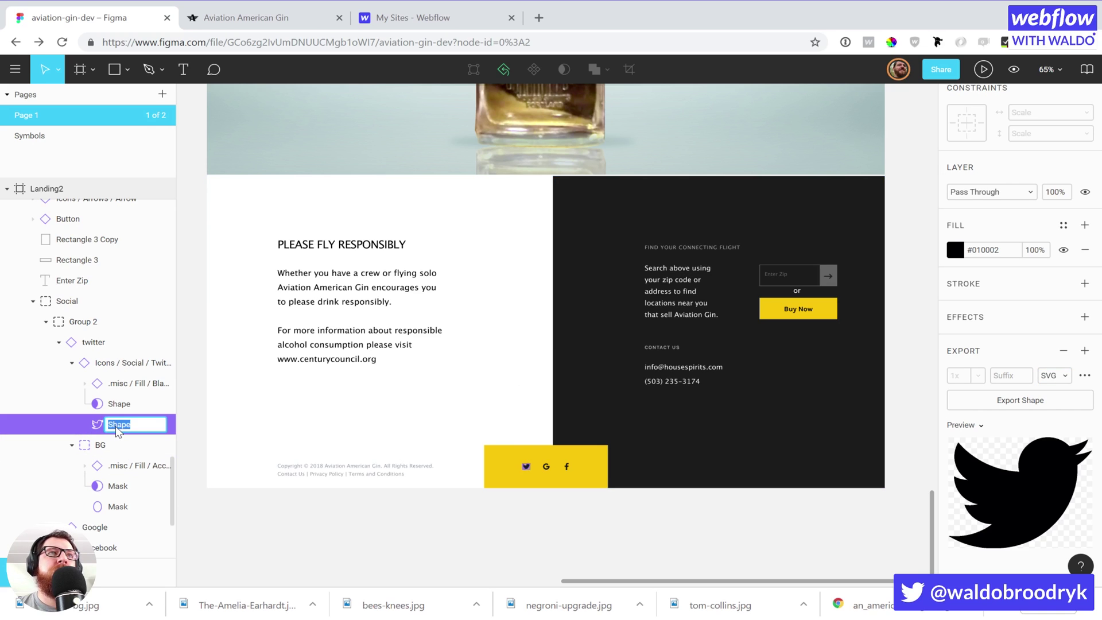
pyautogui.write('twitter')
pyautogui.press('Return')
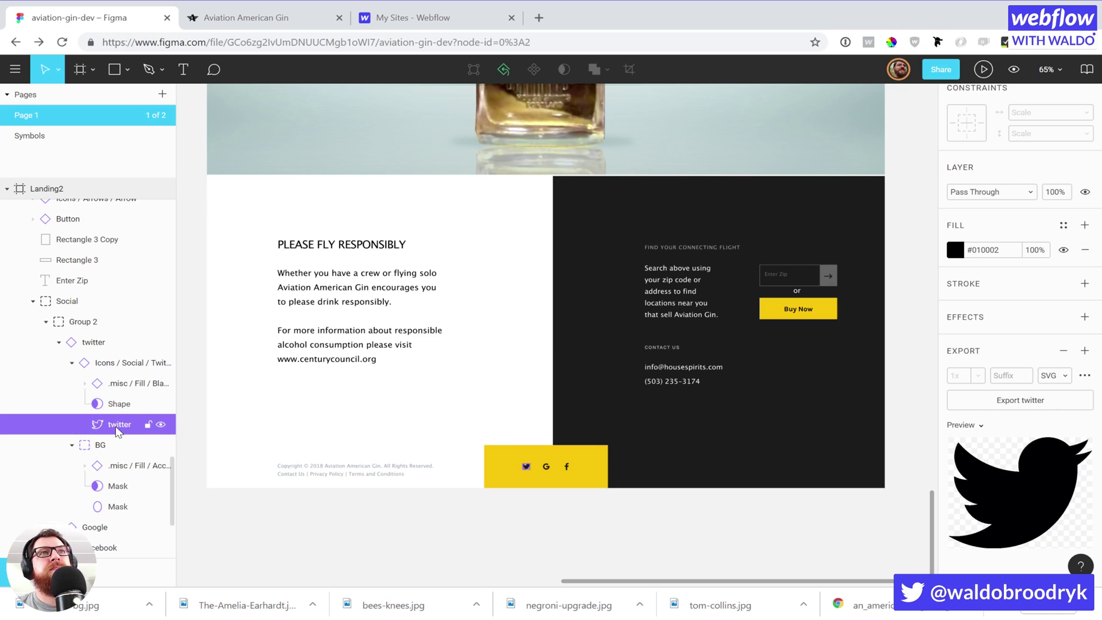
pyautogui.click(1071, 401)
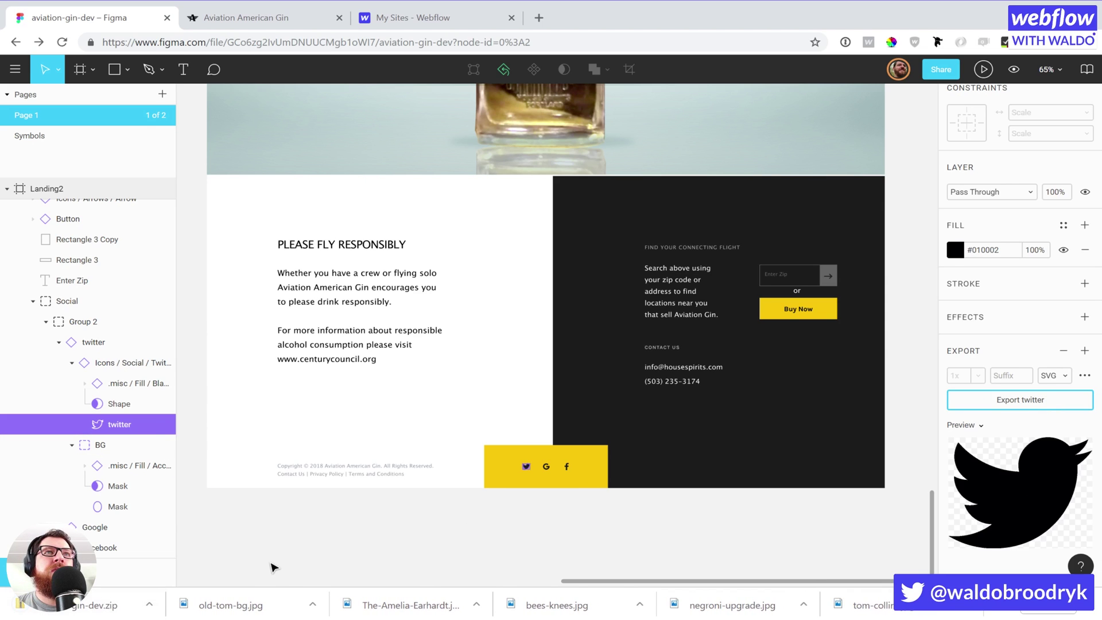
# Export the twitter bird shape once more and open the downloaded aviation-gin-dev.zip.
pyautogui.click(129, 426)
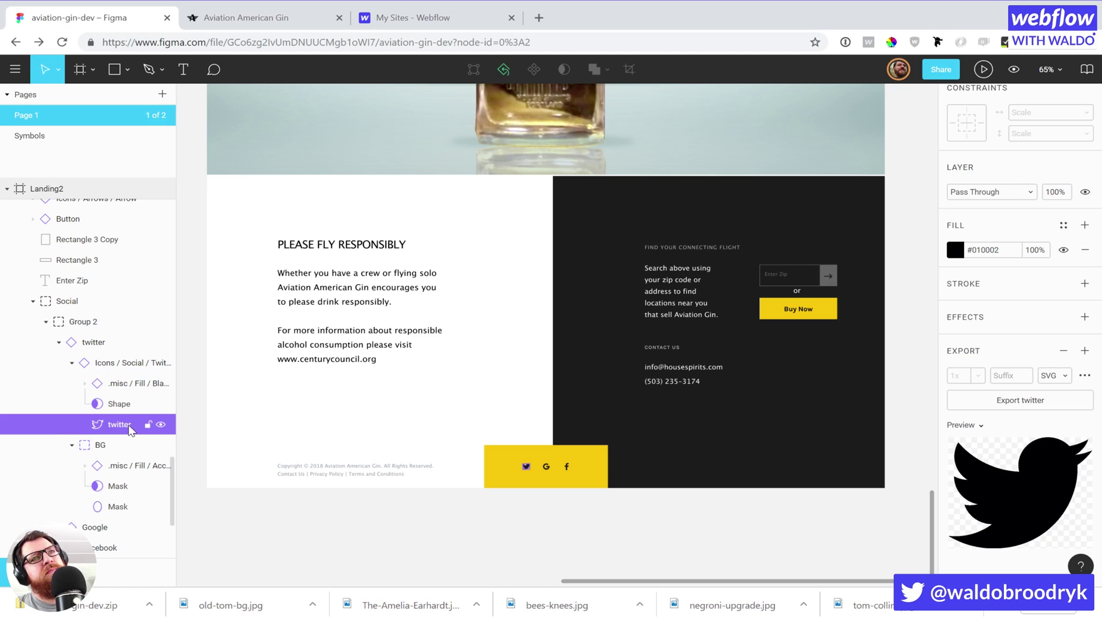
pyautogui.click(1041, 400)
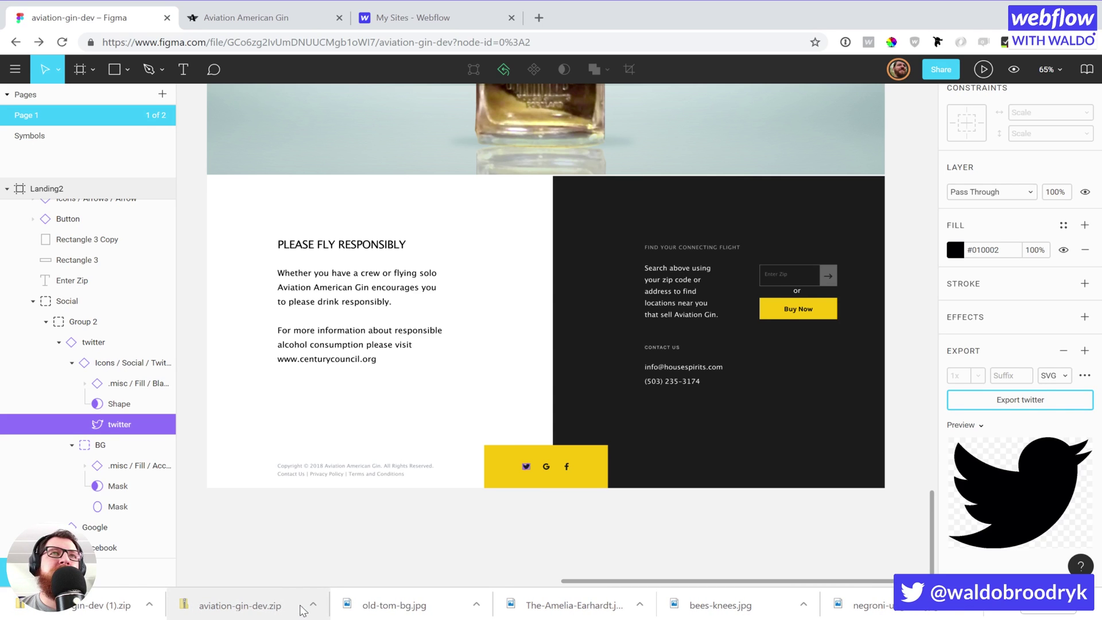
pyautogui.click(270, 605)
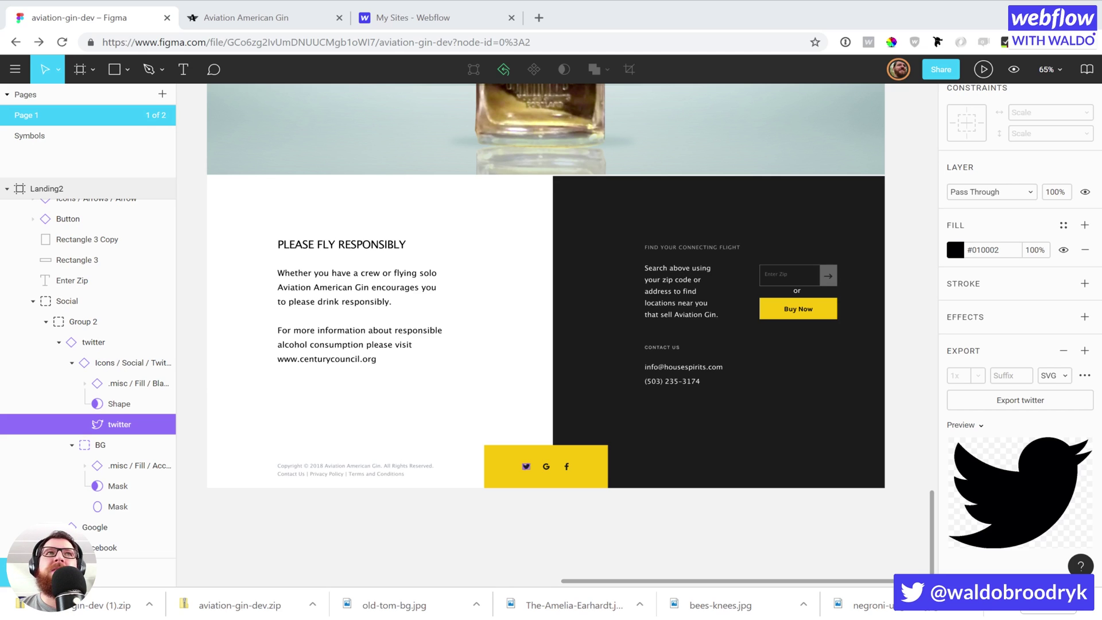
# Select the G-shaped Shape layer nested inside the Google icon and add an export setting with SVG format.
pyautogui.scroll(-3, 86, 424)
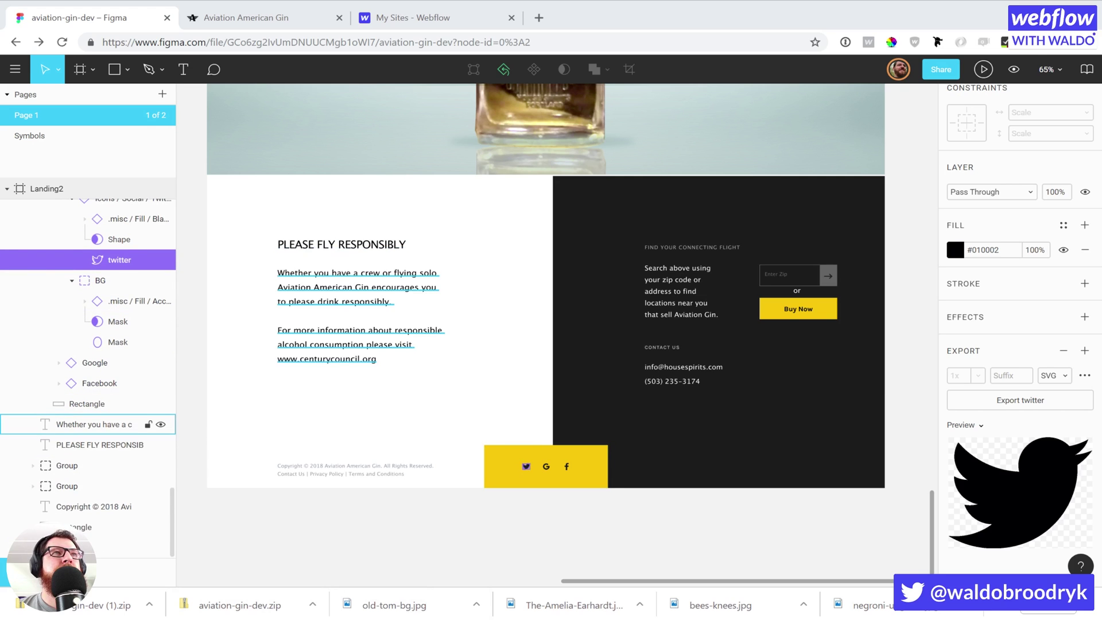
pyautogui.click(547, 468)
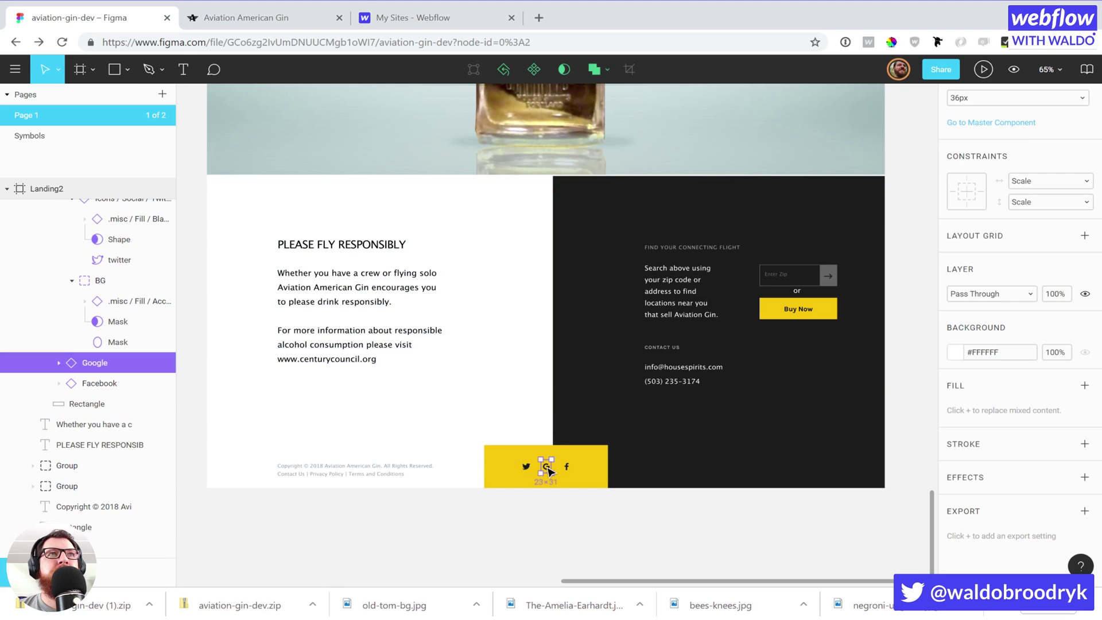
pyautogui.doubleClick(548, 469)
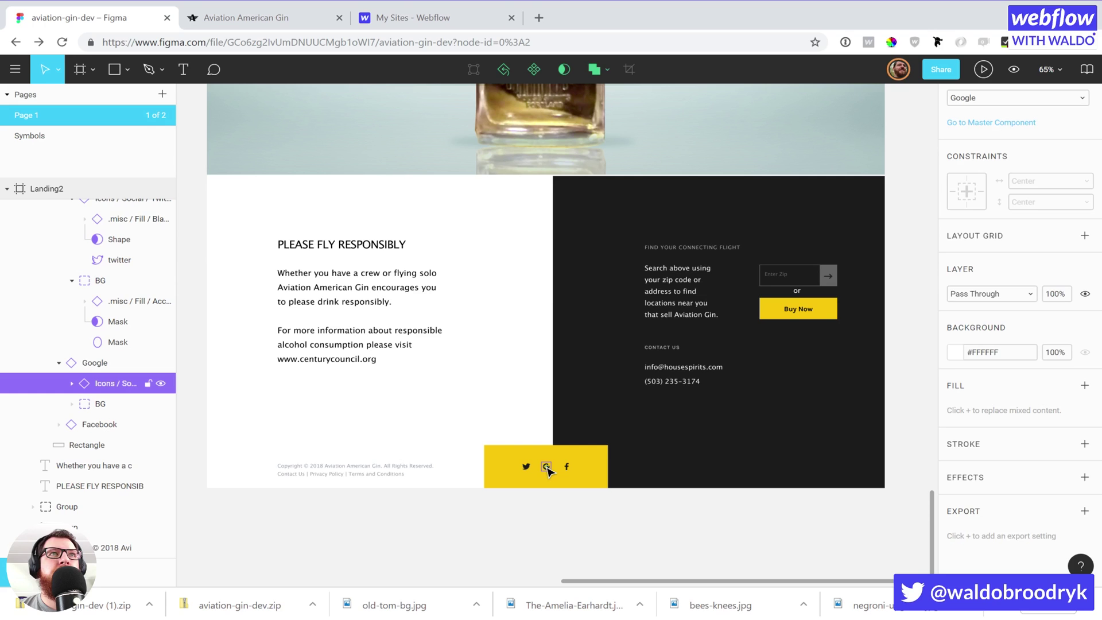
pyautogui.click(72, 383)
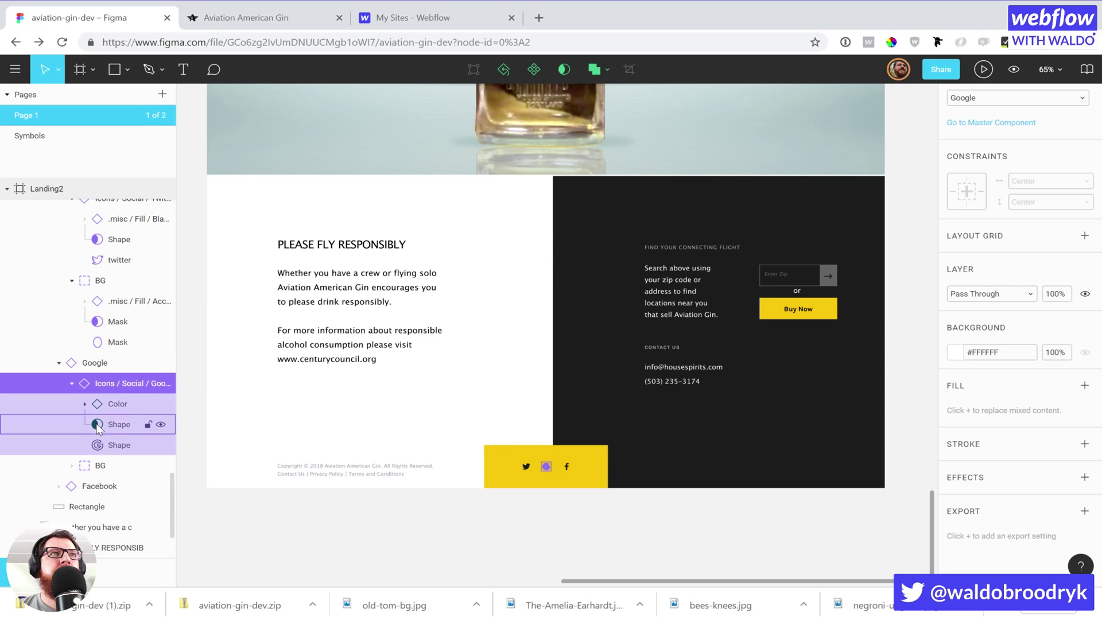
pyautogui.click(115, 445)
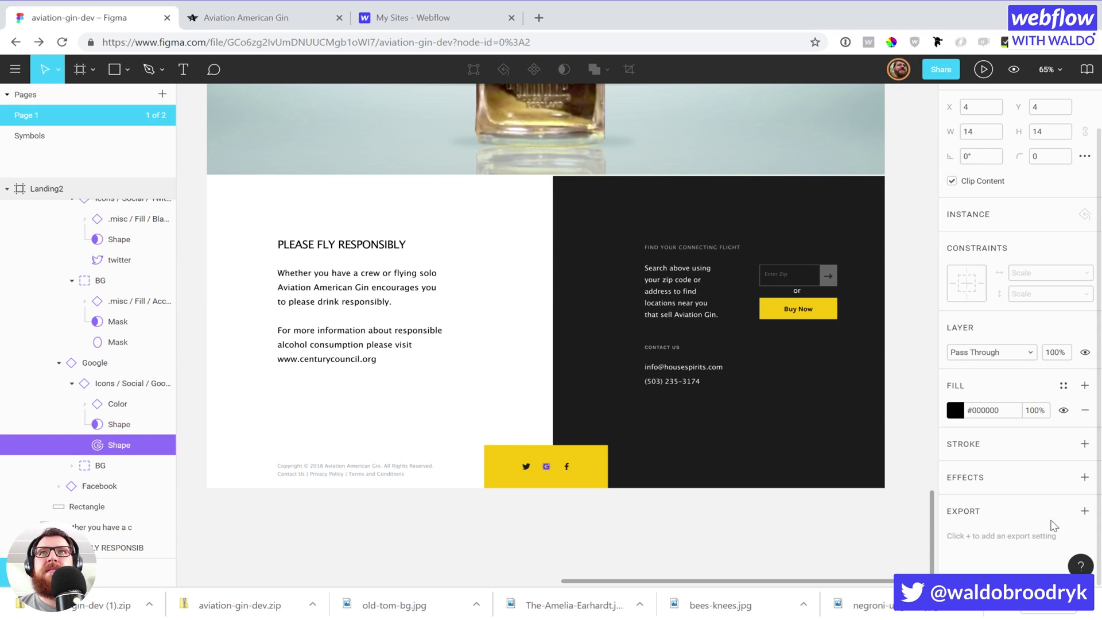
pyautogui.click(1084, 510)
pyautogui.click(1057, 350)
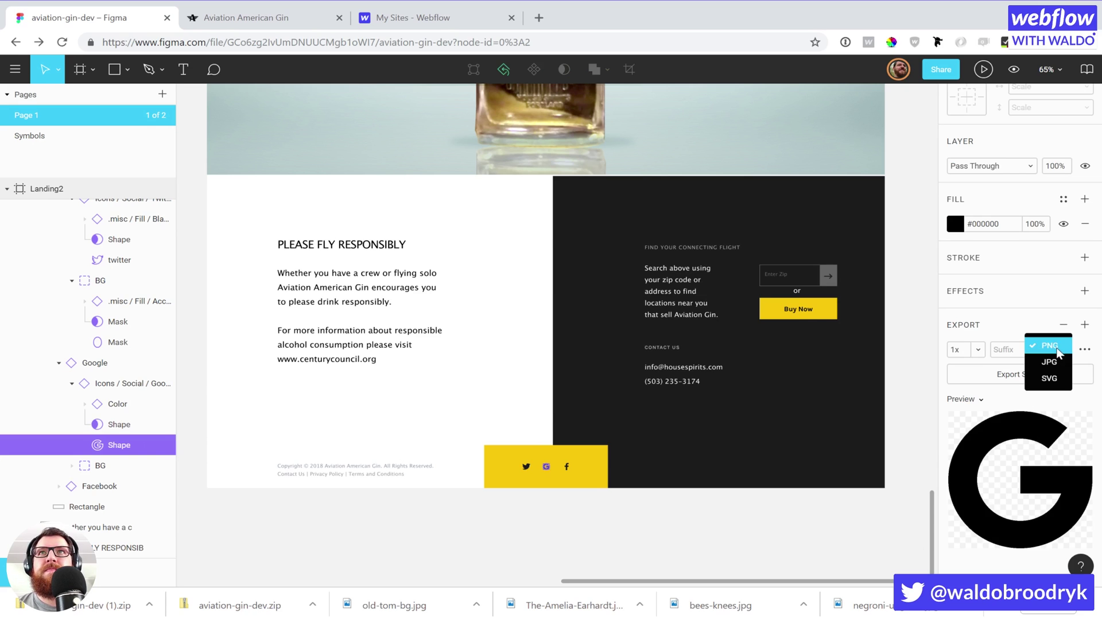
pyautogui.click(1049, 378)
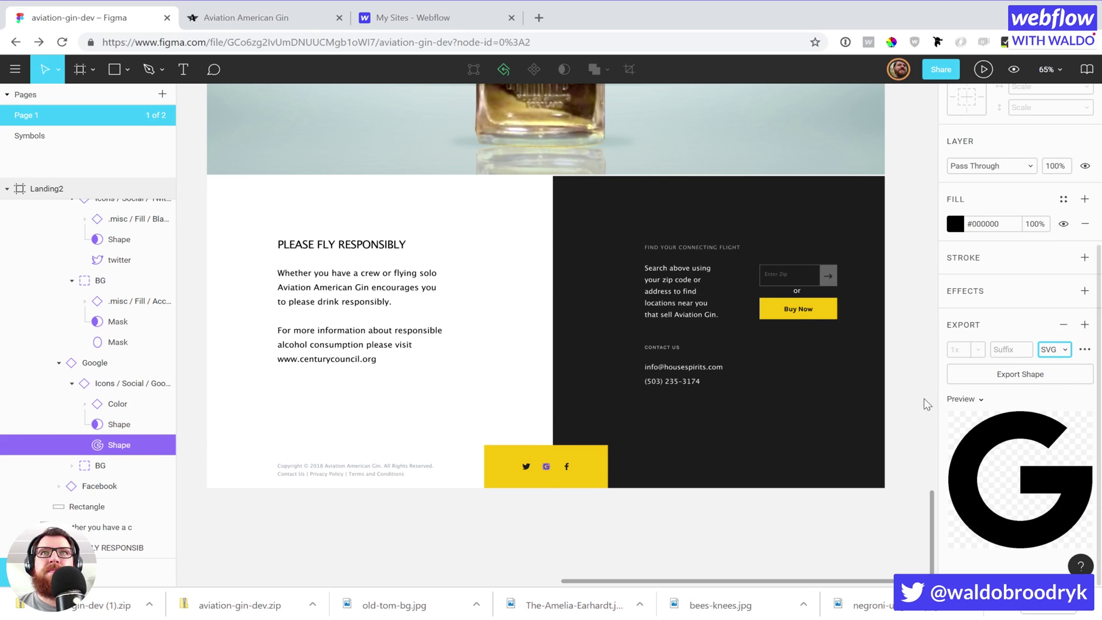
# Rename the G shape as Google and export it as an SVG.
pyautogui.doubleClick(118, 446)
pyautogui.write('Google')
pyautogui.press('Return')
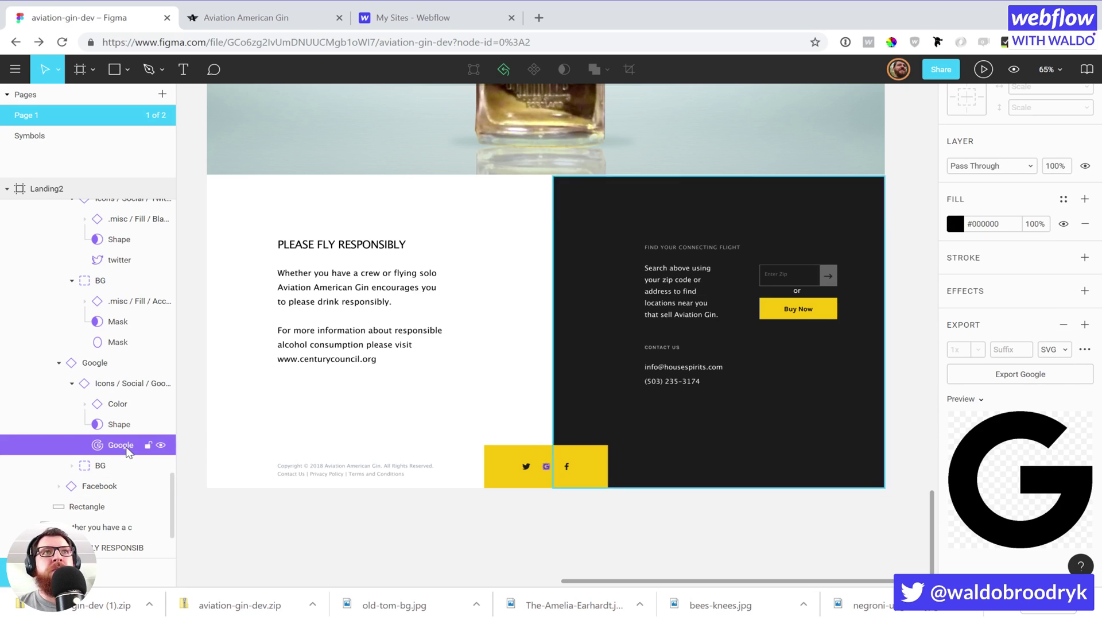
pyautogui.click(1029, 376)
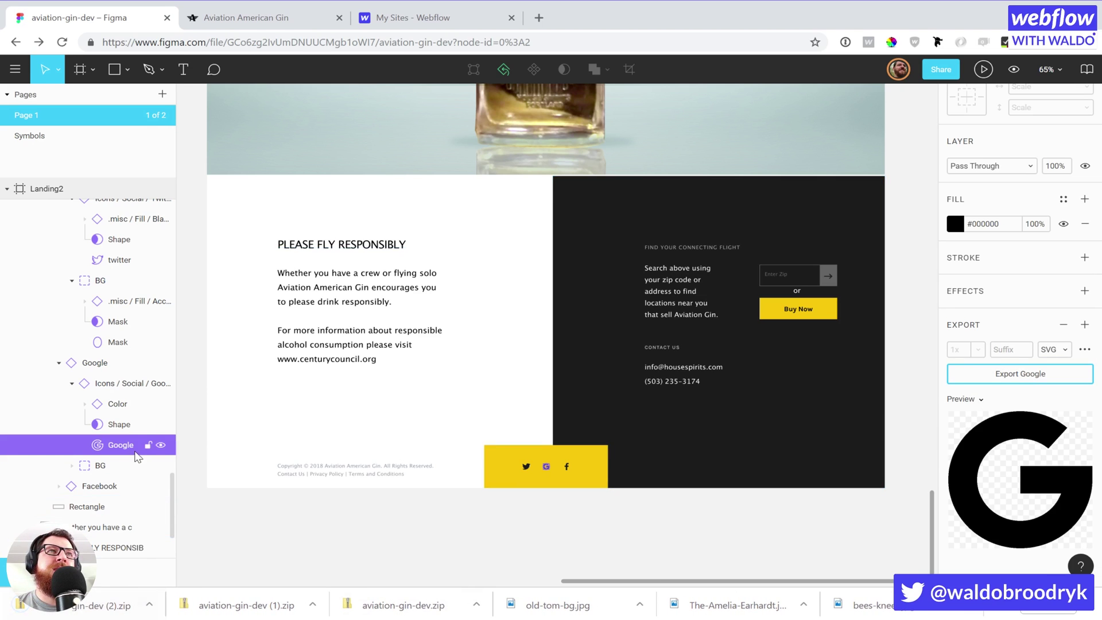
# Rename the f-shaped f_1_ layer nested inside the Facebook icon as facebook.
pyautogui.click(58, 486)
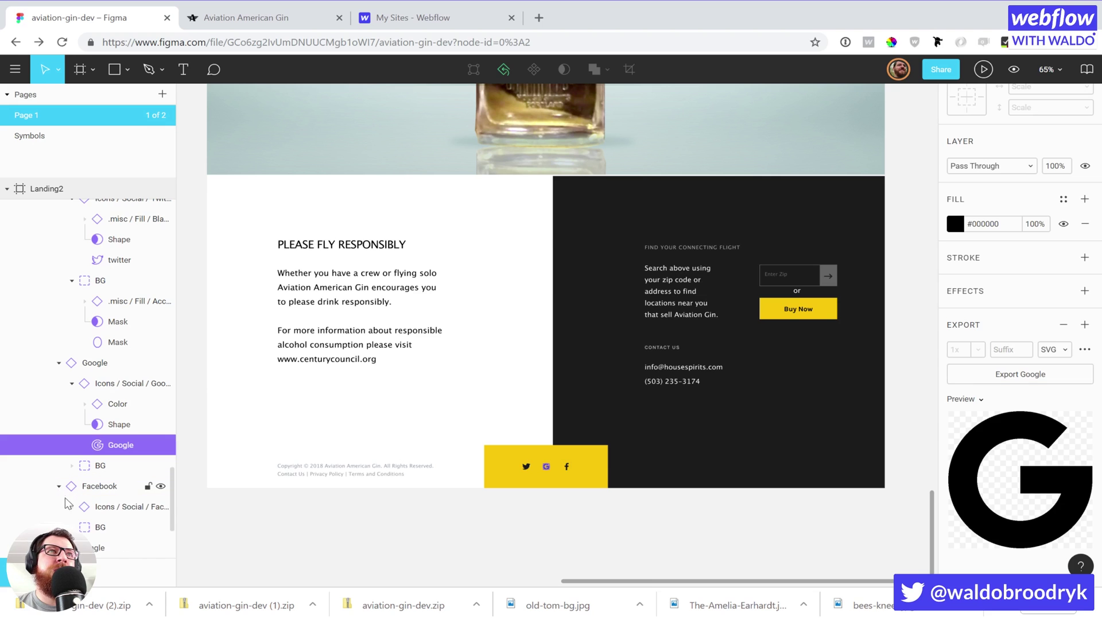
pyautogui.scroll(-4, 137, 499)
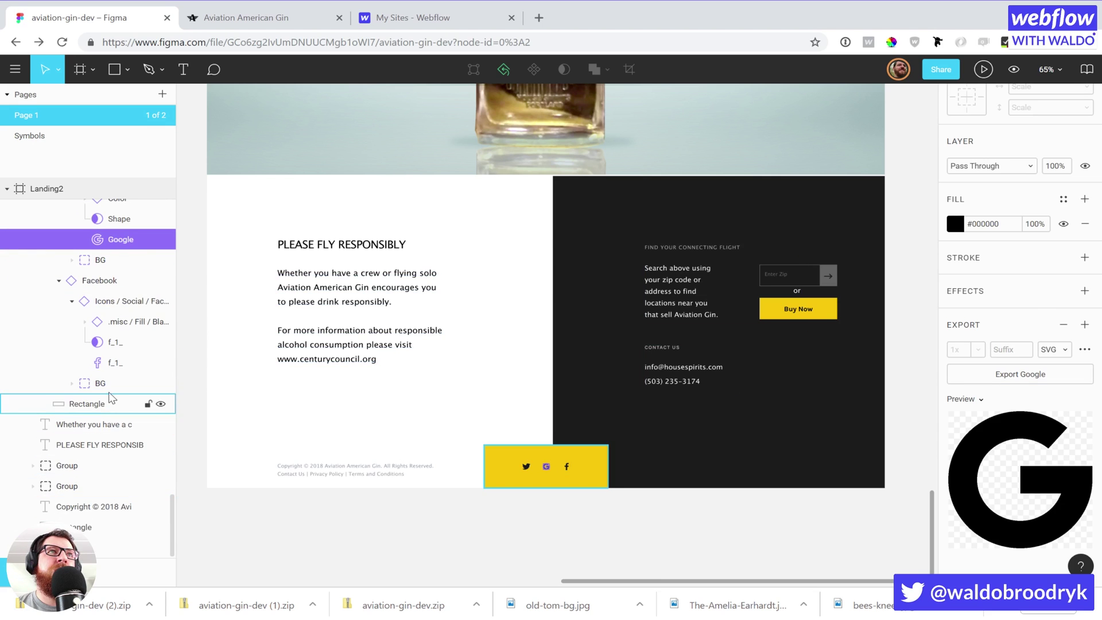
pyautogui.click(98, 365)
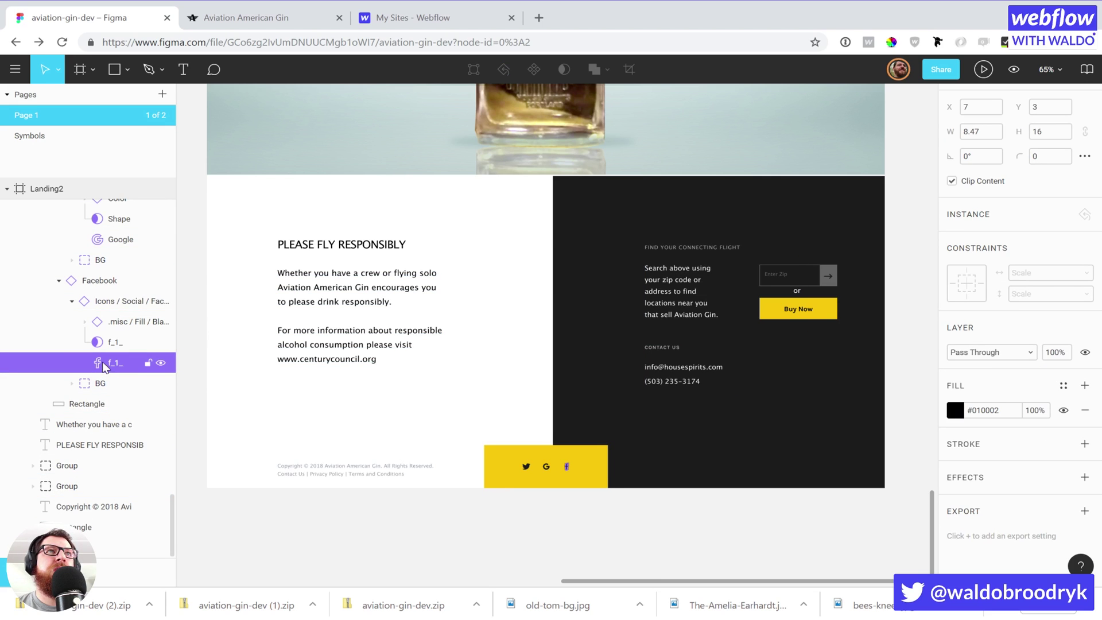
pyautogui.hotkey('shift', '0')
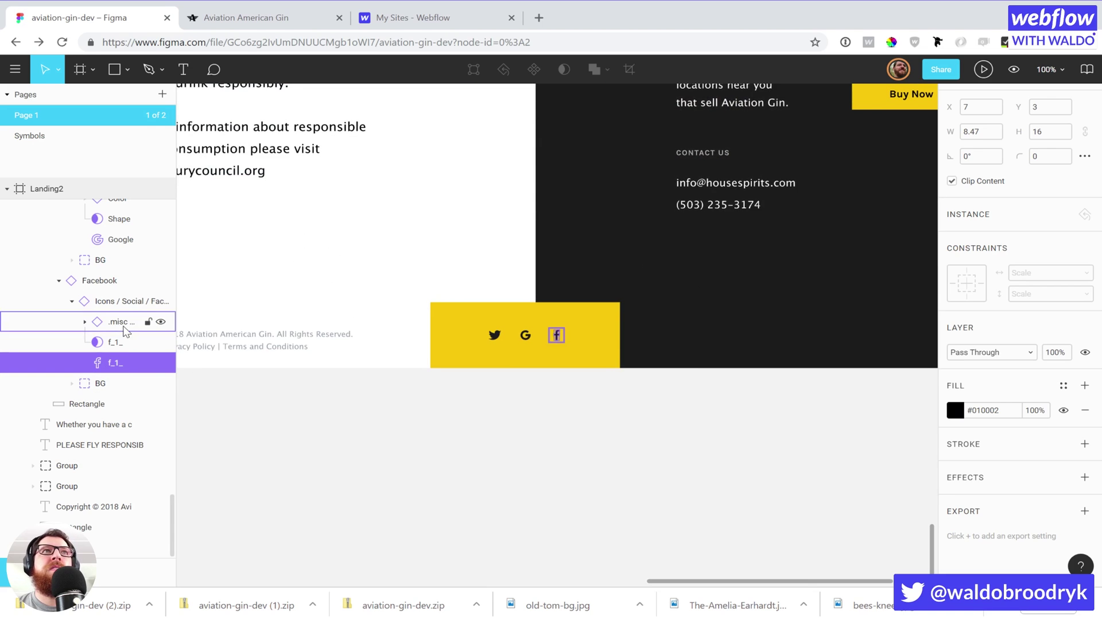
pyautogui.doubleClick(114, 363)
pyautogui.write('facebook')
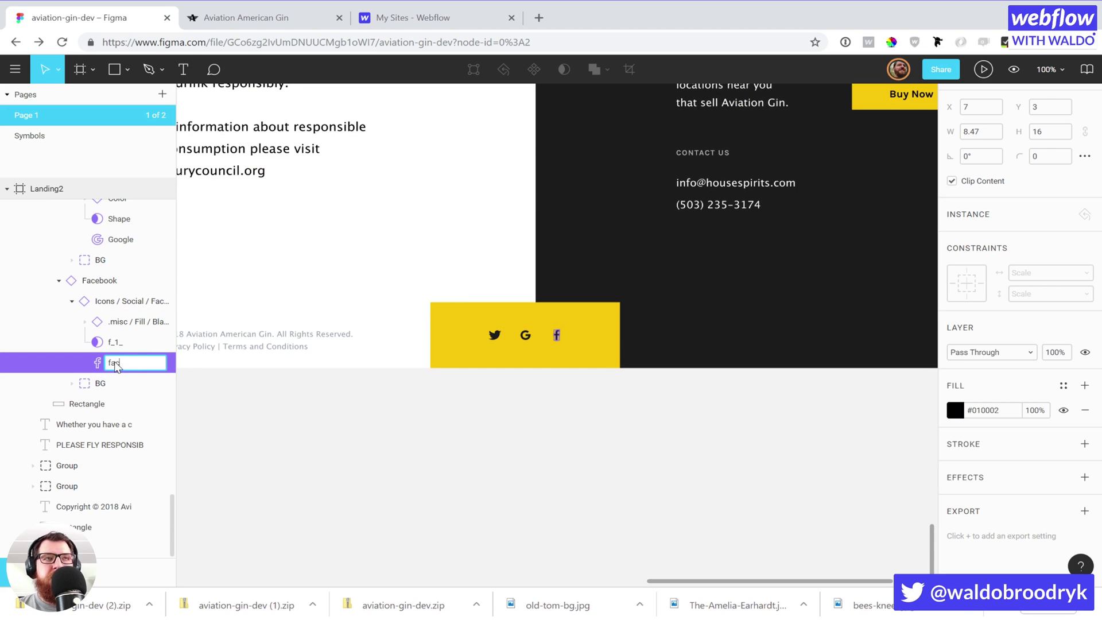
pyautogui.press('Return')
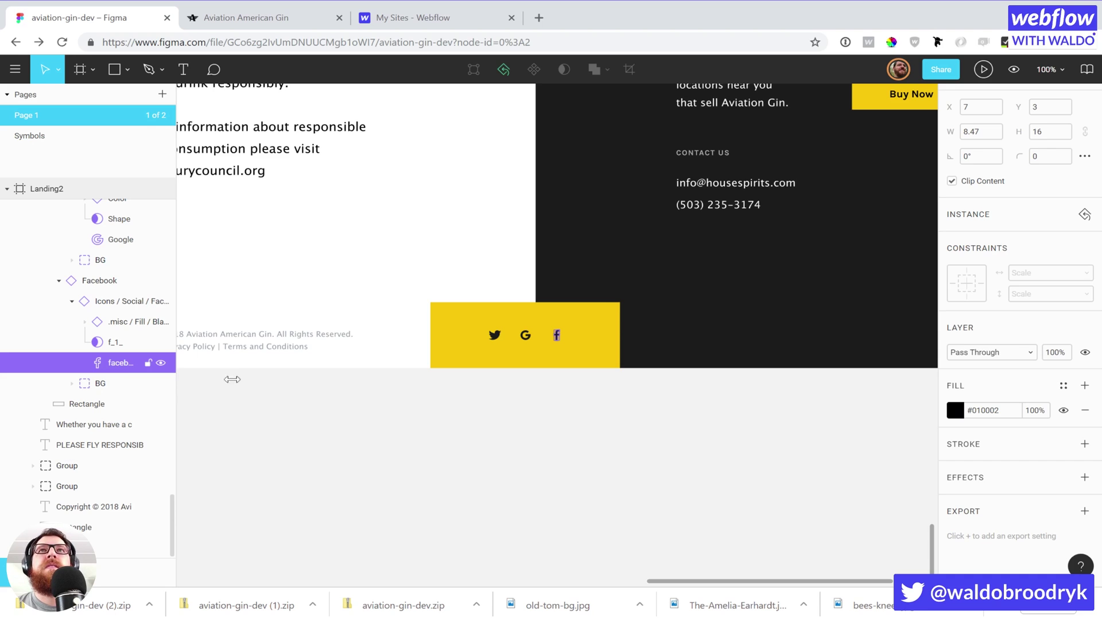
# Export the facebook shape as an SVG and open the downloaded aviation-gin-dev (2).zip.
pyautogui.click(1084, 510)
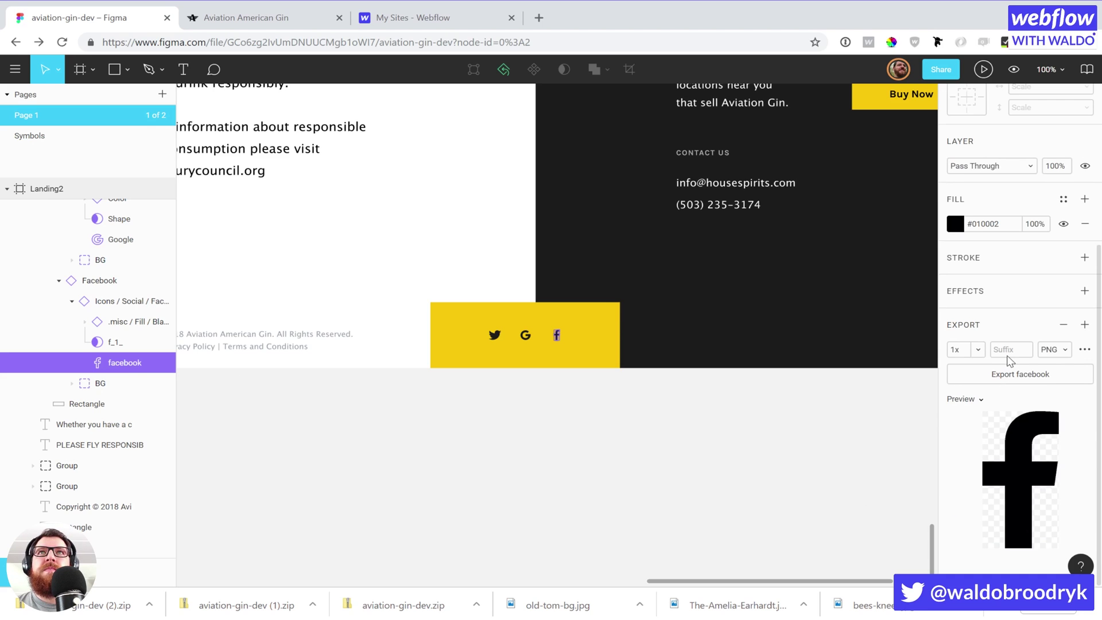
pyautogui.click(1052, 350)
pyautogui.click(1054, 373)
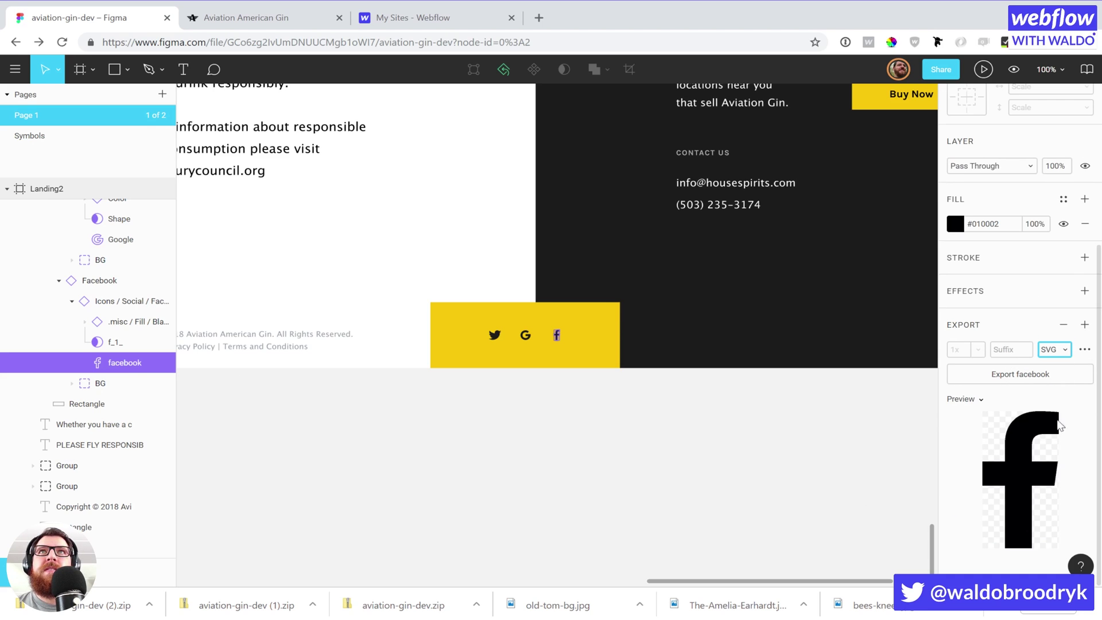
pyautogui.scroll(2, 965, 427)
pyautogui.scroll(-2, 966, 429)
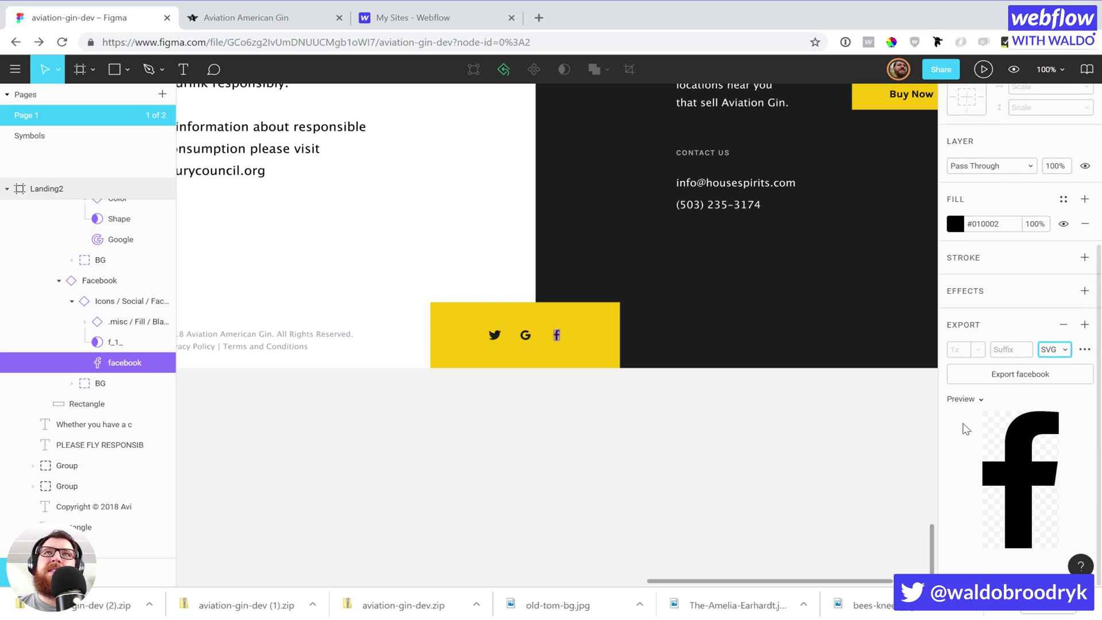
pyautogui.click(1009, 375)
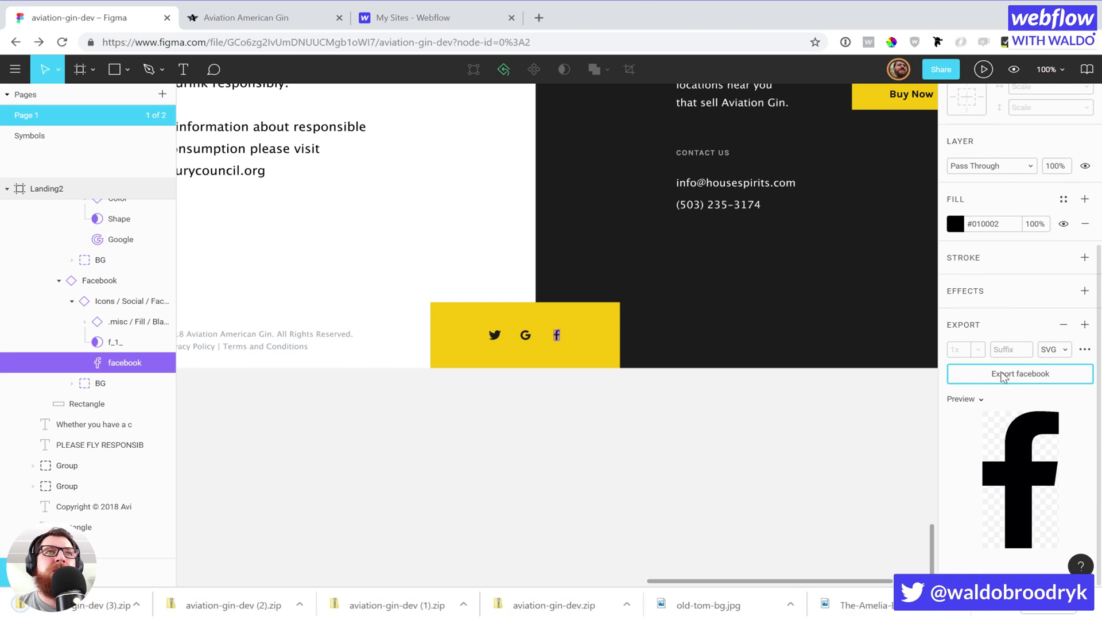
pyautogui.click(230, 605)
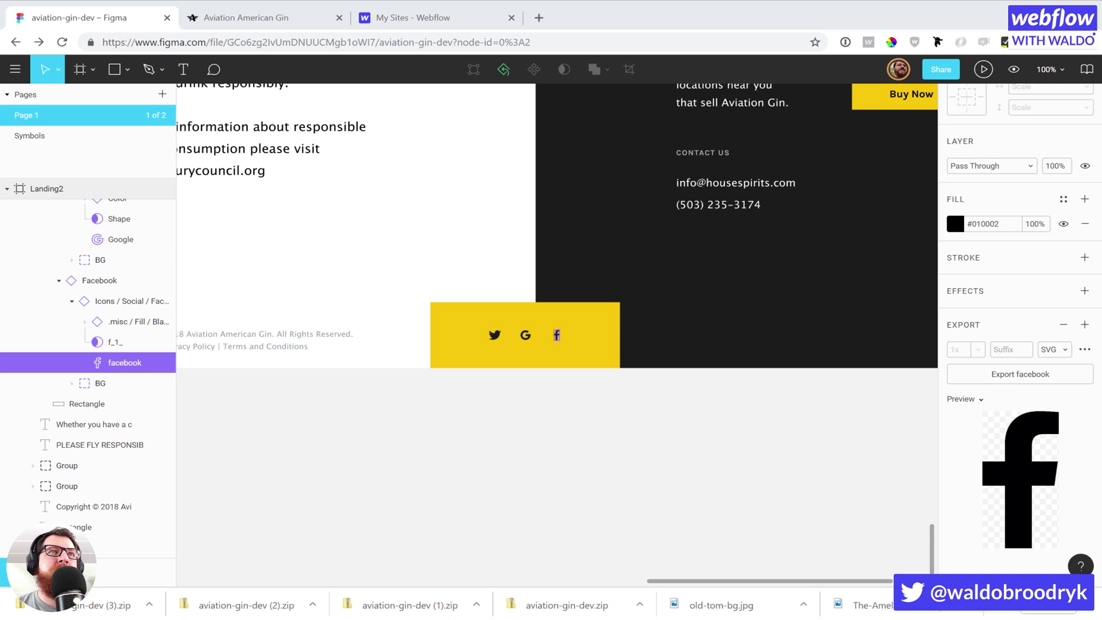
pyautogui.click(247, 605)
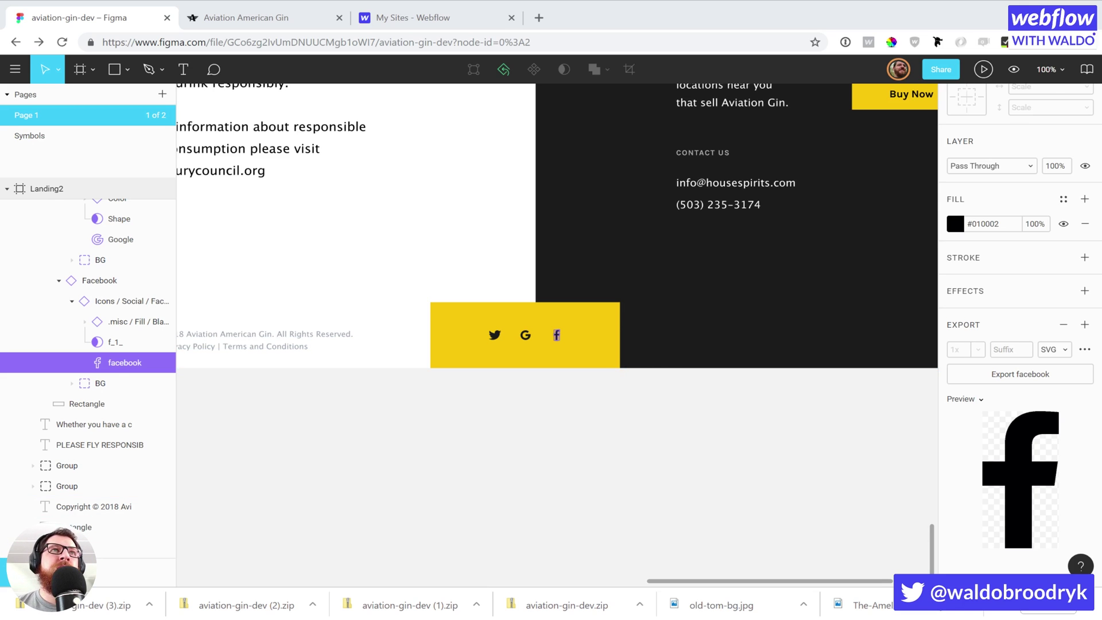
# Rename the arrow-shaped Shape layer inside the footer's Icons / Arrows / Arrow component, beside the Enter Zip field, as right-arrow.
pyautogui.click(408, 438)
pyautogui.scroll(1, 481, 453)
pyautogui.scroll(1, 480, 453)
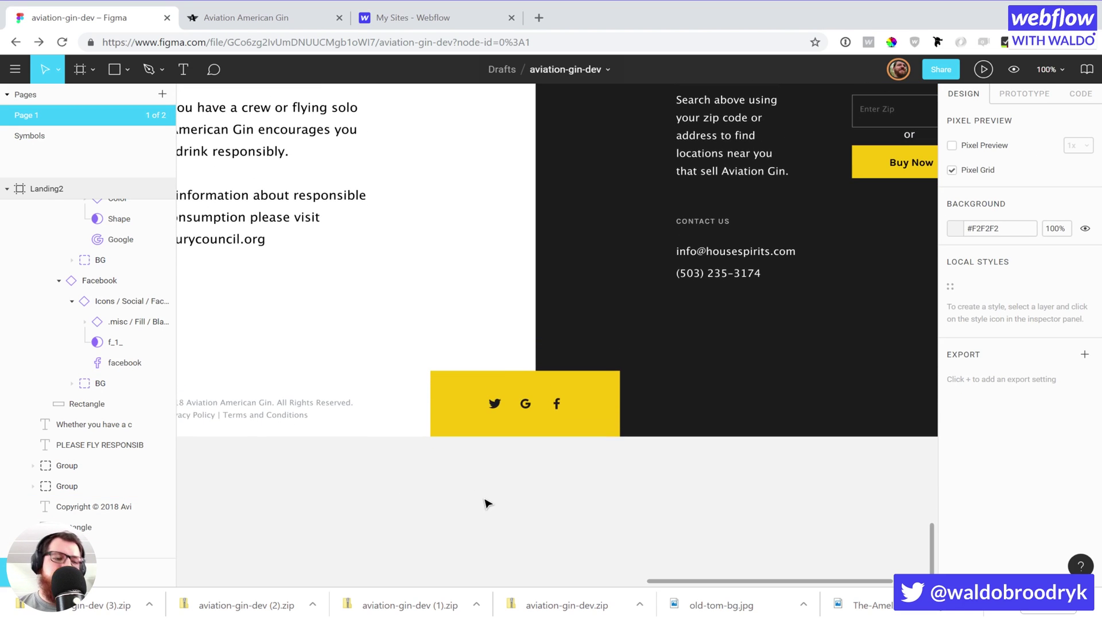
pyautogui.keyDown('alt'); pyautogui.click(522, 482); pyautogui.keyUp('alt')
pyautogui.scroll(2, 495, 473)
pyautogui.scroll(1, 495, 472)
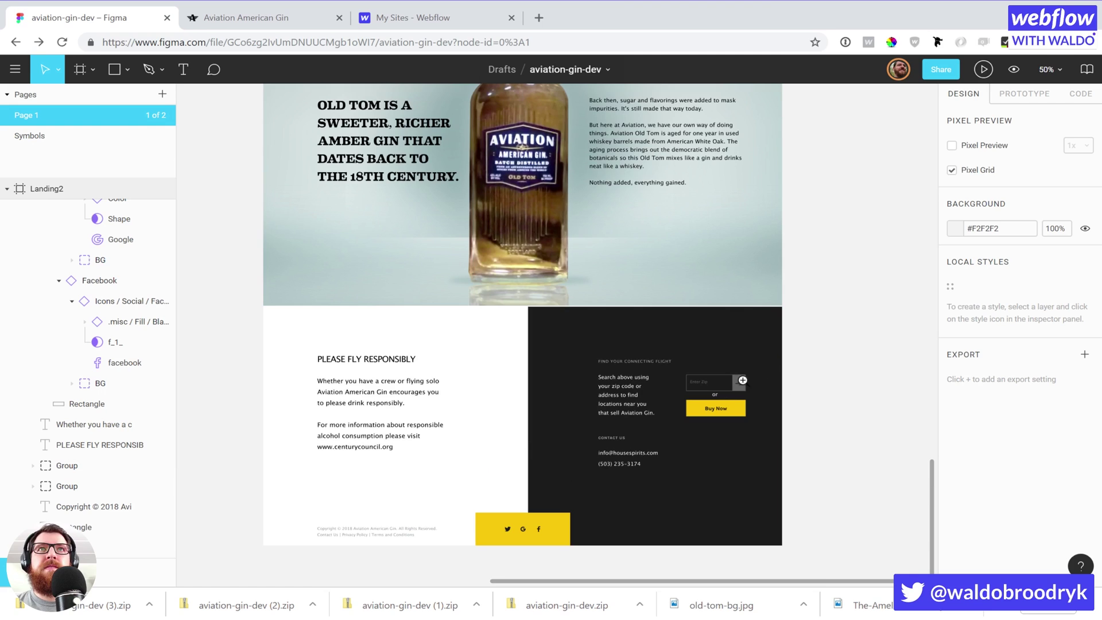
pyautogui.click(743, 380)
pyautogui.click(743, 380)
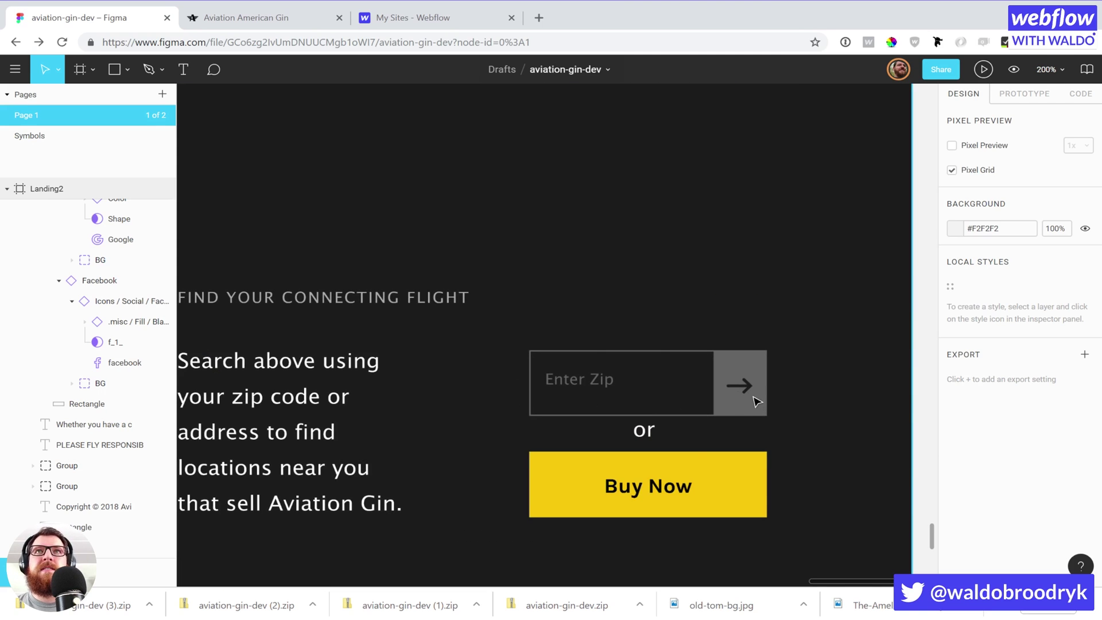
pyautogui.click(744, 390)
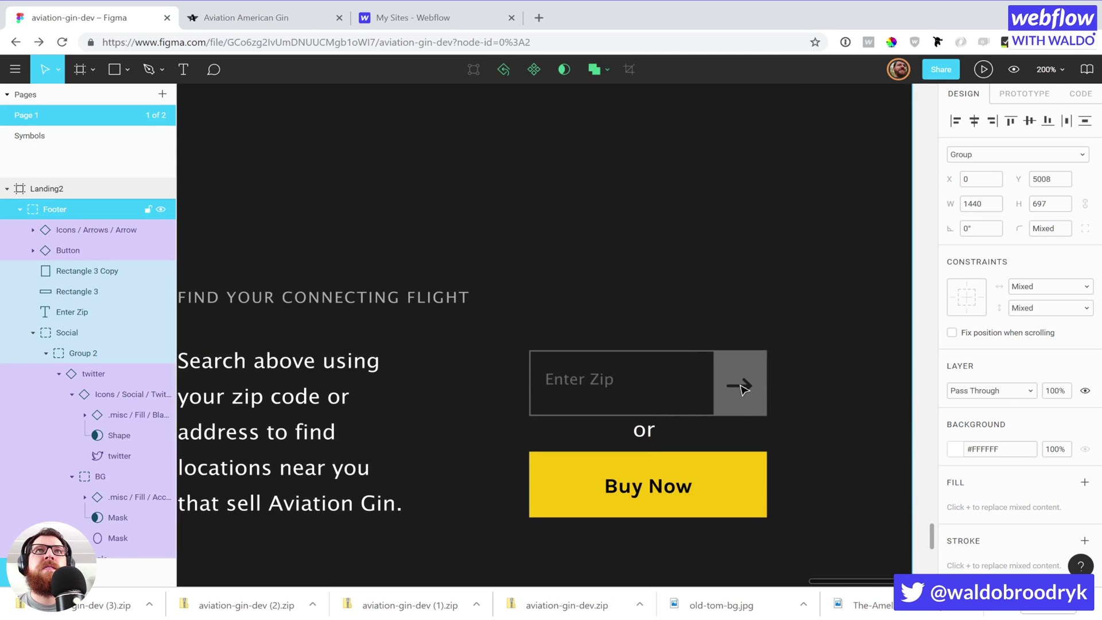
pyautogui.doubleClick(744, 389)
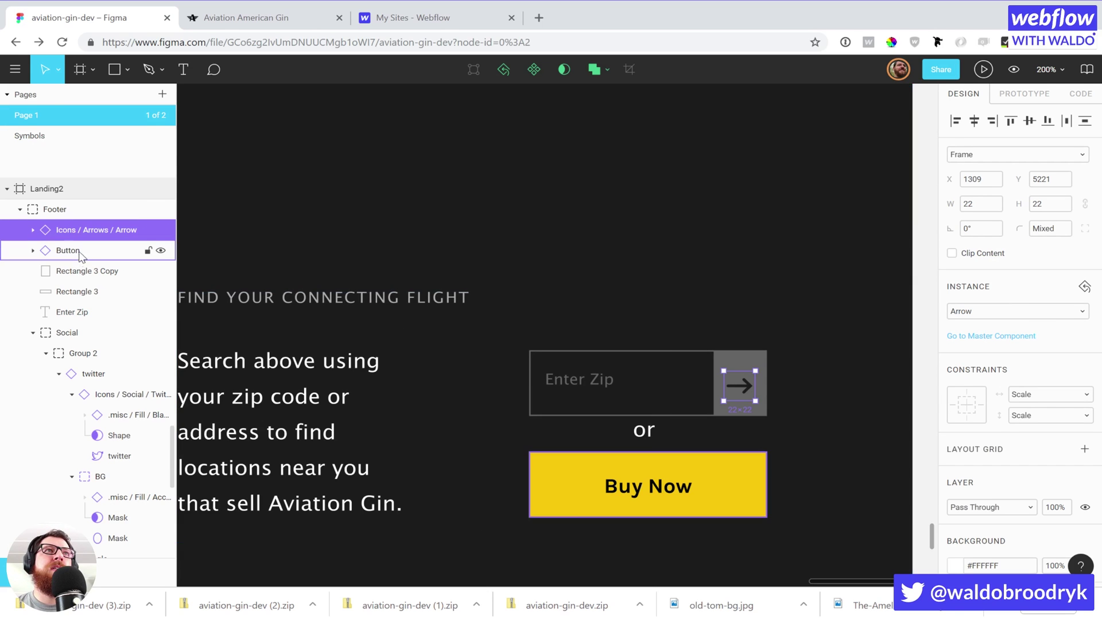
pyautogui.click(33, 230)
pyautogui.click(77, 288)
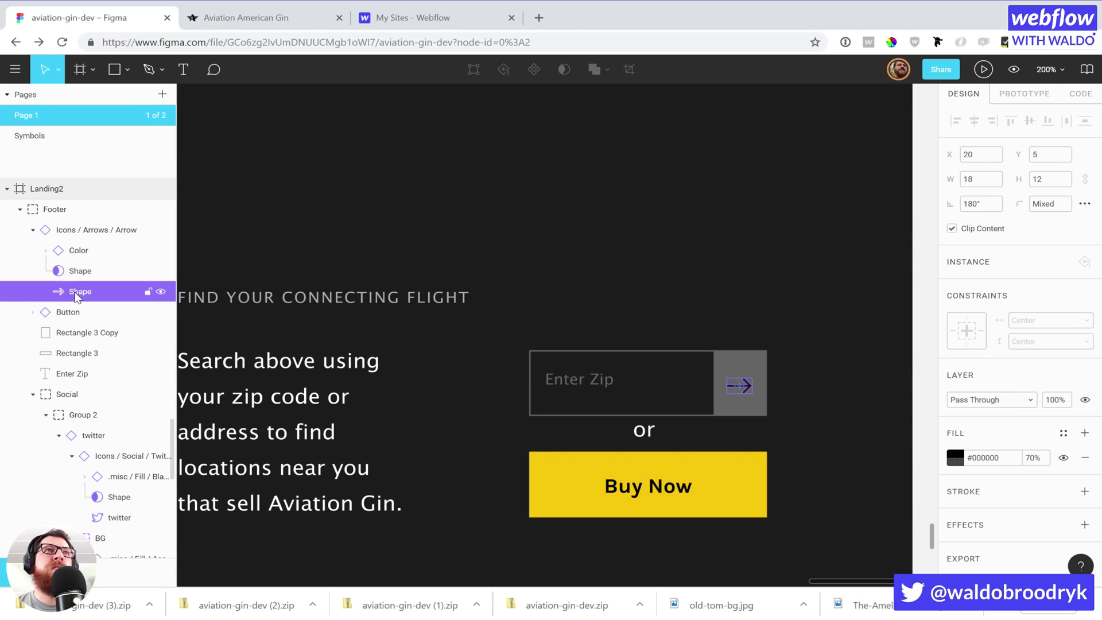
pyautogui.doubleClick(76, 288)
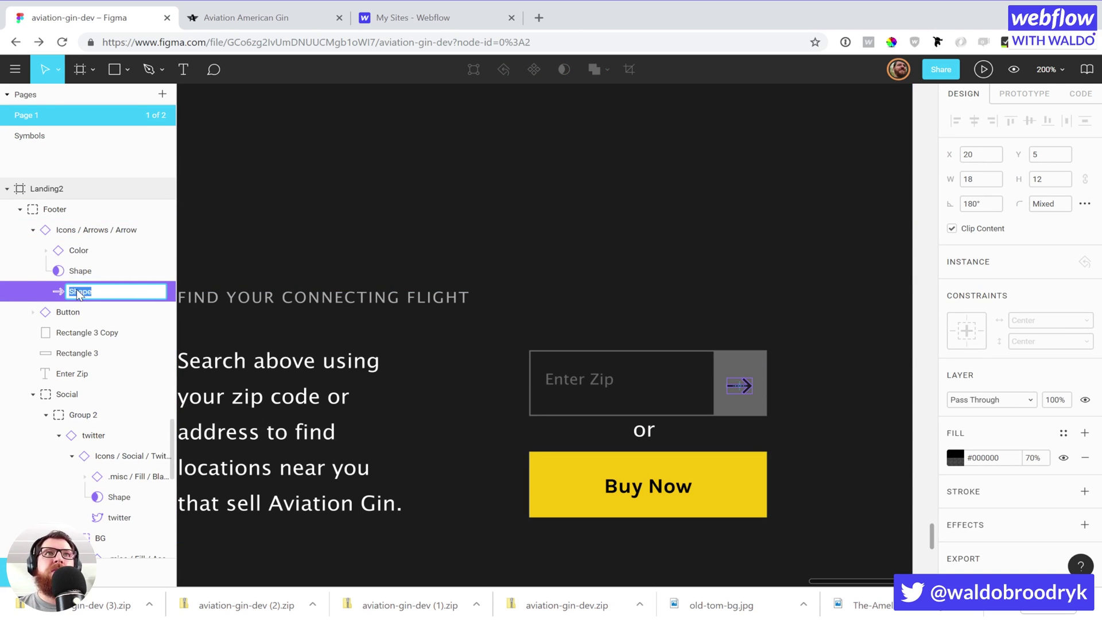
pyautogui.write('right-arrow')
pyautogui.press('Return')
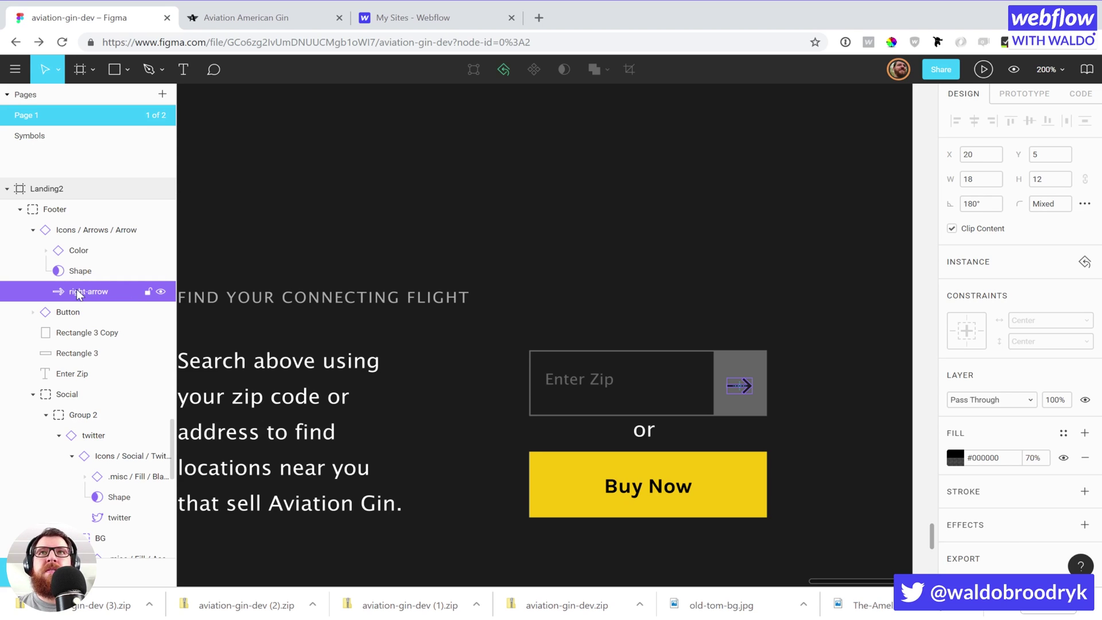
# Add an export setting with SVG format to the right-arrow shape and export it.
pyautogui.scroll(-2, 1052, 465)
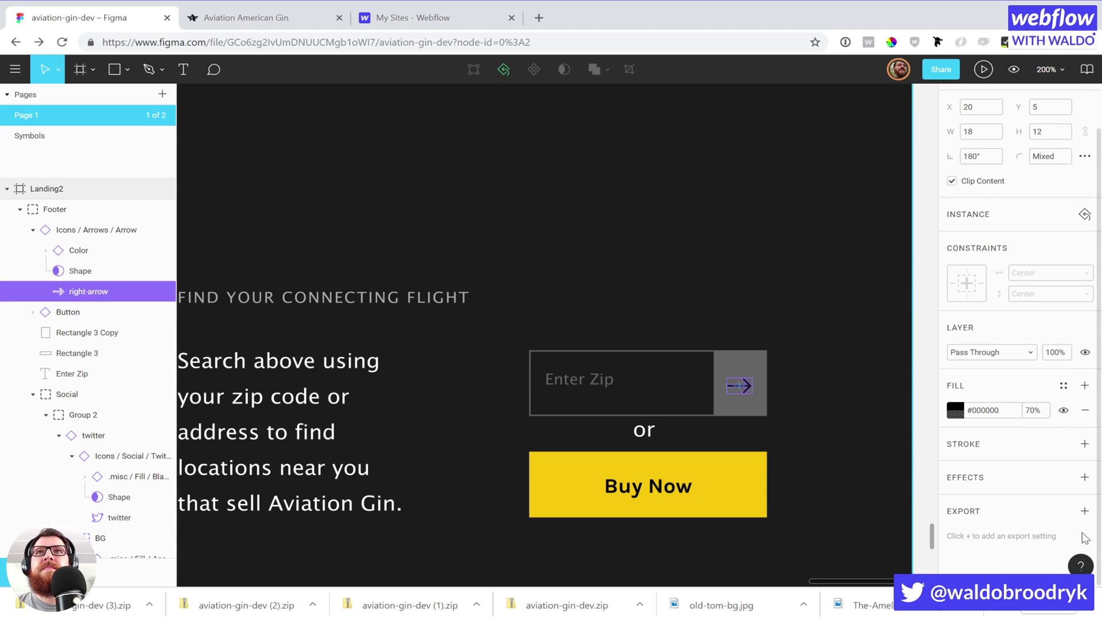
pyautogui.click(1084, 511)
pyautogui.scroll(-3, 1004, 488)
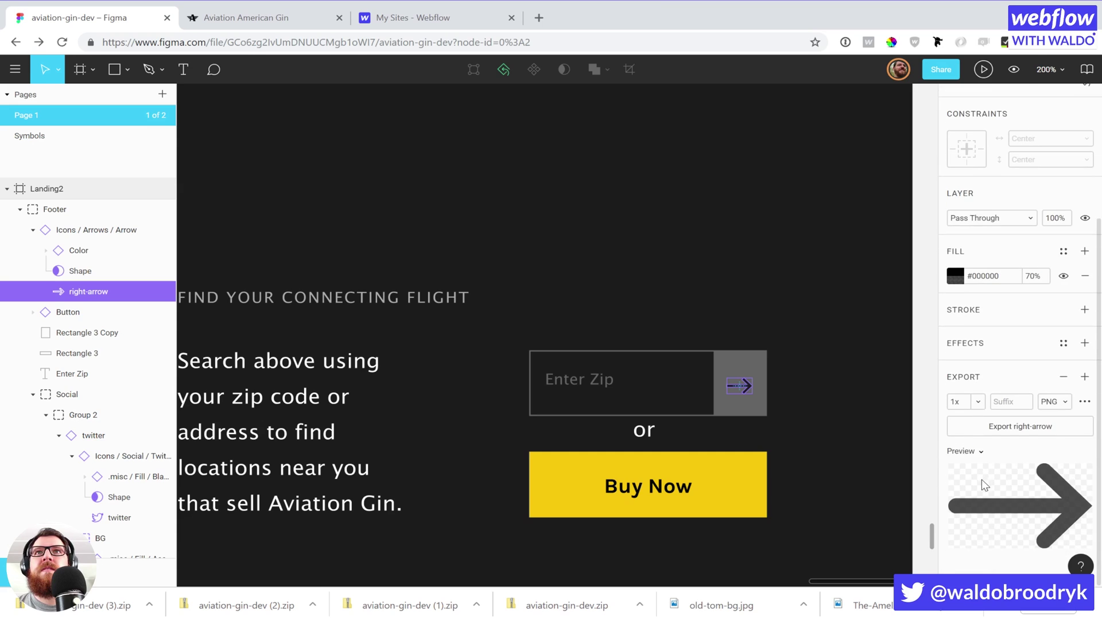
pyautogui.scroll(3, 1052, 397)
pyautogui.scroll(-3, 1033, 490)
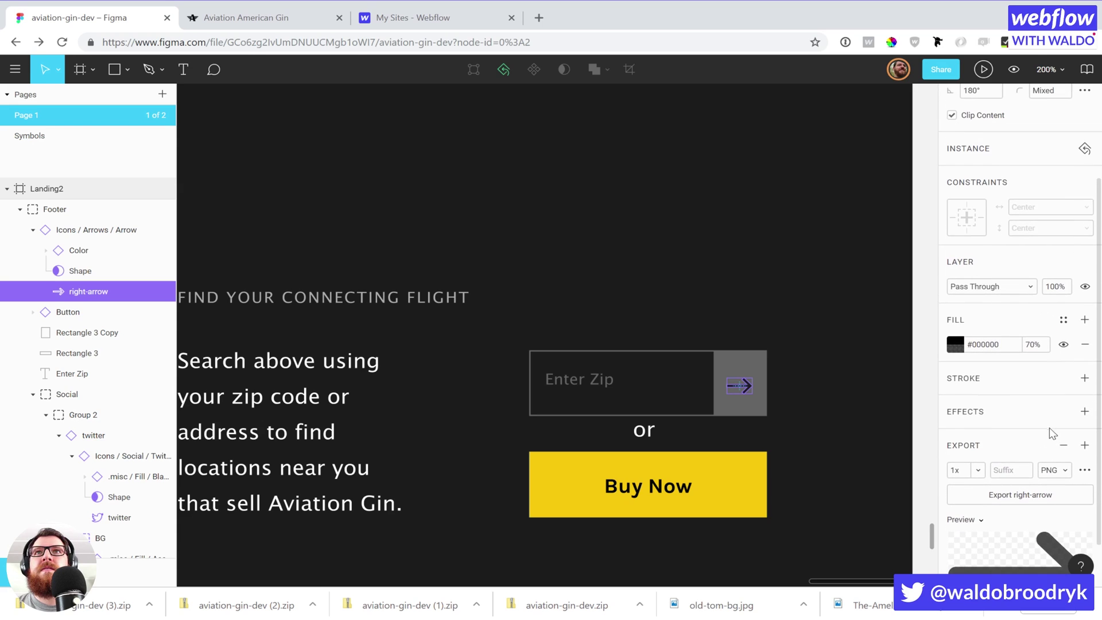
pyautogui.click(1052, 471)
pyautogui.click(1046, 501)
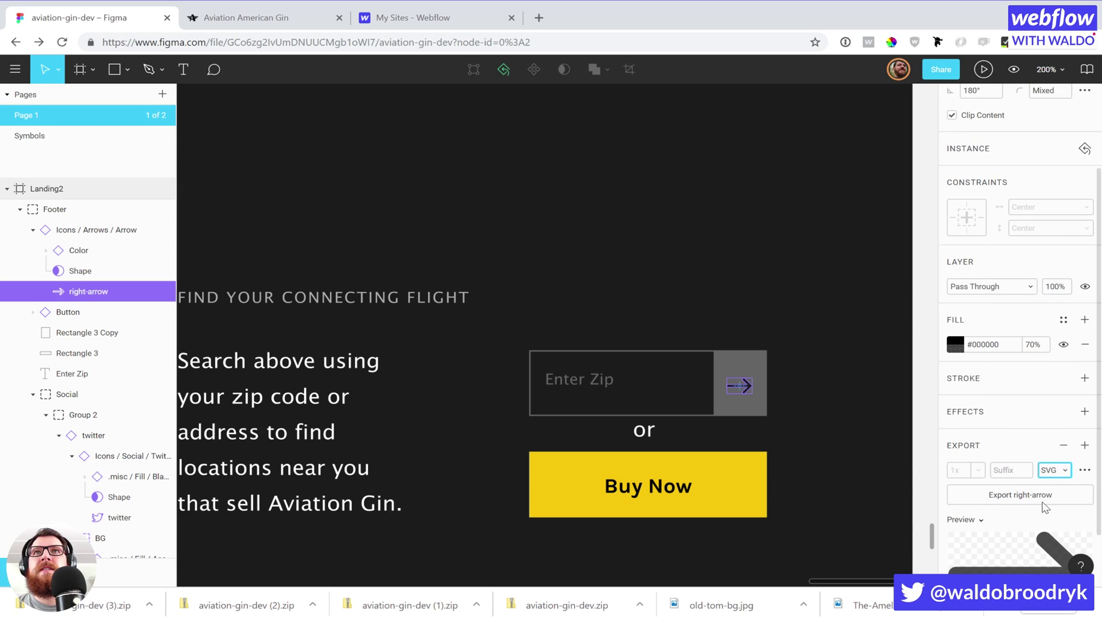
pyautogui.click(997, 495)
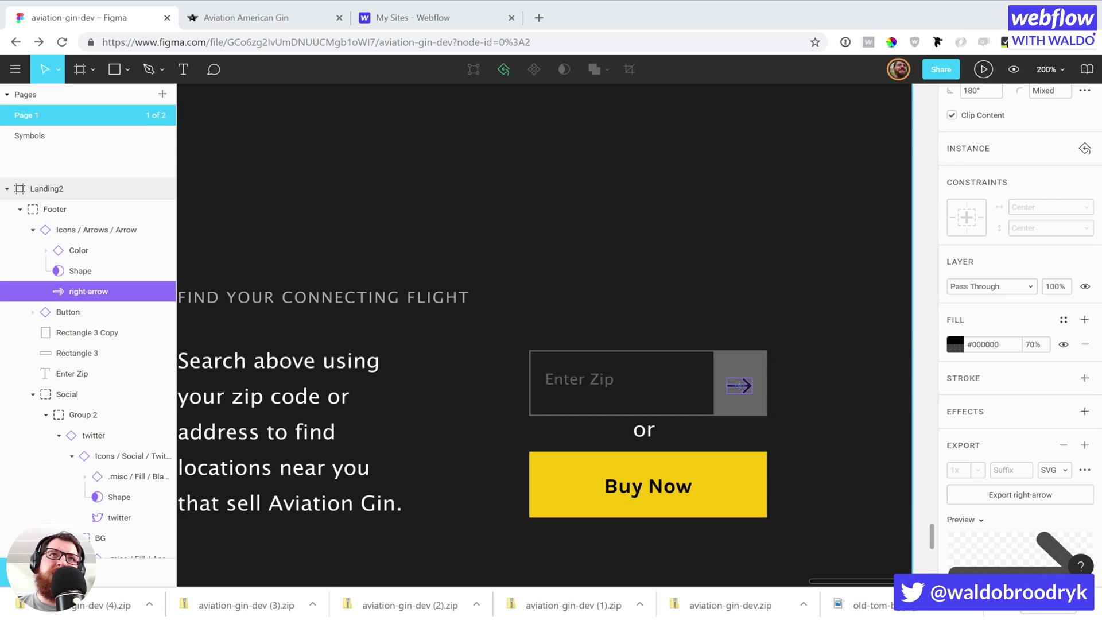
# Select the yellow play Icon component at the edge of the bottling photo in Landing2's Production section.
pyautogui.click(615, 310)
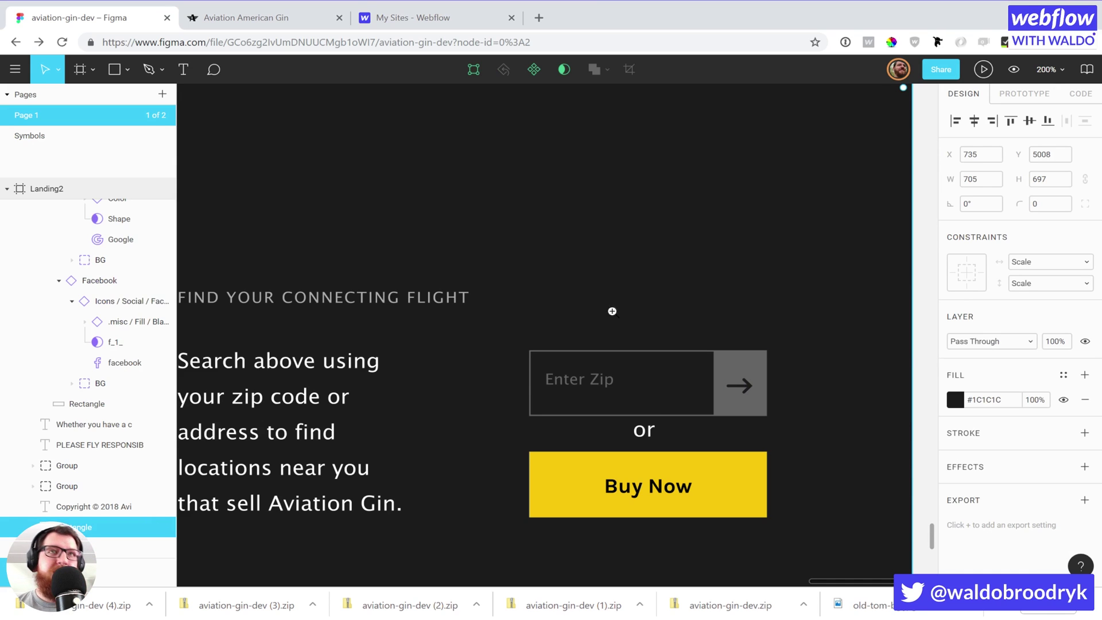
pyautogui.keyDown('alt'); pyautogui.click(561, 283); pyautogui.keyUp('alt')
pyautogui.keyDown('alt'); pyautogui.click(508, 266); pyautogui.keyUp('alt')
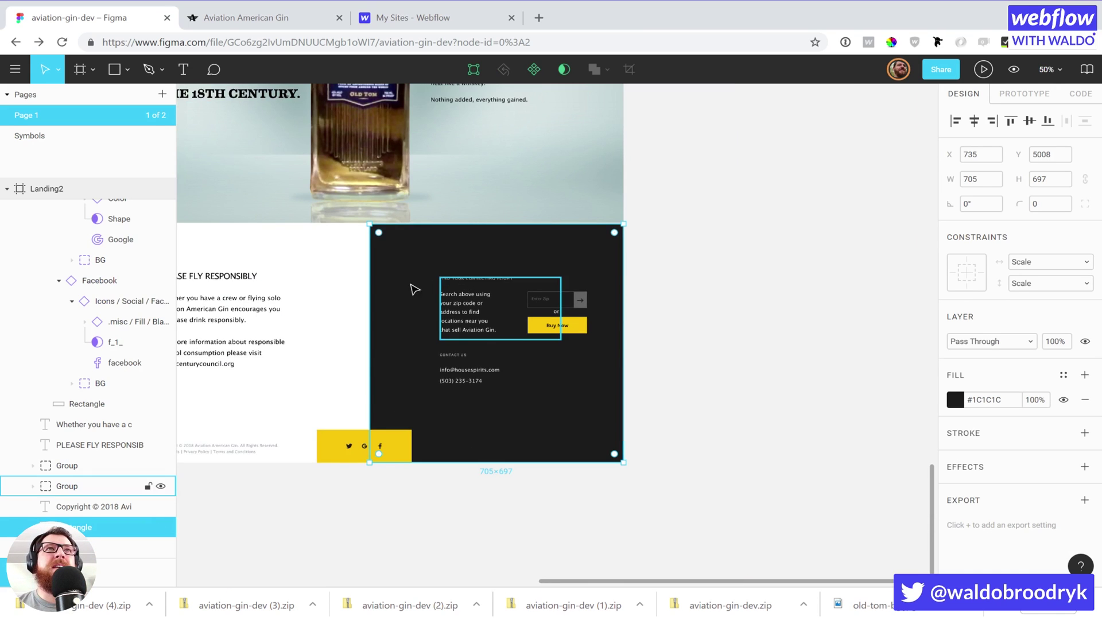
pyautogui.click(701, 325)
pyautogui.scroll(1, 436, 415)
pyautogui.scroll(10, 436, 416)
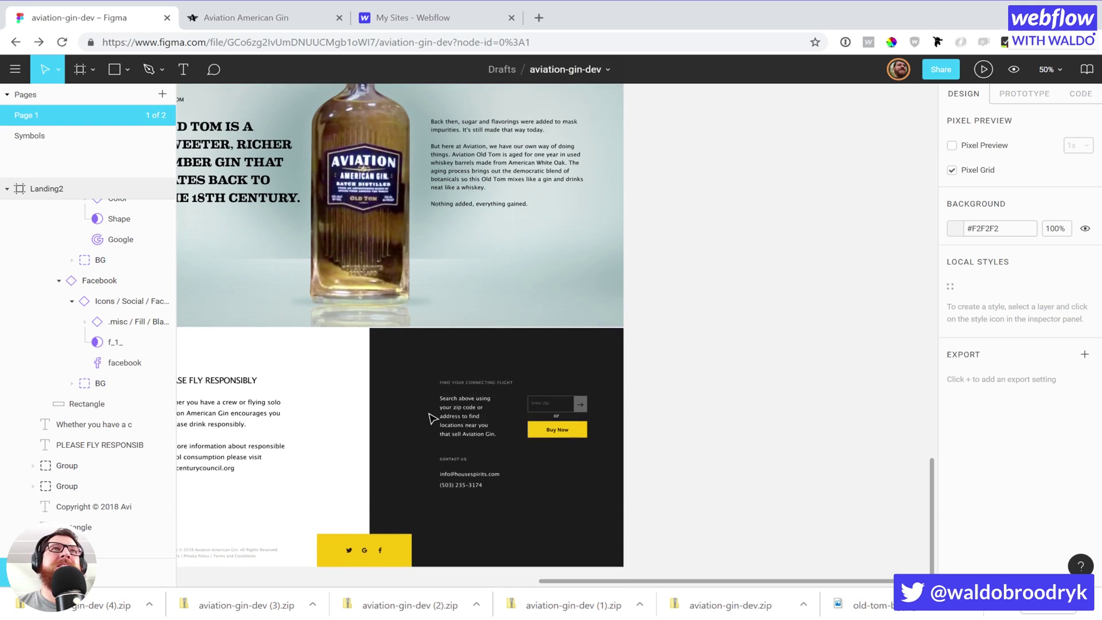
pyautogui.scroll(4, 432, 417)
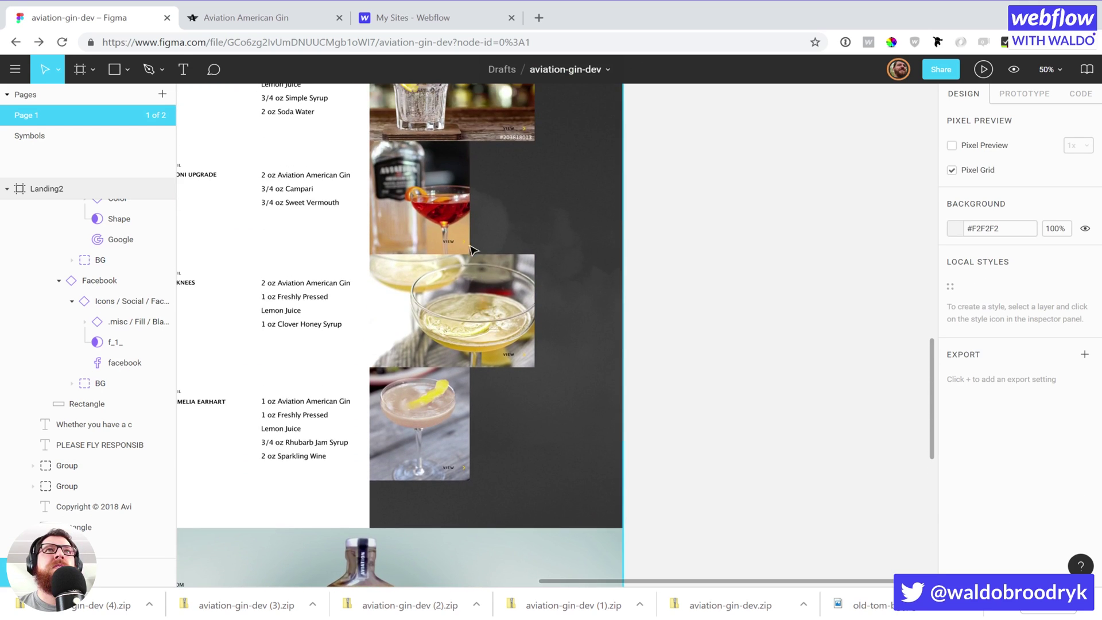
pyautogui.scroll(5, 470, 250)
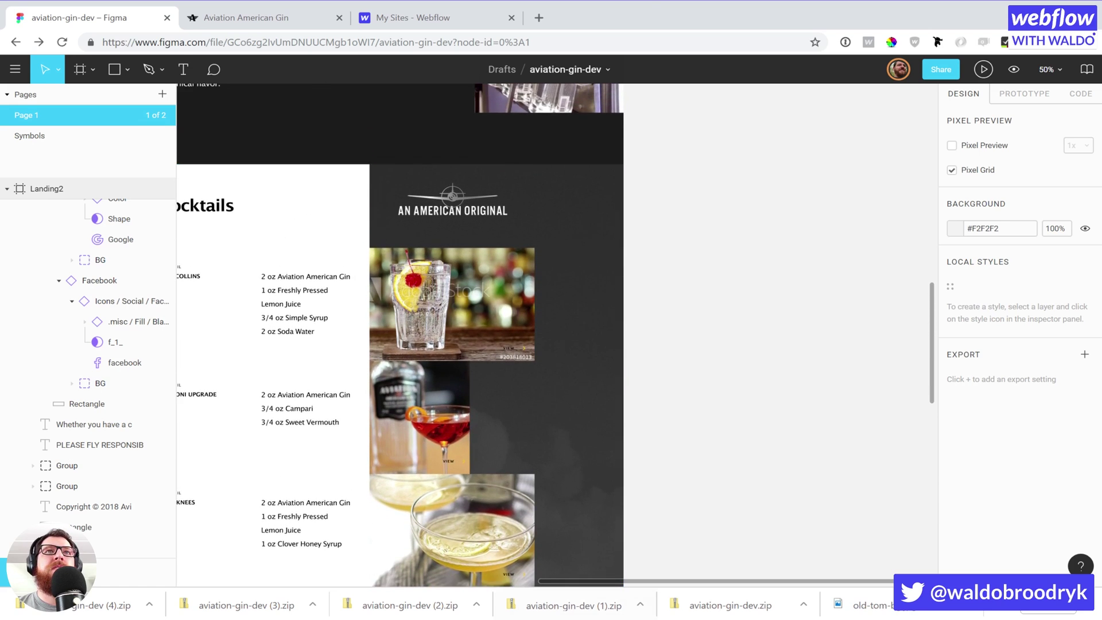
pyautogui.scroll(2, 673, 591)
pyautogui.moveTo(673, 585); pyautogui.dragTo(585, 584)
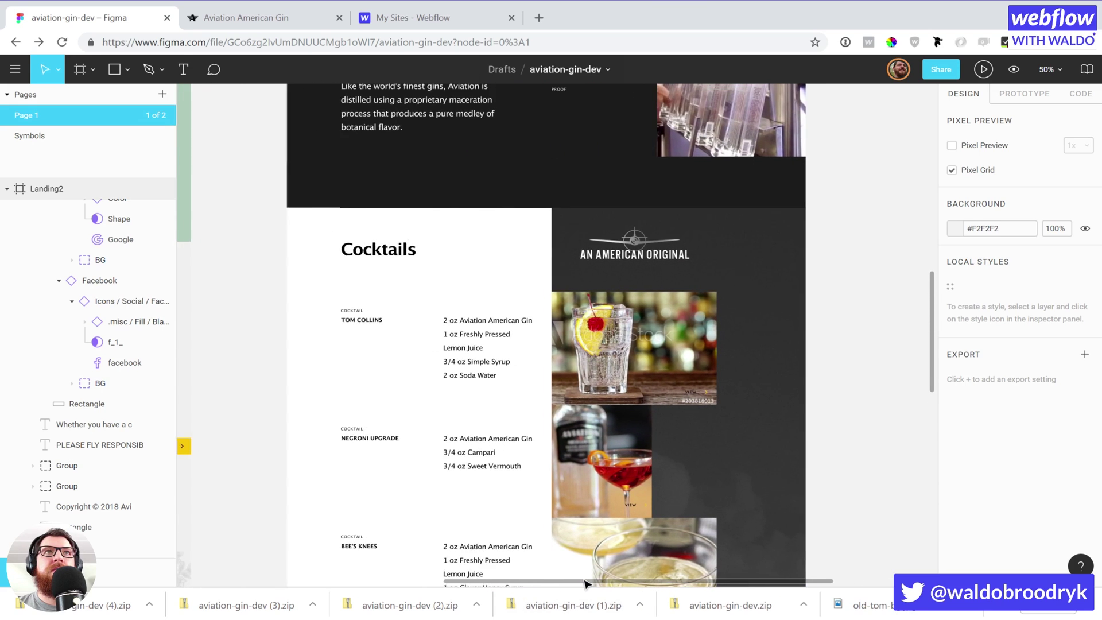
pyautogui.scroll(3, 683, 433)
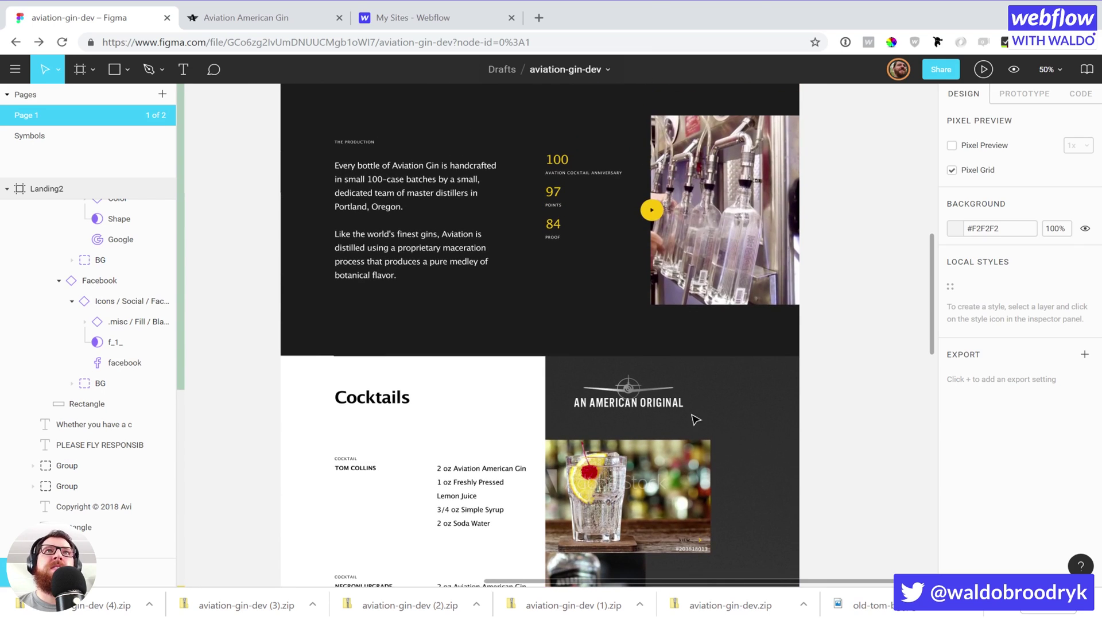
pyautogui.click(650, 212)
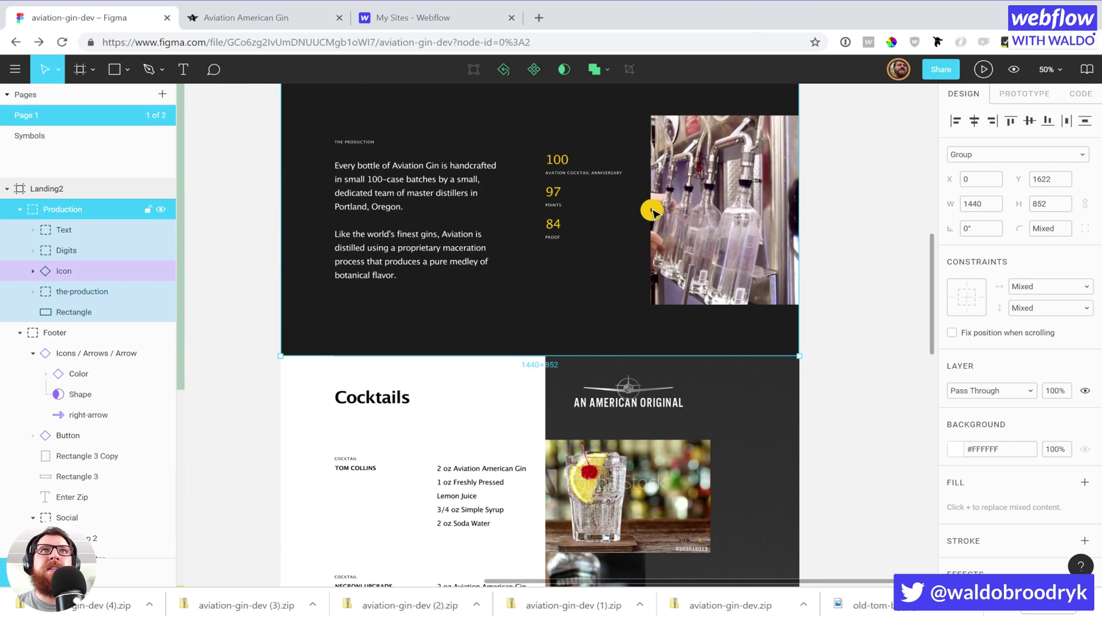
pyautogui.scroll(10, 653, 212)
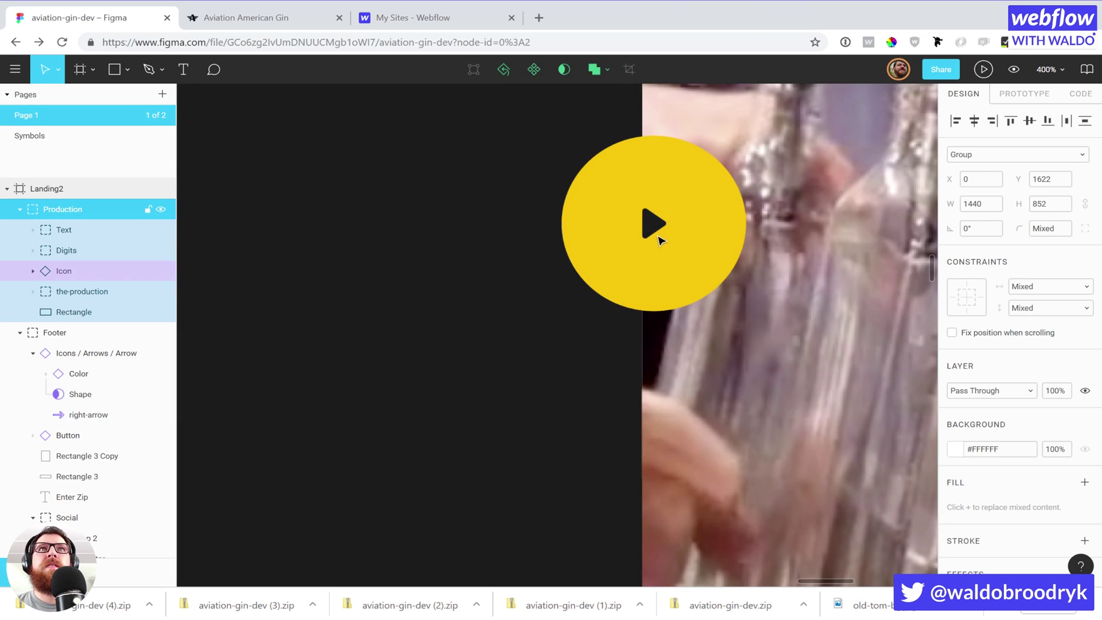
pyautogui.doubleClick(655, 224)
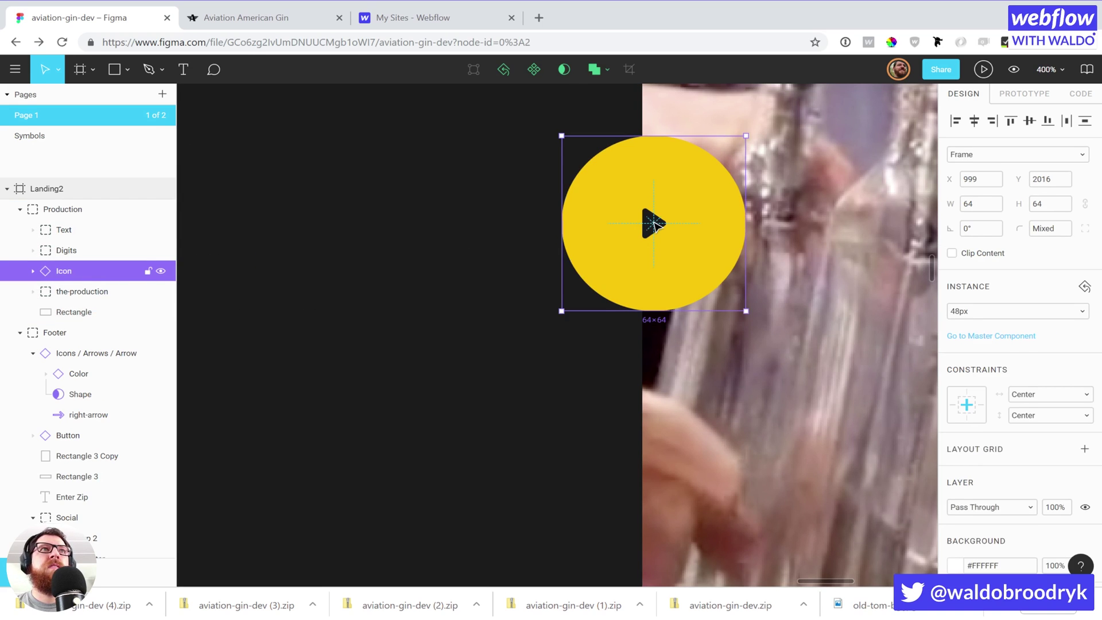
# Expand the play Icon down to its nested Icons / Basic / Play component and select the triangle-shaped Shape layer.
pyautogui.click(32, 272)
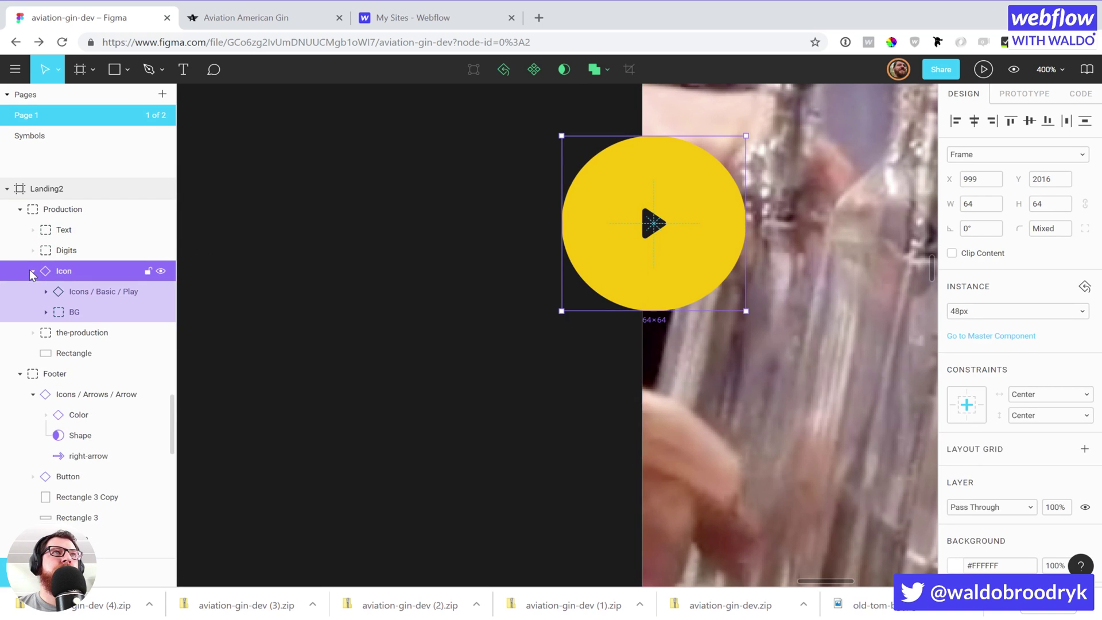
pyautogui.click(160, 271)
pyautogui.click(160, 271)
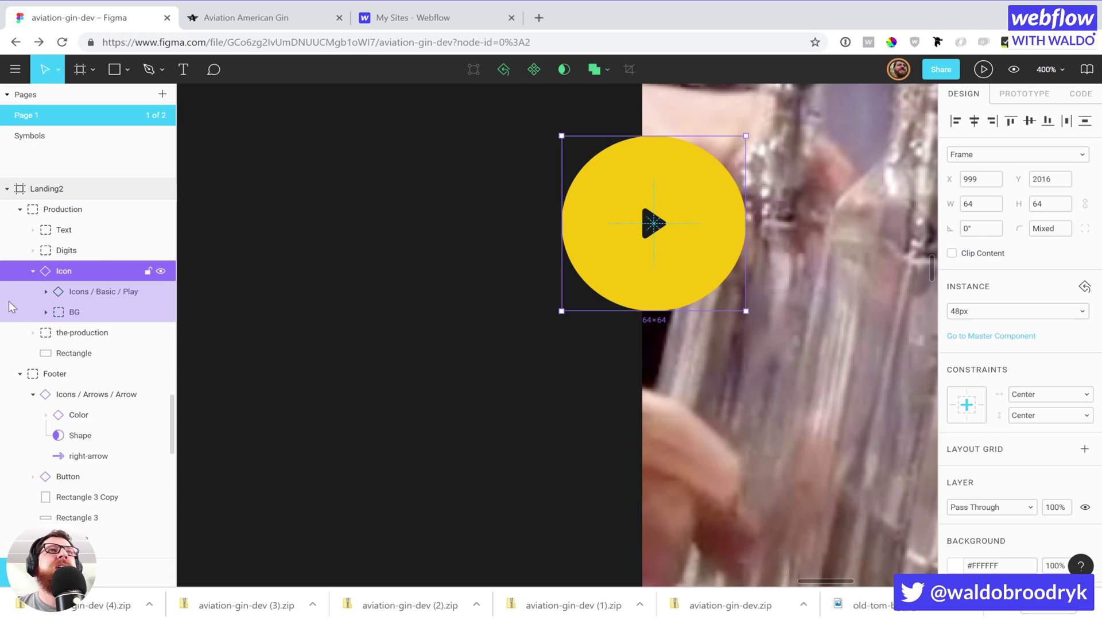
pyautogui.moveTo(105, 295); pyautogui.dragTo(48, 299)
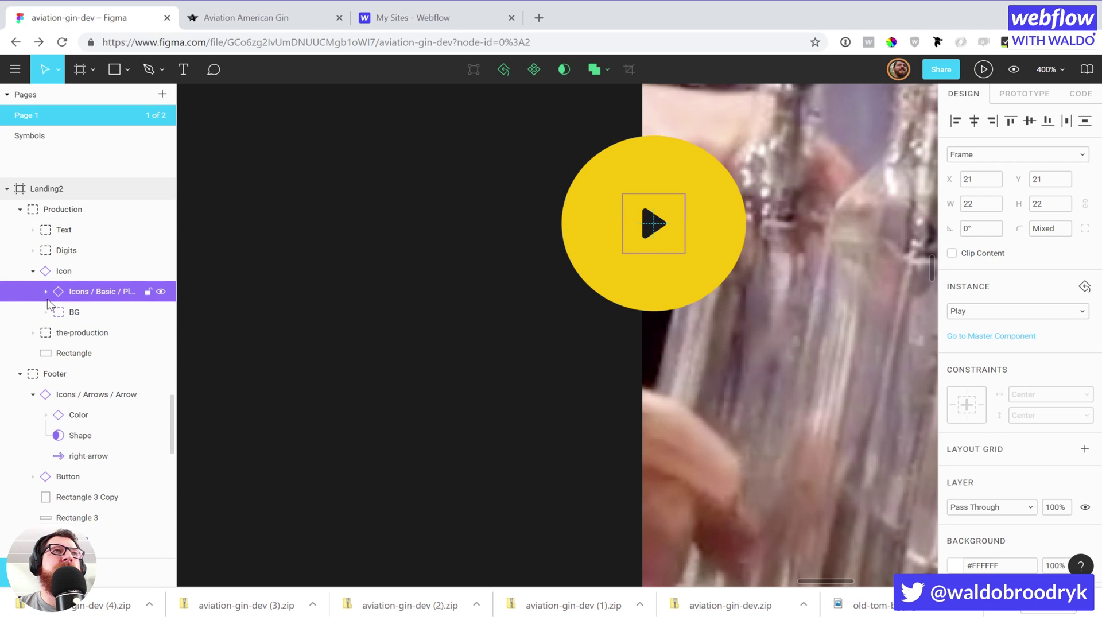
pyautogui.click(46, 292)
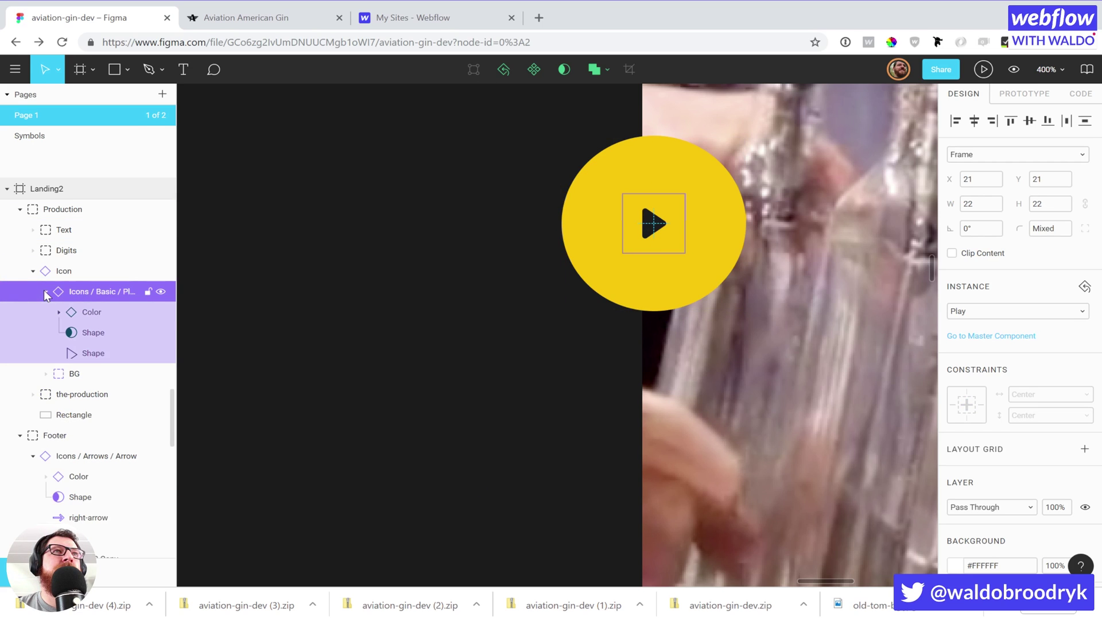
pyautogui.click(94, 355)
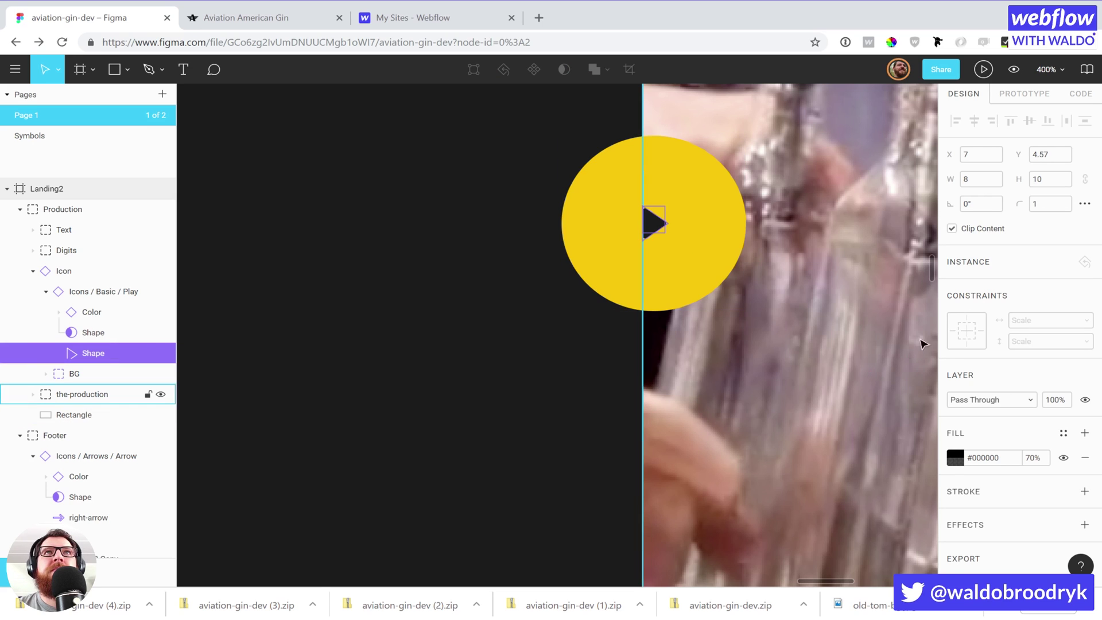
# Add an export setting with SVG format to the play triangle Shape and export it.
pyautogui.scroll(-2, 996, 409)
pyautogui.scroll(1, 1037, 512)
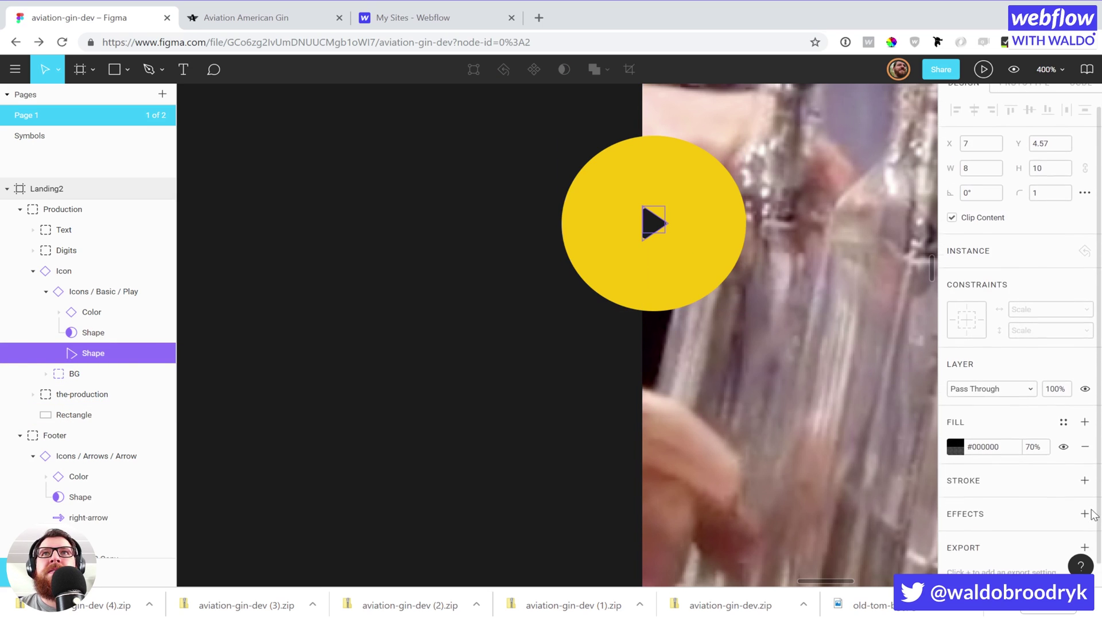
pyautogui.scroll(-1, 1083, 499)
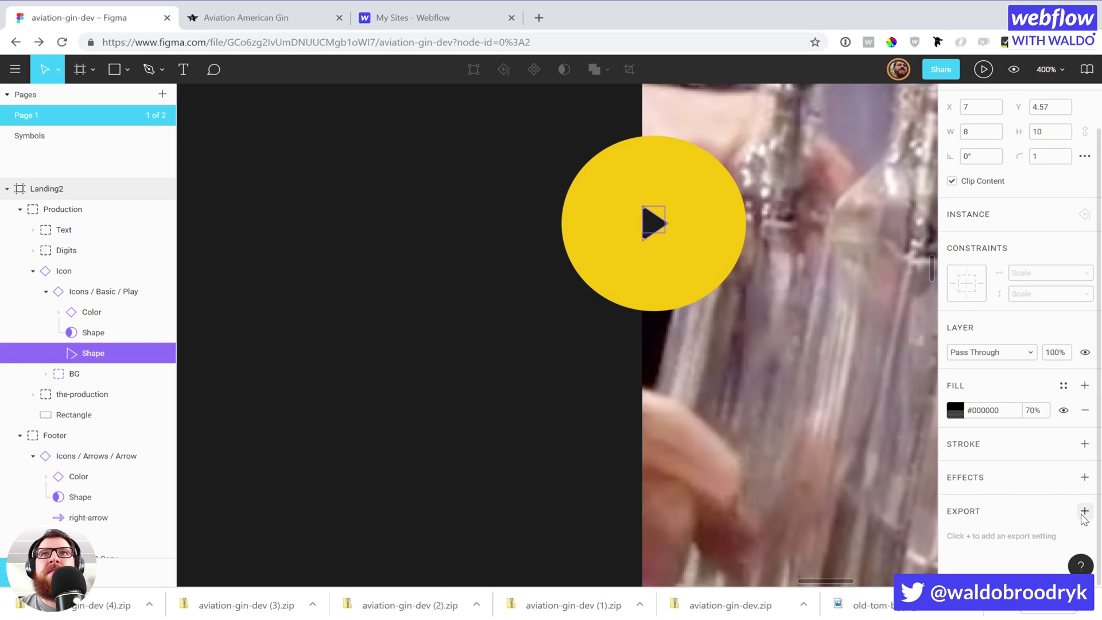
pyautogui.click(1084, 512)
pyautogui.scroll(-4, 1004, 527)
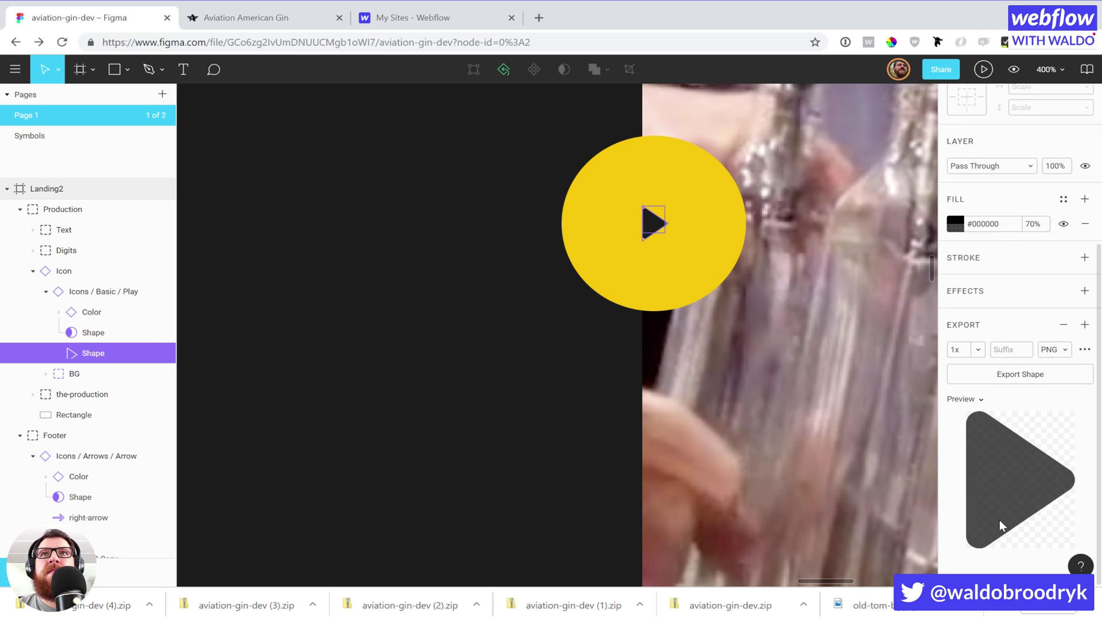
pyautogui.click(1058, 352)
pyautogui.click(1055, 361)
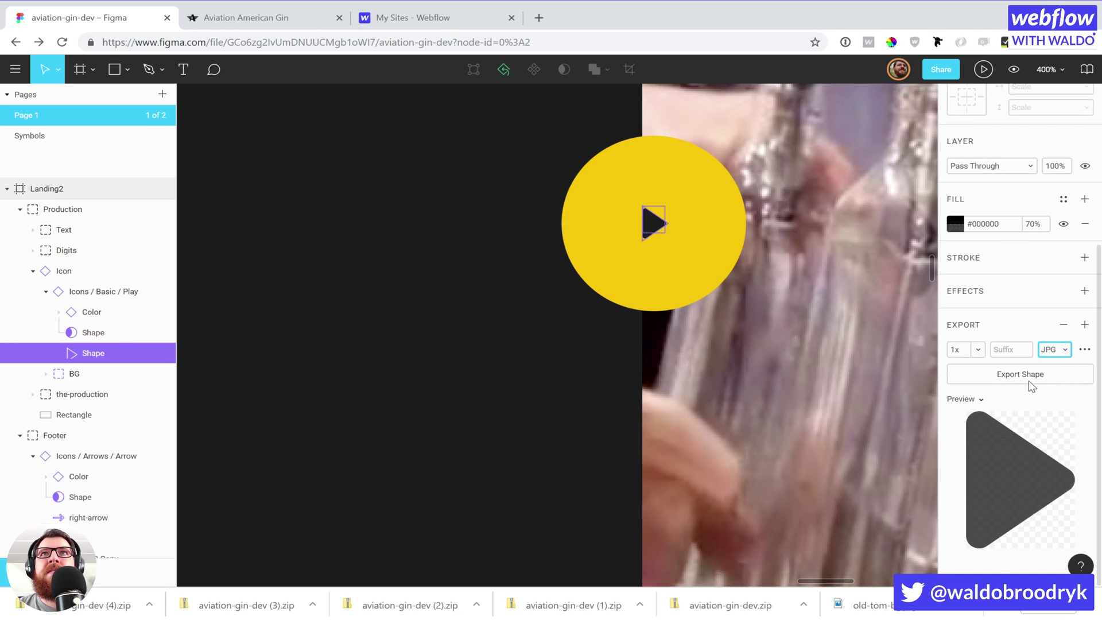
pyautogui.click(1047, 351)
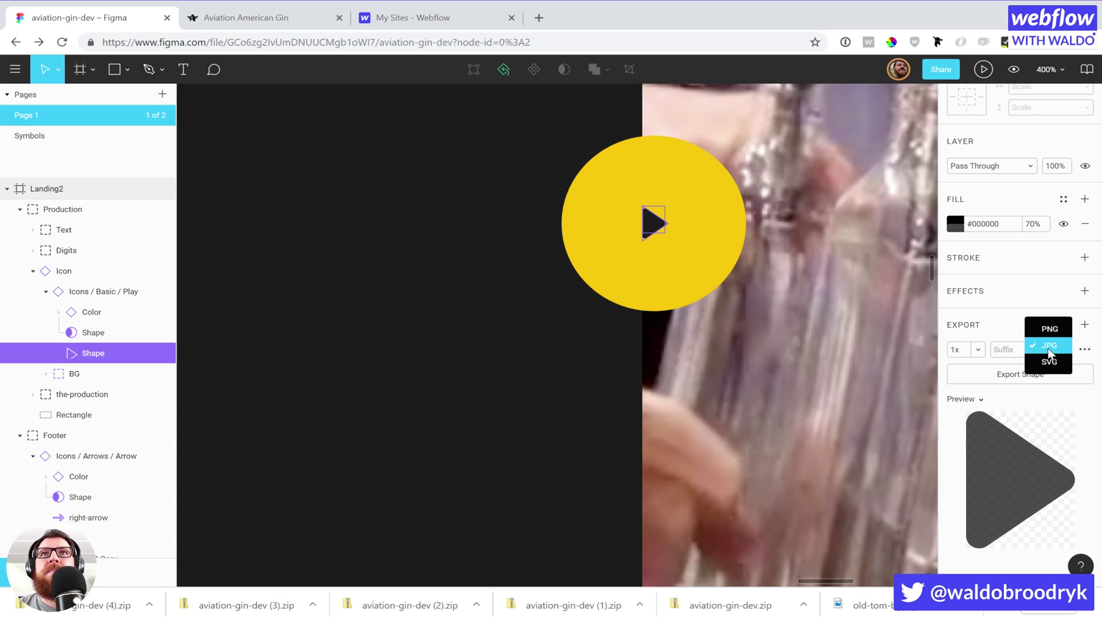
pyautogui.click(1047, 363)
pyautogui.click(1036, 375)
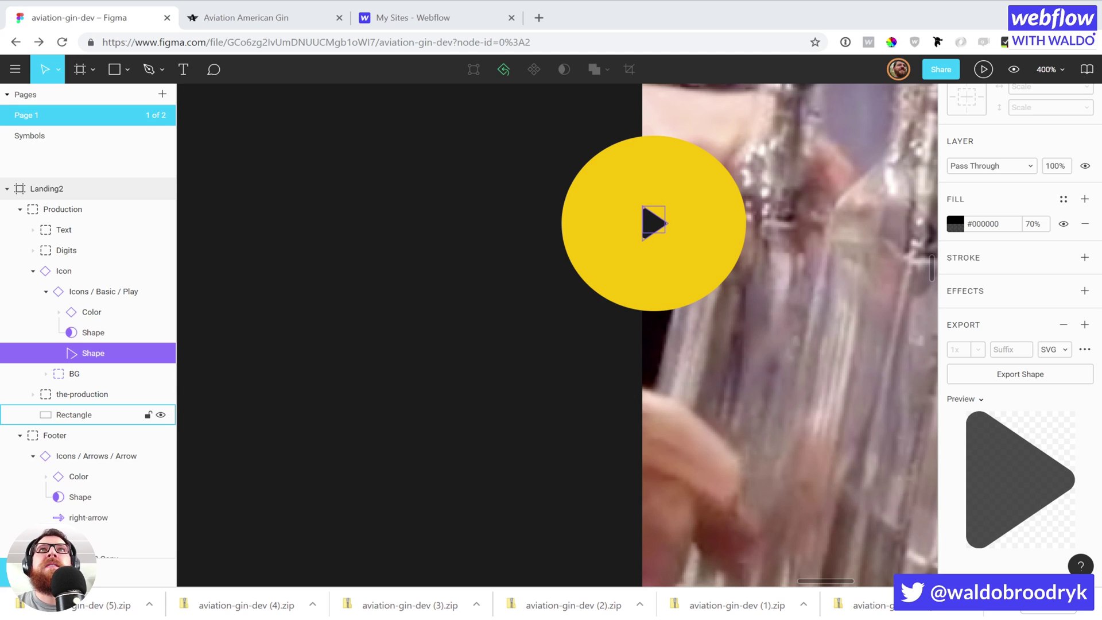
# Look over the Landing2 frame from the Production section up to the hero for remaining assets.
pyautogui.click(482, 369)
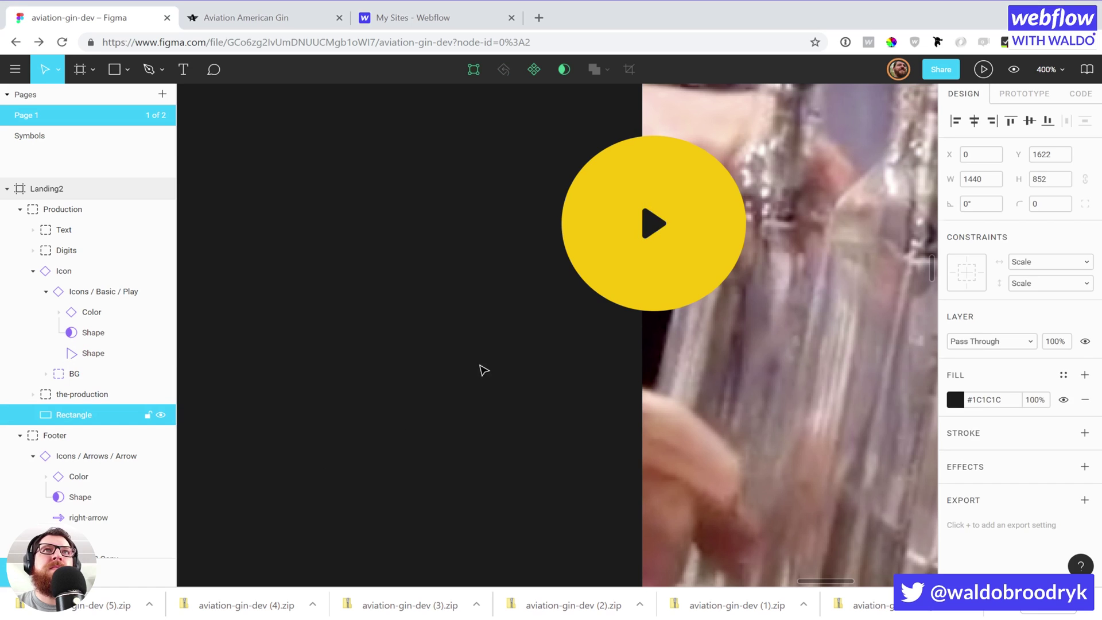
pyautogui.keyDown('alt'); pyautogui.click(670, 343); pyautogui.keyUp('alt')
pyautogui.keyDown('alt'); pyautogui.click(629, 342); pyautogui.keyUp('alt')
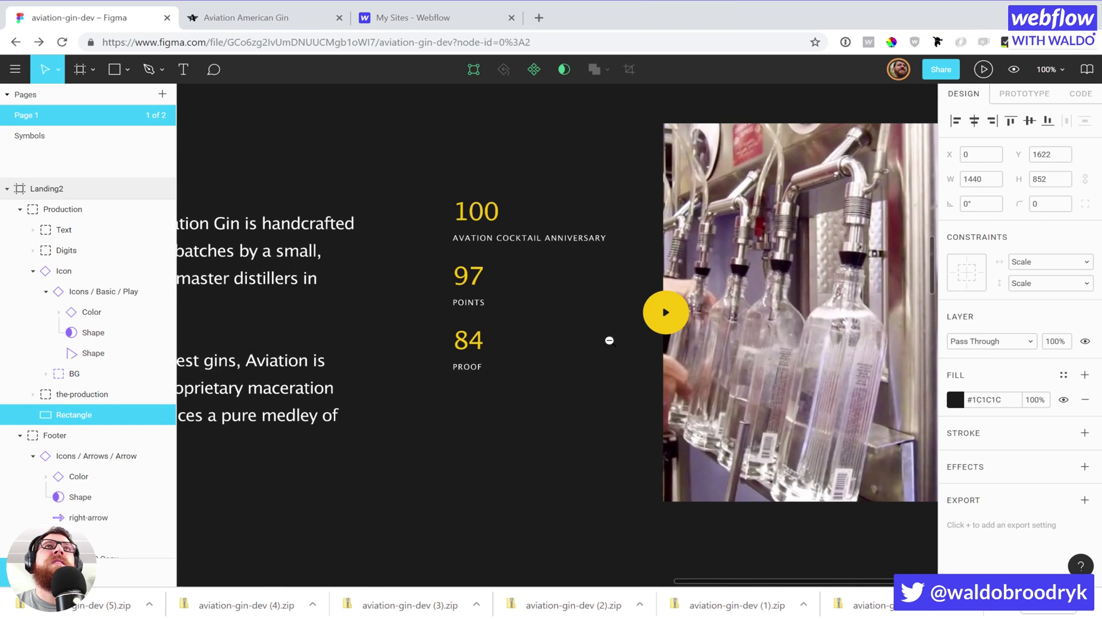
pyautogui.keyDown('alt'); pyautogui.click(608, 342); pyautogui.keyUp('alt')
pyautogui.scroll(5, 609, 342)
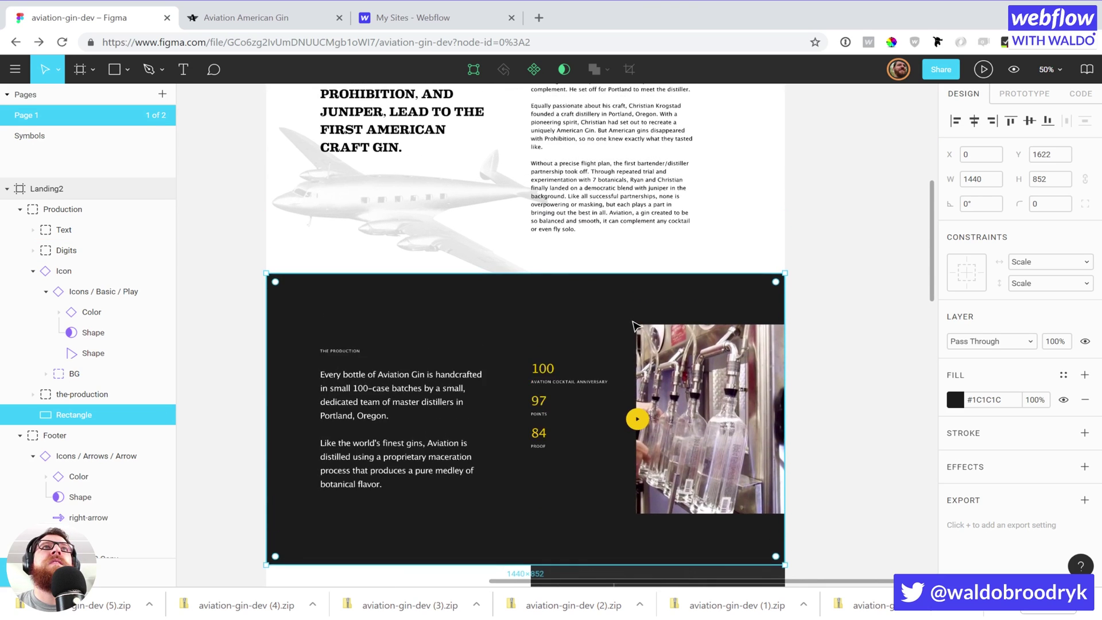
pyautogui.scroll(8, 636, 326)
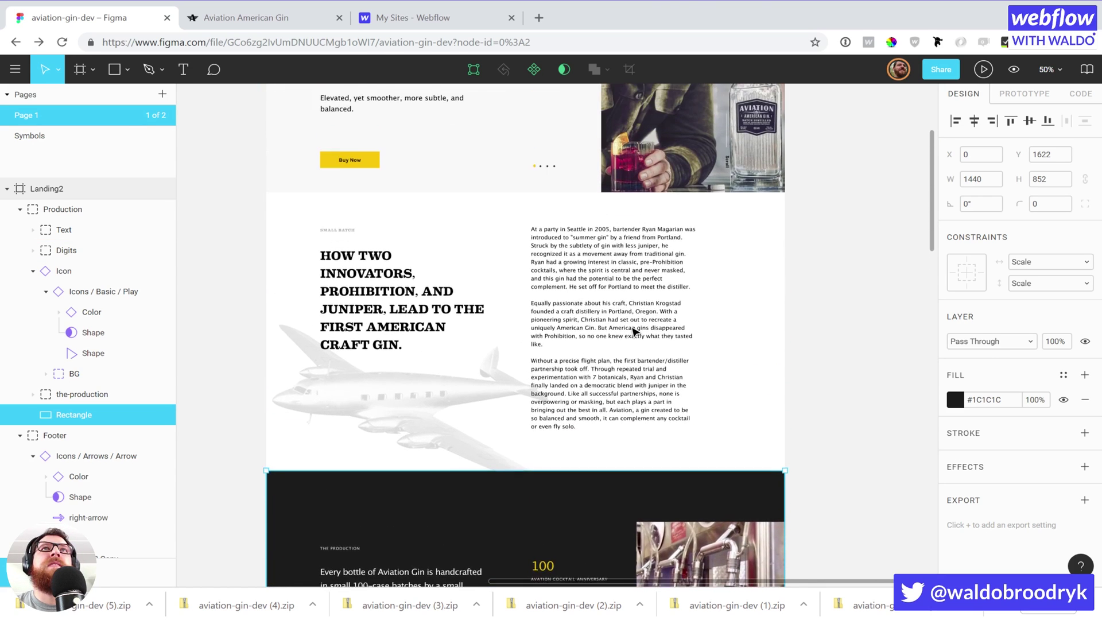
pyautogui.scroll(5, 634, 338)
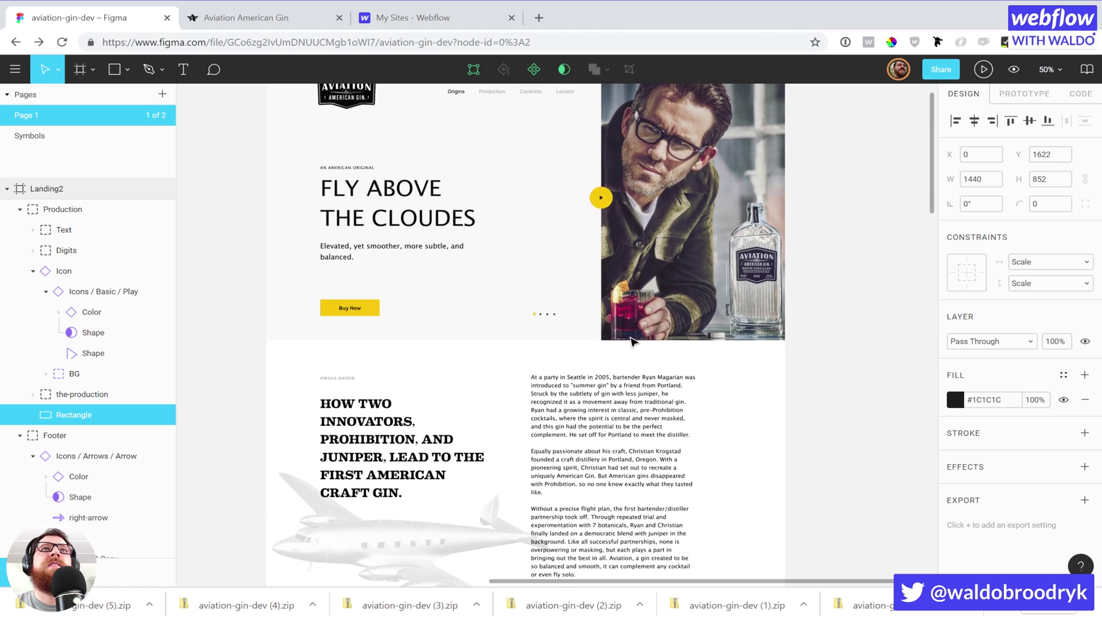
pyautogui.scroll(1, 631, 343)
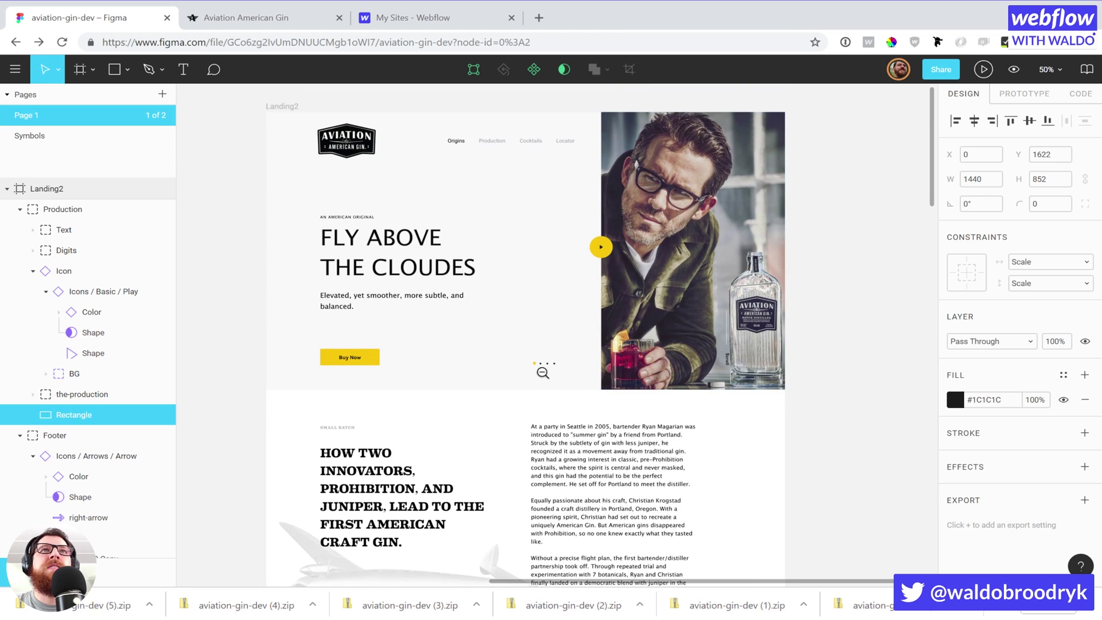
pyautogui.keyDown('alt'); pyautogui.click(541, 363); pyautogui.keyUp('alt')
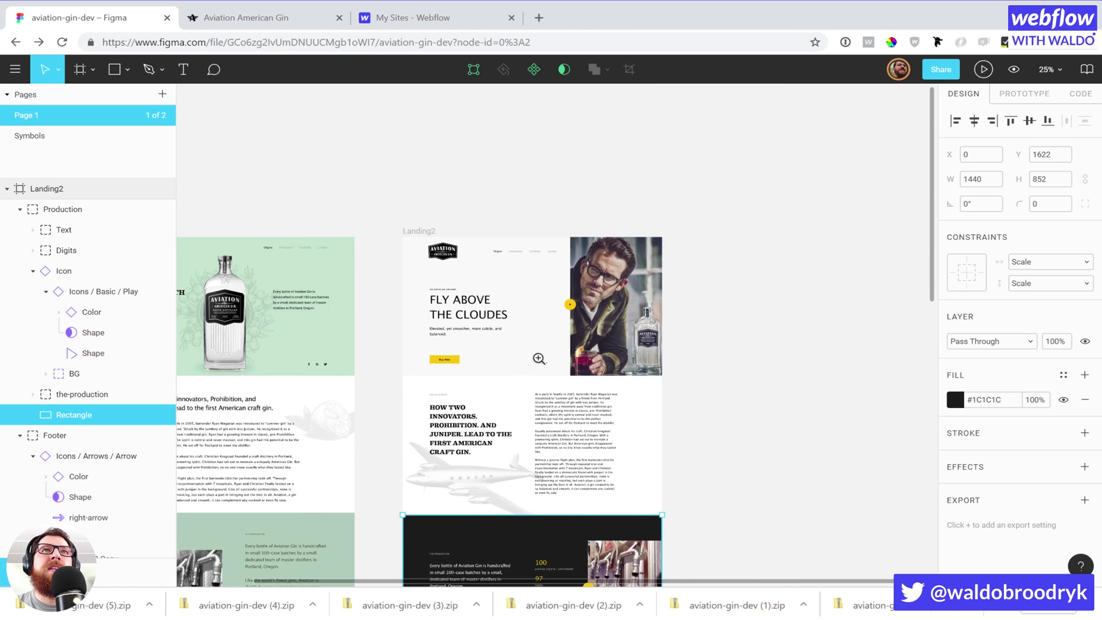
pyautogui.click(538, 358)
pyautogui.click(538, 359)
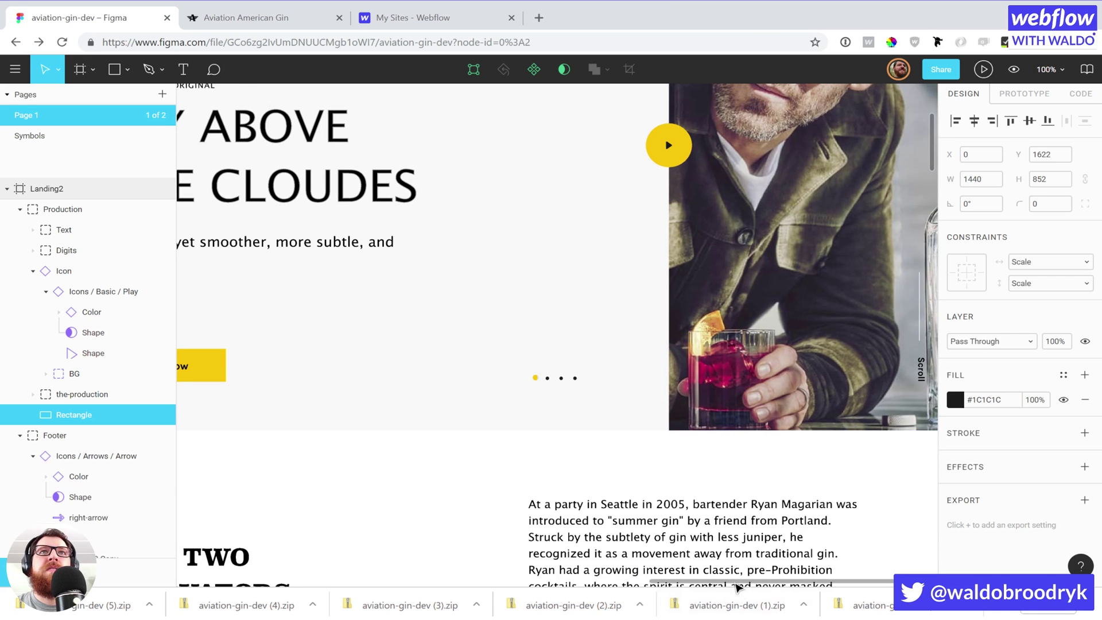
# Select the gin bottle image in the Landing frame's hero section and rename its layer aviation-bottle.
pyautogui.moveTo(726, 586); pyautogui.dragTo(364, 559)
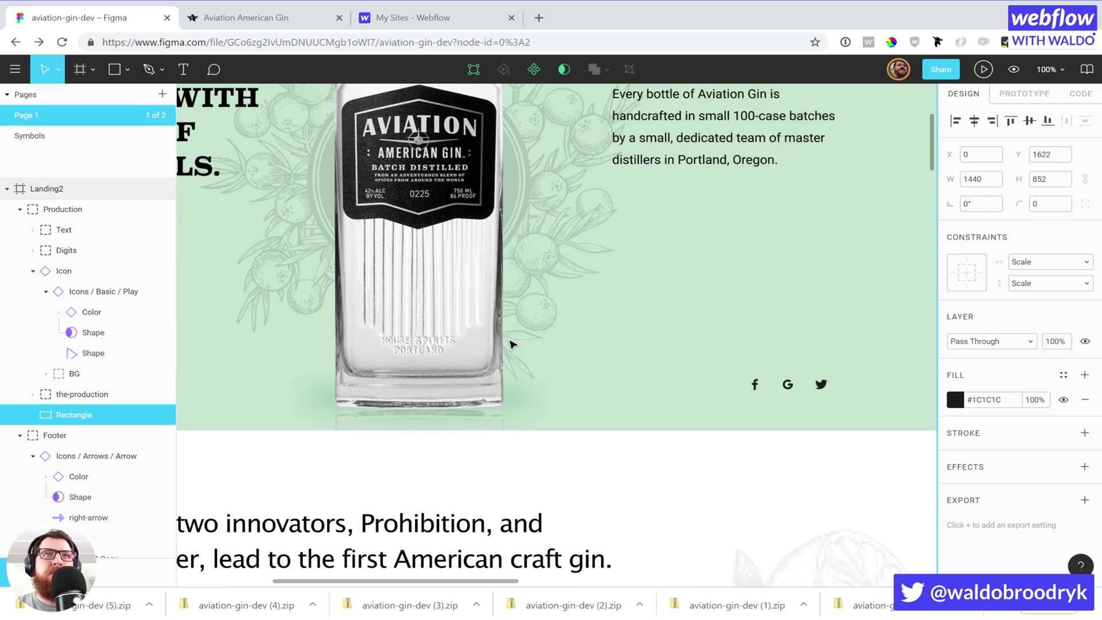
pyautogui.keyDown('alt'); pyautogui.click(528, 285); pyautogui.keyUp('alt')
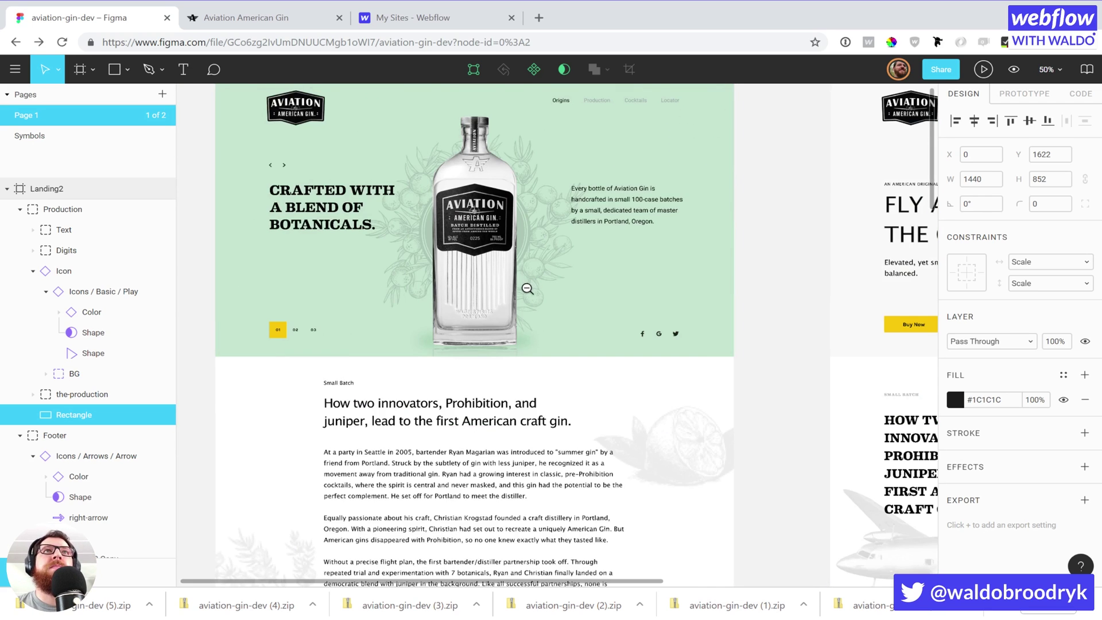
pyautogui.scroll(2, 500, 291)
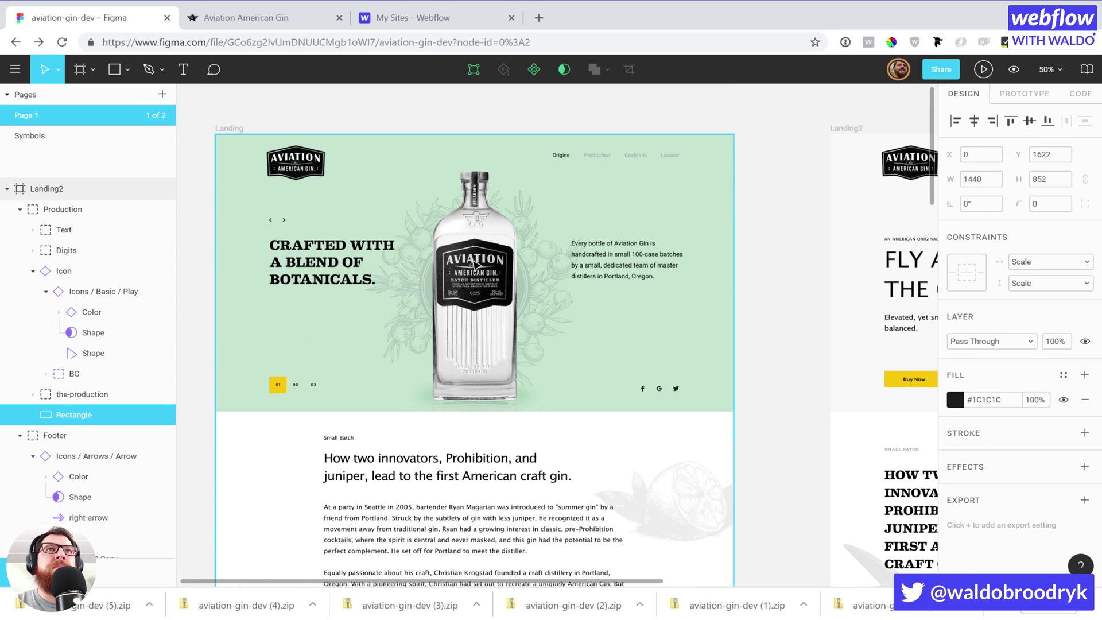
pyautogui.click(474, 265)
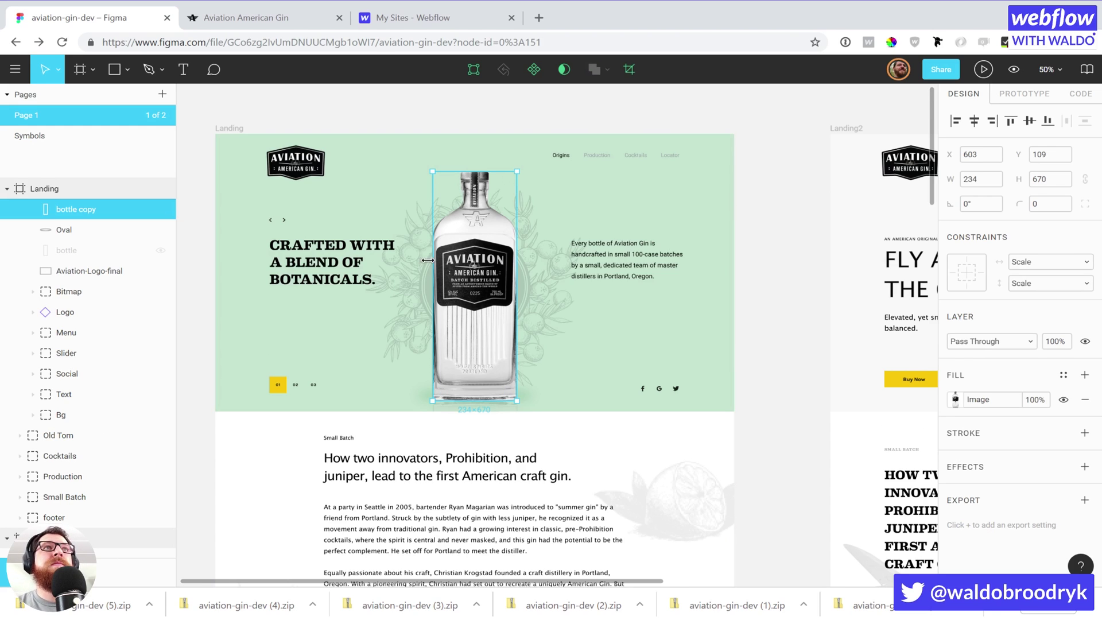
pyautogui.doubleClick(79, 210)
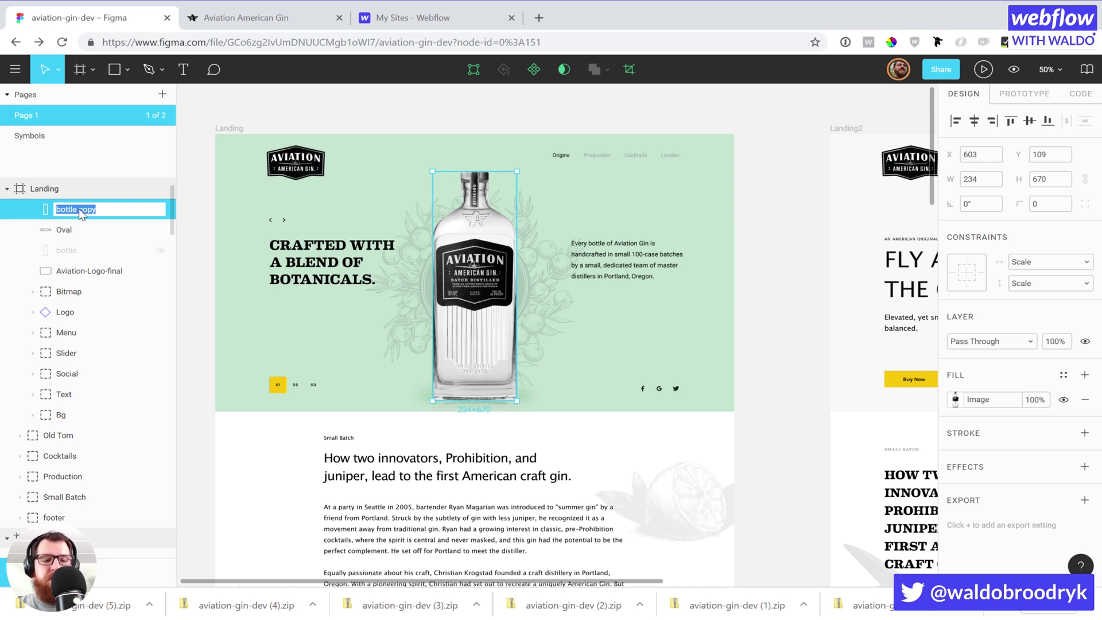
pyautogui.write('aviation-b')
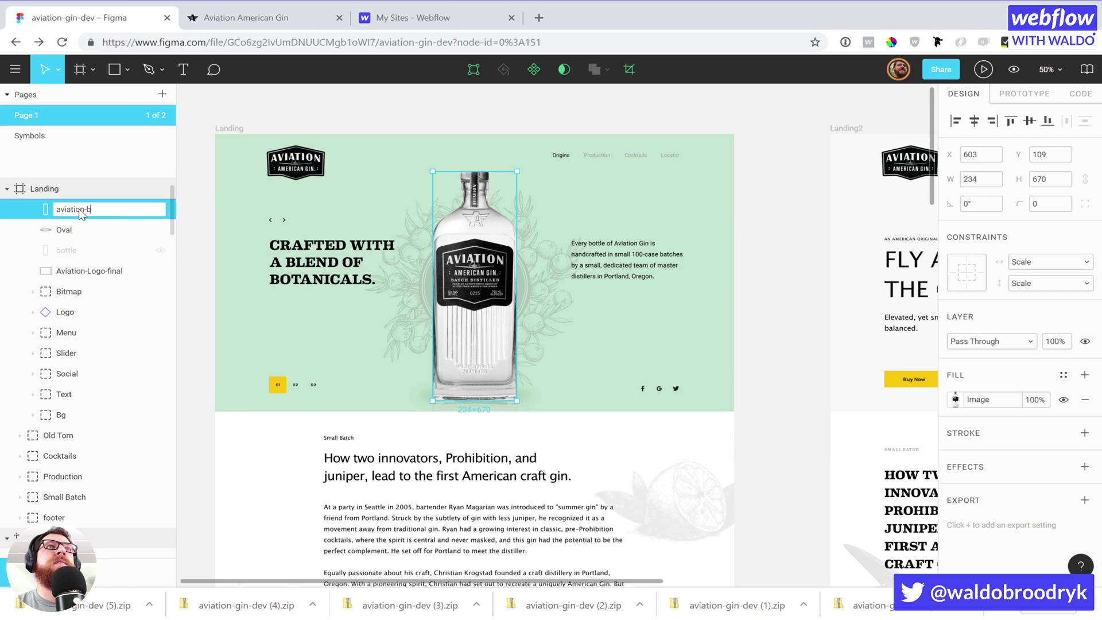
pyautogui.write('ottle')
pyautogui.press('Return')
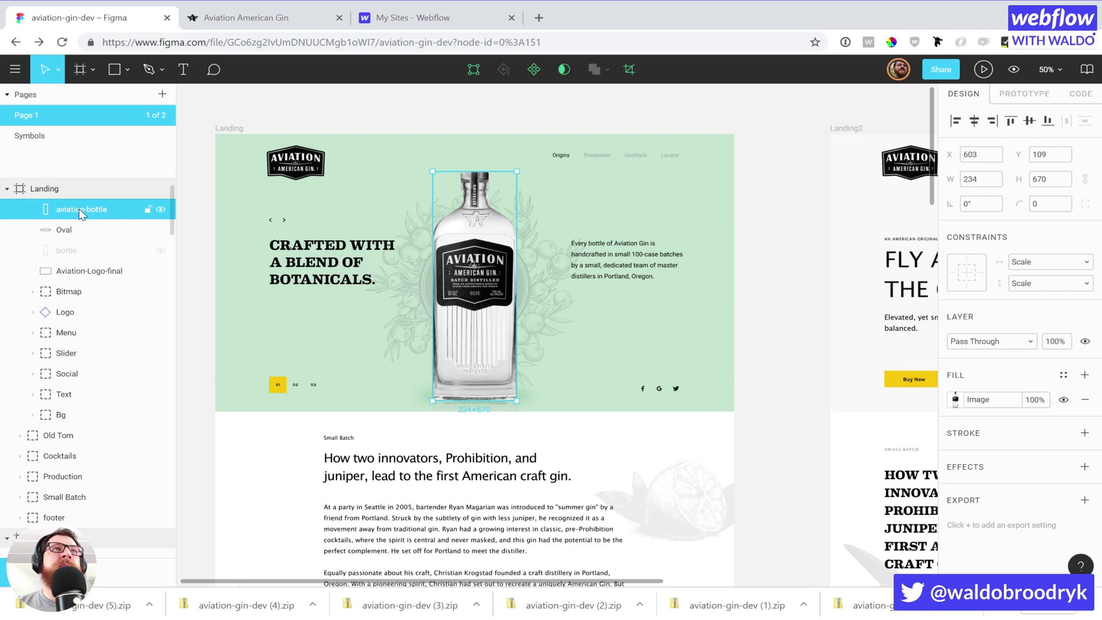
# Add a 1x PNG export setting to the aviation-bottle layer, export it and open the downloaded file.
pyautogui.click(1084, 500)
pyautogui.scroll(-3, 970, 430)
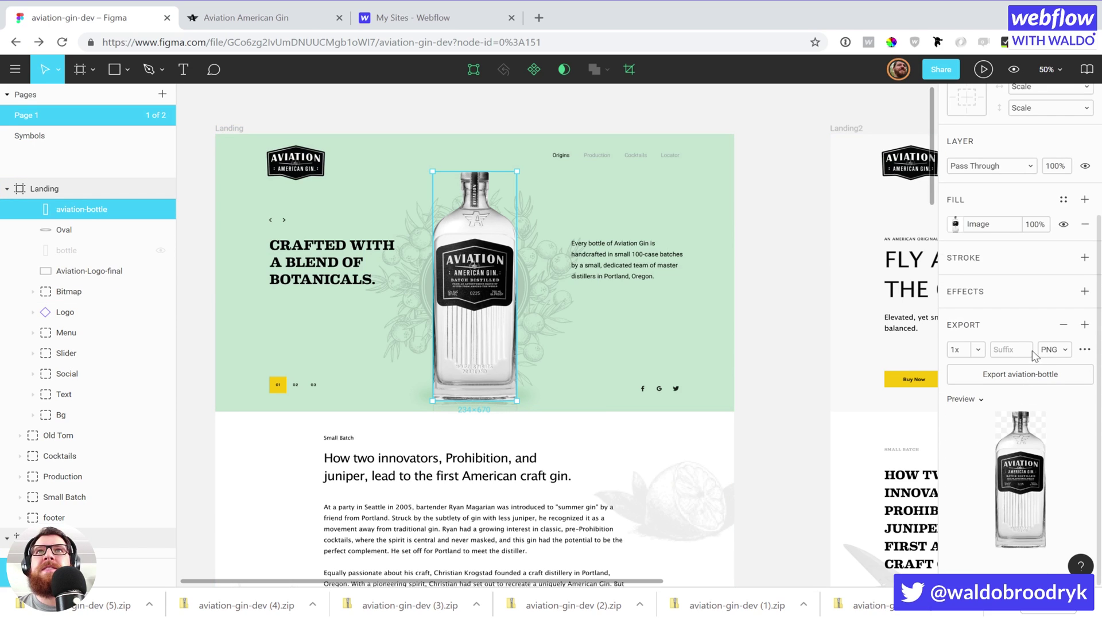
pyautogui.click(1027, 380)
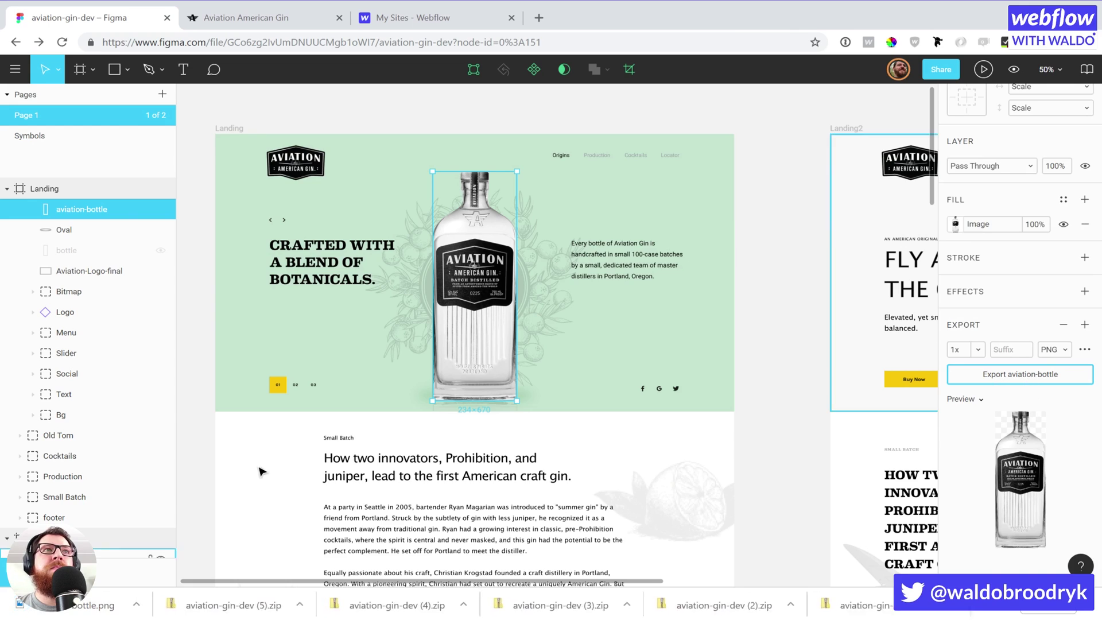
pyautogui.click(74, 609)
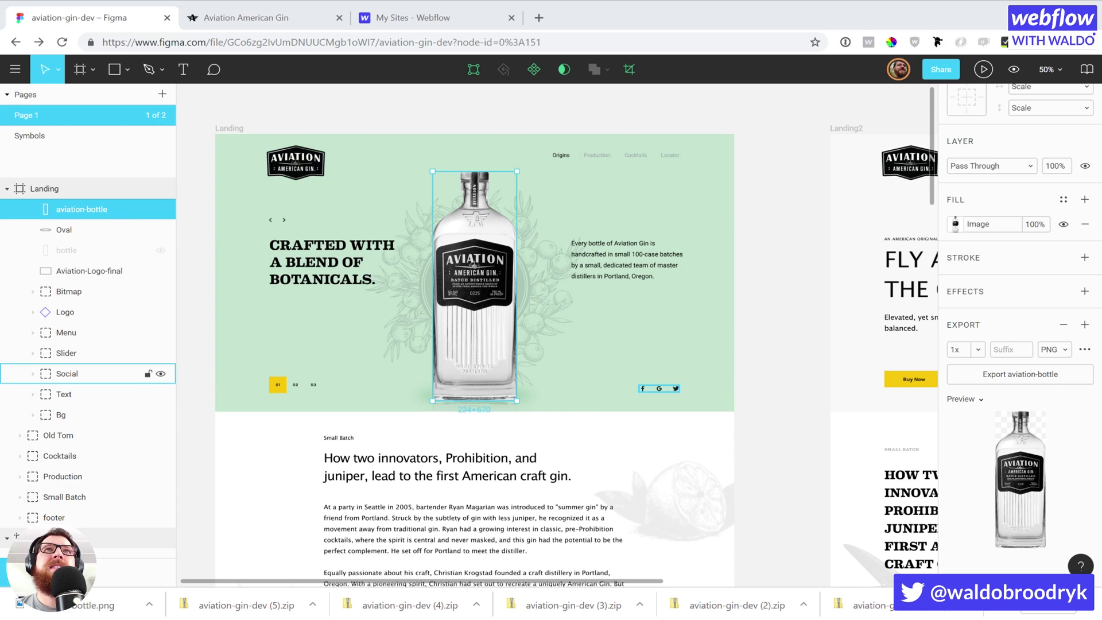
# Select the lemon illustration's Bitmap group in Landing's Small Batch section and rename it lemon.
pyautogui.scroll(-3, 477, 332)
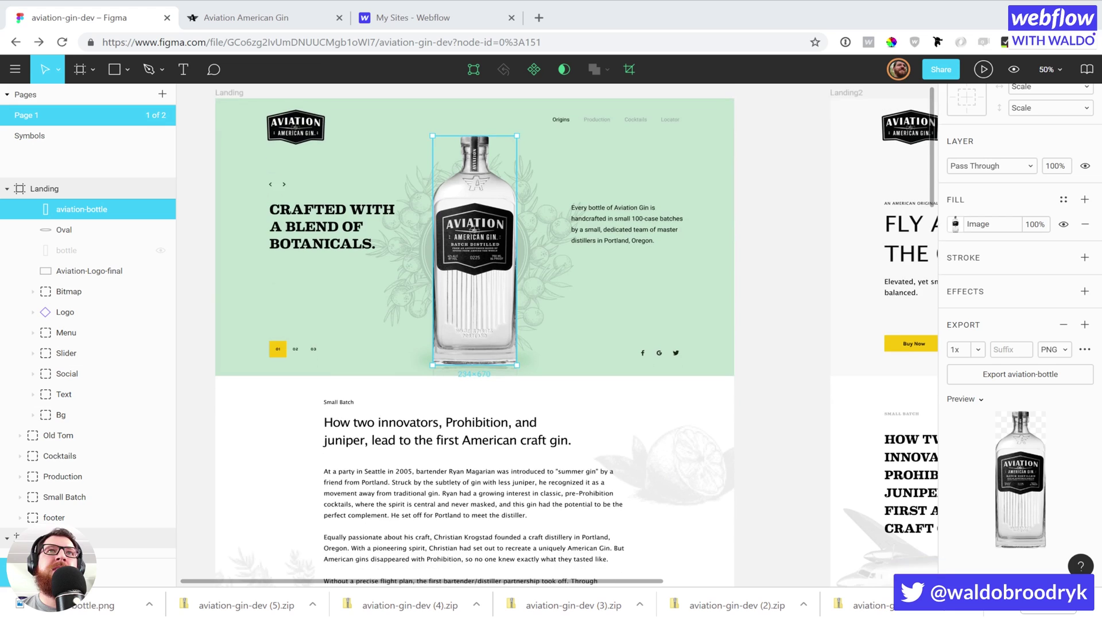
pyautogui.click(675, 383)
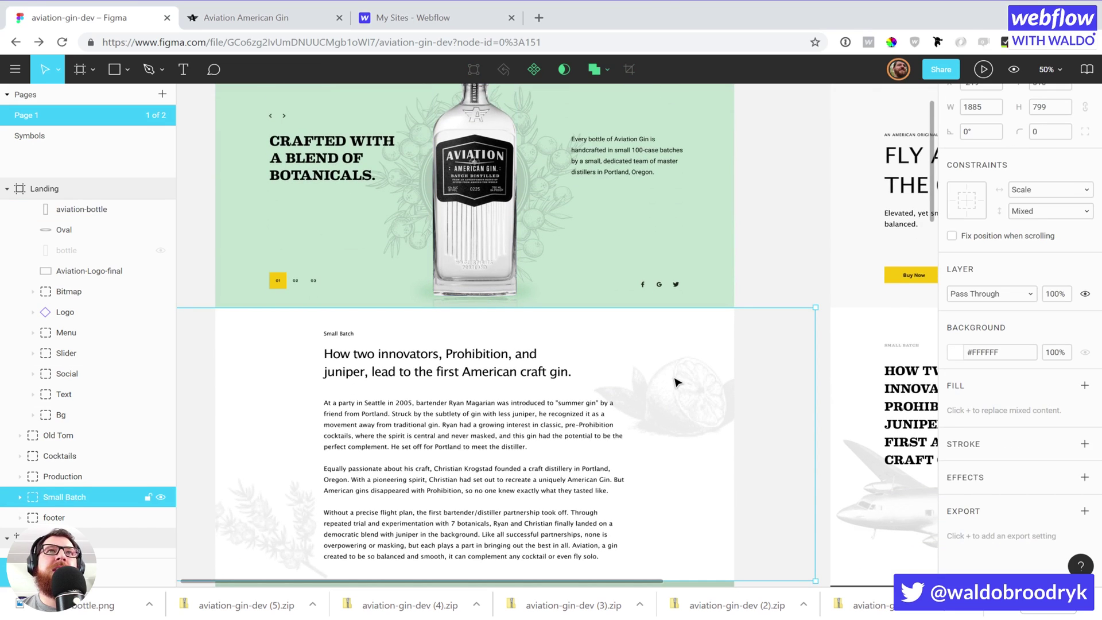
pyautogui.doubleClick(674, 382)
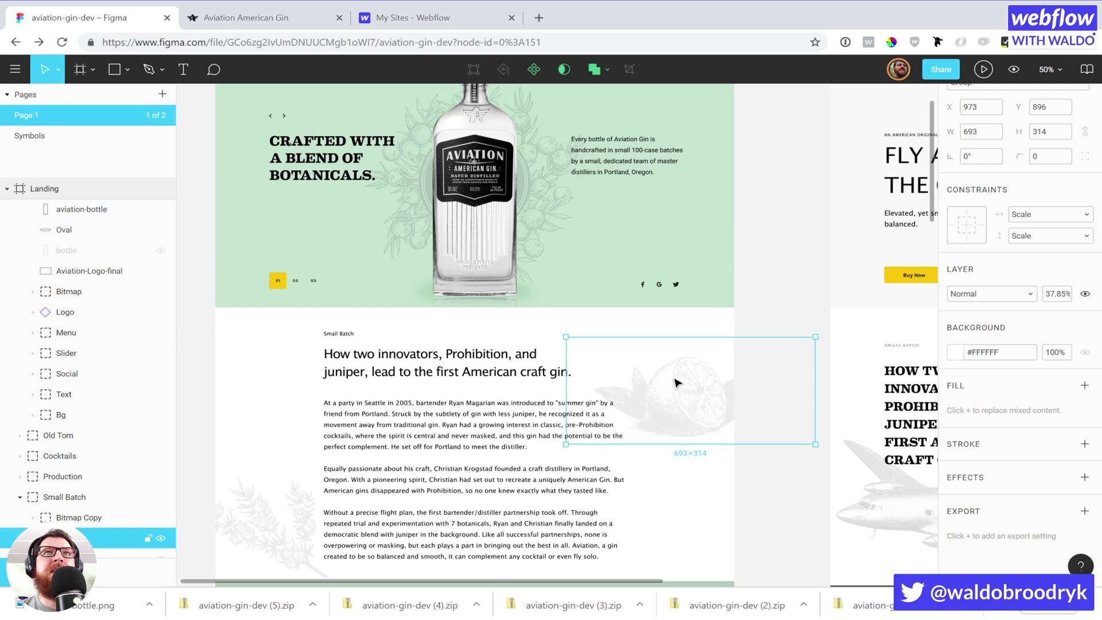
pyautogui.scroll(-5, 92, 390)
pyautogui.scroll(5, 92, 390)
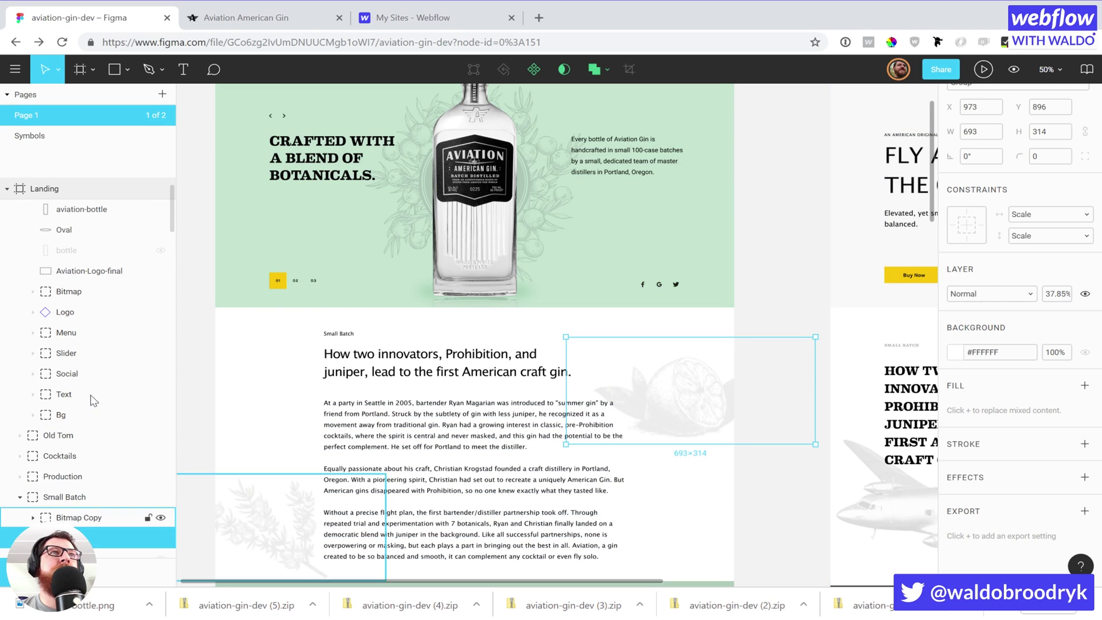
pyautogui.scroll(-5, 92, 390)
pyautogui.click(32, 332)
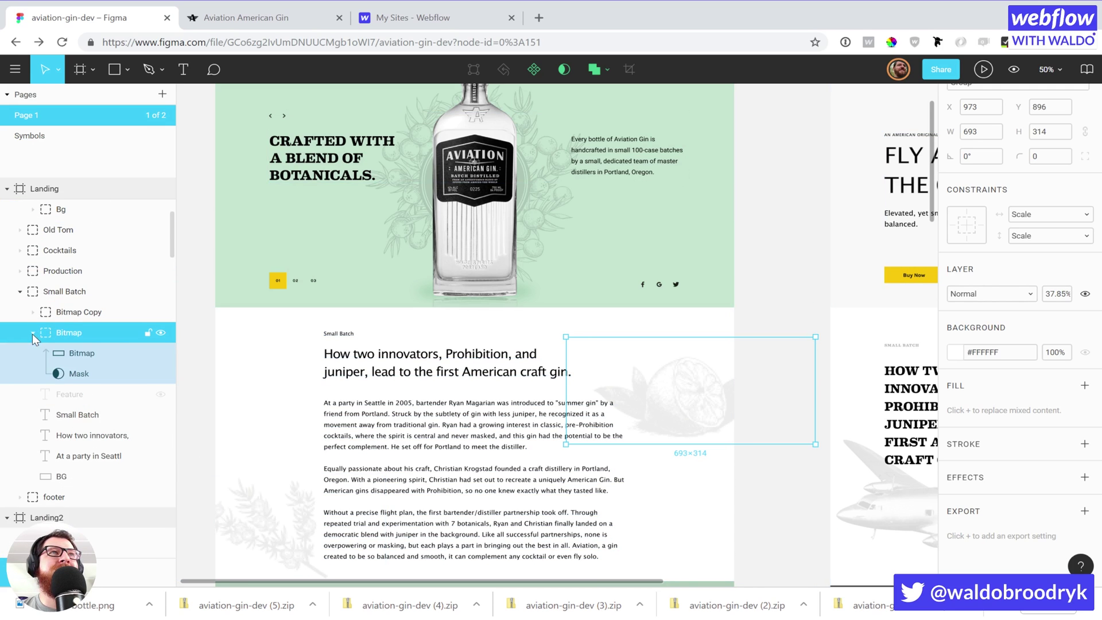
pyautogui.doubleClick(64, 331)
pyautogui.press('BackSpace')
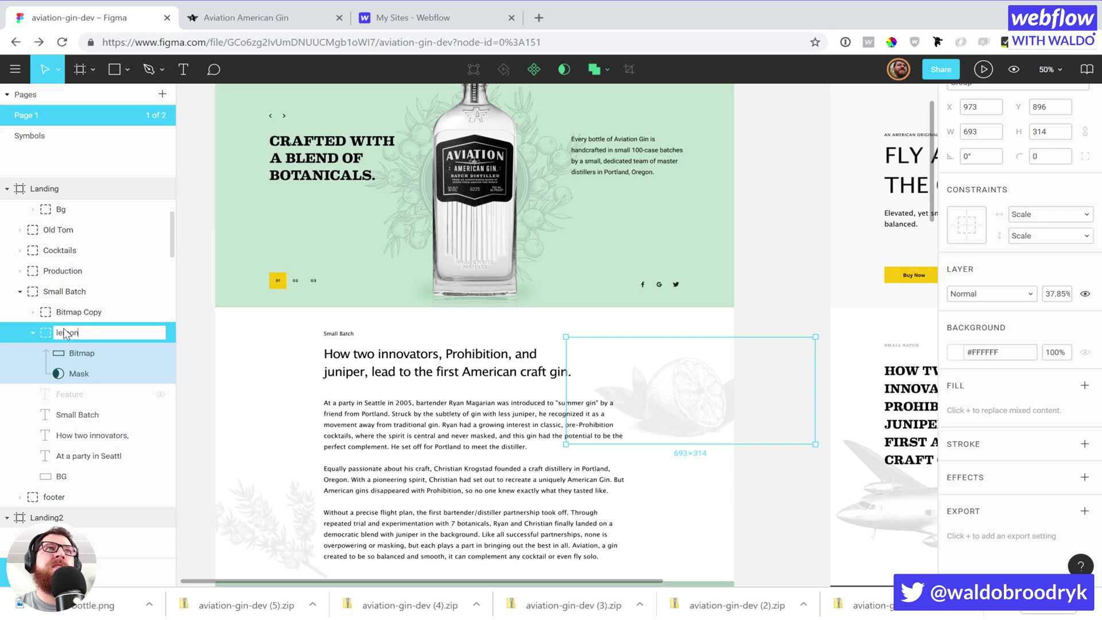
pyautogui.write('lemon')
pyautogui.press('Return')
# Rename the Bitmap Copy group in the Small Batch section as herbs.
pyautogui.click(67, 315)
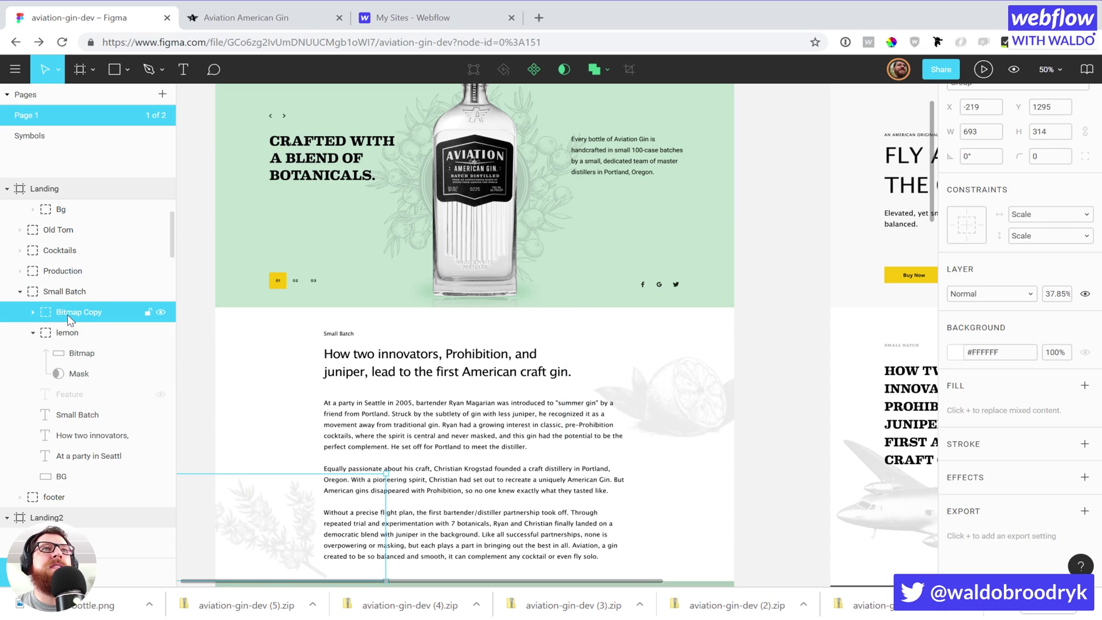
pyautogui.doubleClick(68, 315)
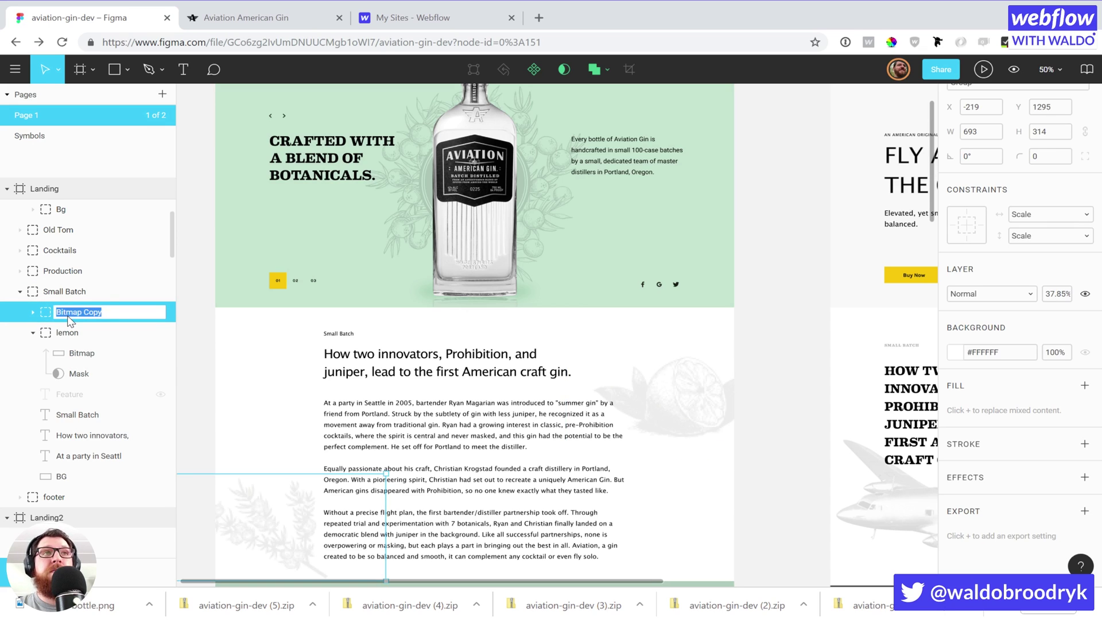
pyautogui.write('herbs')
pyautogui.press('Return')
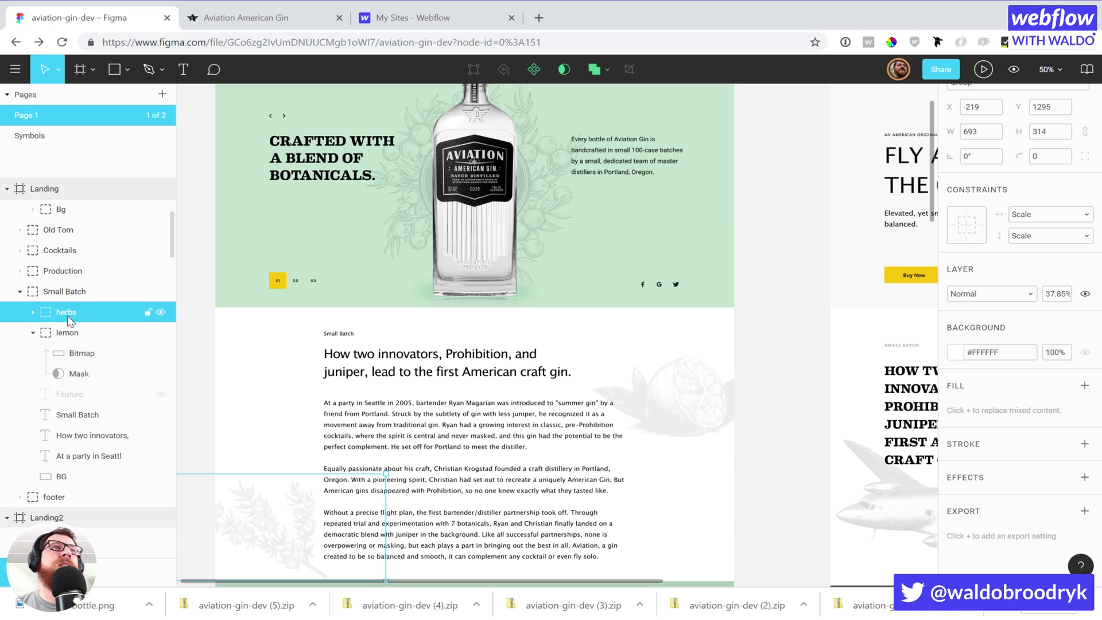
# Add a PNG export setting at 2x scale to the herbs group and export it.
pyautogui.click(1083, 510)
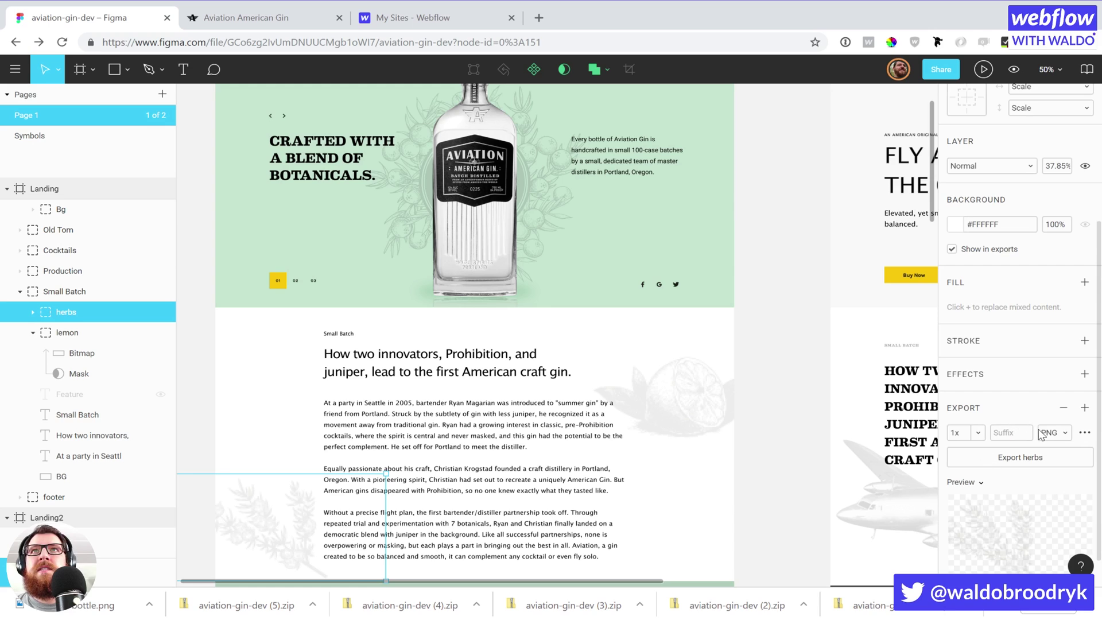
pyautogui.scroll(-1, 1050, 432)
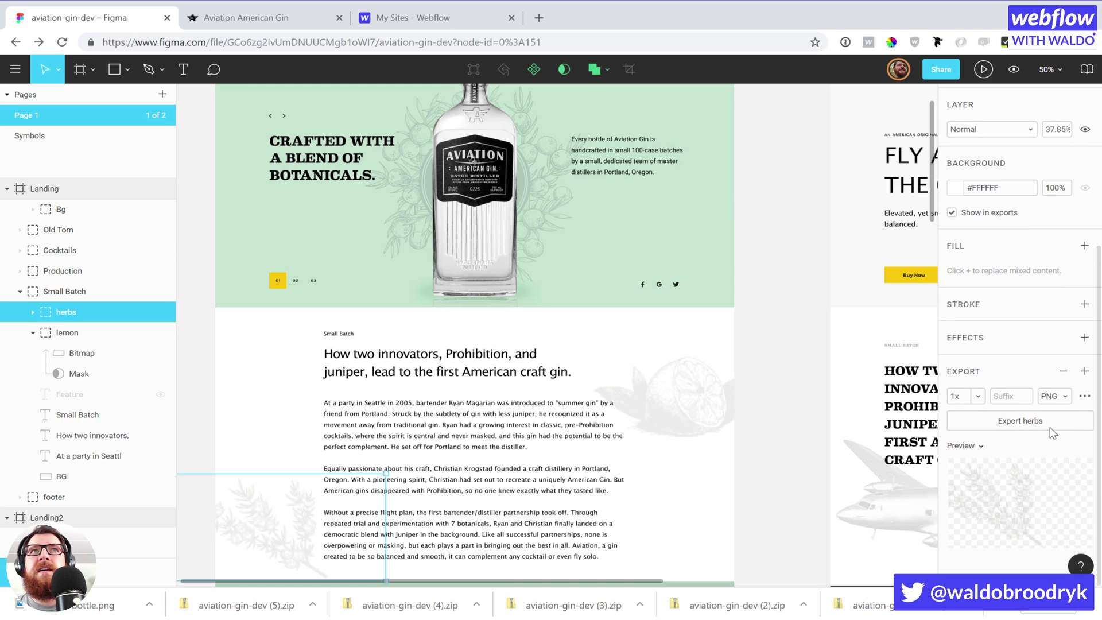
pyautogui.scroll(5, 1049, 427)
pyautogui.scroll(-5, 1042, 446)
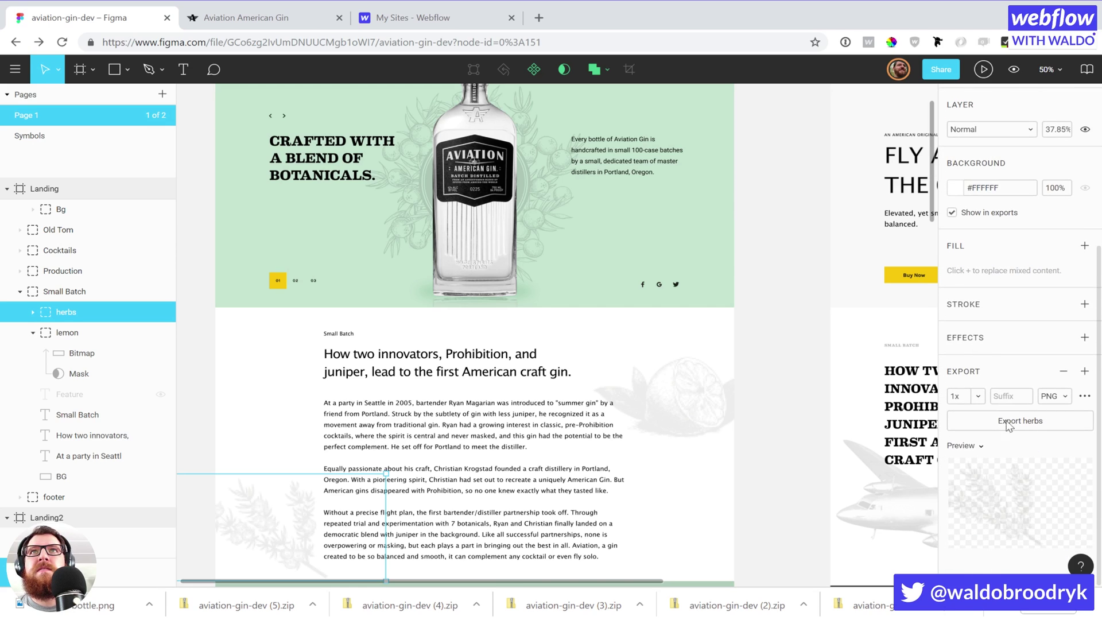
pyautogui.click(979, 399)
pyautogui.click(958, 431)
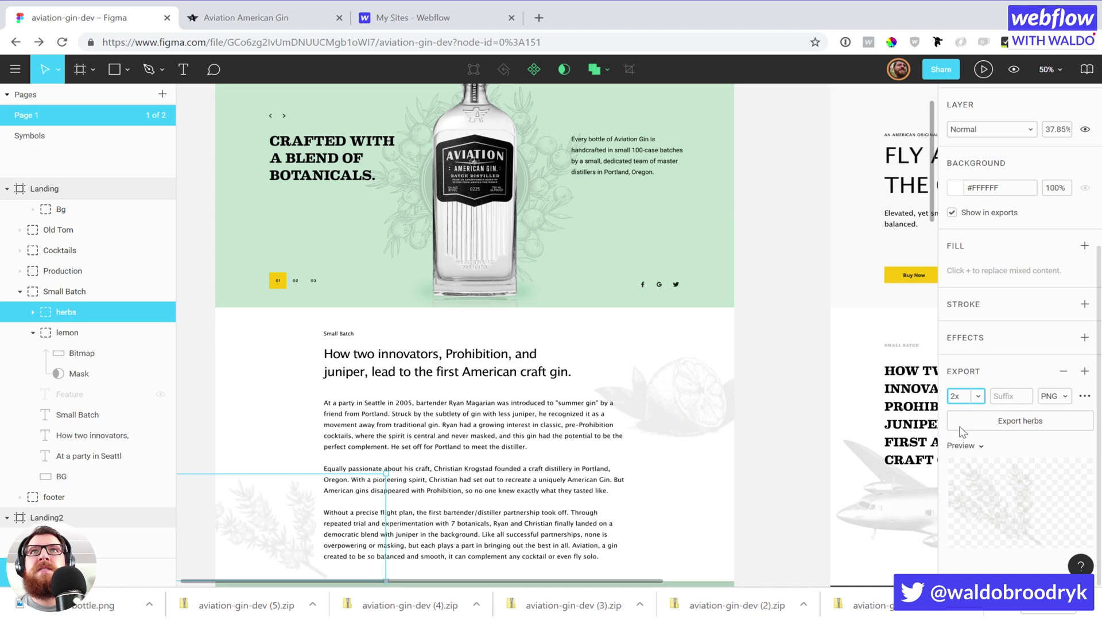
pyautogui.click(1028, 420)
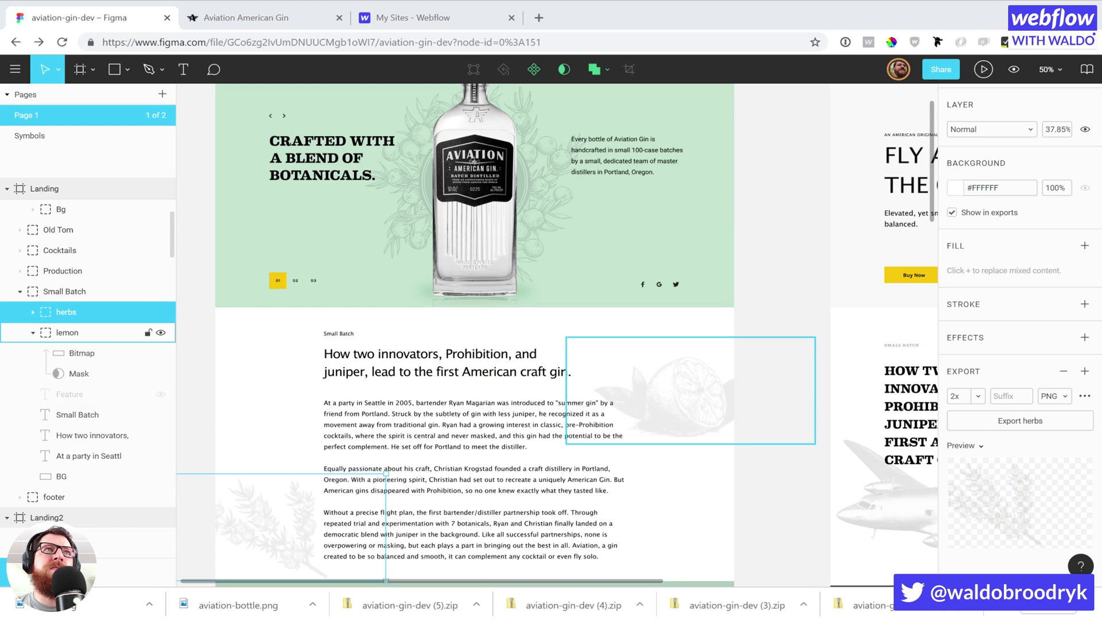
# Export the lemon group as a PNG at 2x scale and open the downloaded file.
pyautogui.click(82, 331)
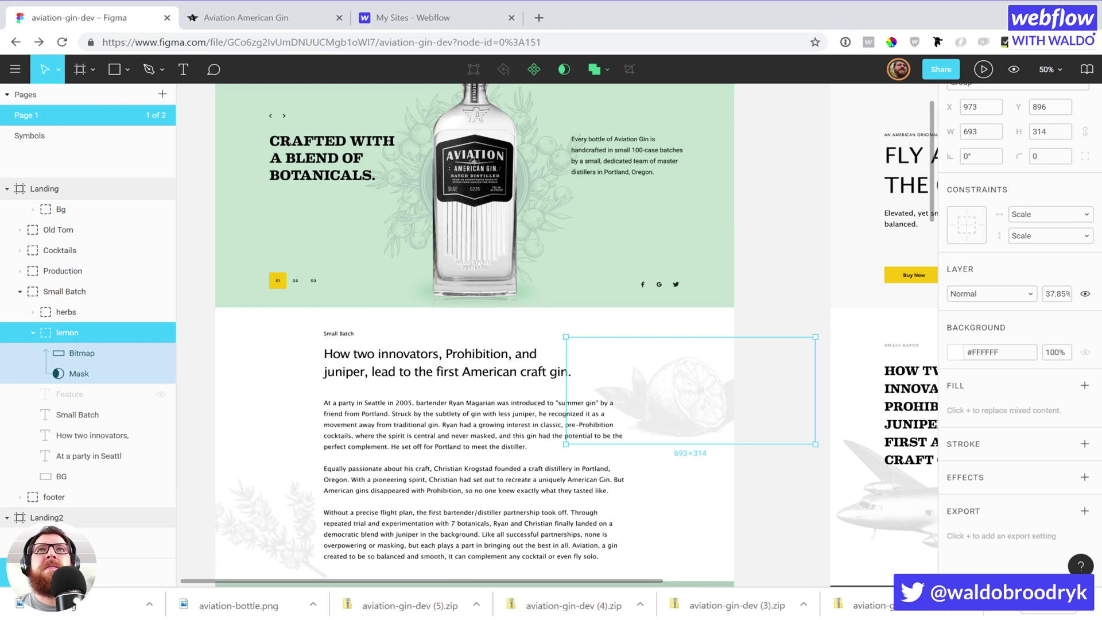
pyautogui.click(1083, 511)
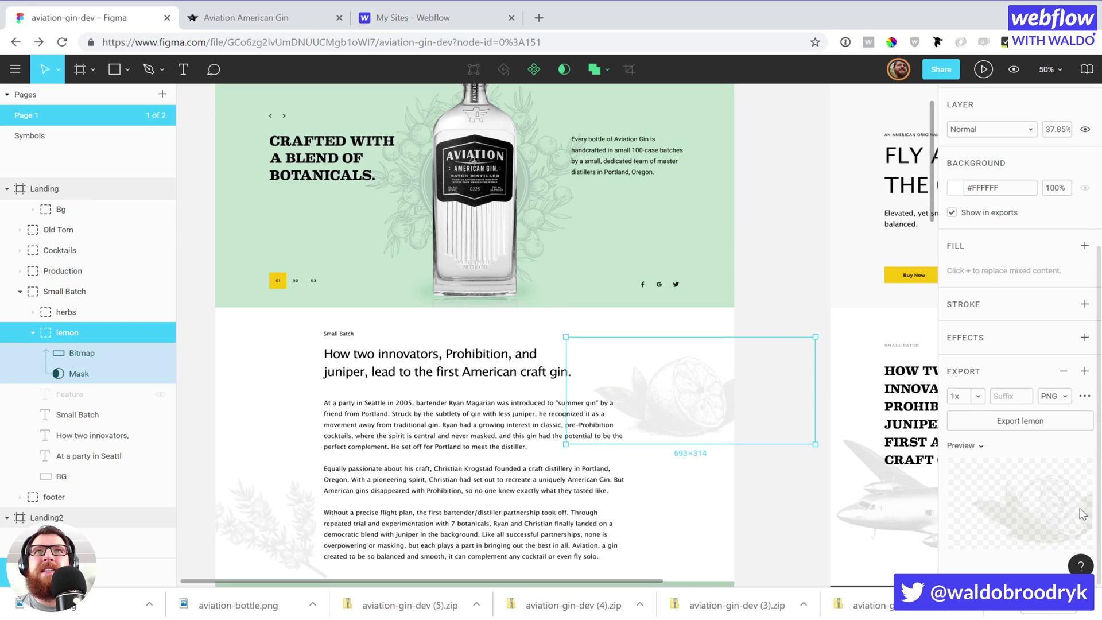
pyautogui.click(977, 397)
pyautogui.click(962, 432)
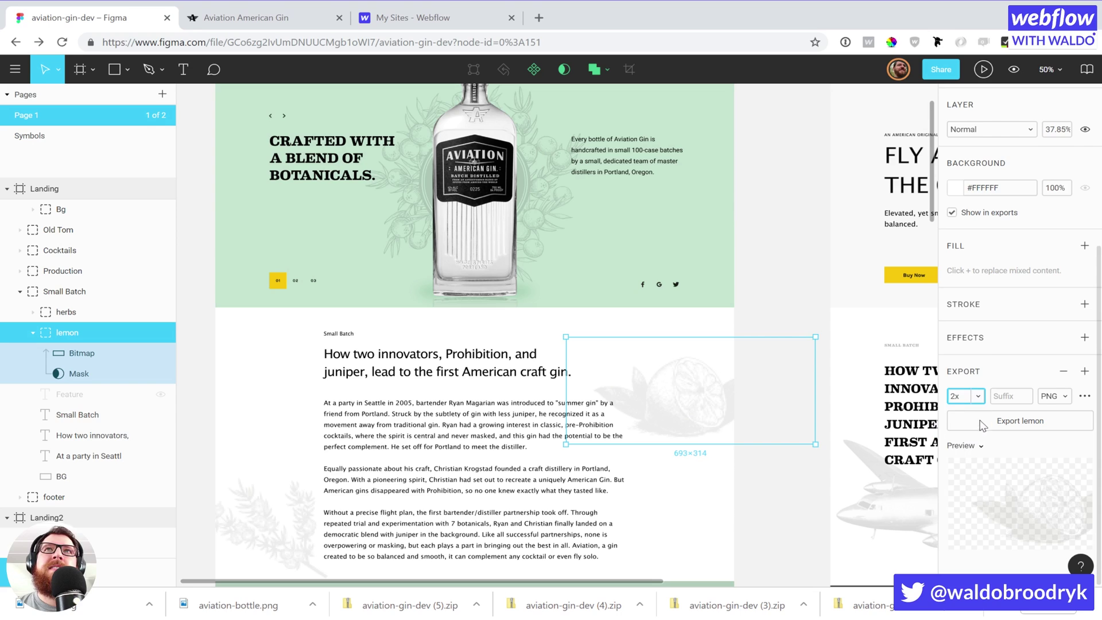
pyautogui.click(991, 420)
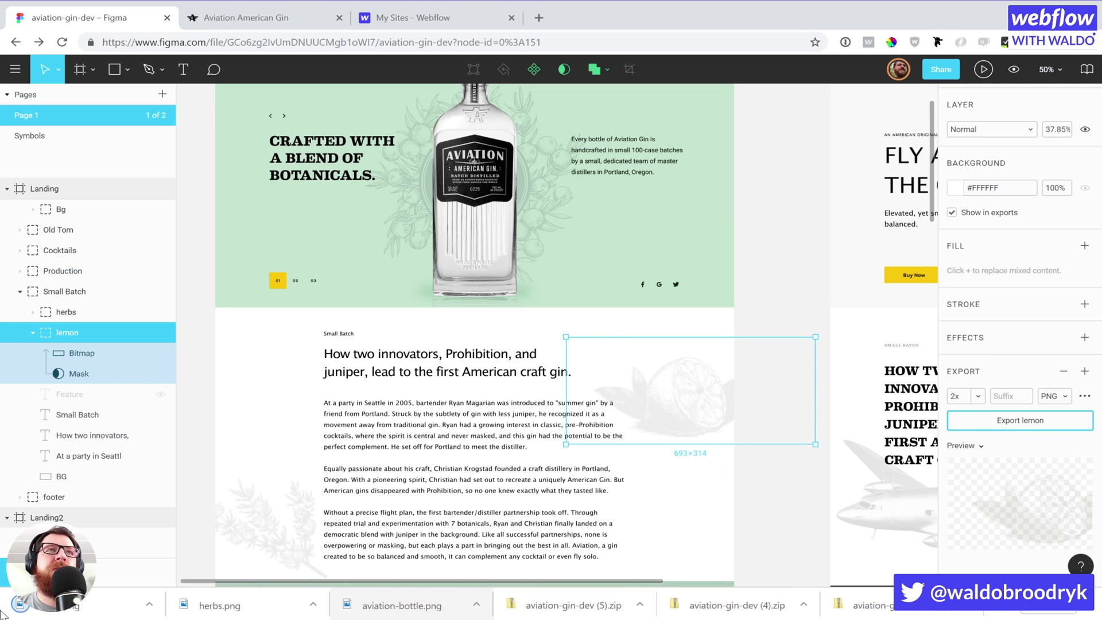
pyautogui.click(56, 613)
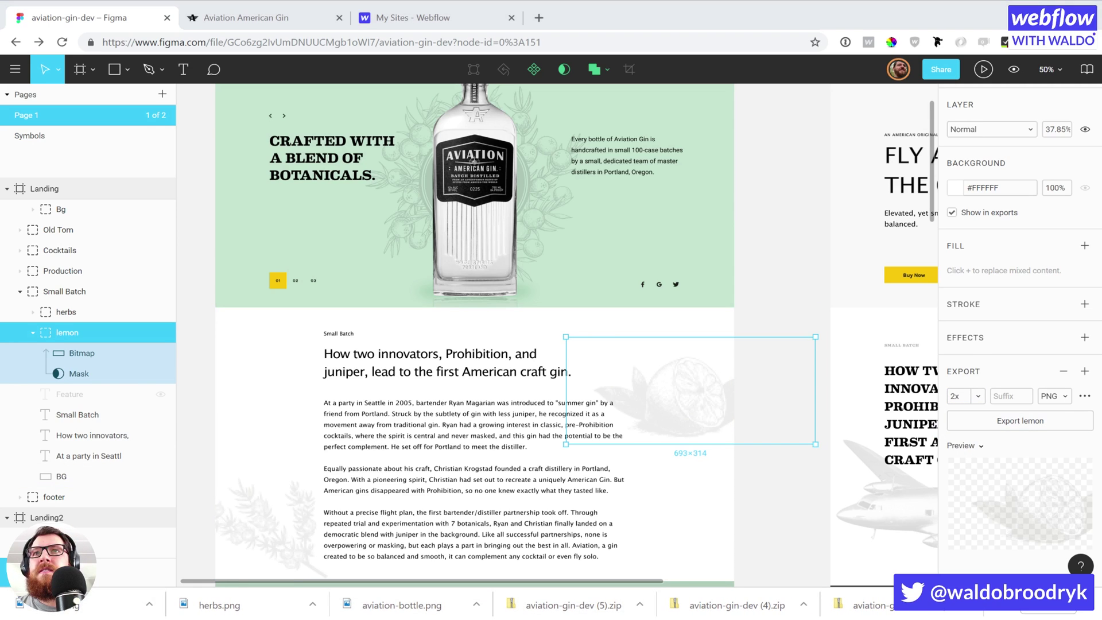
# Expand the Img group of the bottling photo in Landing's Production section and hide its play Icon layer.
pyautogui.scroll(-5, 352, 583)
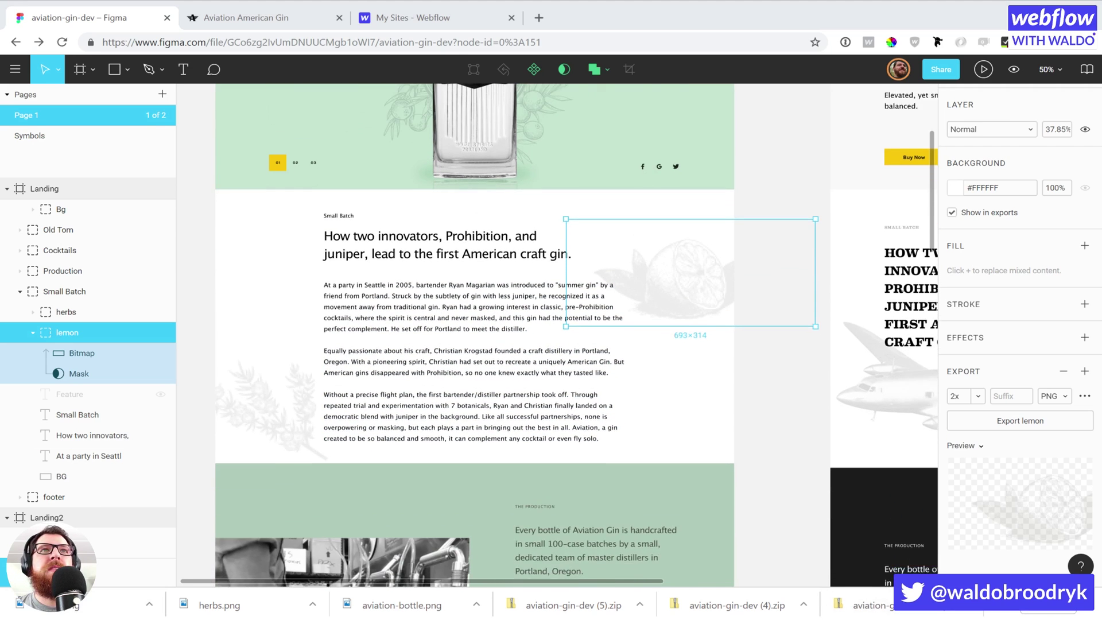
pyautogui.scroll(-5, 474, 332)
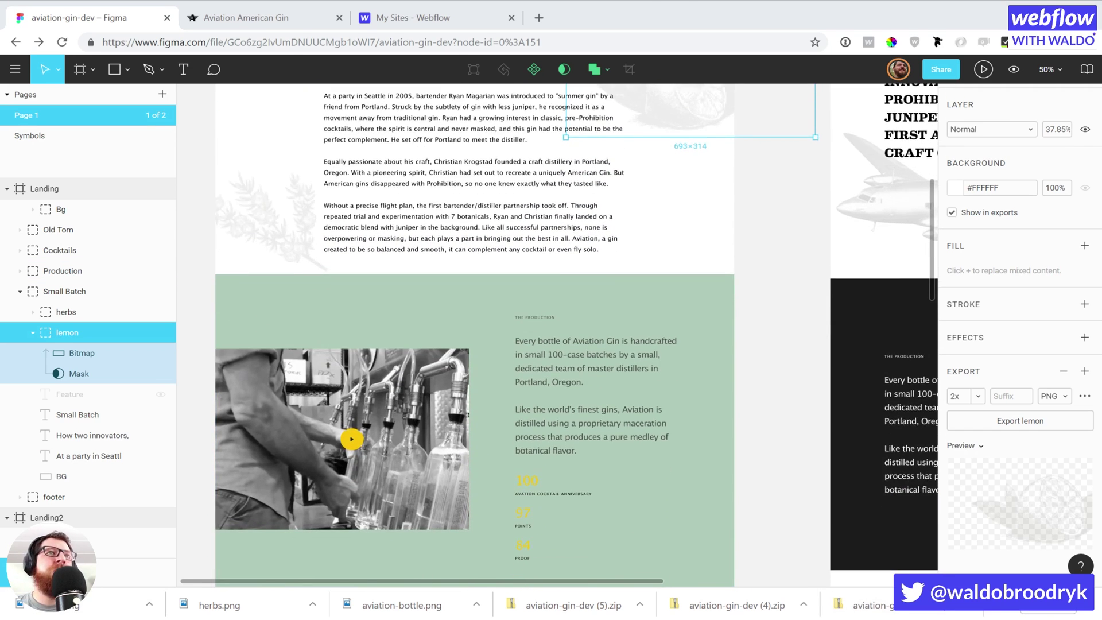
pyautogui.scroll(1, 314, 440)
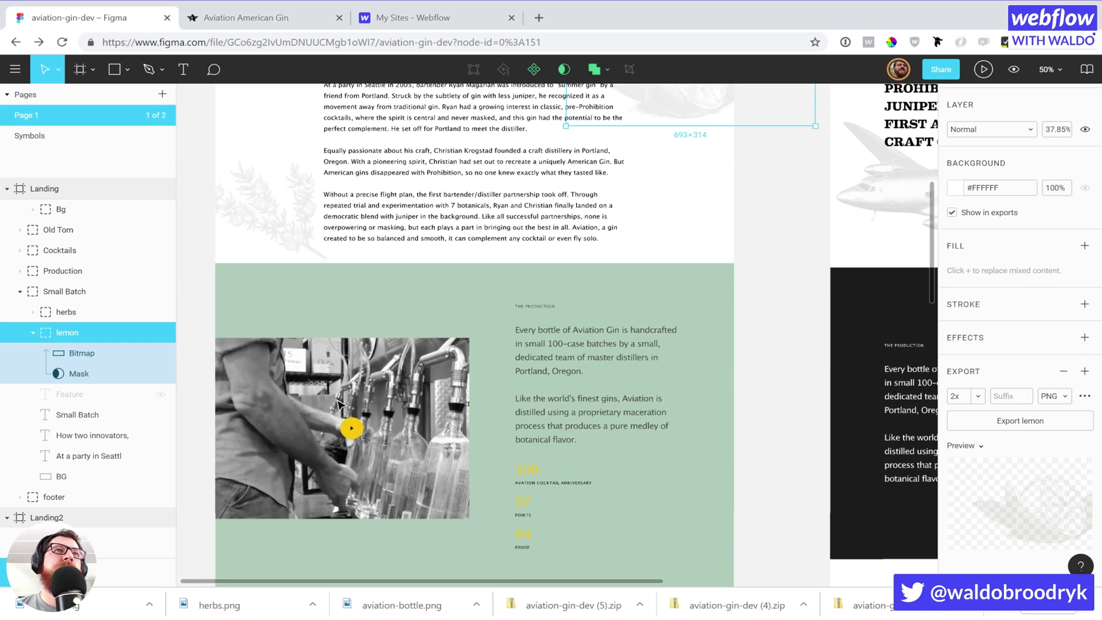
pyautogui.doubleClick(314, 441)
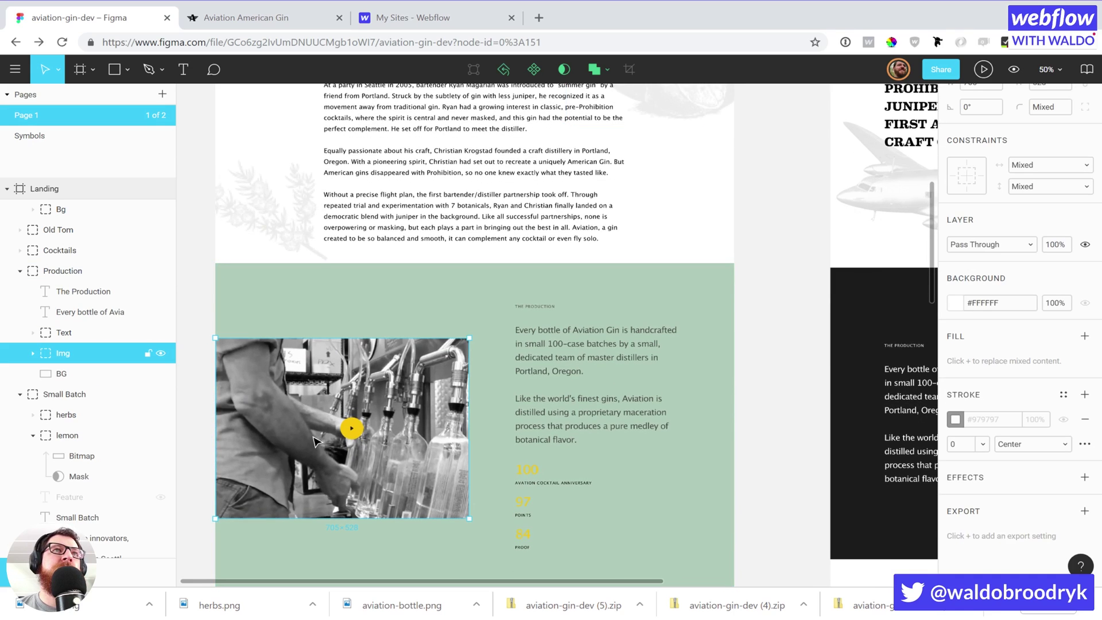
pyautogui.click(33, 353)
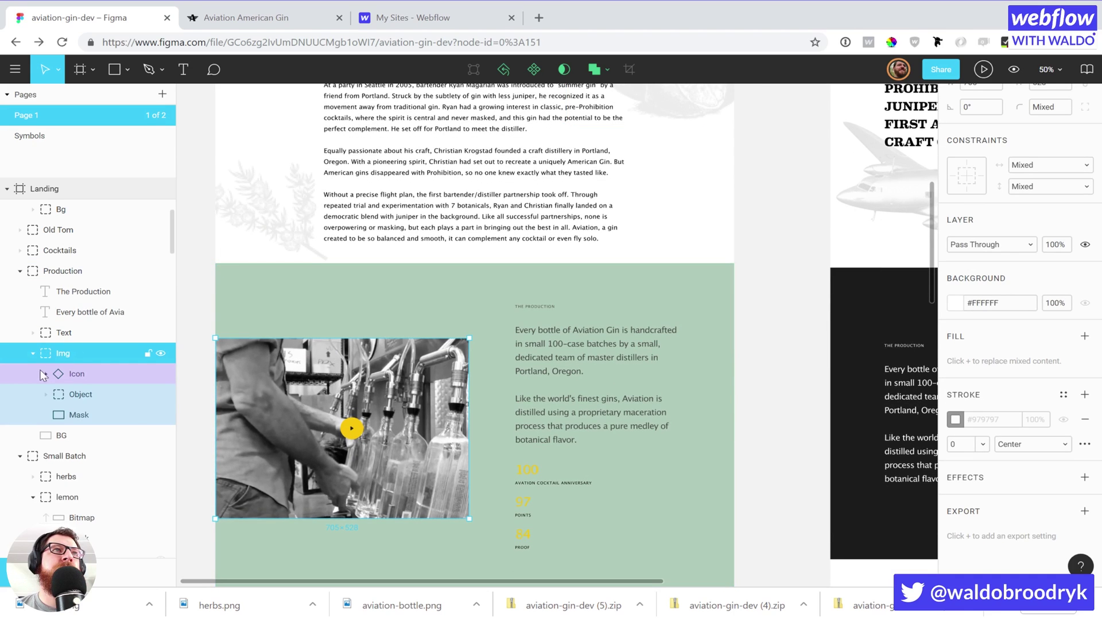
pyautogui.click(161, 374)
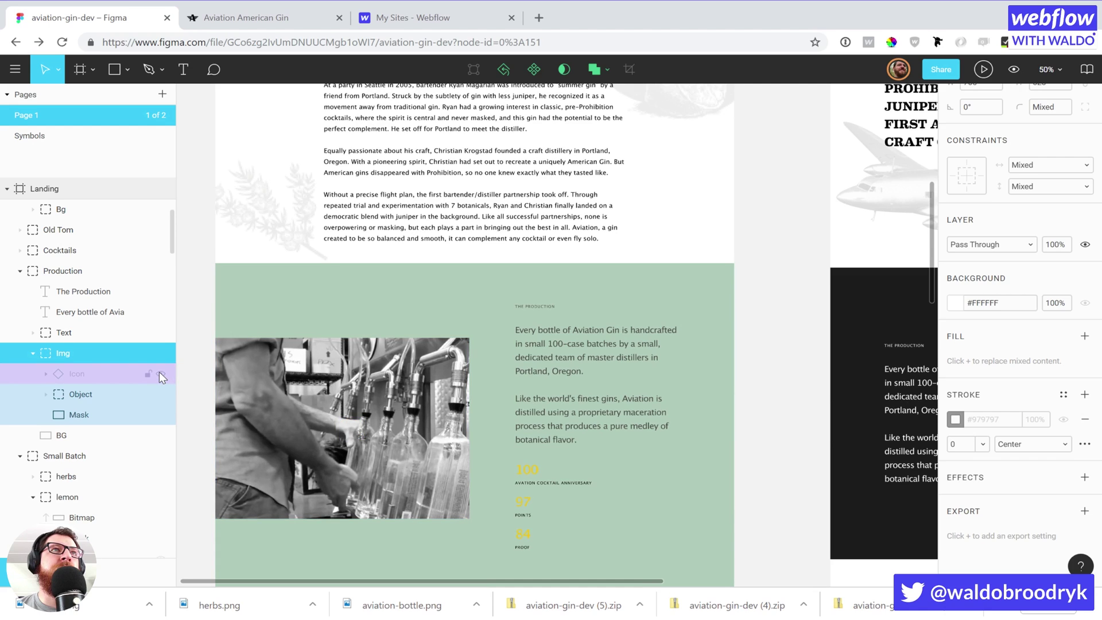
# Rename the bottling photo's Img group in the Production section as the-production-v2.
pyautogui.doubleClick(62, 354)
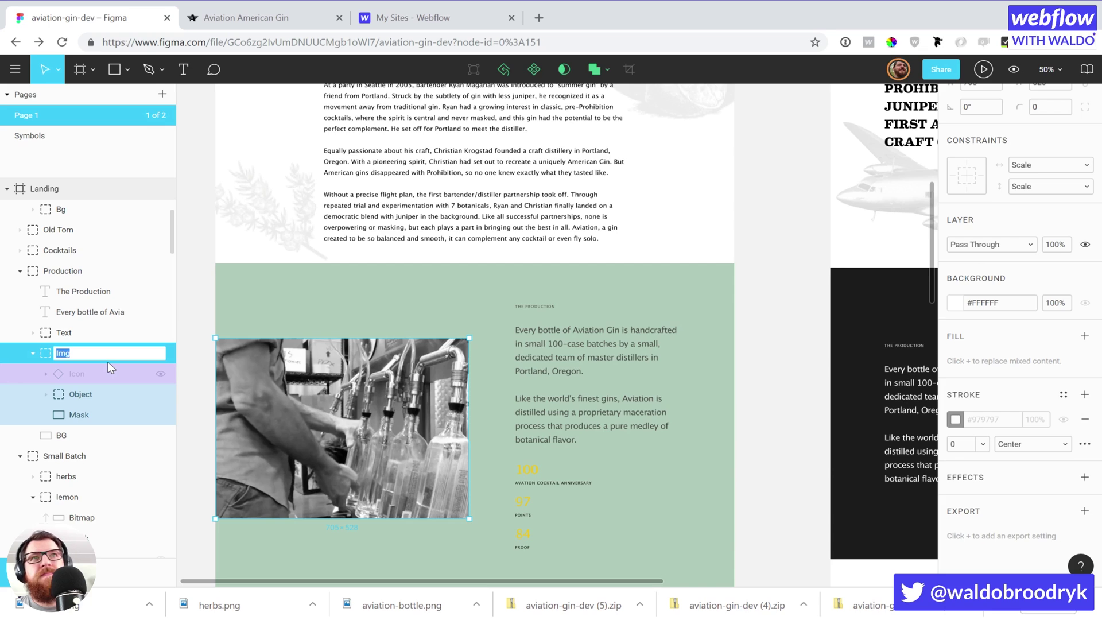
pyautogui.write('the-production-v2')
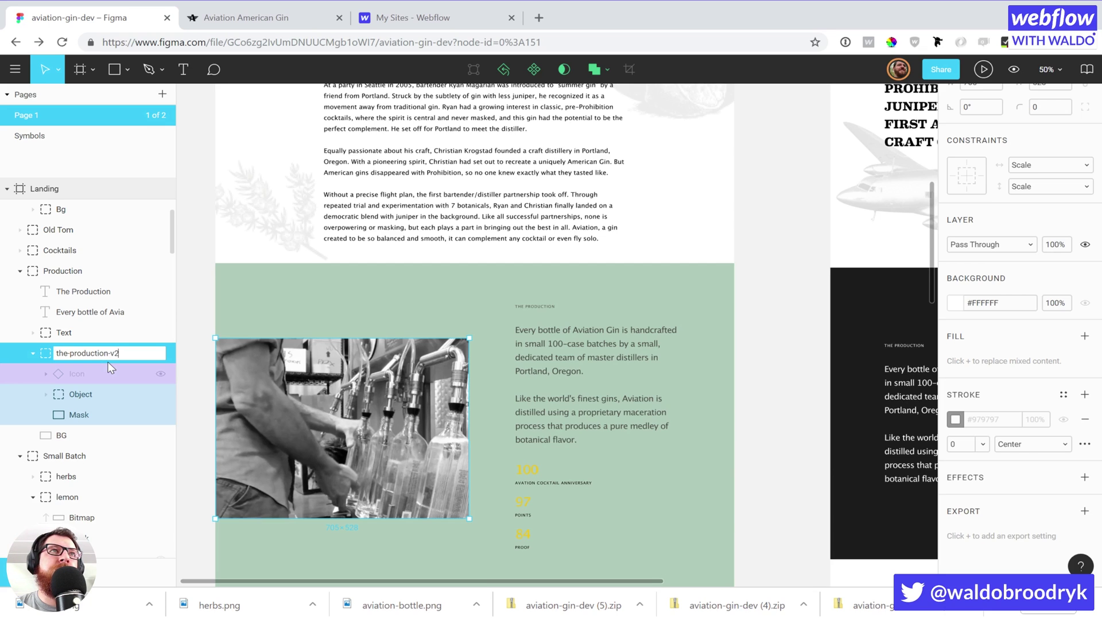
pyautogui.press('Return')
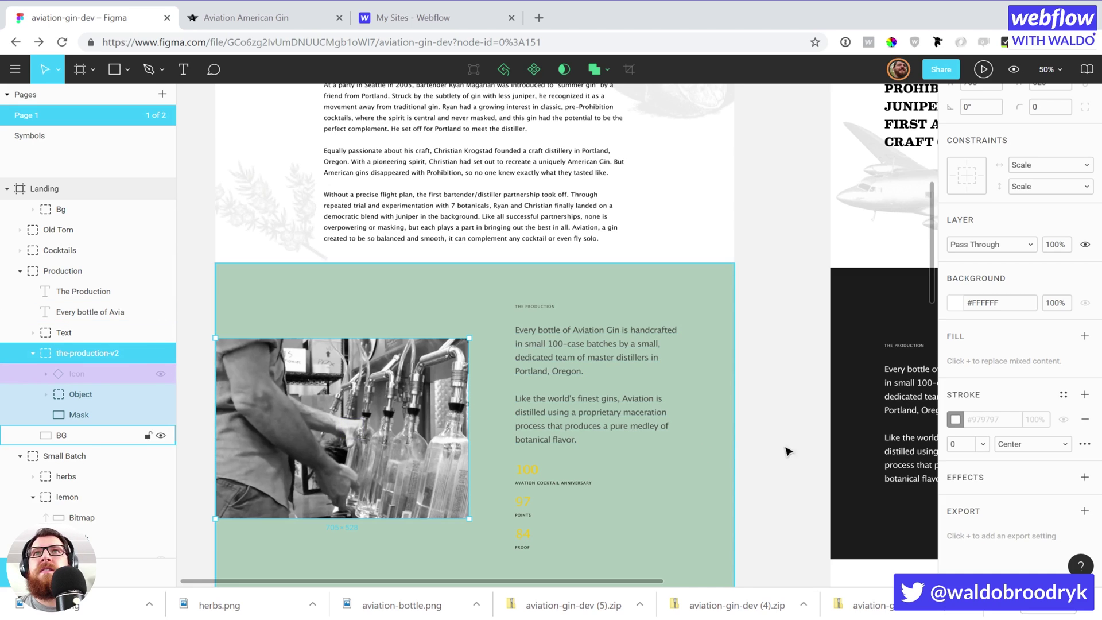
# Export the the-production-v2 group as a JPG at 1x scale and open the downloaded file.
pyautogui.click(1084, 511)
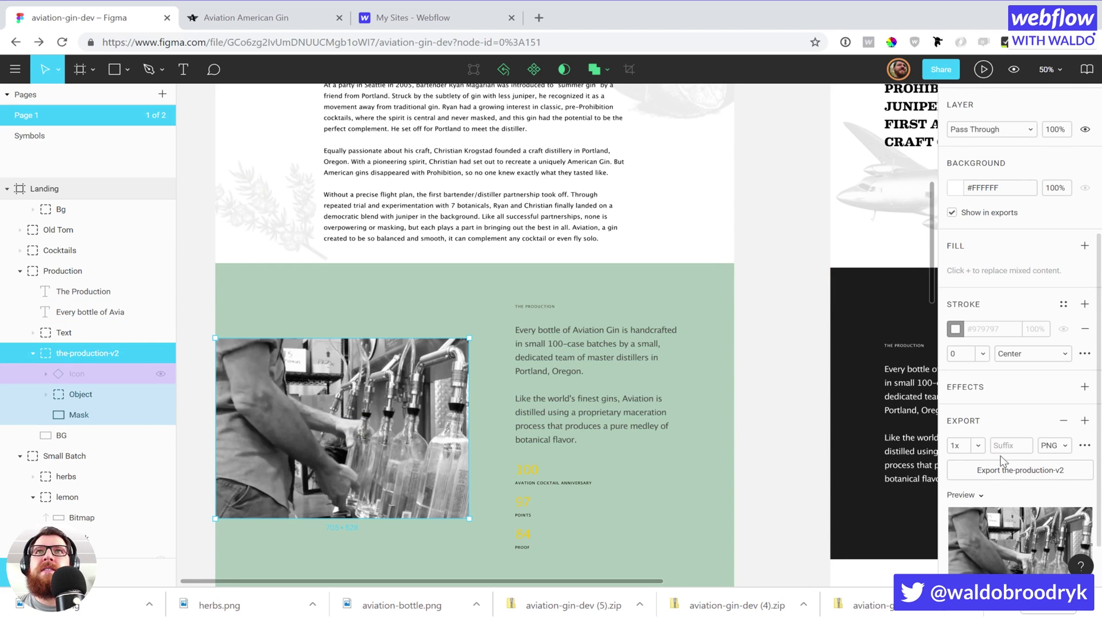
pyautogui.click(1050, 445)
pyautogui.click(1049, 459)
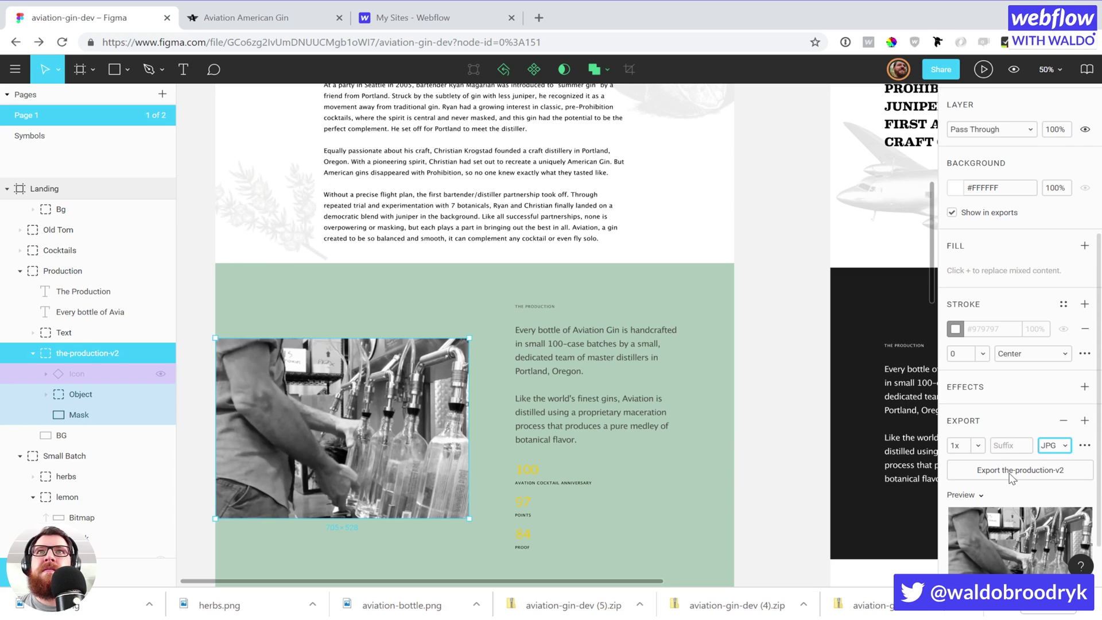
pyautogui.click(1011, 470)
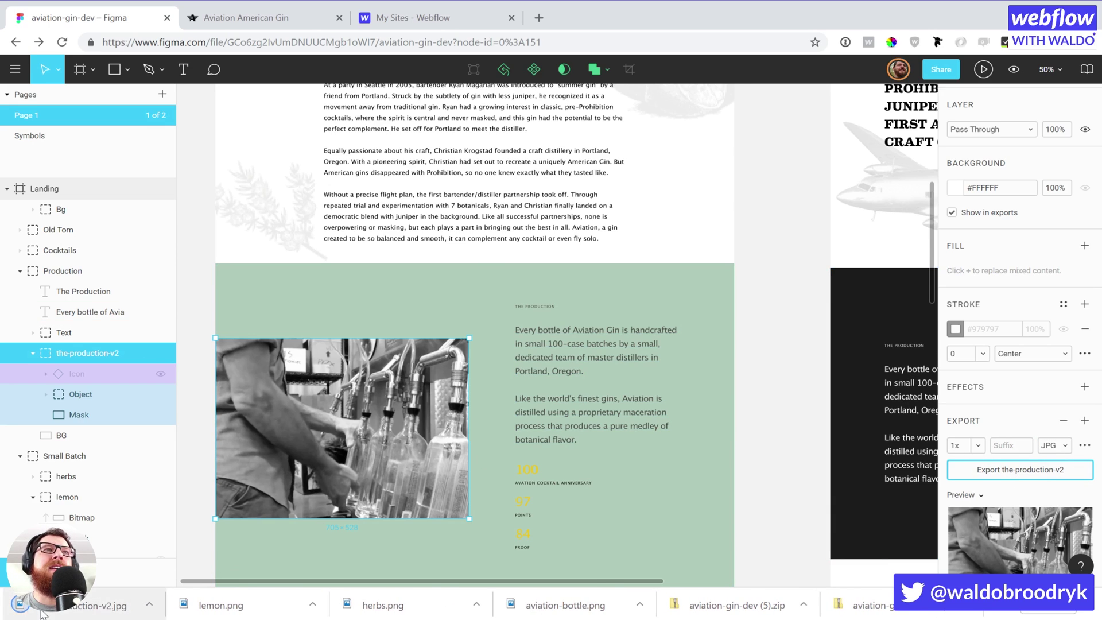
pyautogui.click(115, 603)
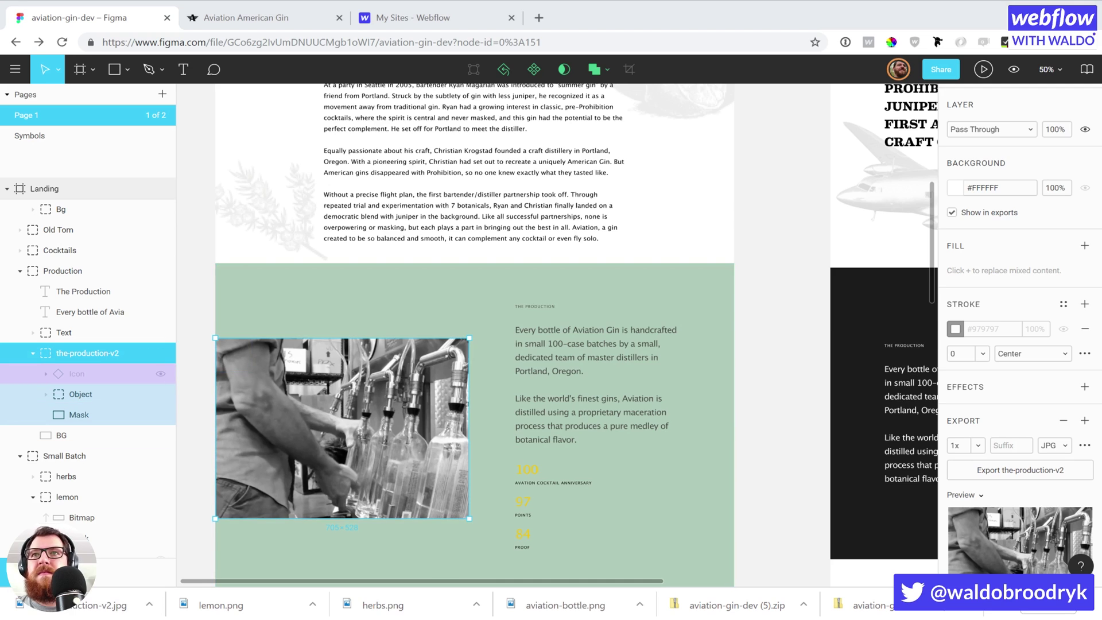
# Select the Tom Collins photo's Img group in the Cocktails section and expand it and its Object group.
pyautogui.scroll(-3, 475, 336)
pyautogui.scroll(-10, 474, 336)
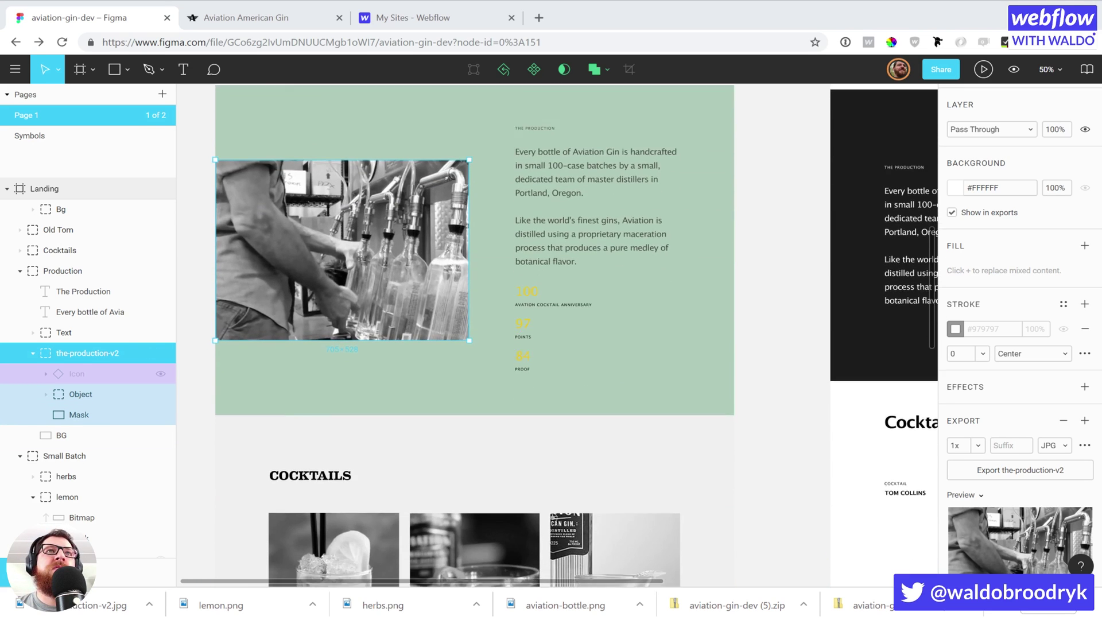
pyautogui.scroll(-7, 475, 335)
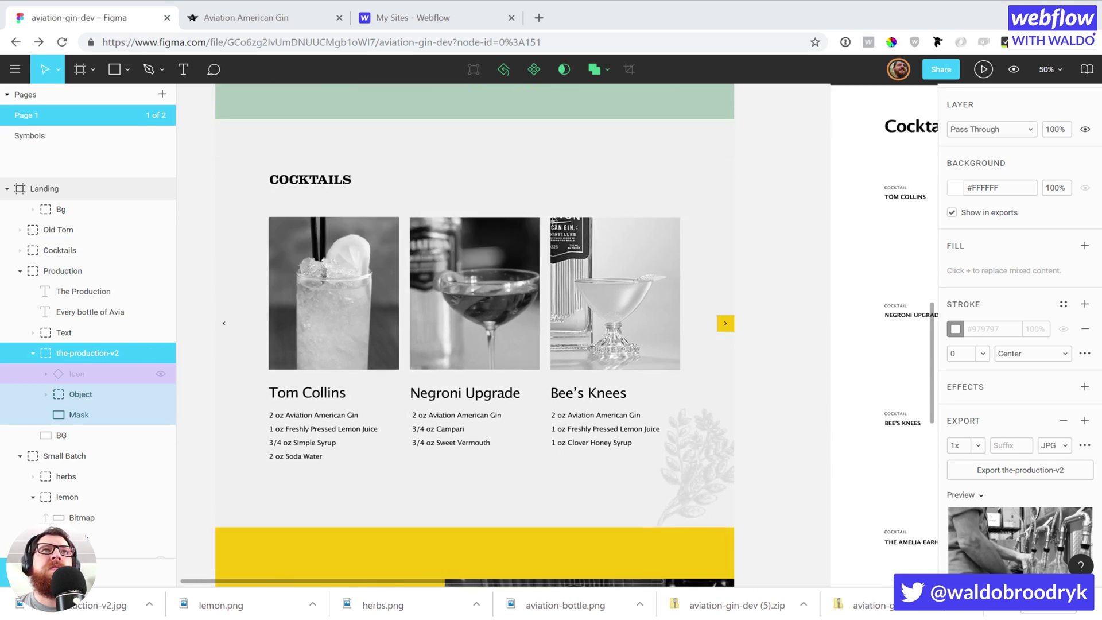
pyautogui.scroll(1, 475, 336)
pyautogui.click(346, 230)
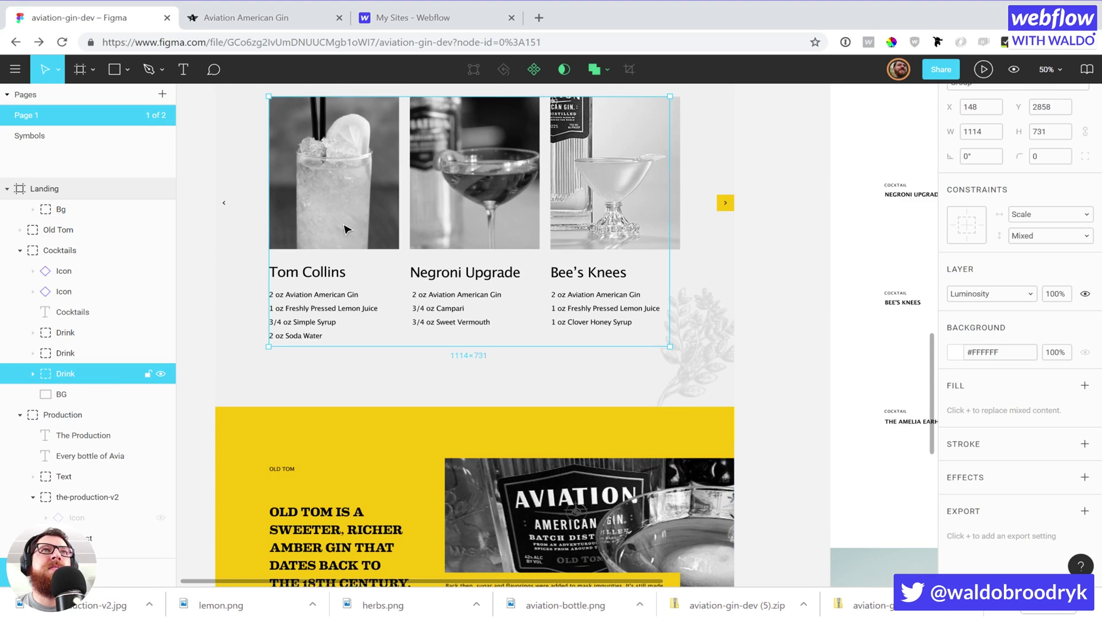
pyautogui.doubleClick(346, 230)
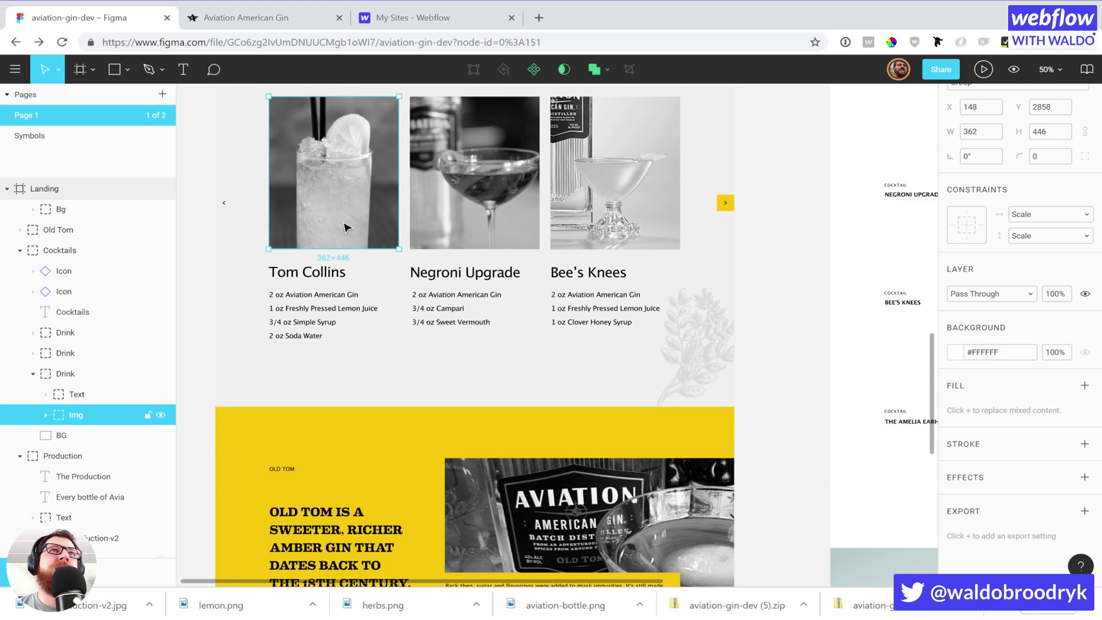
pyautogui.click(46, 413)
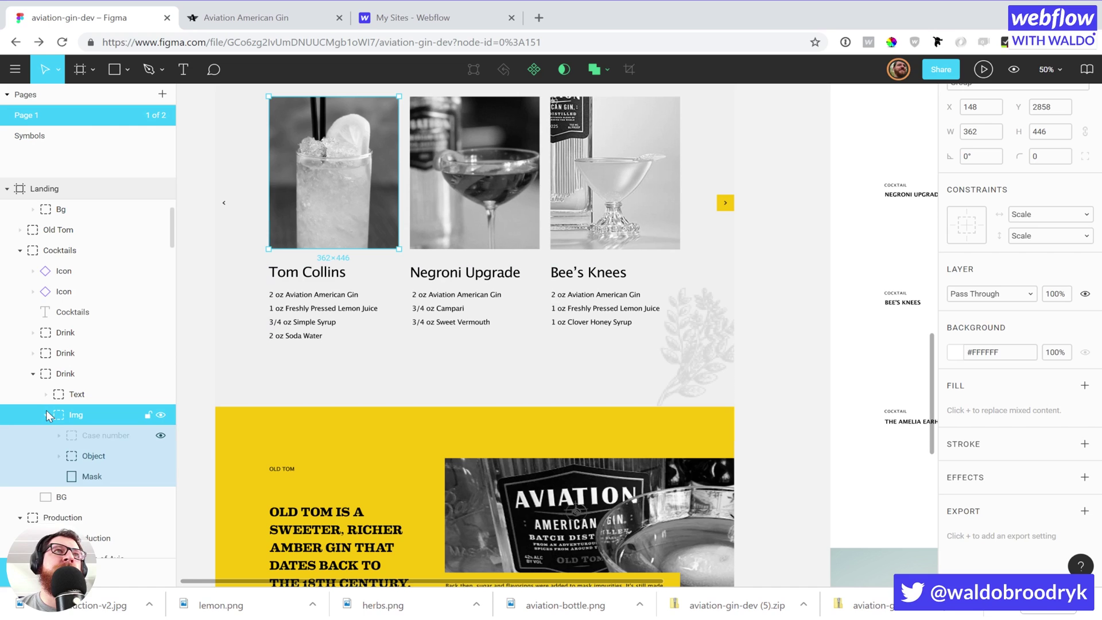
pyautogui.click(59, 455)
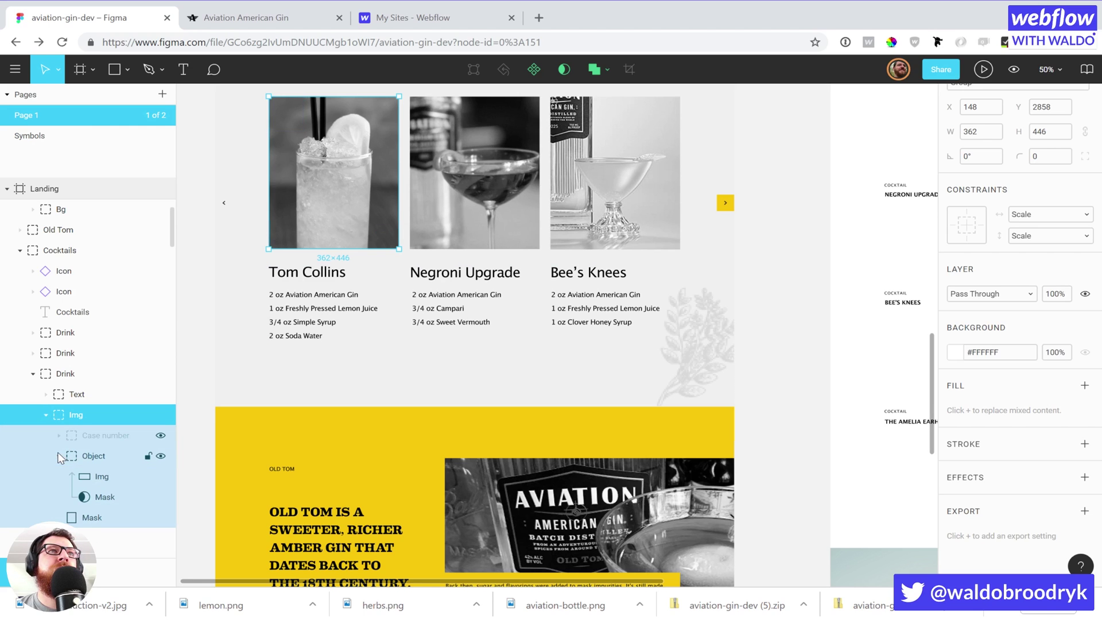
# Toggle the visibility of the Tom Collins Object group and its Img layer off and on to check what they contain.
pyautogui.click(160, 457)
pyautogui.click(160, 456)
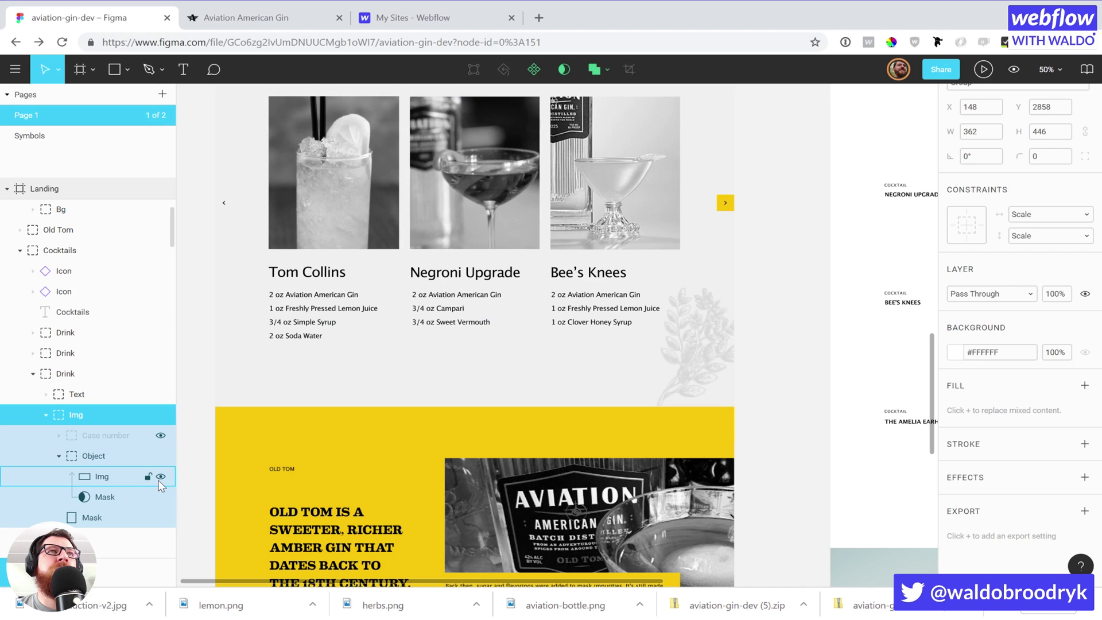
pyautogui.click(160, 476)
pyautogui.click(160, 476)
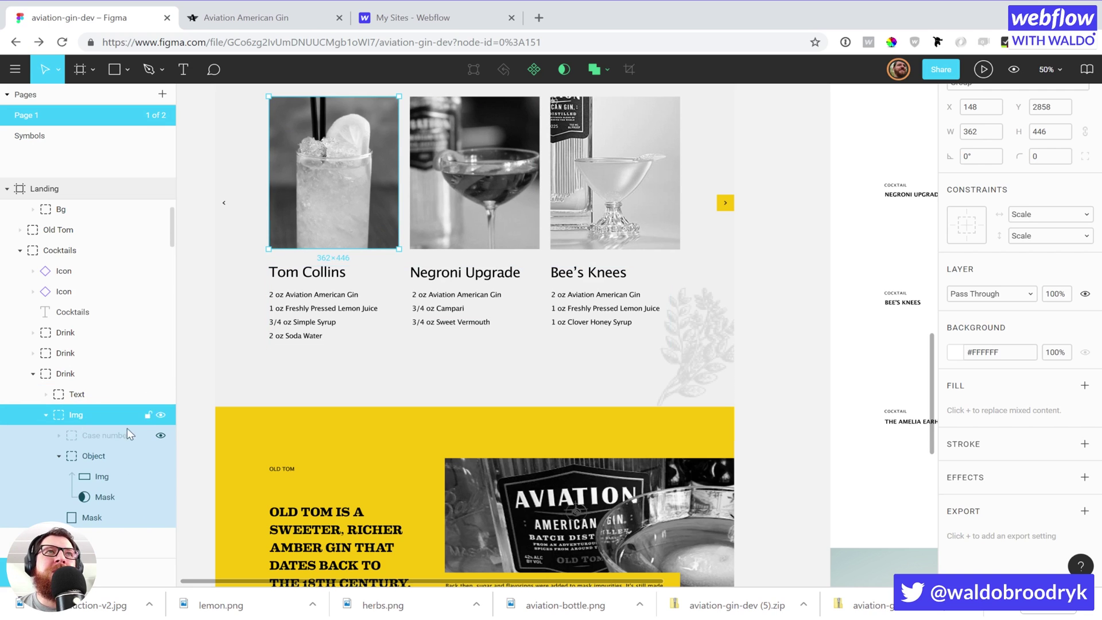
pyautogui.scroll(2, 1024, 328)
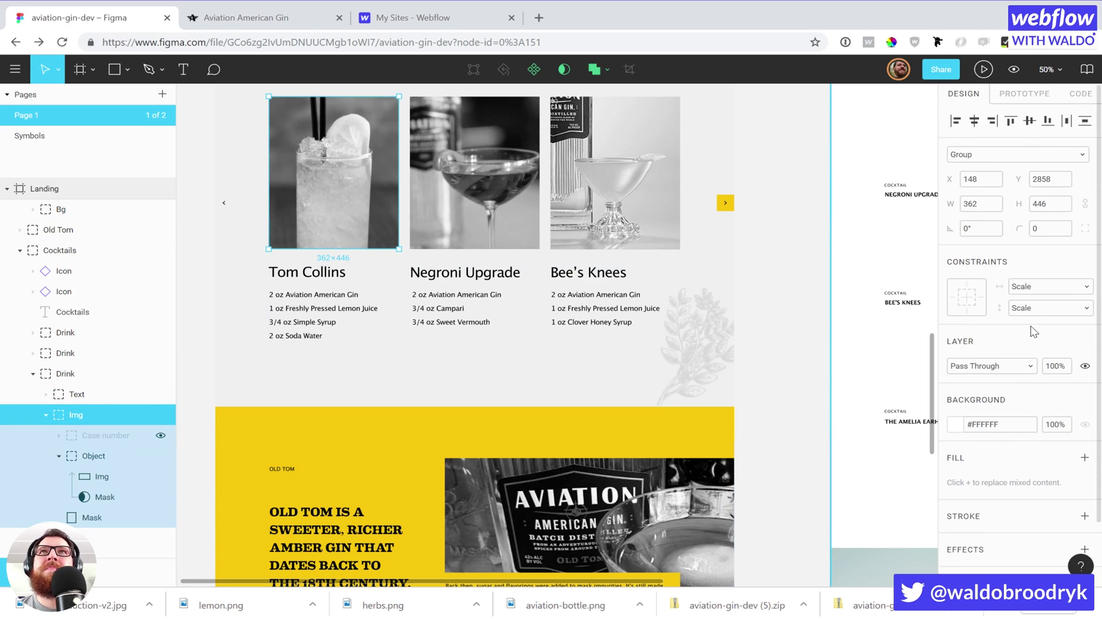
pyautogui.scroll(-1, 1027, 330)
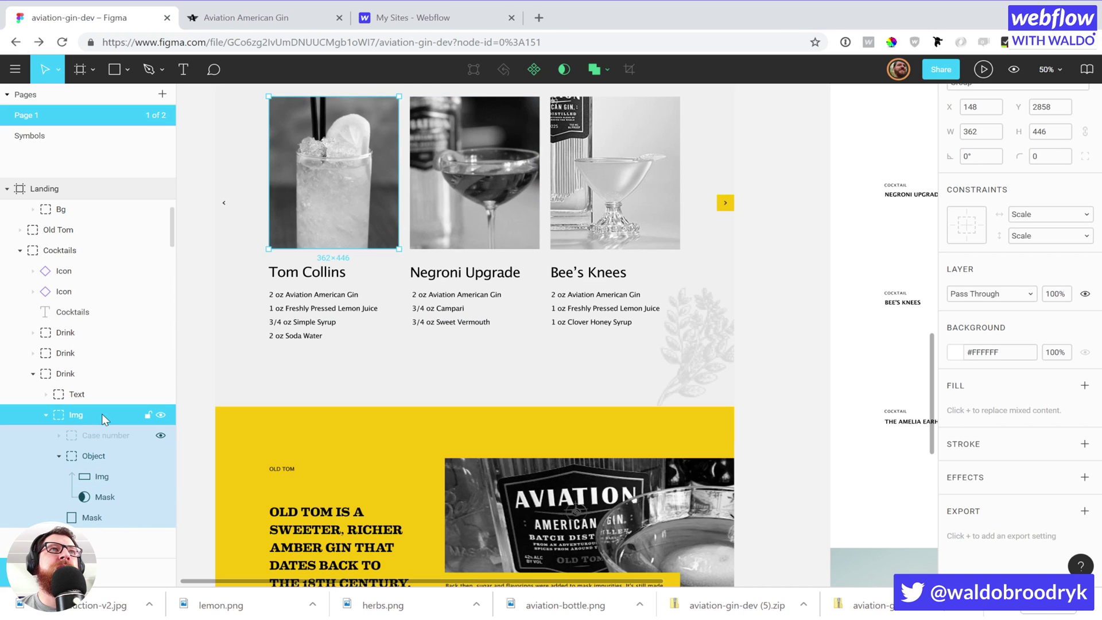
# Rename the Tom Collins photo's Img group as tom-collins-2.
pyautogui.doubleClick(76, 414)
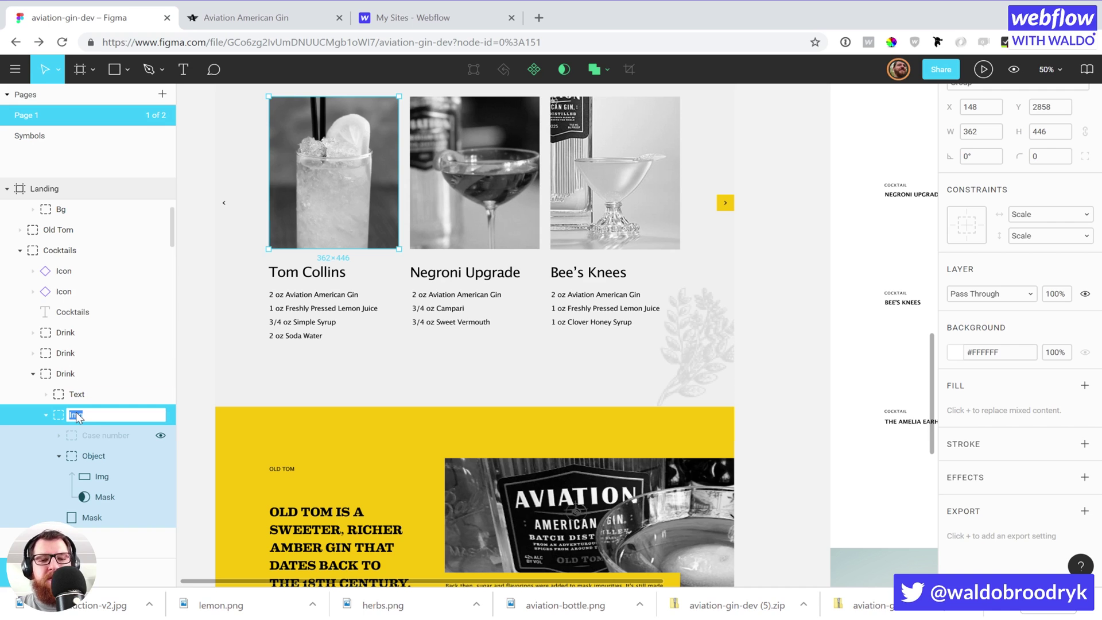
pyautogui.write('tom-collins-2')
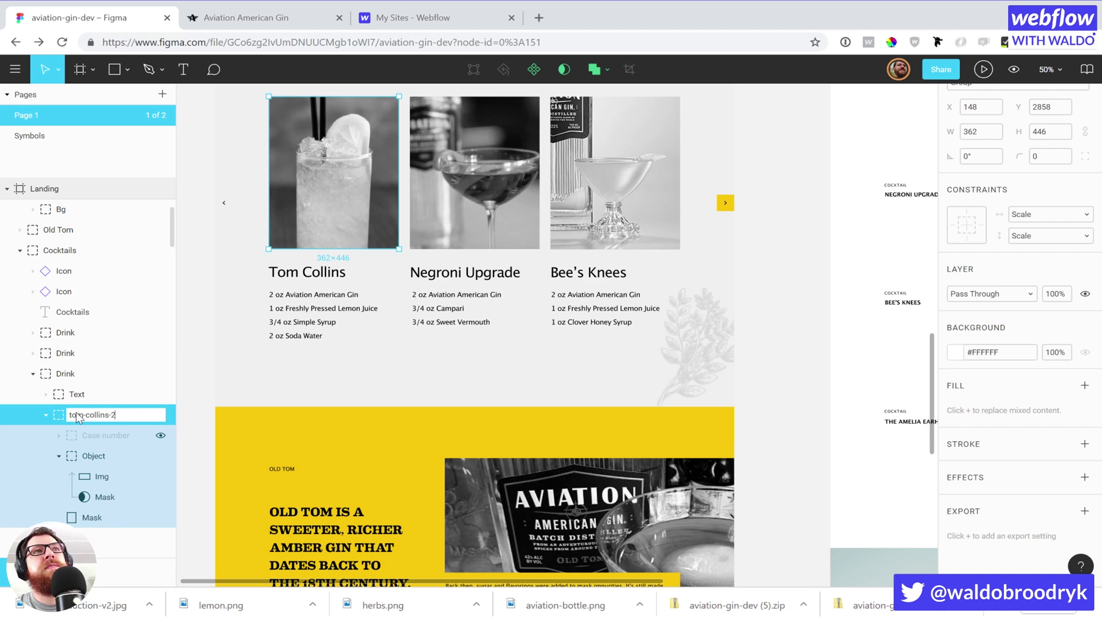
pyautogui.press('Return')
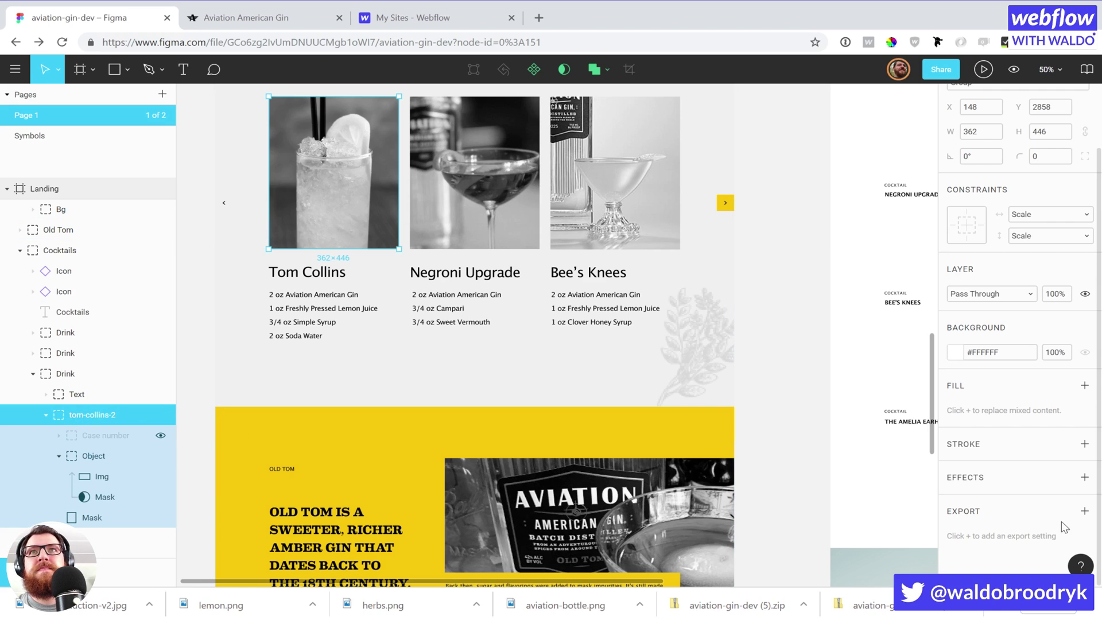
# Add a JPG export setting at 1x scale to the tom-collins-2 group and export it.
pyautogui.click(1084, 510)
pyautogui.scroll(-4, 1003, 518)
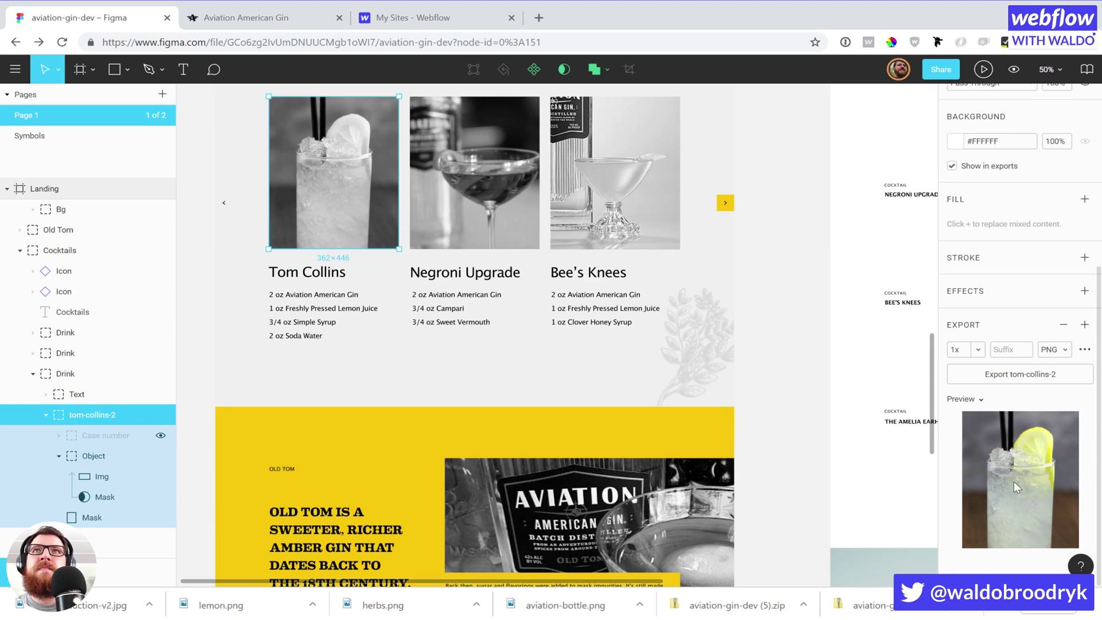
pyautogui.click(1050, 349)
pyautogui.click(1048, 363)
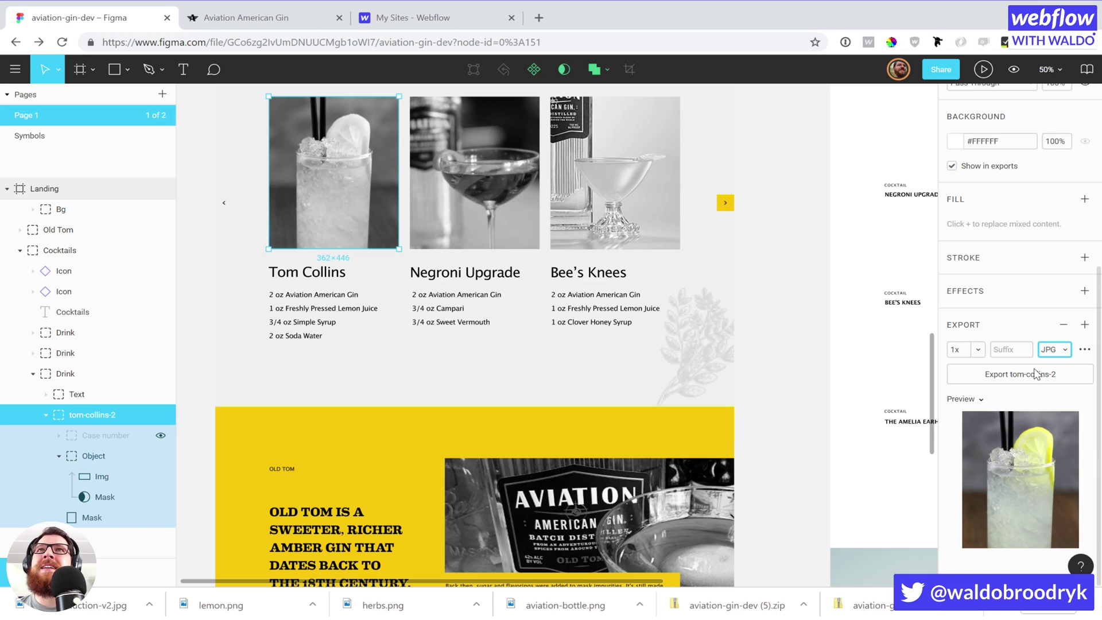
pyautogui.click(1055, 352)
pyautogui.click(1054, 351)
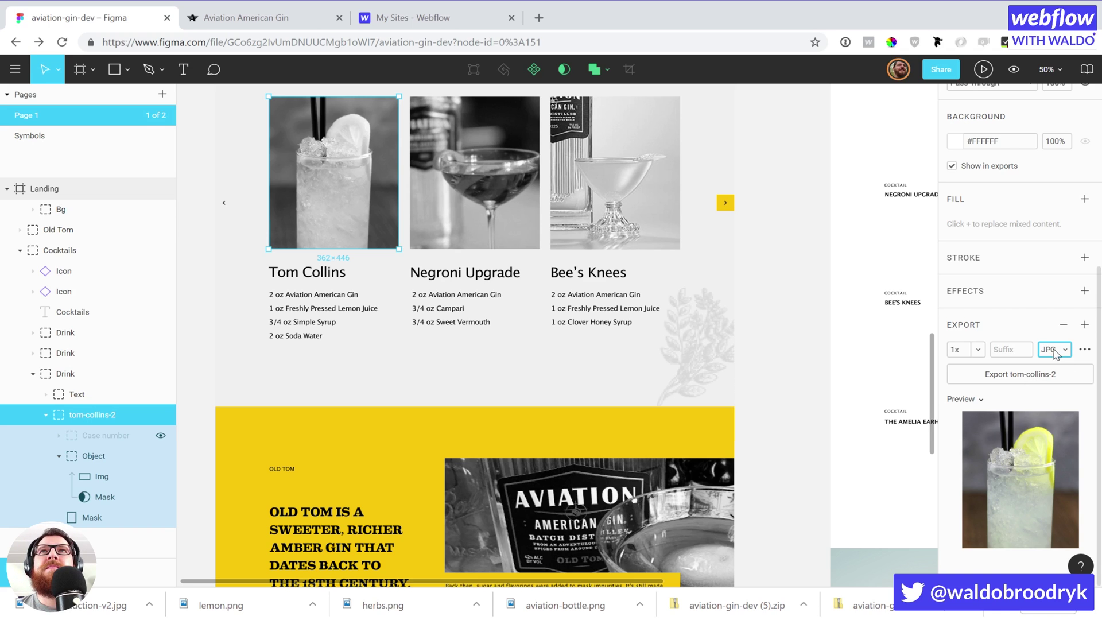
pyautogui.click(1031, 374)
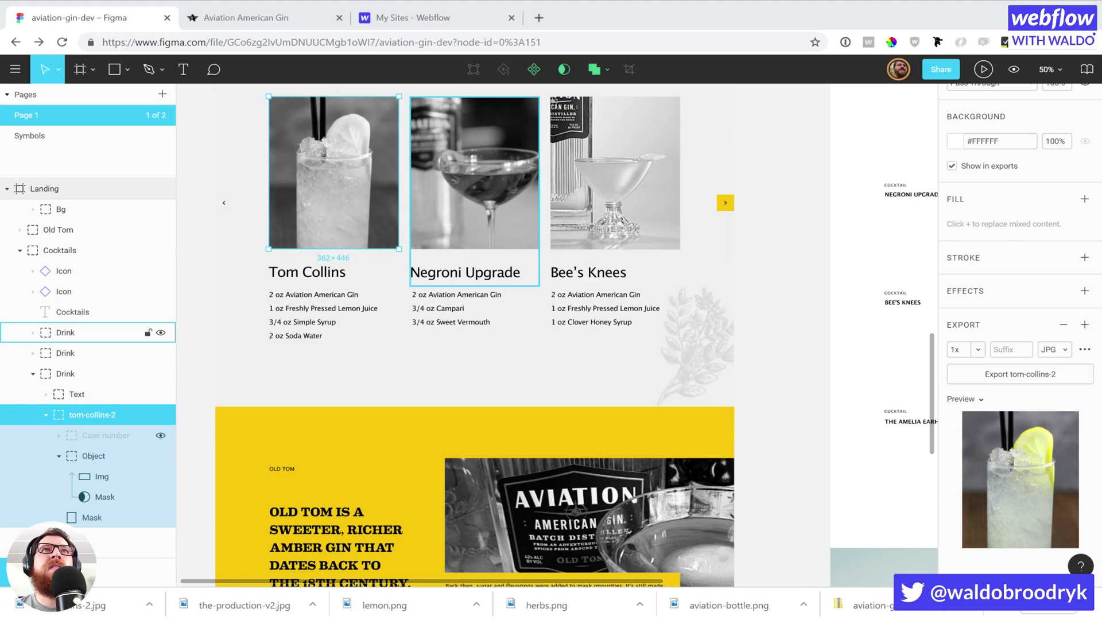
# Rename the Negroni Upgrade photo's Img group in the Cocktails section as Negroni-upgrade-2.
pyautogui.click(484, 202)
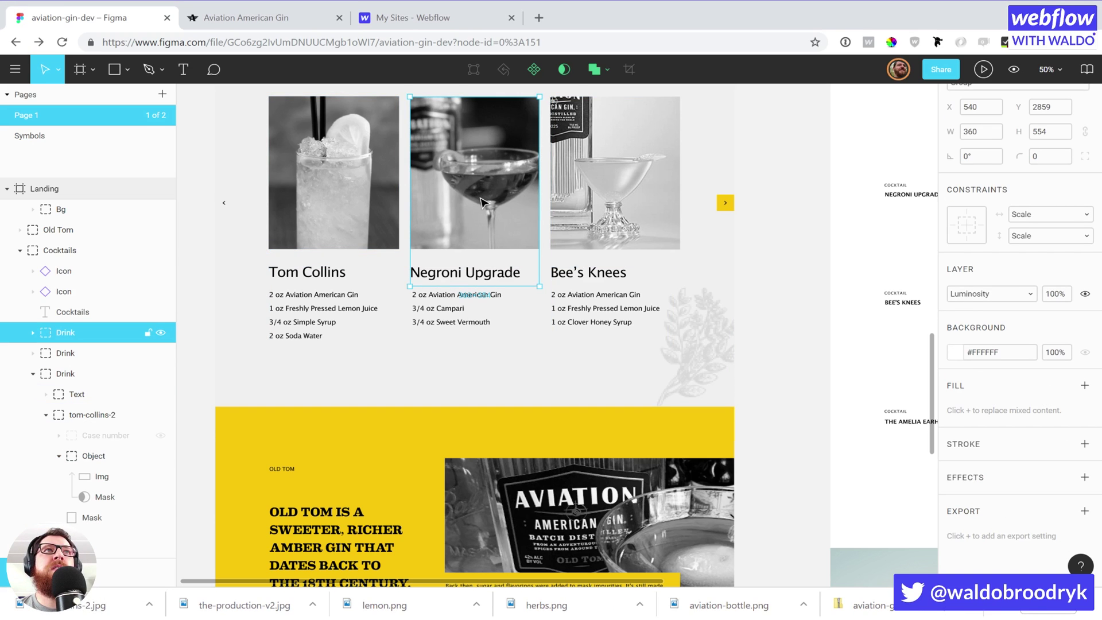
pyautogui.doubleClick(484, 202)
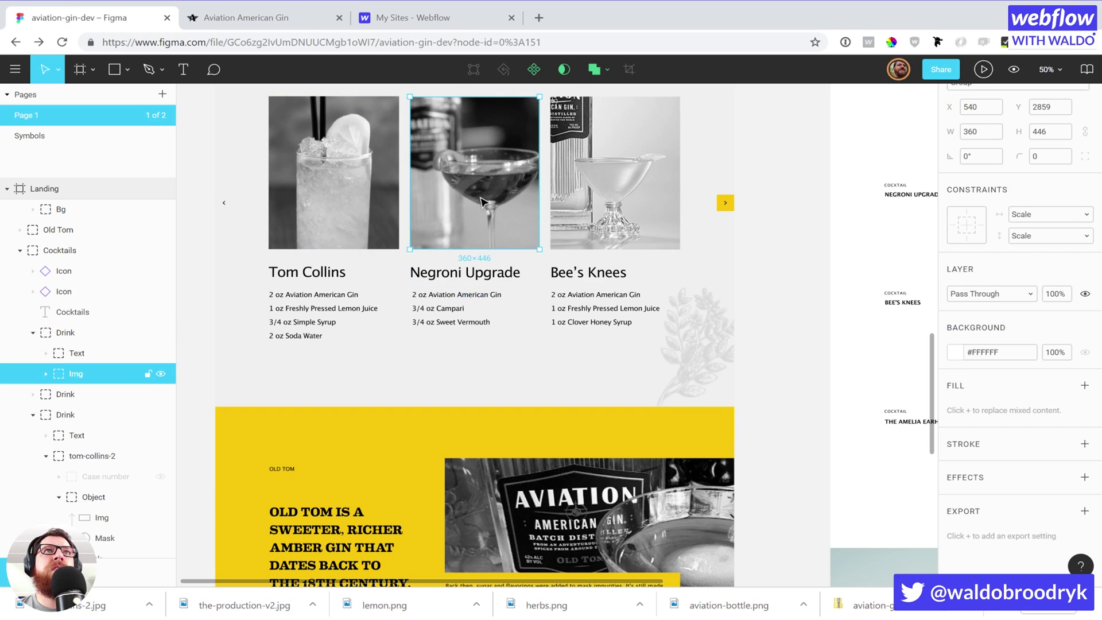
pyautogui.doubleClick(81, 374)
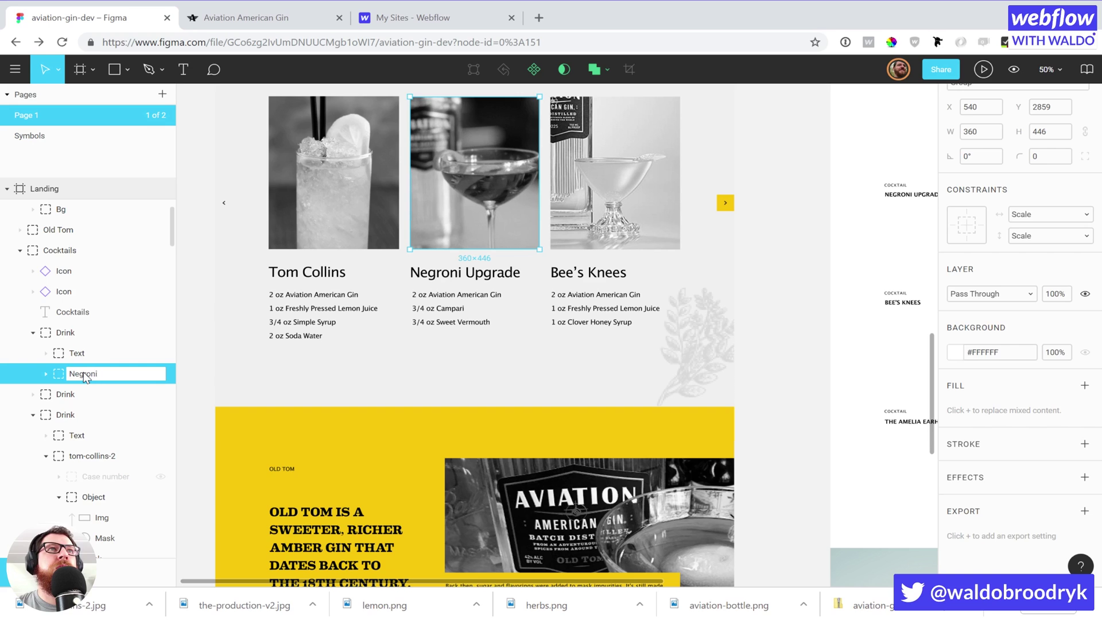
pyautogui.write('Negroni-upgrade-2')
pyautogui.press('Return')
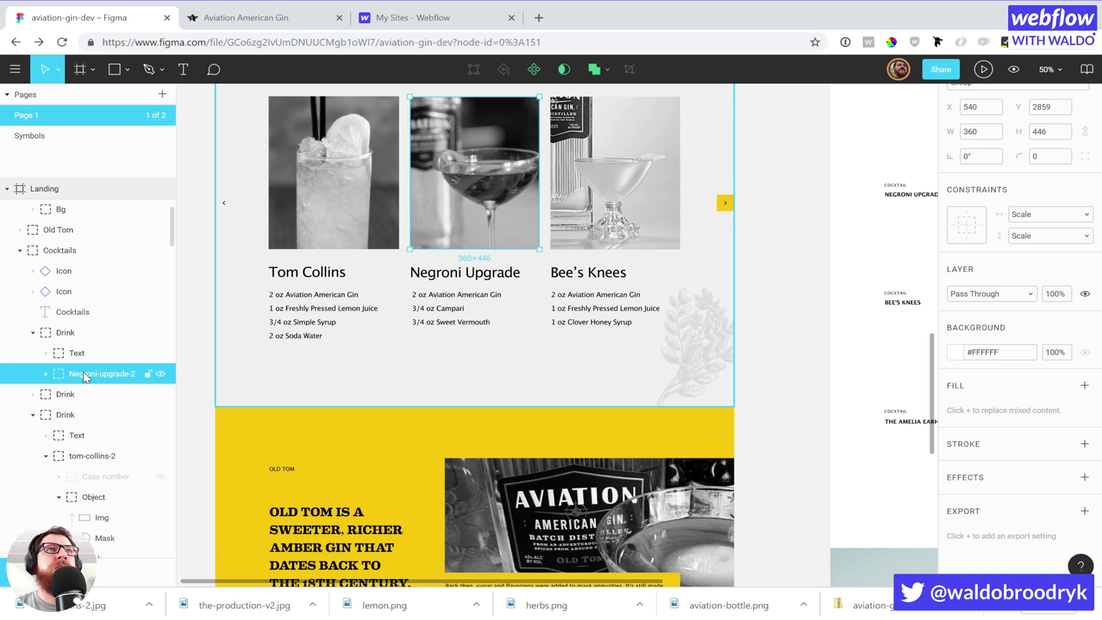
# Add a JPG export setting at 1x scale to the Negroni-upgrade-2 group and export it.
pyautogui.click(1083, 511)
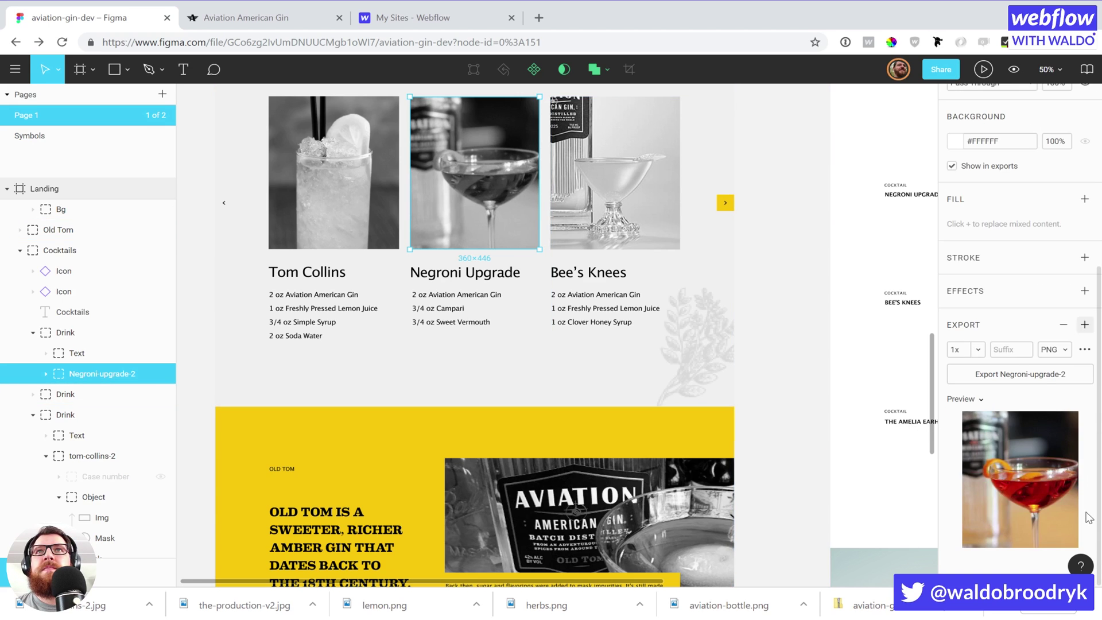
pyautogui.click(1044, 355)
pyautogui.click(1048, 361)
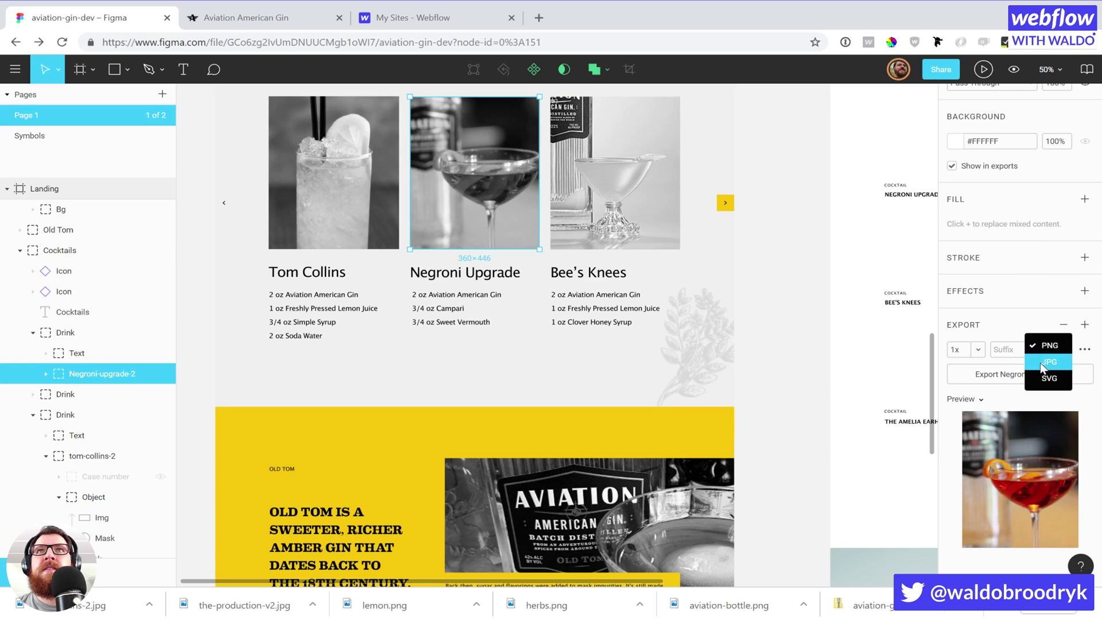
pyautogui.click(1024, 375)
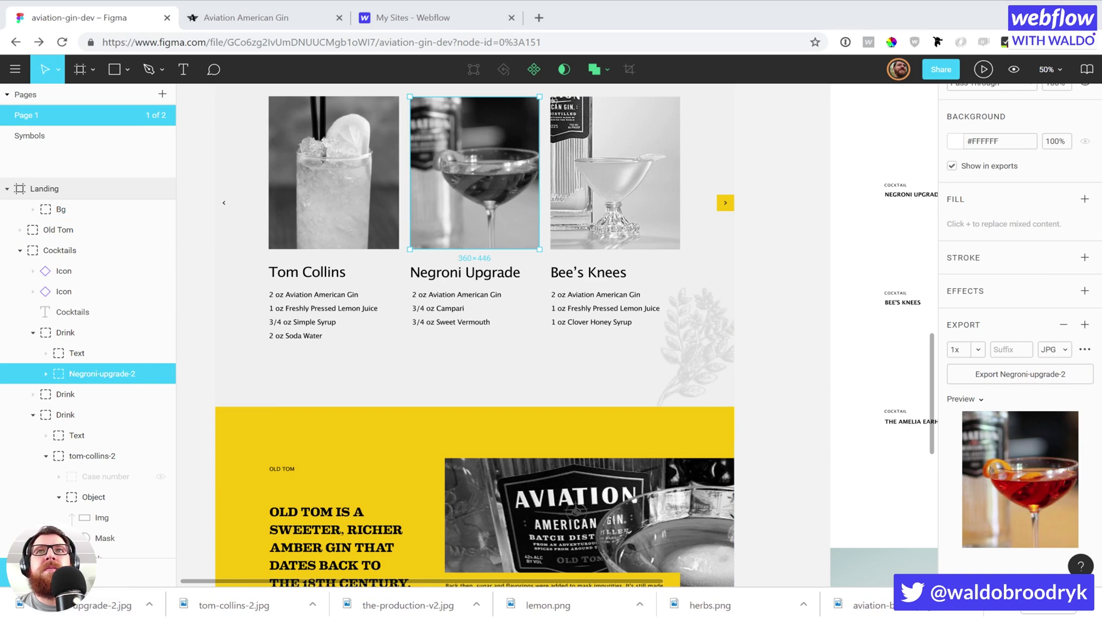
# Expand the Bee's Knees Drink group and rename its photo's Img group as bees-knees.
pyautogui.click(55, 396)
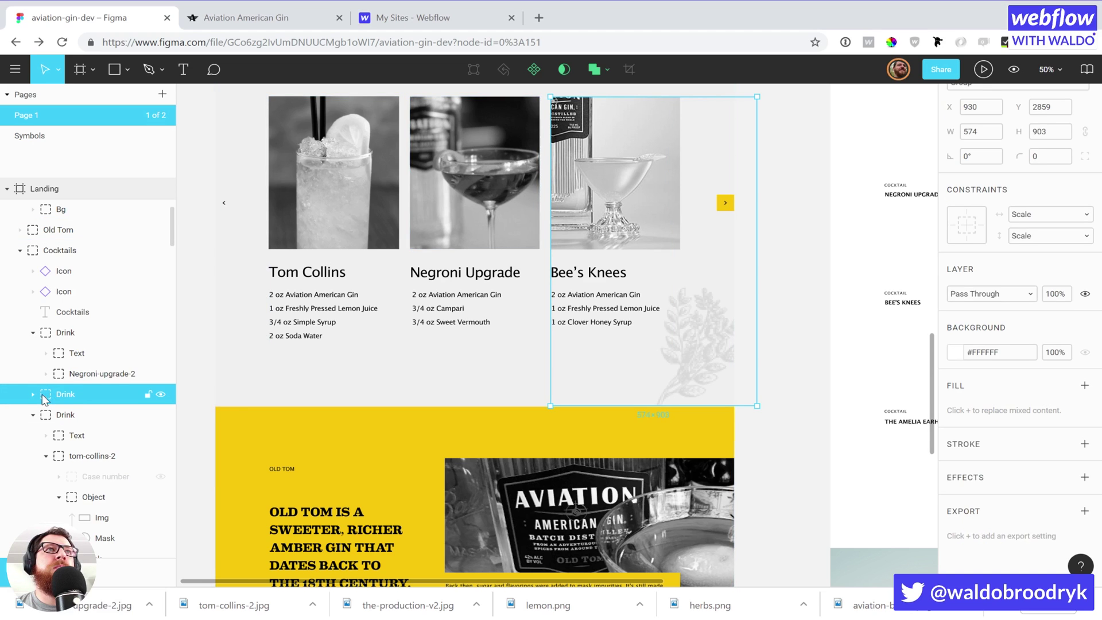
pyautogui.click(33, 394)
pyautogui.click(68, 435)
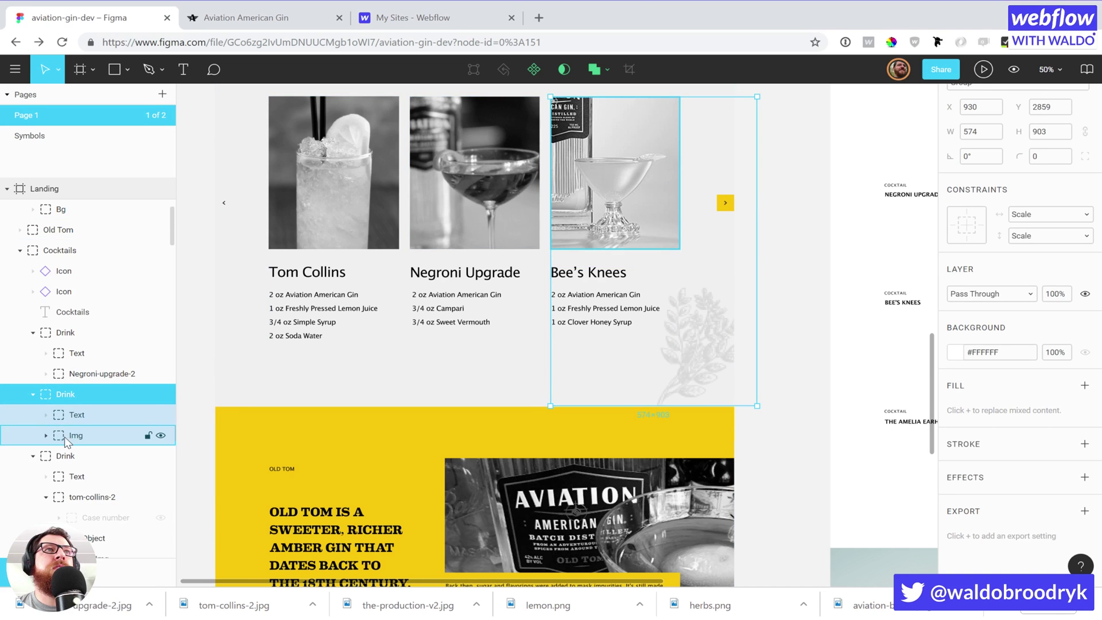
pyautogui.doubleClick(81, 440)
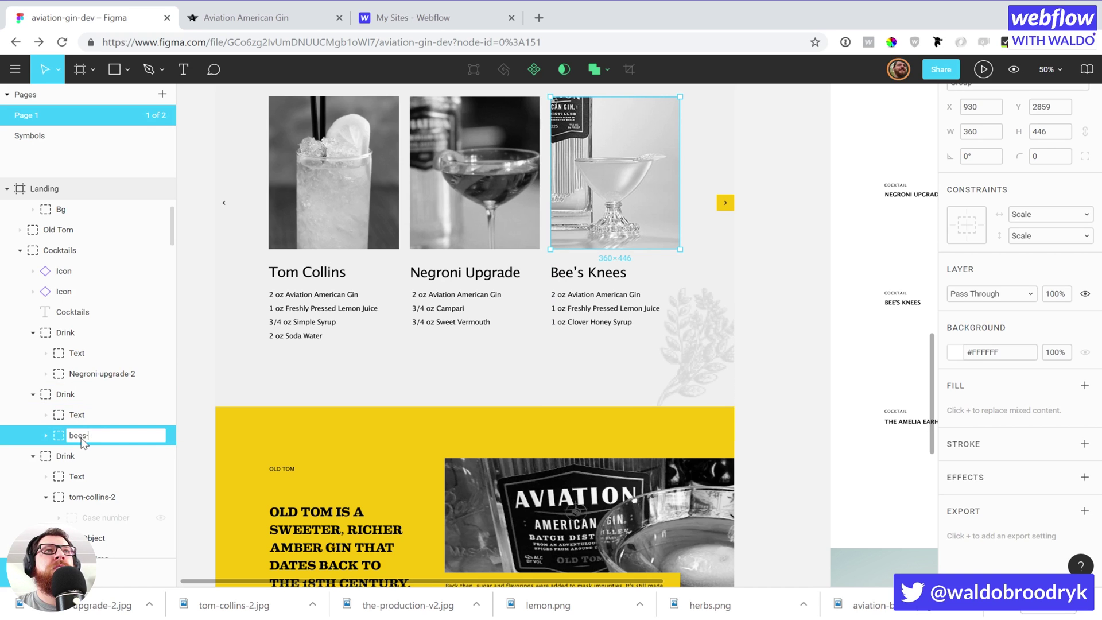
pyautogui.write('bees-knees')
pyautogui.press('Return')
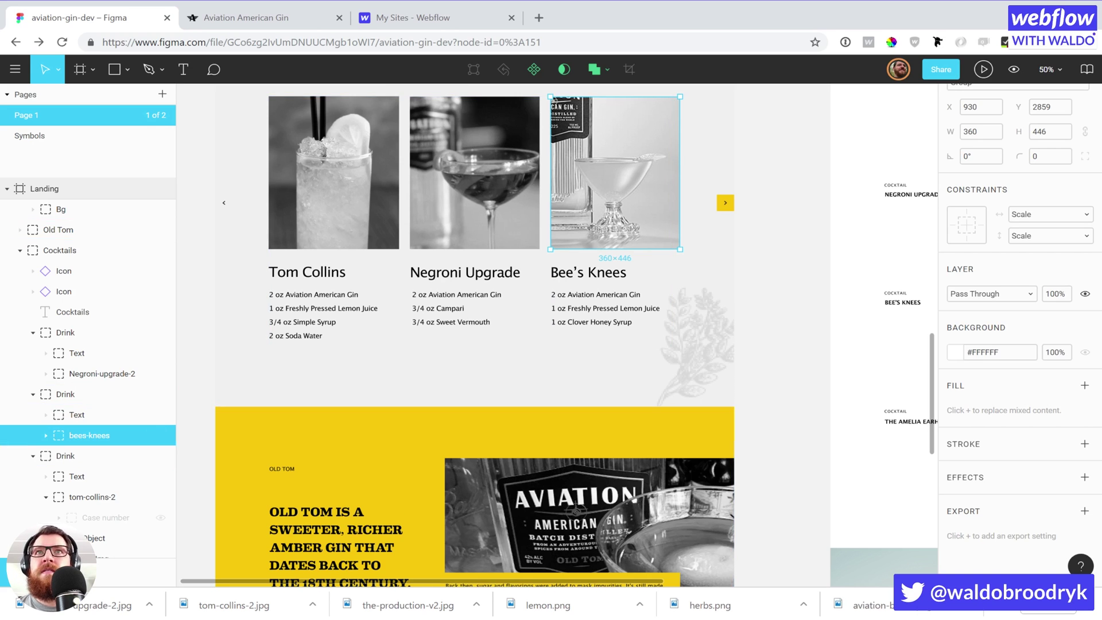
# Add a JPG export setting at 1x scale to the bees-knees group and export it.
pyautogui.click(1083, 510)
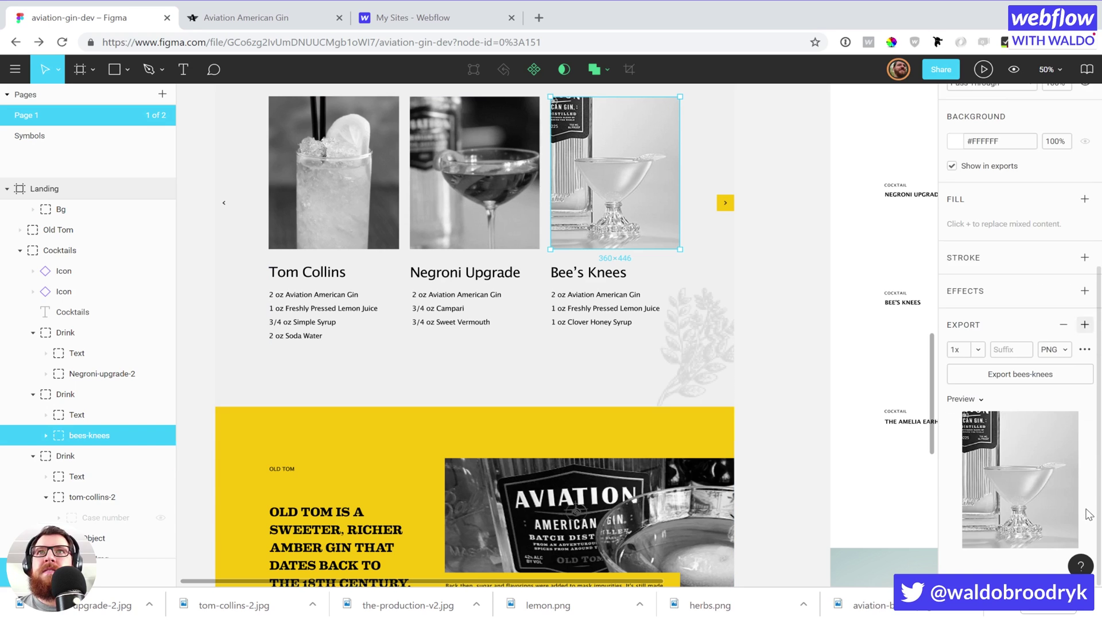
pyautogui.click(1054, 349)
pyautogui.click(1060, 366)
pyautogui.click(1034, 374)
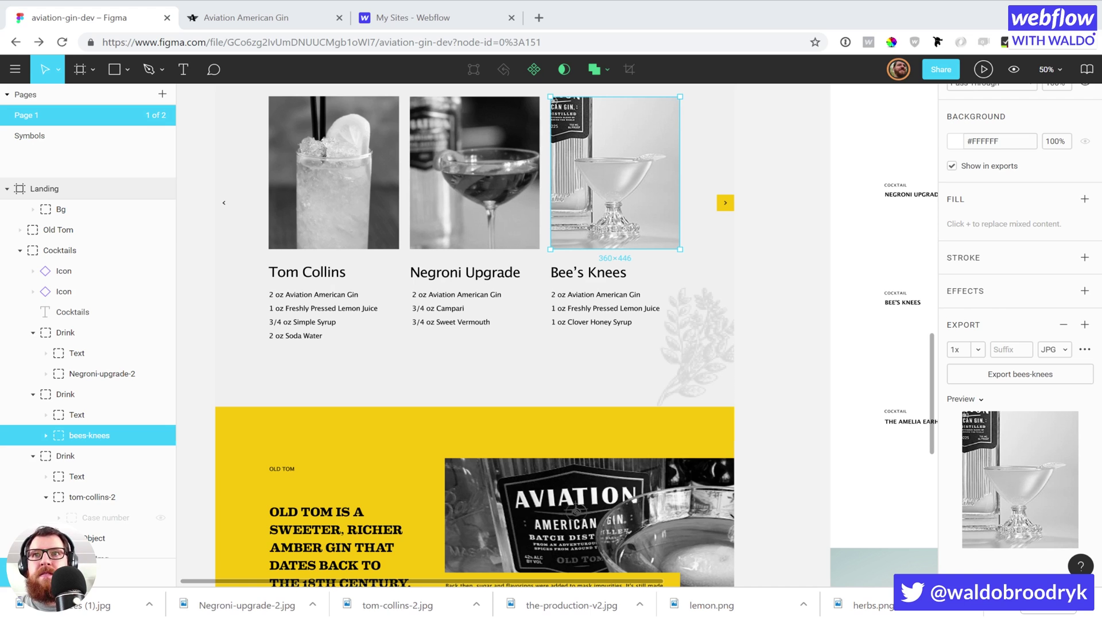
# Rename the Img group holding the Old Tom section's photo as old-tom-background-v2.
pyautogui.scroll(-5, 474, 334)
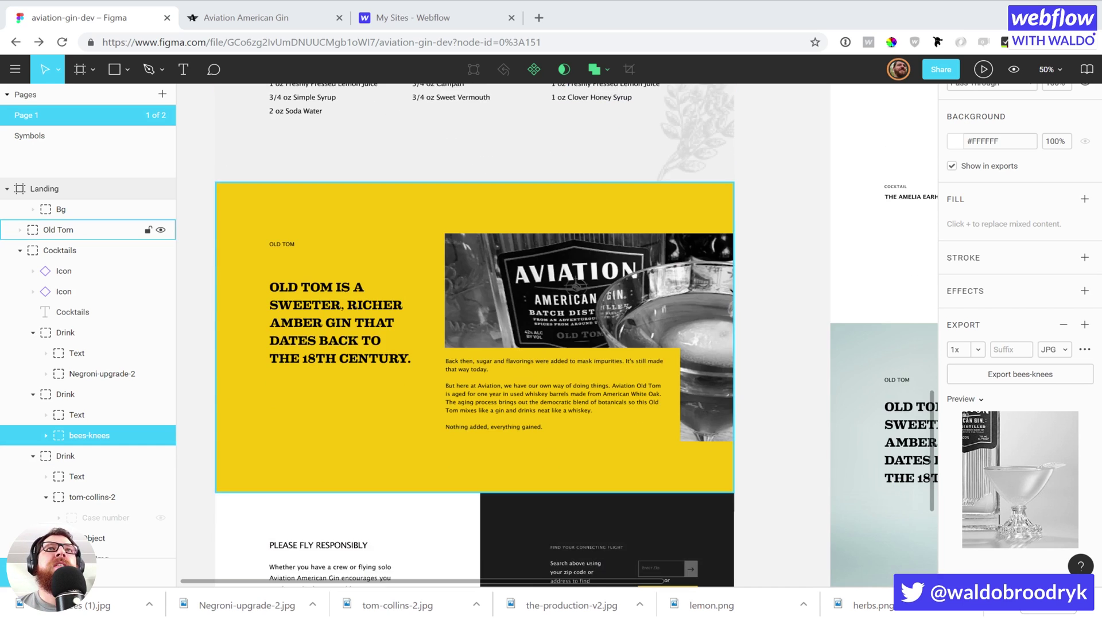
pyautogui.doubleClick(556, 299)
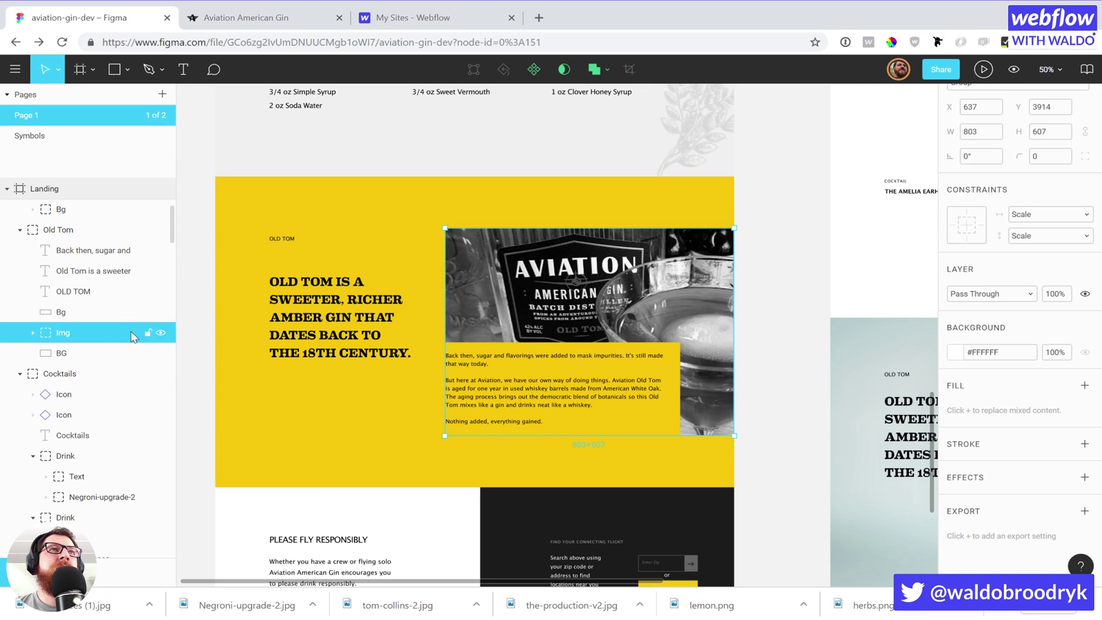
pyautogui.doubleClick(66, 334)
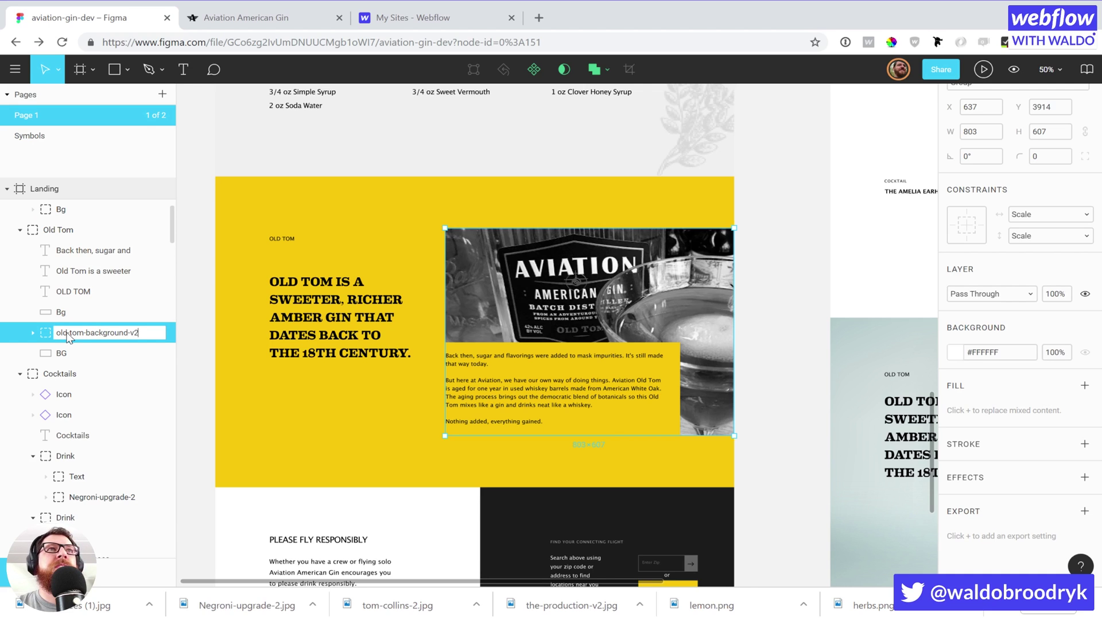
pyautogui.write('old-tom-background-v2')
pyautogui.press('Return')
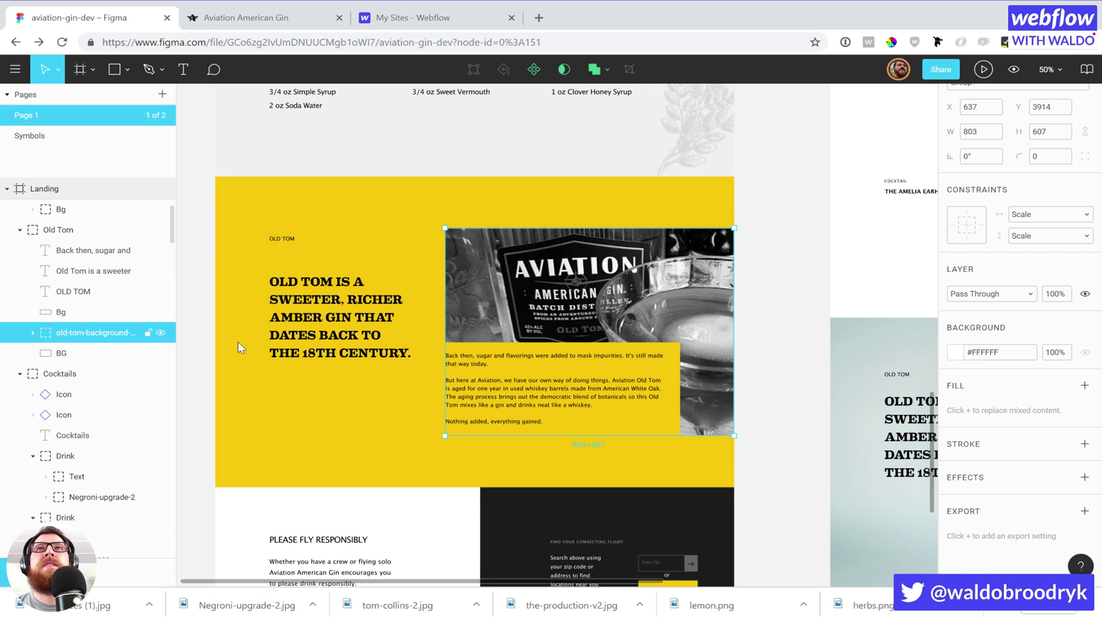
# Add a JPG export setting at 1x scale to the old-tom-background-v2 group and export it.
pyautogui.click(1084, 511)
pyautogui.scroll(-3, 946, 396)
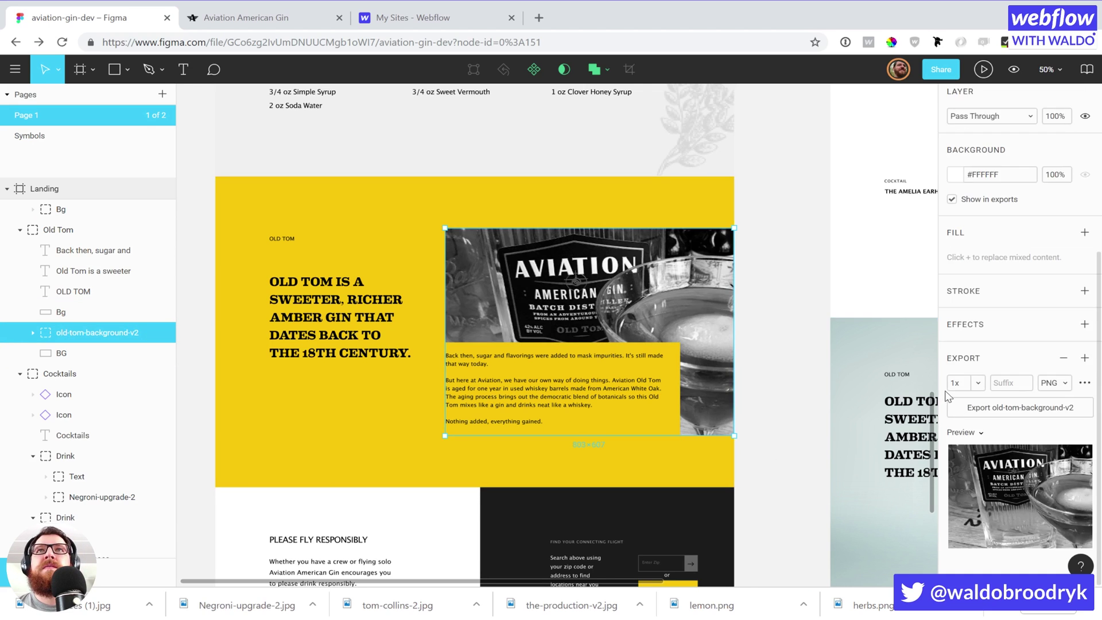
pyautogui.click(1047, 382)
pyautogui.click(1051, 395)
pyautogui.click(1017, 411)
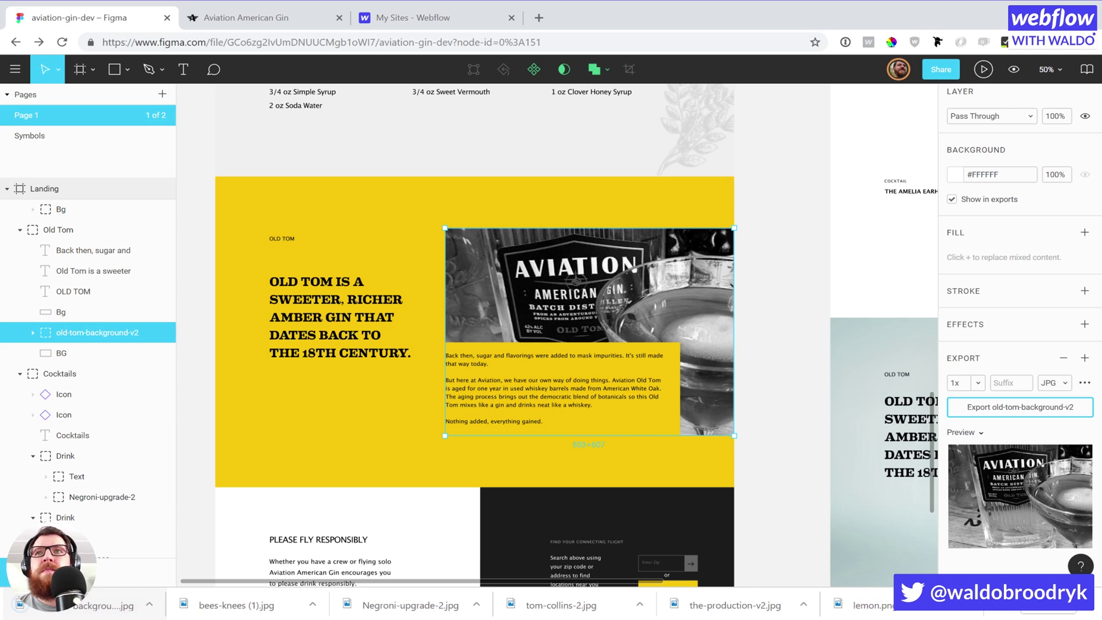
pyautogui.scroll(-3, 474, 335)
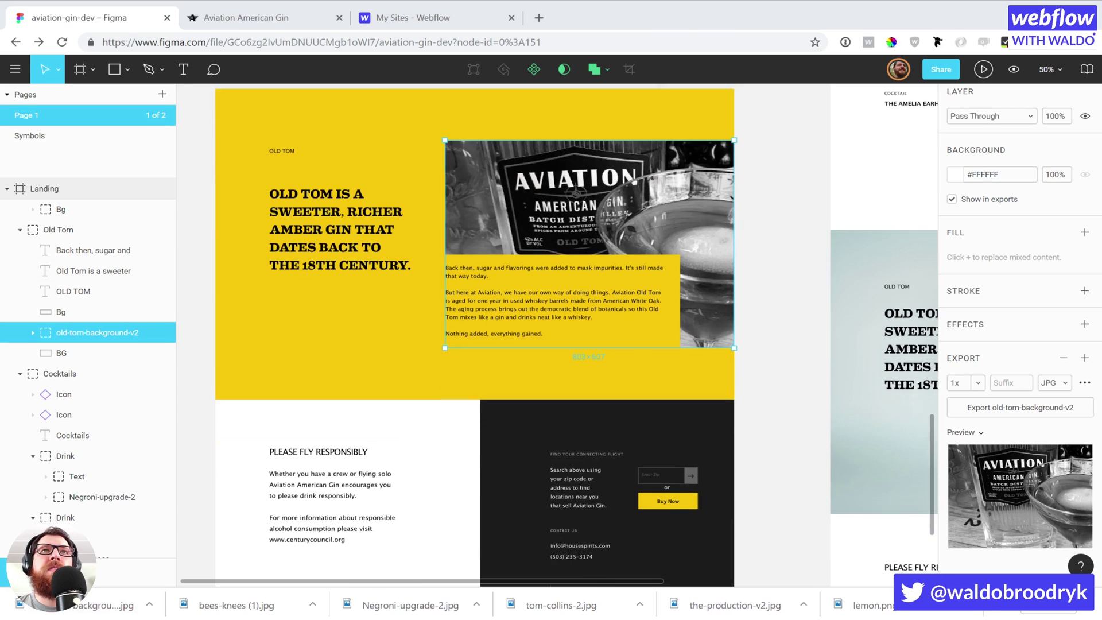
pyautogui.scroll(-4, 475, 335)
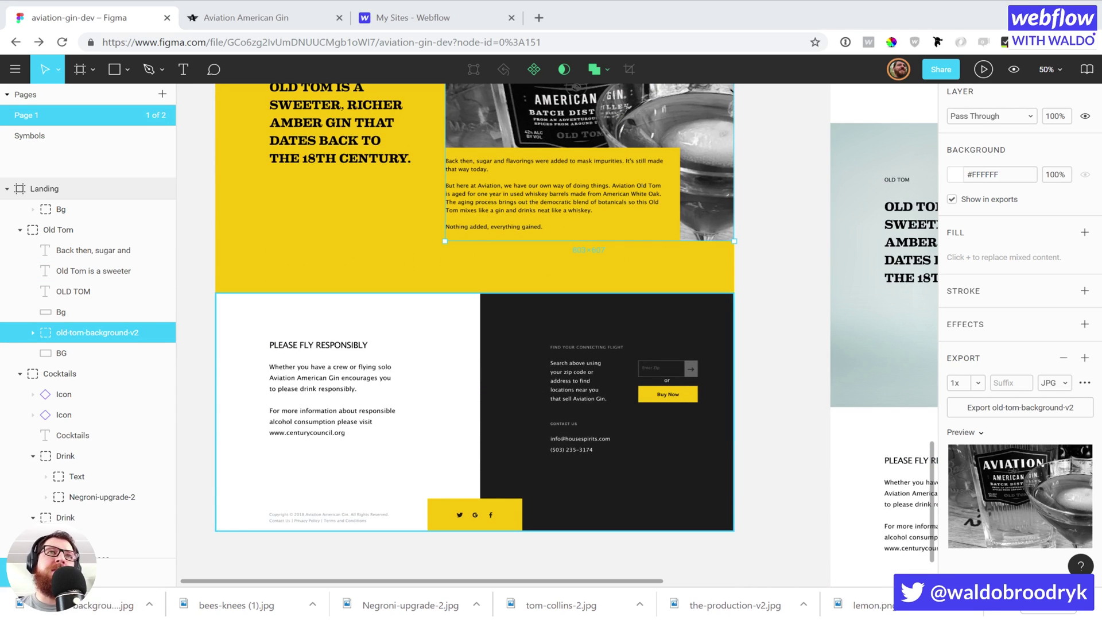